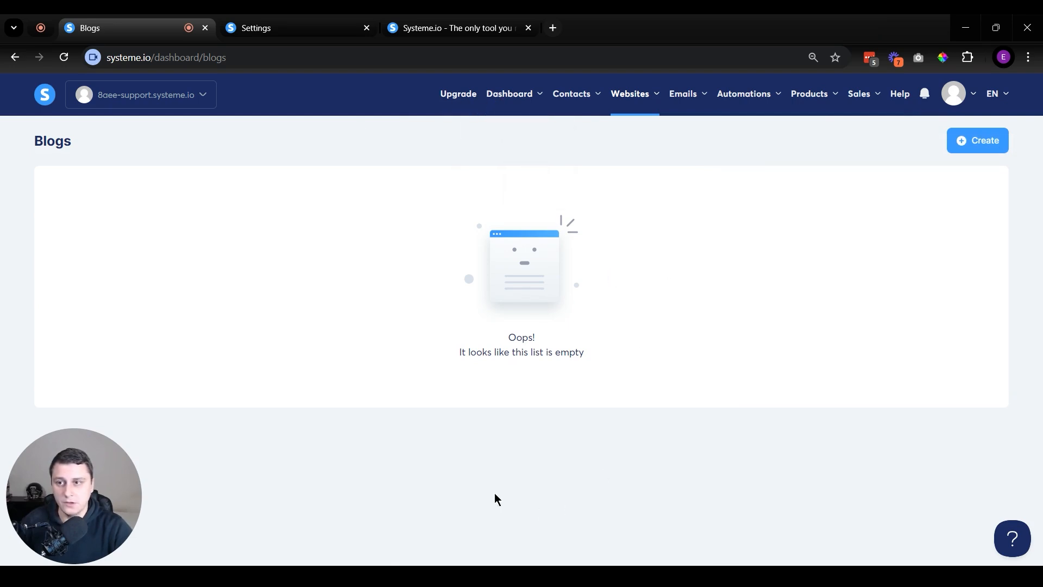
- Start creating a blog named "Culinary blog" on the 8aee-support.systeme.io domain
{"action": "mouse_move", "coordinate": [632, 95]}
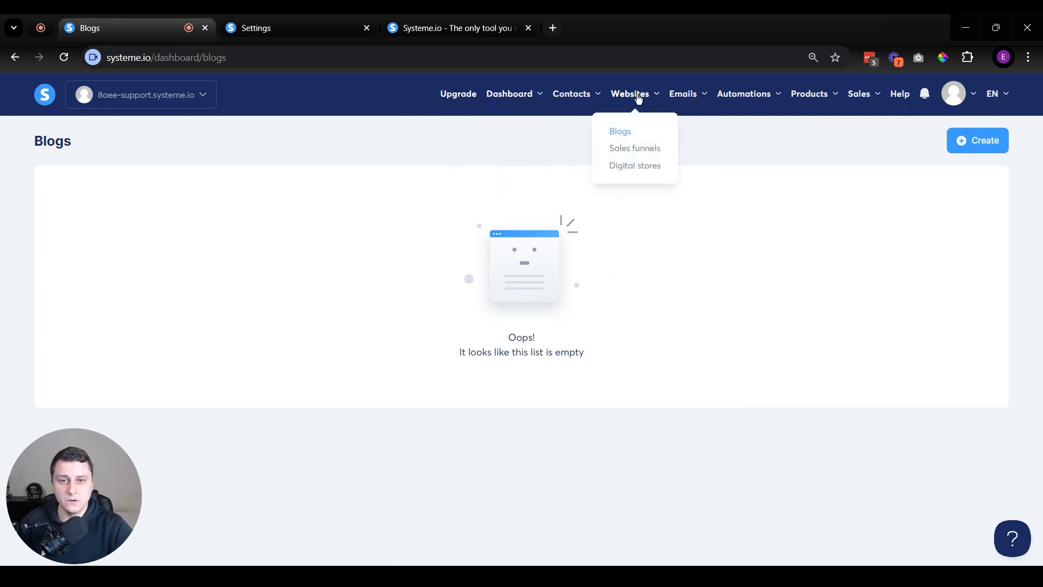
{"action": "left_click", "coordinate": [622, 136]}
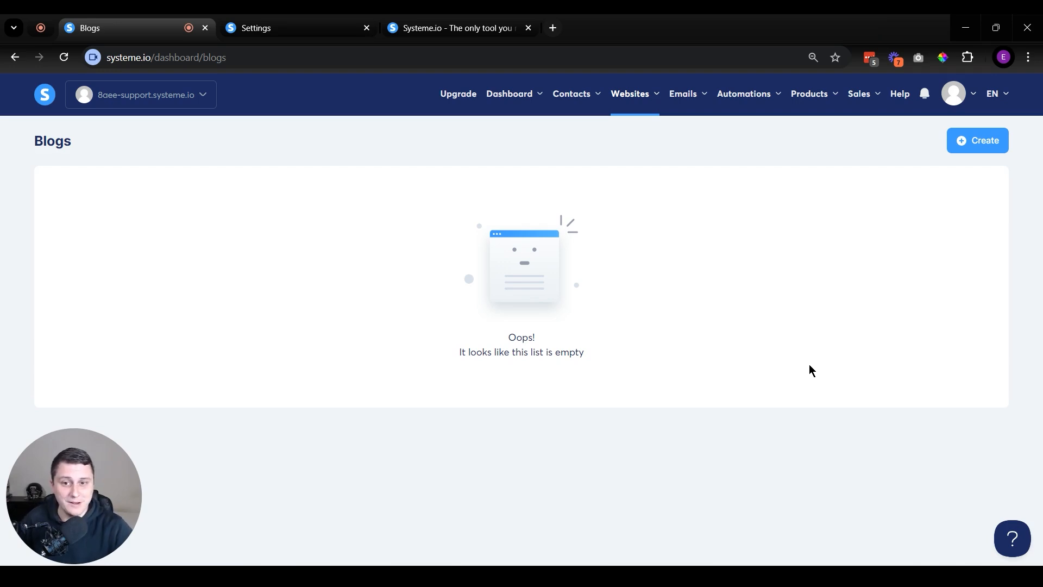
{"action": "left_click", "coordinate": [986, 142]}
{"action": "left_click", "coordinate": [390, 208]}
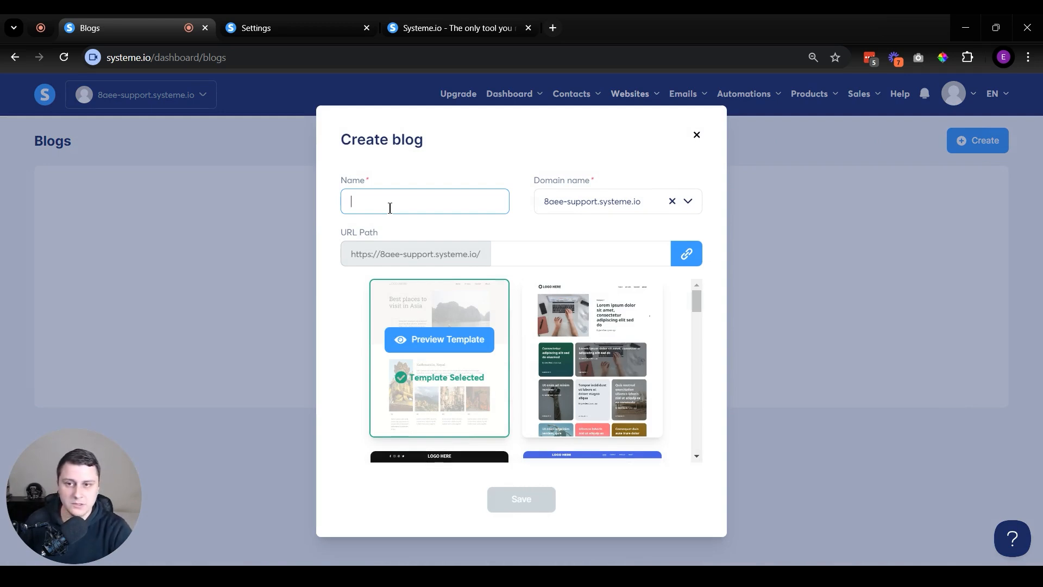
{"action": "type", "text": "Culinary blog"}
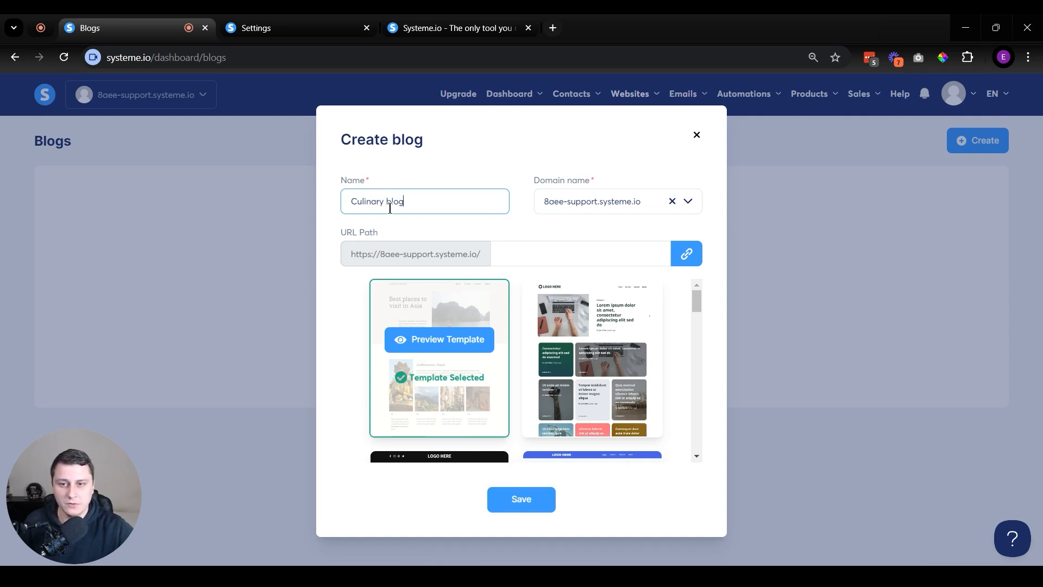
{"action": "left_click", "coordinate": [626, 201]}
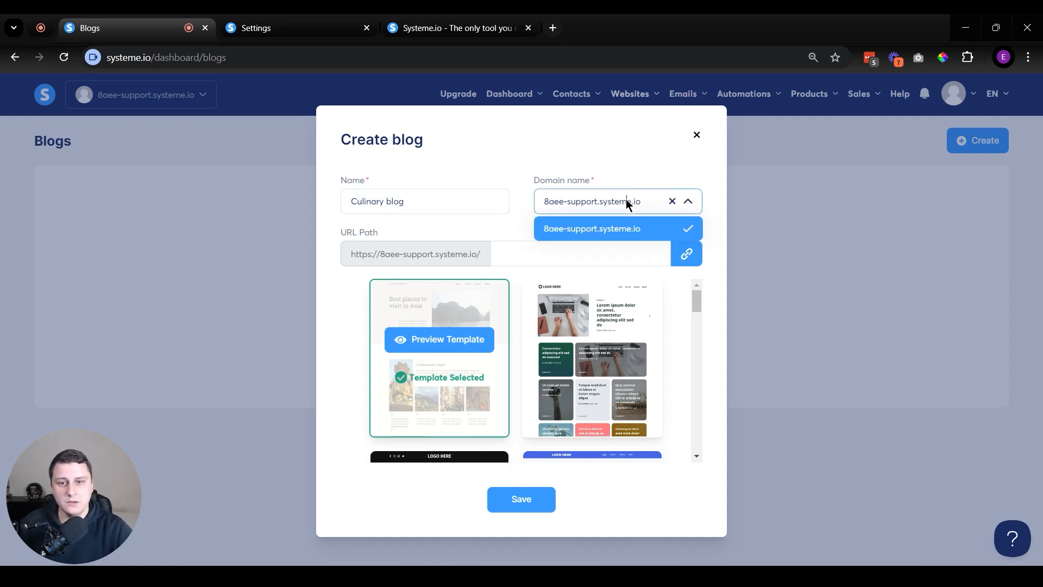
{"action": "left_click", "coordinate": [599, 230]}
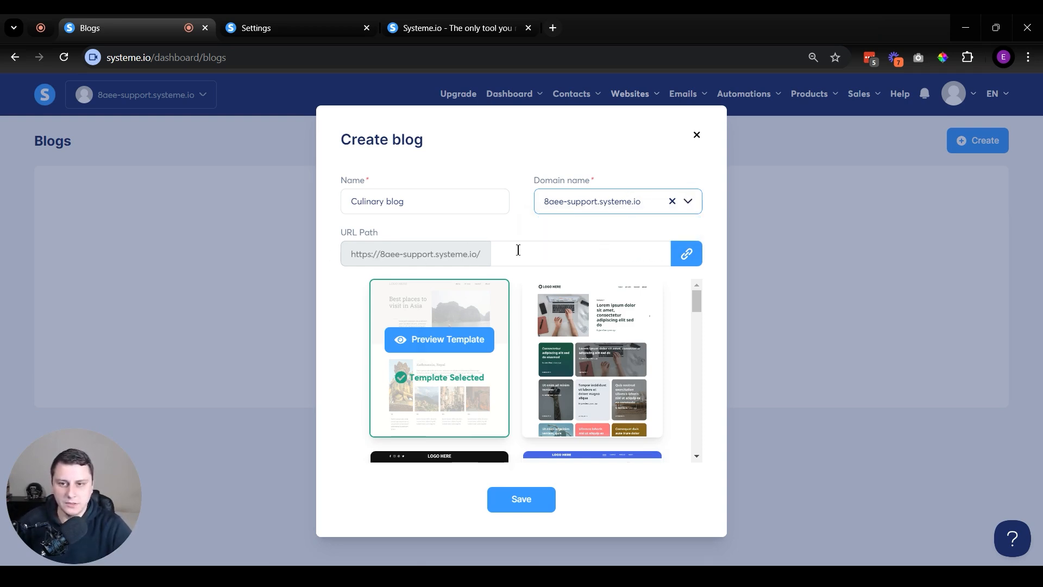
- Try "blog" as the new blog's URL path
{"action": "left_click_drag", "start_coordinate": [337, 232], "coordinate": [374, 241]}
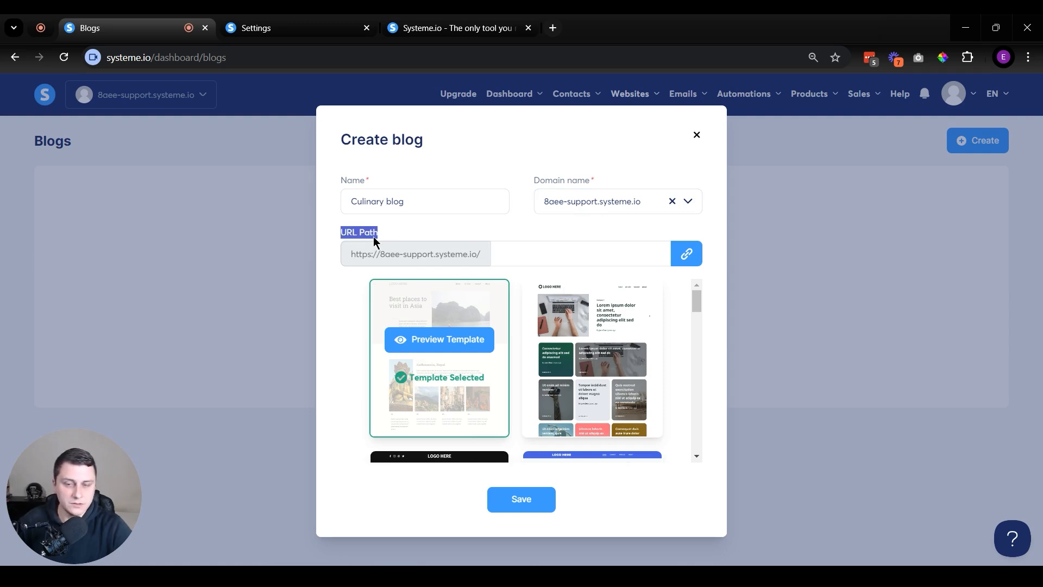
{"action": "left_click_drag", "start_coordinate": [378, 253], "coordinate": [478, 249]}
{"action": "left_click", "coordinate": [478, 247]}
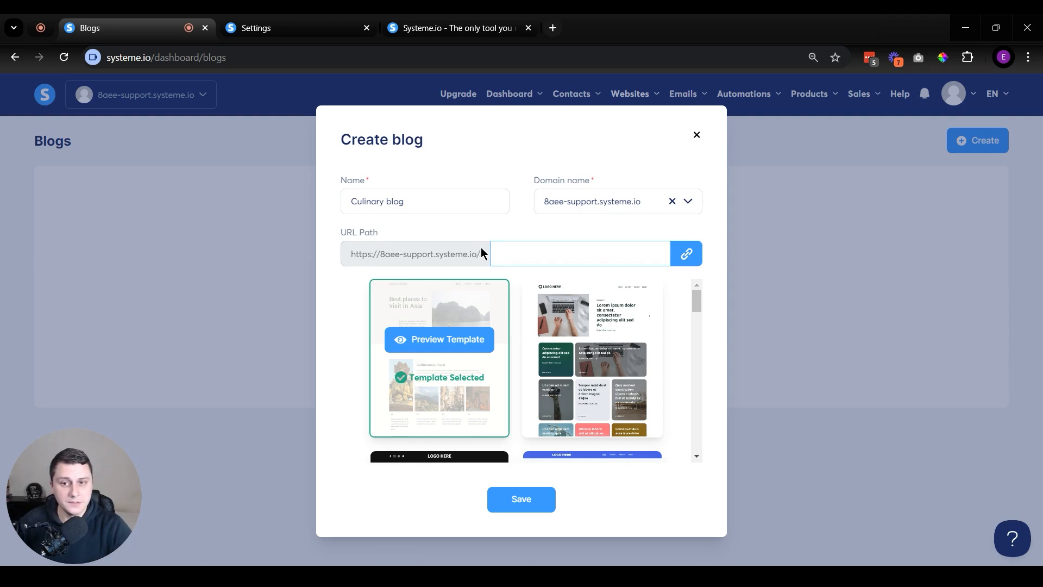
{"action": "left_click_drag", "start_coordinate": [368, 254], "coordinate": [483, 257]}
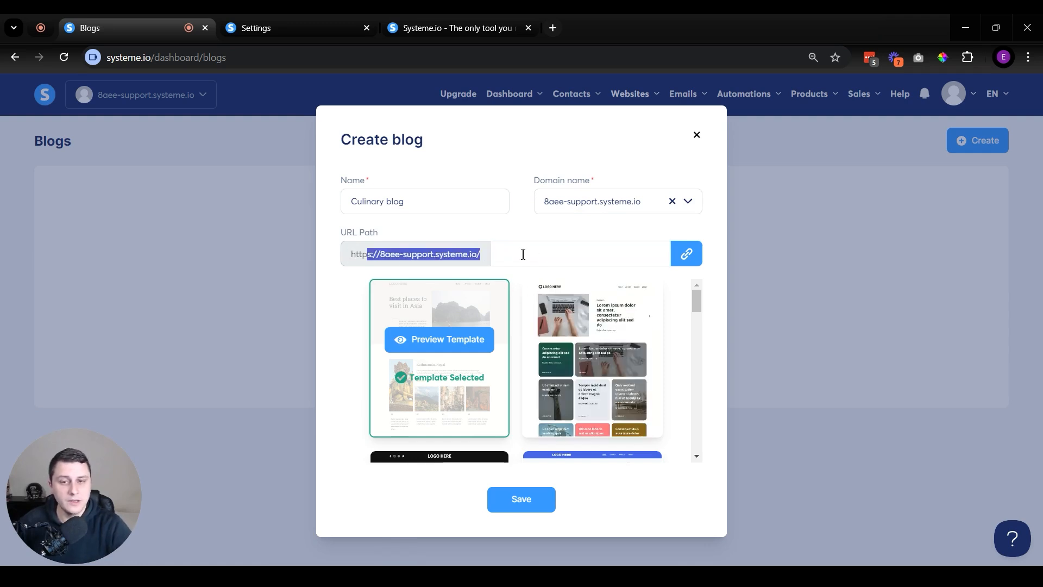
{"action": "left_click", "coordinate": [572, 261]}
{"action": "type", "text": "blog"}
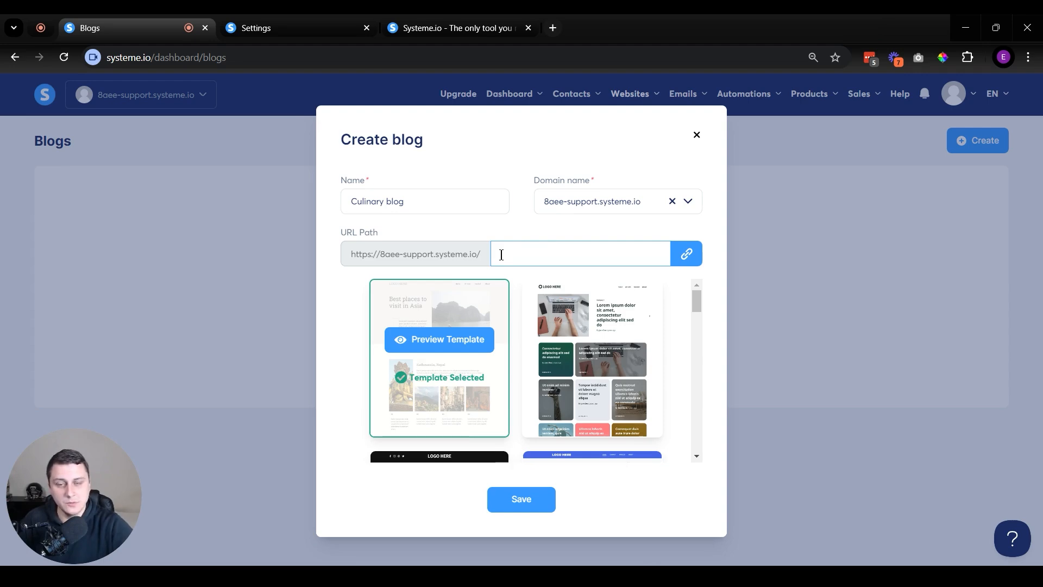
- Browse the available blog templates for the new blog
{"action": "left_click_drag", "start_coordinate": [698, 305], "coordinate": [677, 246]}
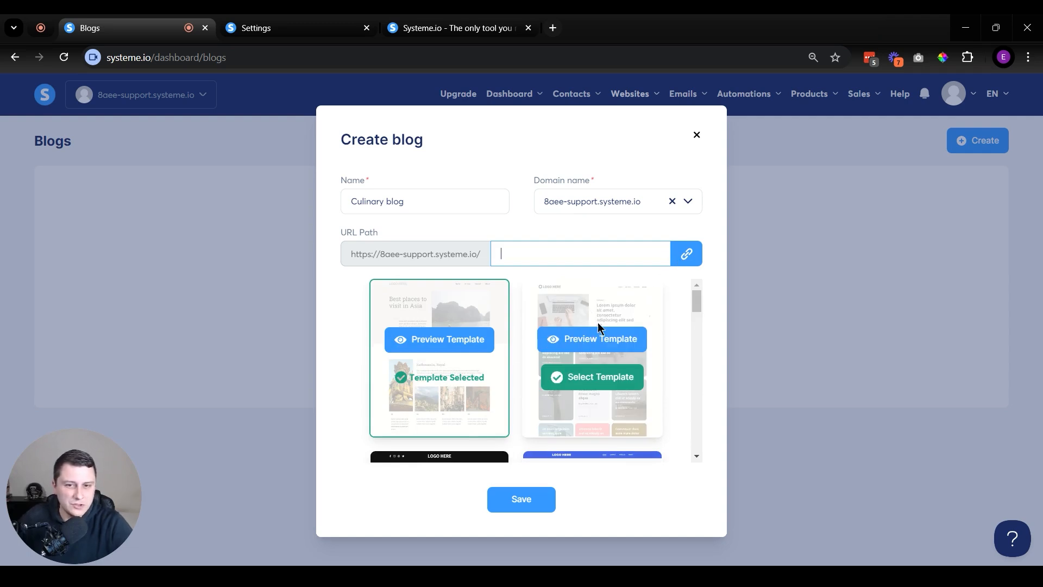
{"action": "left_click_drag", "start_coordinate": [699, 312], "coordinate": [687, 442]}
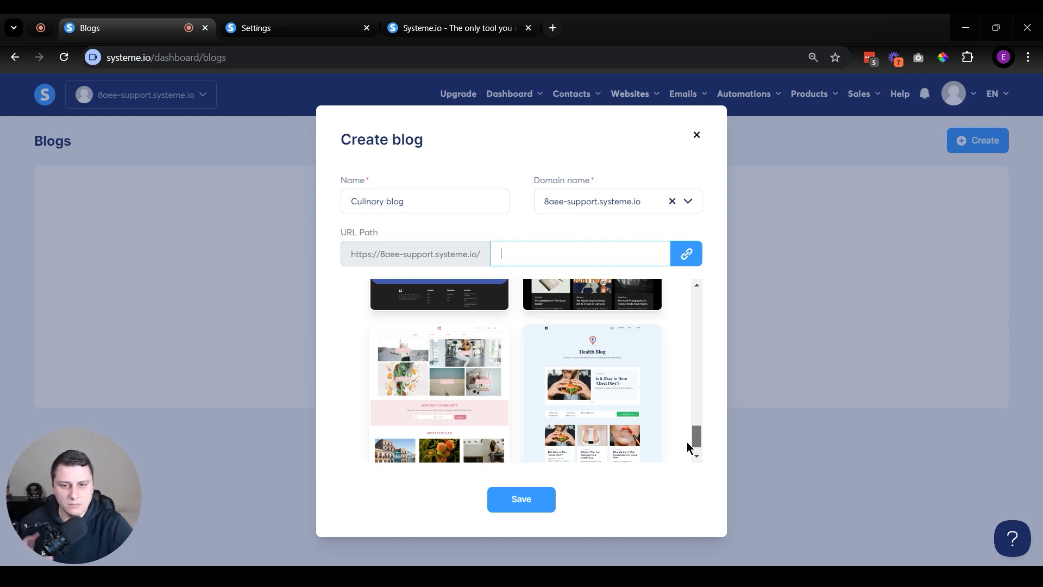
{"action": "left_click_drag", "start_coordinate": [687, 441], "coordinate": [685, 297]}
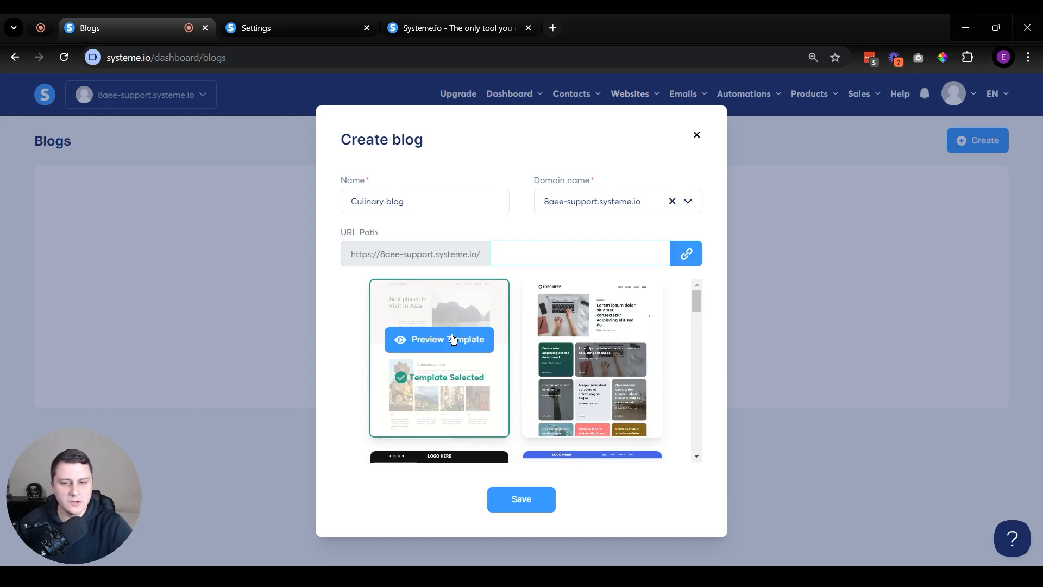
- Preview the selected Asia travel template's home page in full, and close the preview
{"action": "left_click", "coordinate": [448, 343]}
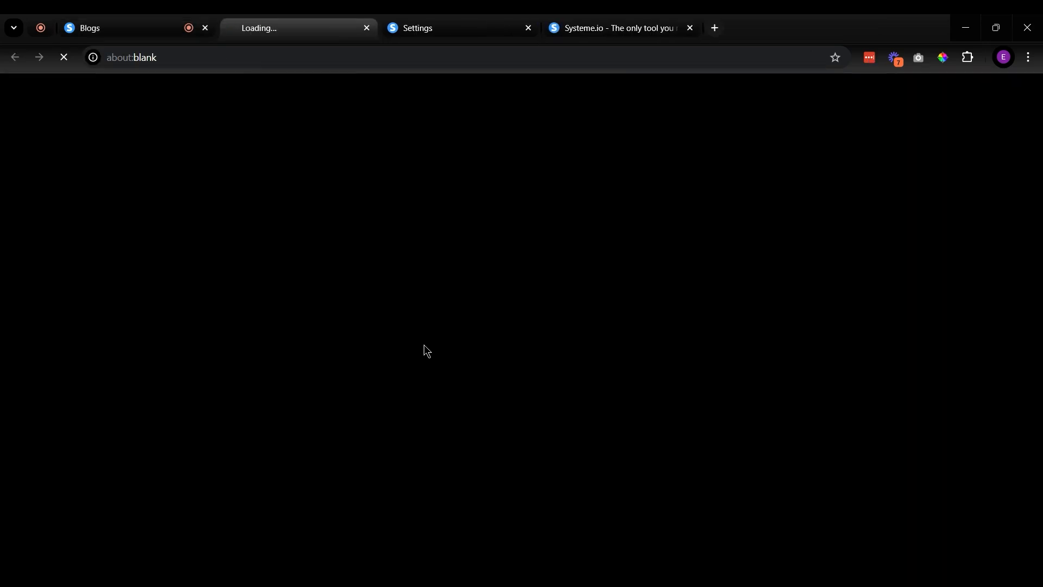
{"action": "scroll", "coordinate": [437, 247], "scroll_direction": "down", "scroll_amount": 10}
{"action": "scroll", "coordinate": [396, 233], "scroll_direction": "down", "scroll_amount": 5}
{"action": "scroll", "coordinate": [468, 374], "scroll_direction": "up", "scroll_amount": 10}
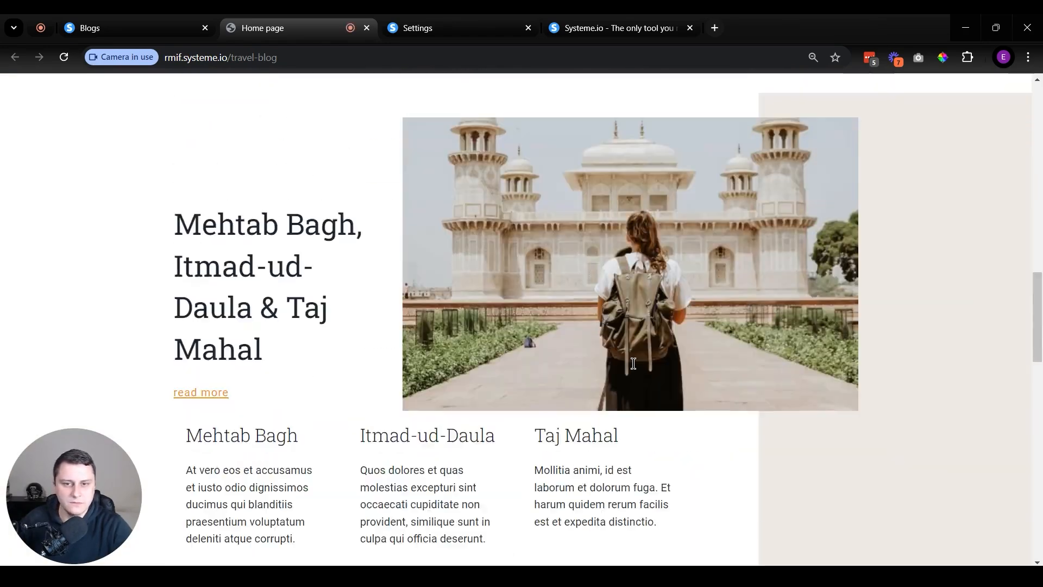
{"action": "scroll", "coordinate": [633, 363], "scroll_direction": "up", "scroll_amount": 10}
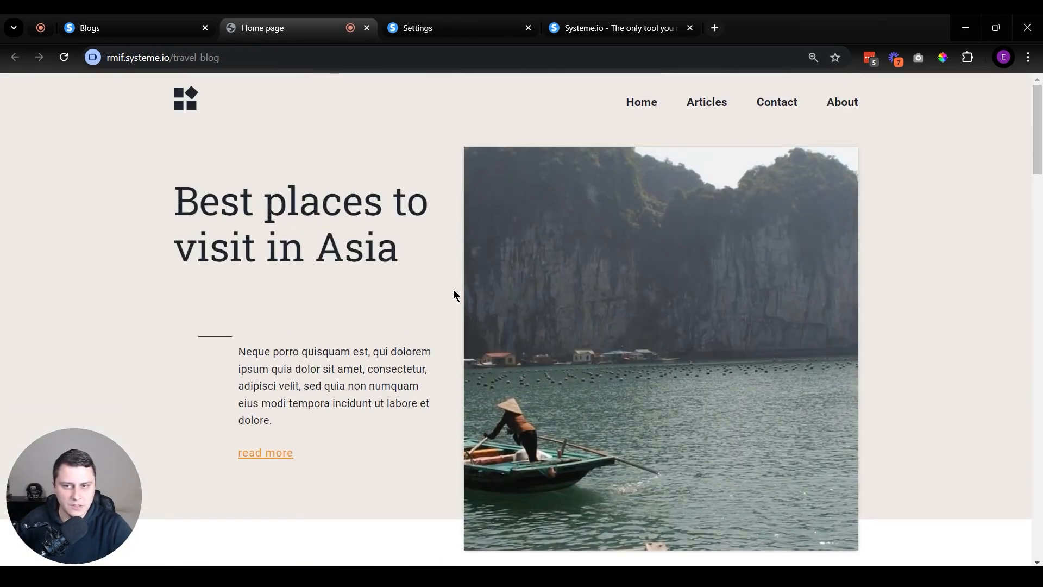
{"action": "scroll", "coordinate": [621, 252], "scroll_direction": "down", "scroll_amount": 15}
{"action": "scroll", "coordinate": [536, 220], "scroll_direction": "up", "scroll_amount": 3}
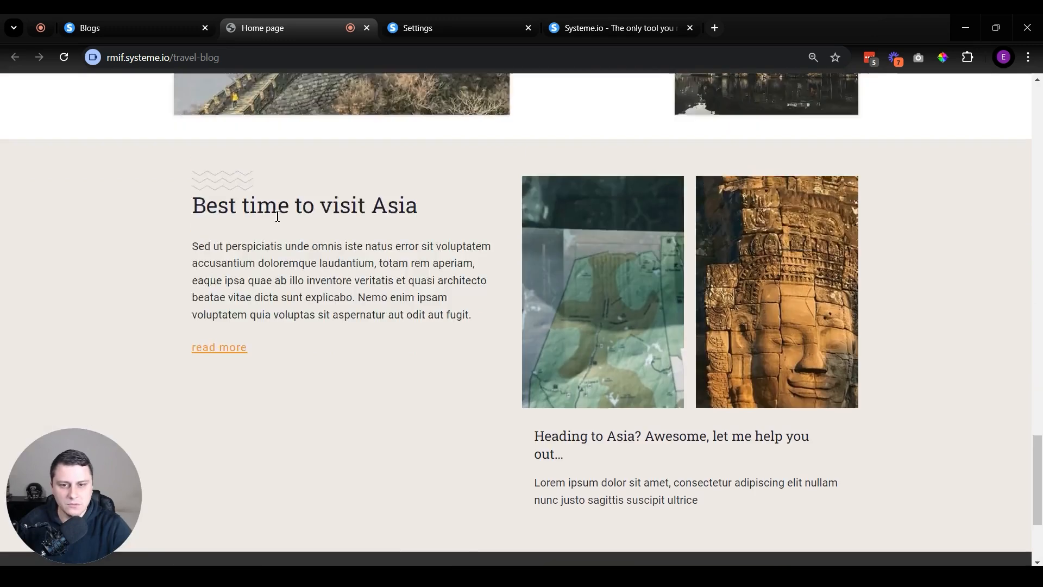
{"action": "scroll", "coordinate": [278, 216], "scroll_direction": "up", "scroll_amount": 12}
{"action": "middle_click", "coordinate": [289, 19]}
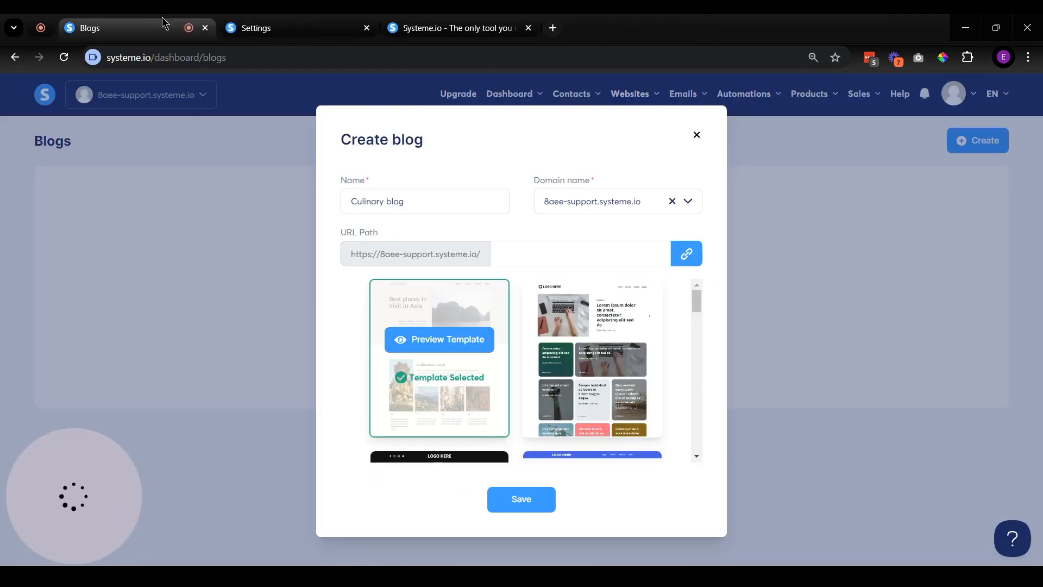
- Choose the template with the beach photo on an orange background and save the new blog
{"action": "mouse_move", "coordinate": [576, 321]}
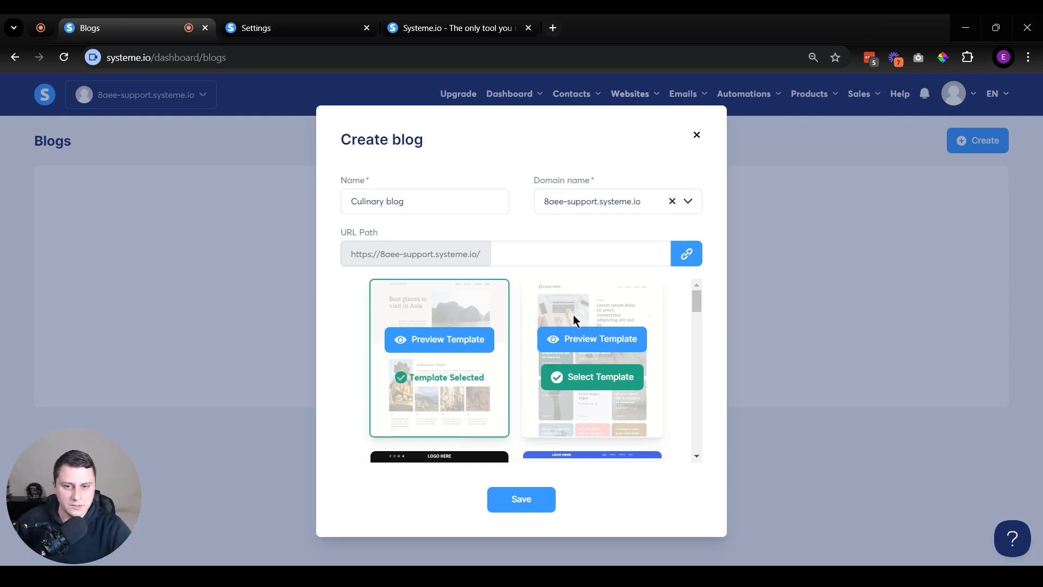
{"action": "left_click_drag", "start_coordinate": [697, 304], "coordinate": [698, 343]}
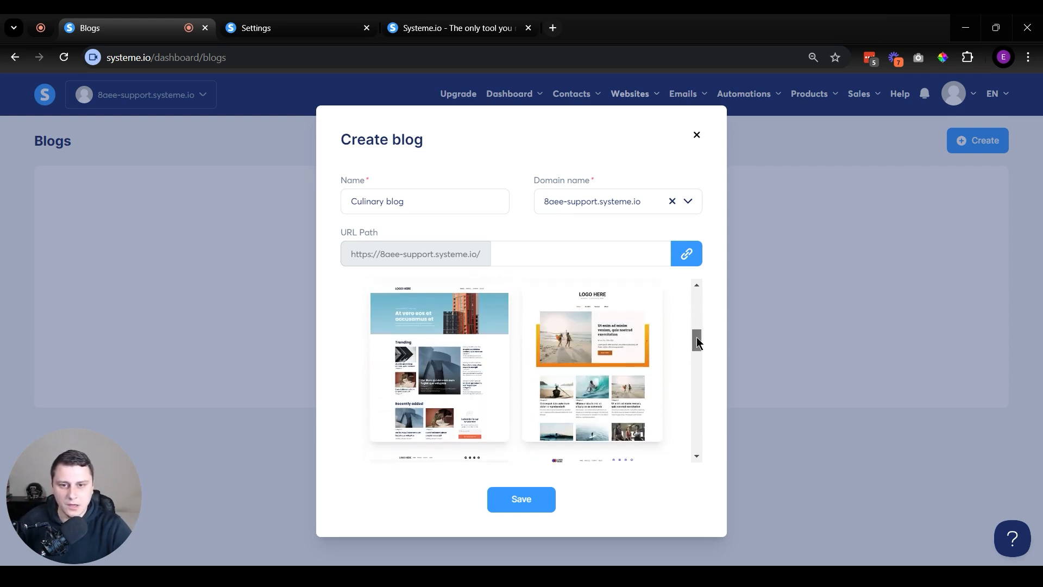
{"action": "mouse_move", "coordinate": [562, 367]}
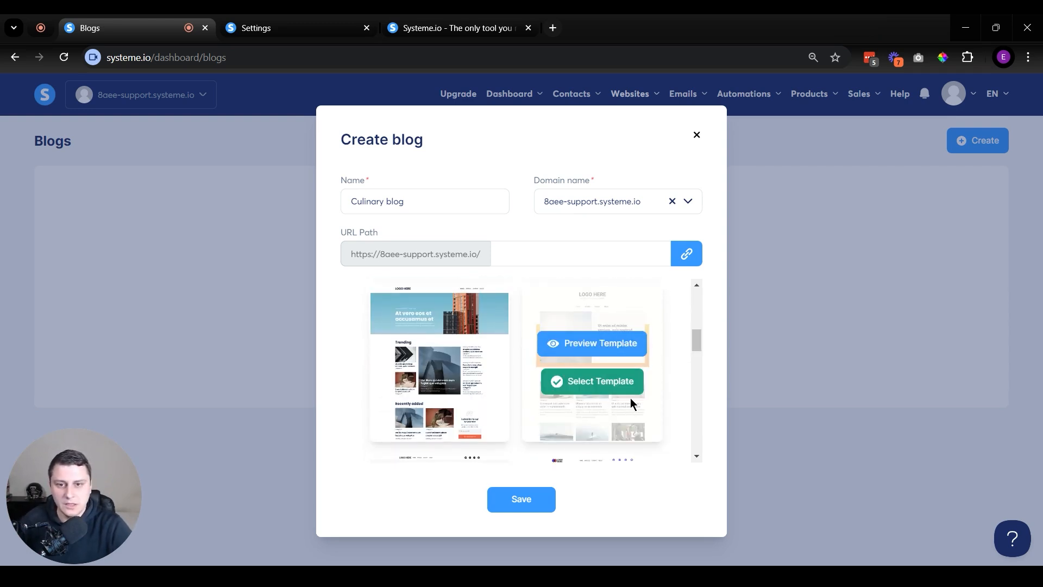
{"action": "left_click", "coordinate": [589, 384]}
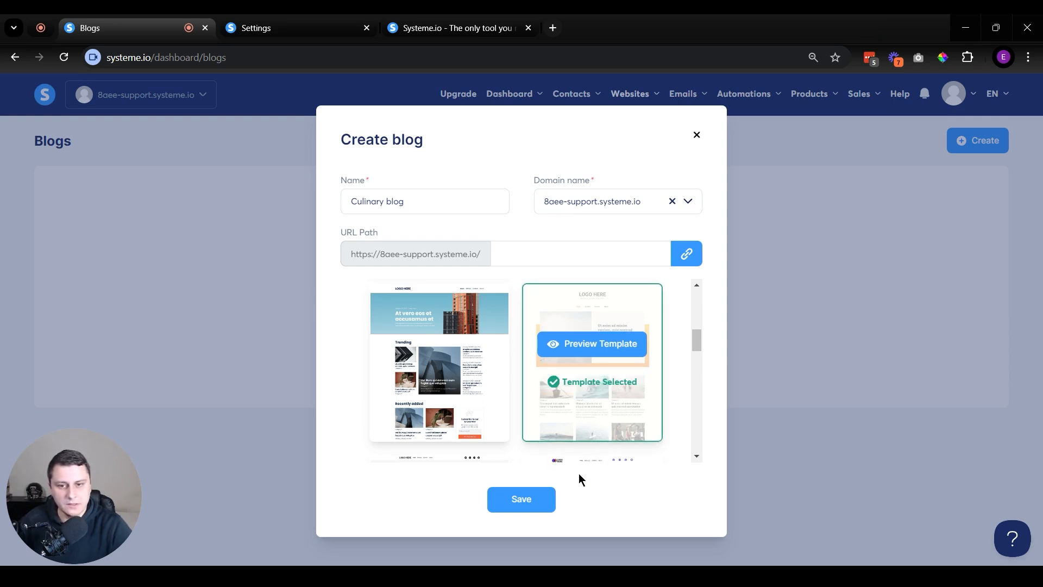
{"action": "left_click", "coordinate": [520, 500]}
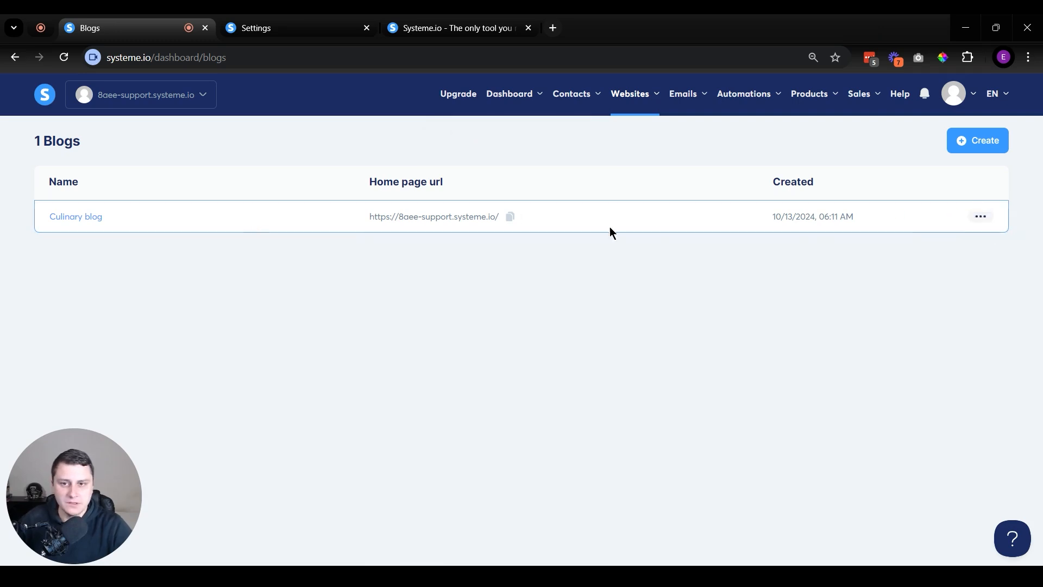
- Check the Culinary blog's settings without editing them, and review the other actions available for the blog
{"action": "mouse_move", "coordinate": [980, 216]}
{"action": "left_click", "coordinate": [936, 291]}
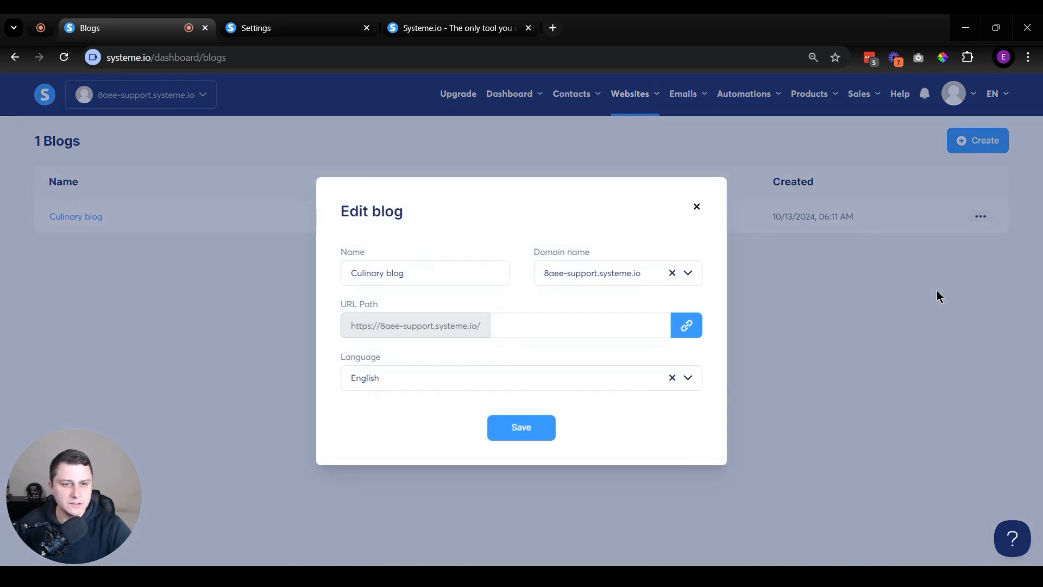
{"action": "left_click", "coordinate": [696, 207]}
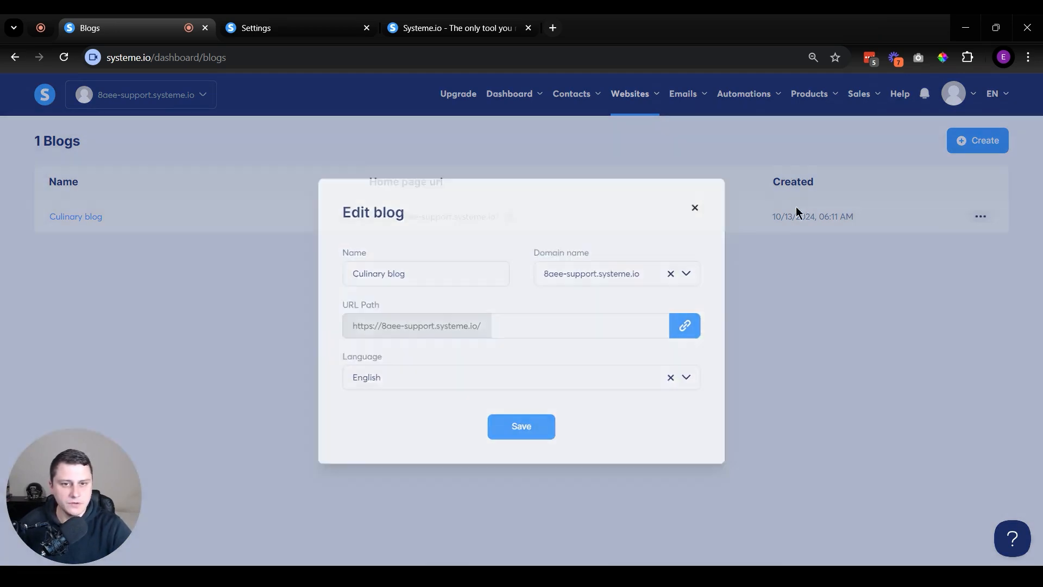
{"action": "mouse_move", "coordinate": [981, 217]}
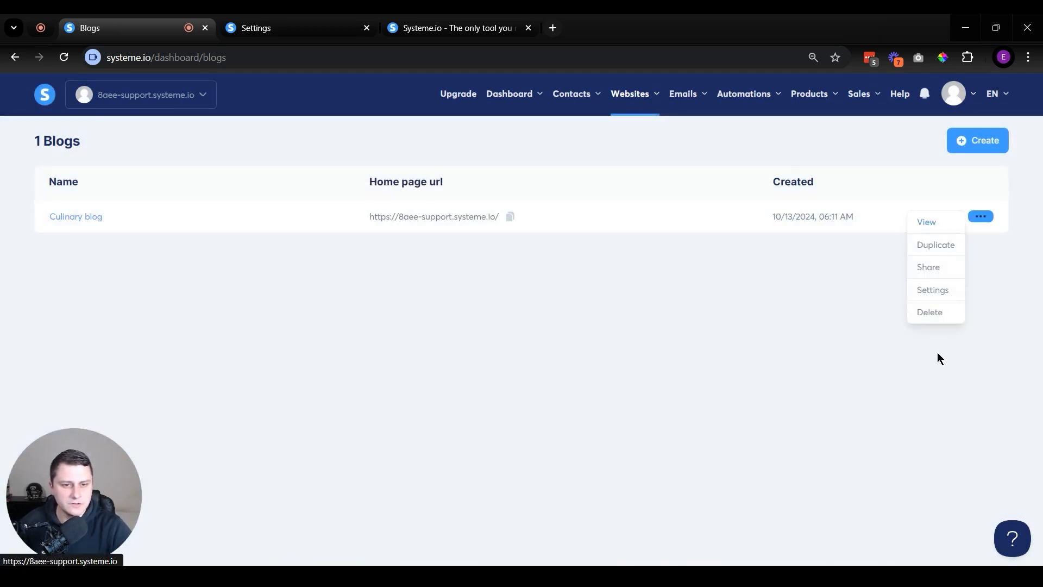
- Open the Culinary blog's home page from its page list in the page editor in a new tab
{"action": "left_click", "coordinate": [89, 218]}
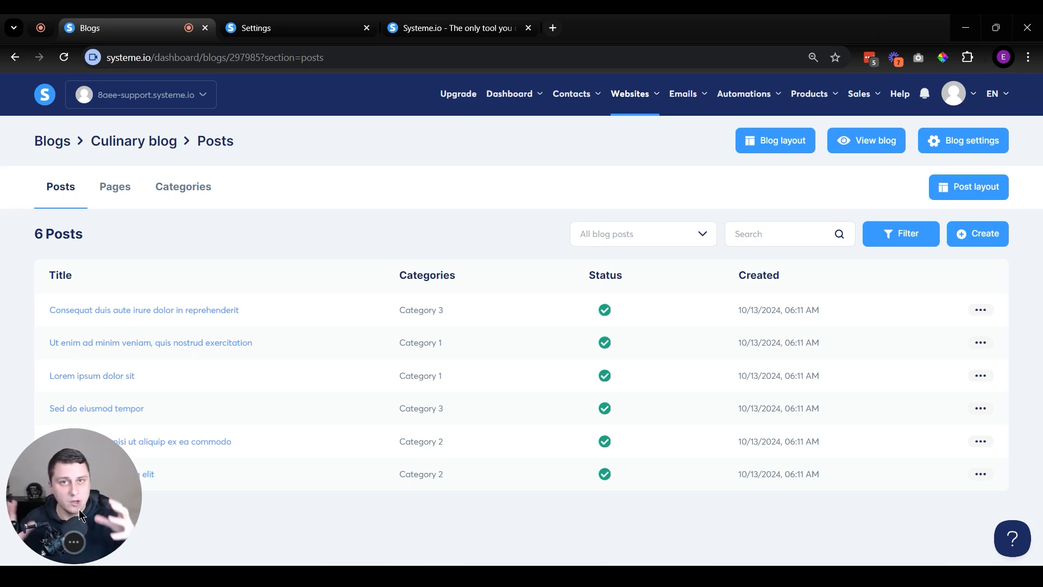
{"action": "left_click_drag", "start_coordinate": [79, 510], "coordinate": [978, 525]}
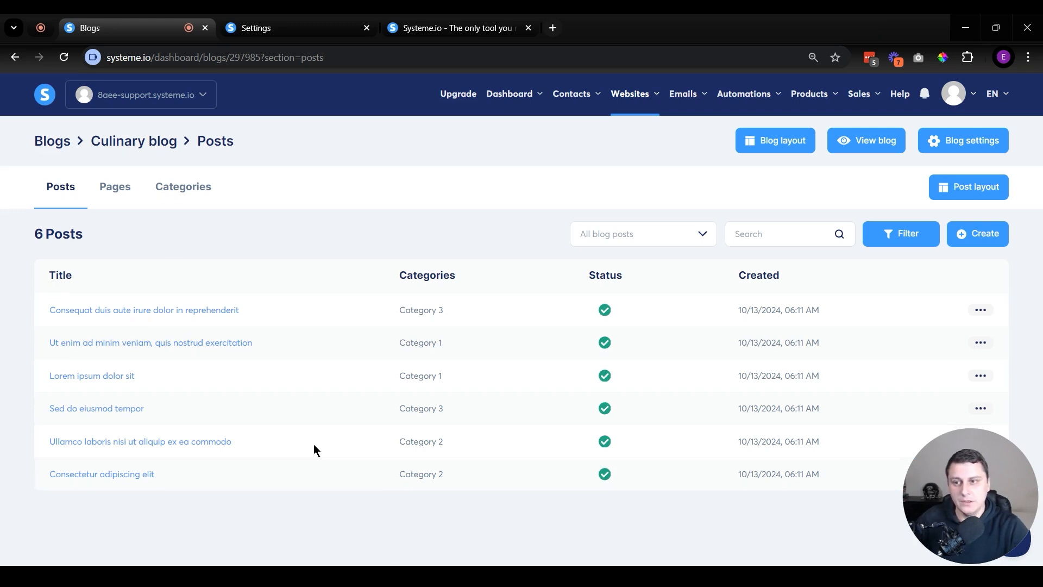
{"action": "left_click", "coordinate": [115, 201]}
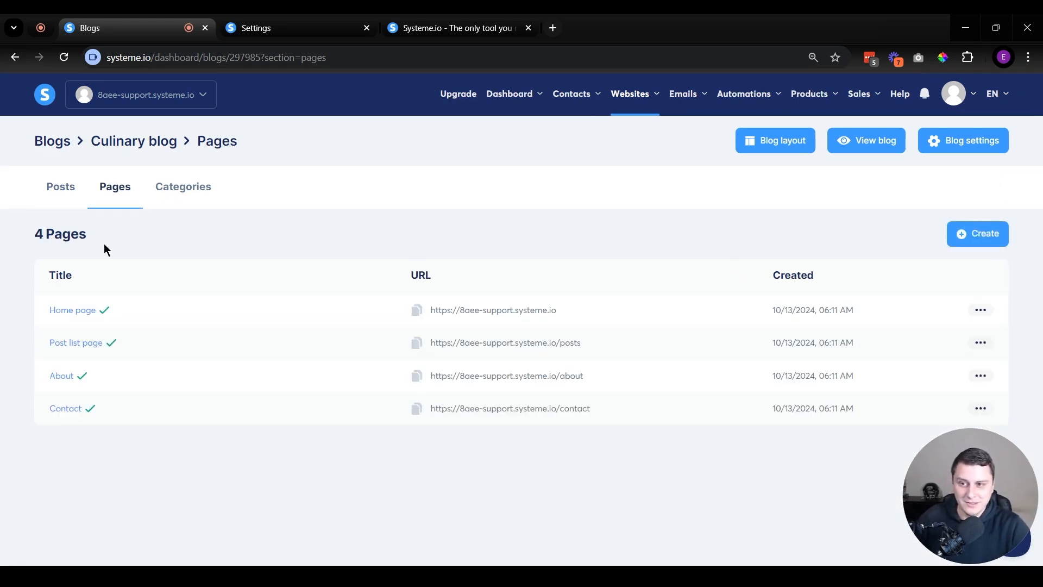
{"action": "middle_click", "coordinate": [73, 318]}
{"action": "left_click", "coordinate": [241, 21]}
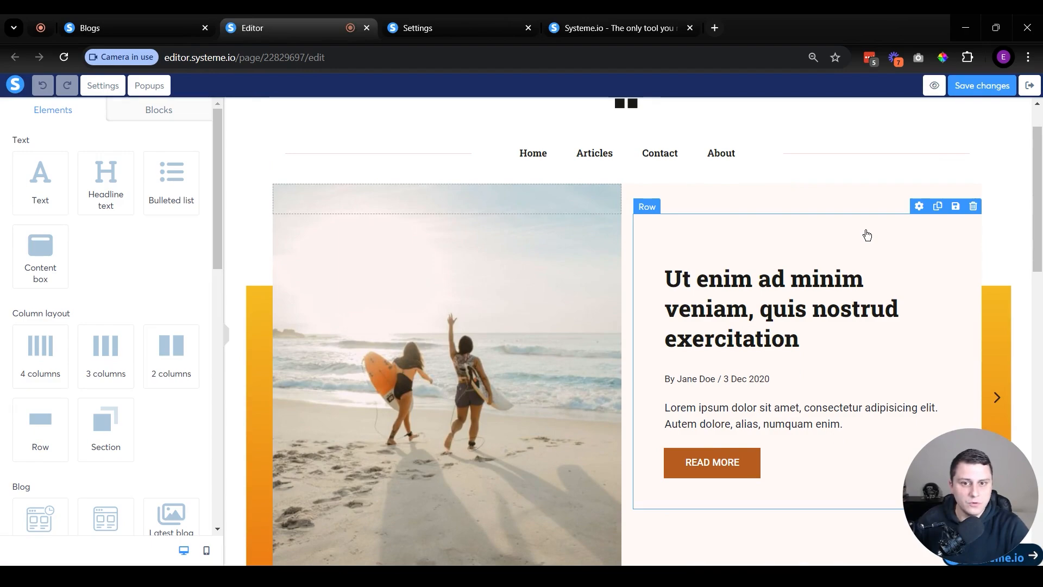
- Examine the home page in the editor, from the header and featured post to the blog post listing and footer
{"action": "left_click_drag", "start_coordinate": [934, 489], "coordinate": [1, 543]}
{"action": "scroll", "coordinate": [698, 345], "scroll_direction": "down", "scroll_amount": 15}
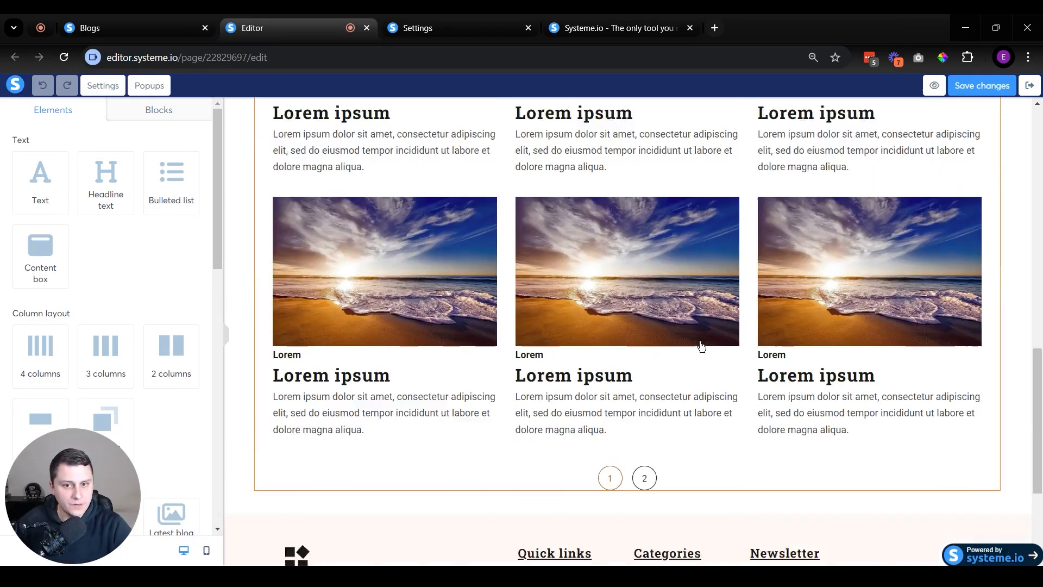
{"action": "scroll", "coordinate": [760, 185], "scroll_direction": "up", "scroll_amount": 10}
{"action": "scroll", "coordinate": [760, 185], "scroll_direction": "down", "scroll_amount": 10}
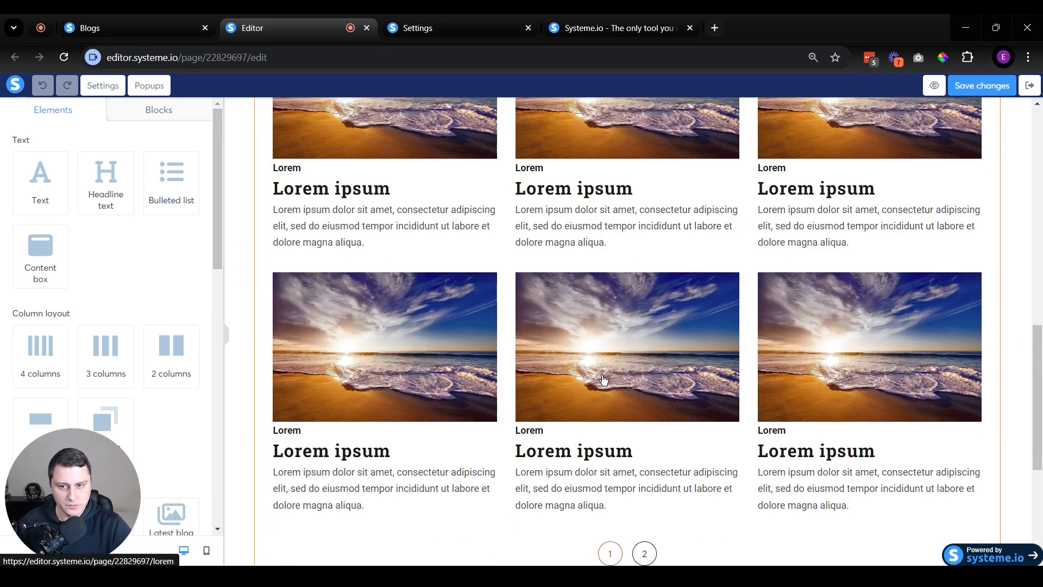
{"action": "scroll", "coordinate": [416, 282], "scroll_direction": "up", "scroll_amount": 7}
{"action": "scroll", "coordinate": [549, 365], "scroll_direction": "up", "scroll_amount": 2}
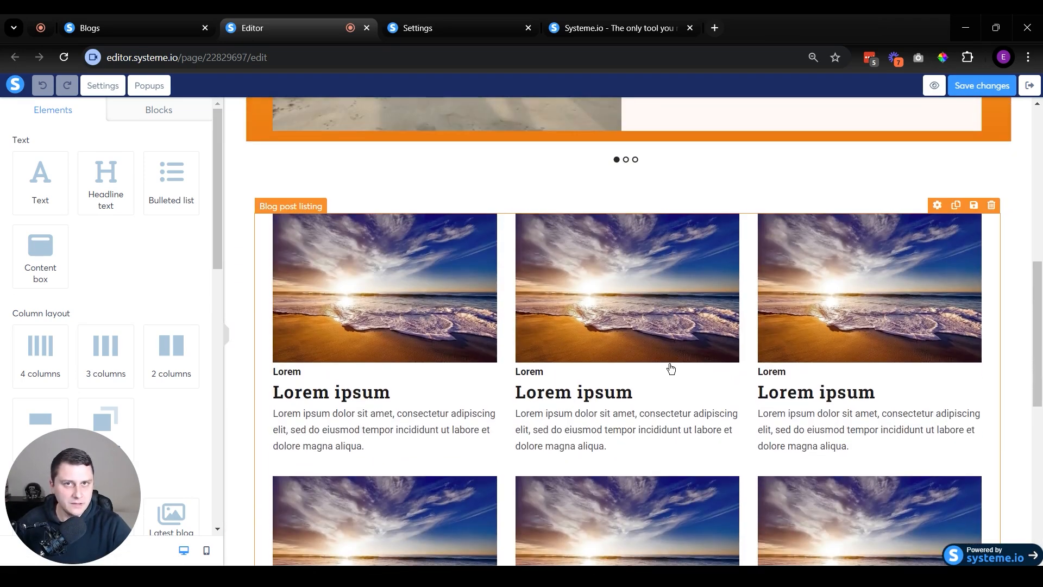
{"action": "scroll", "coordinate": [651, 375], "scroll_direction": "up", "scroll_amount": 9}
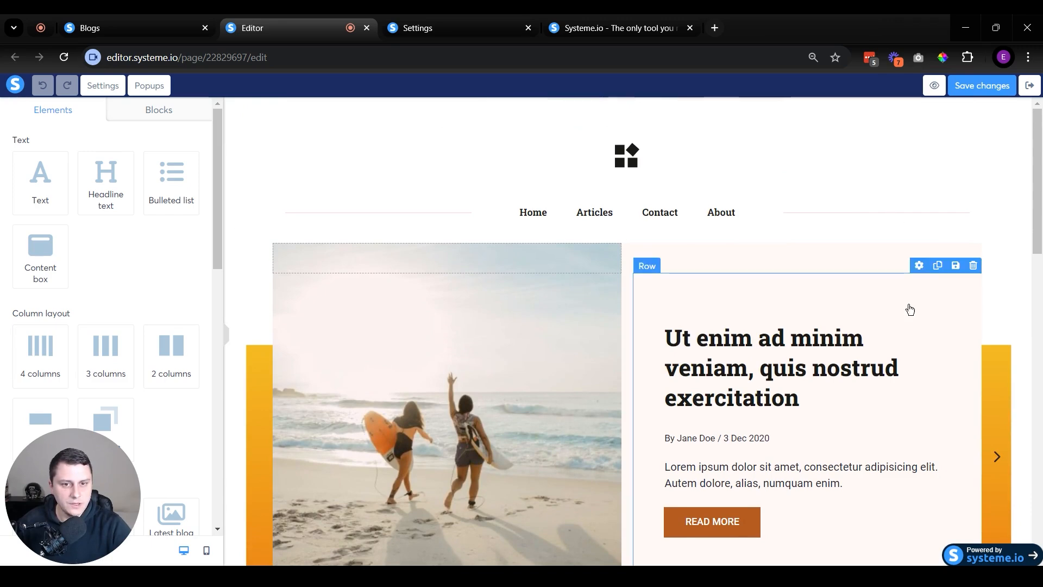
{"action": "scroll", "coordinate": [398, 235], "scroll_direction": "down", "scroll_amount": 3}
{"action": "scroll", "coordinate": [523, 169], "scroll_direction": "up", "scroll_amount": 4}
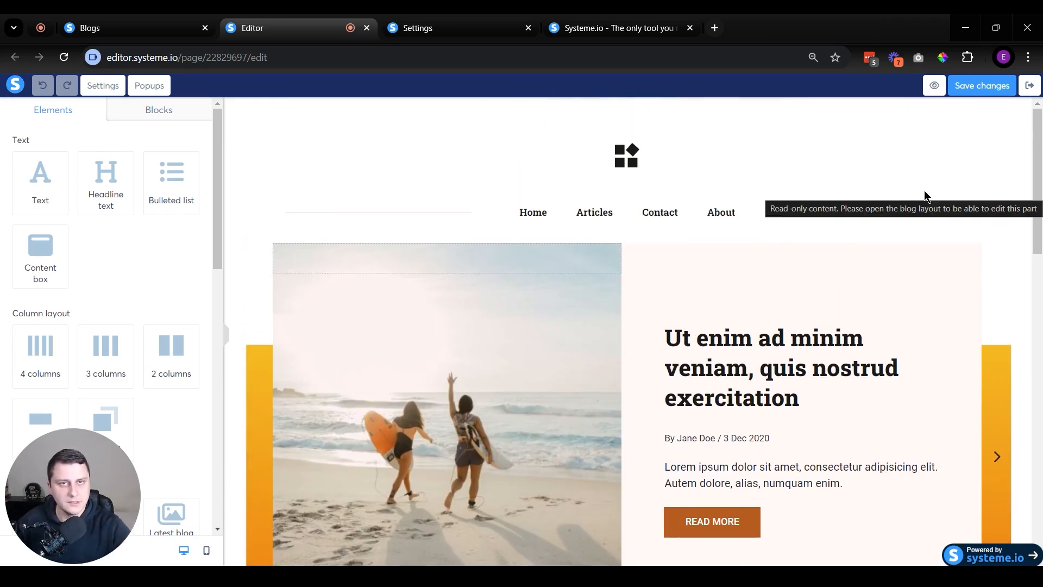
- Delete the featured post carousel section beneath the home page header and confirm the deletion
{"action": "scroll", "coordinate": [621, 275], "scroll_direction": "down", "scroll_amount": 1}
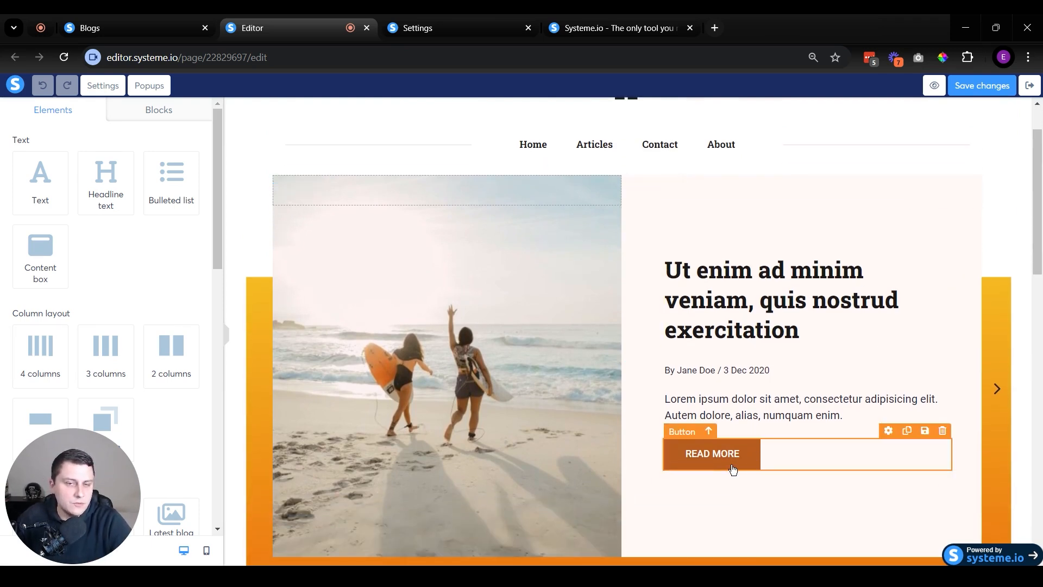
{"action": "scroll", "coordinate": [1021, 364], "scroll_direction": "down", "scroll_amount": 1}
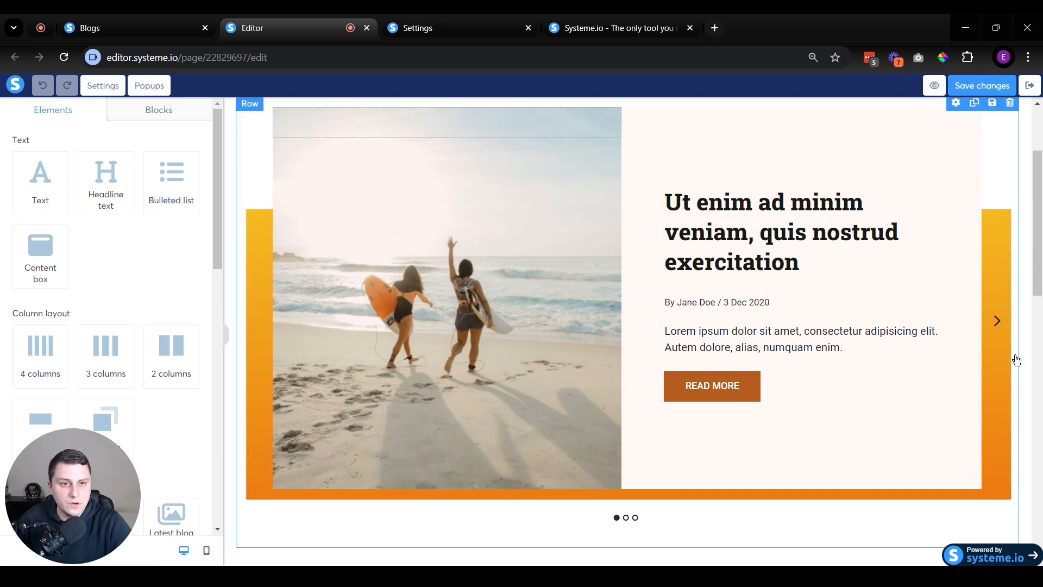
{"action": "scroll", "coordinate": [1017, 359], "scroll_direction": "up", "scroll_amount": 1}
{"action": "left_click", "coordinate": [1023, 173]}
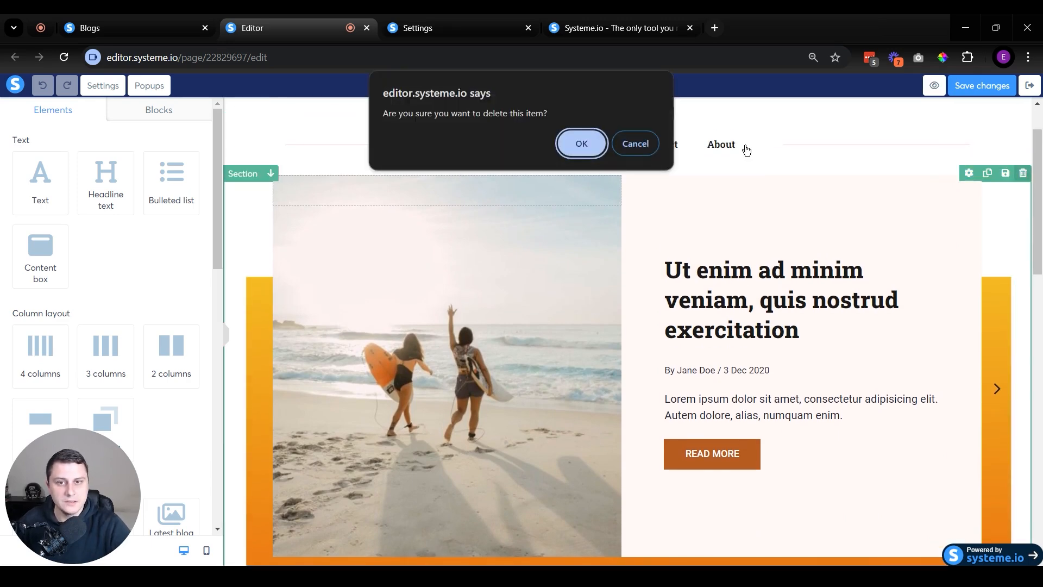
{"action": "left_click", "coordinate": [580, 143]}
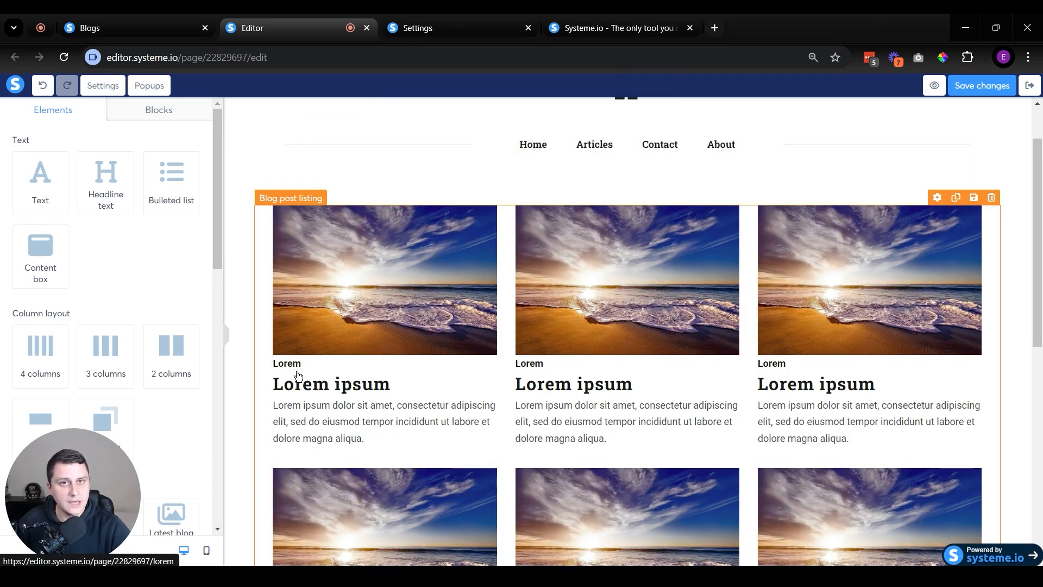
- Add the Welcome block with logo, headline, text and button over a background image between the header and the blog post listing
{"action": "left_click", "coordinate": [169, 110]}
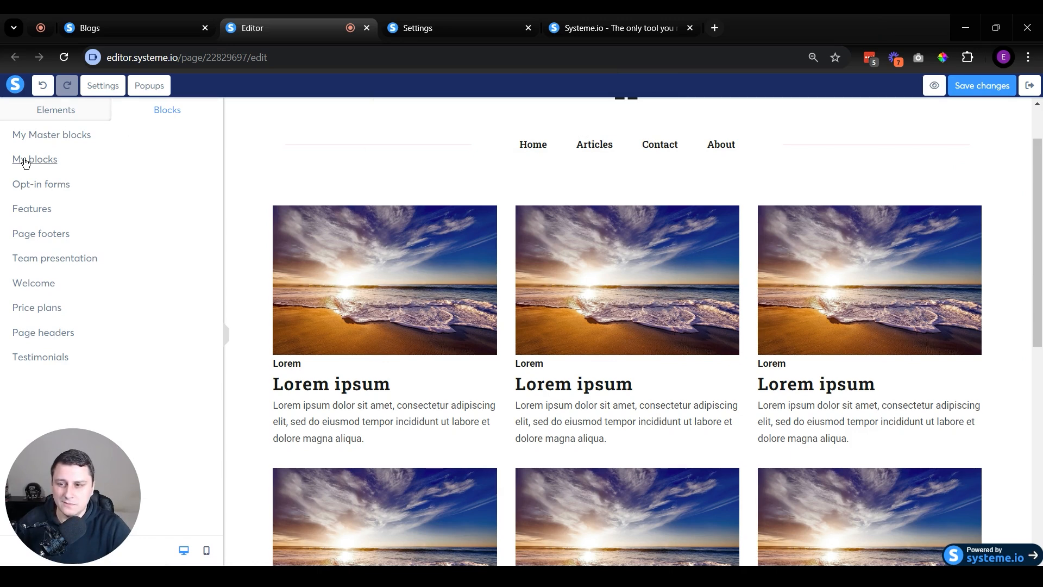
{"action": "left_click", "coordinate": [32, 282]}
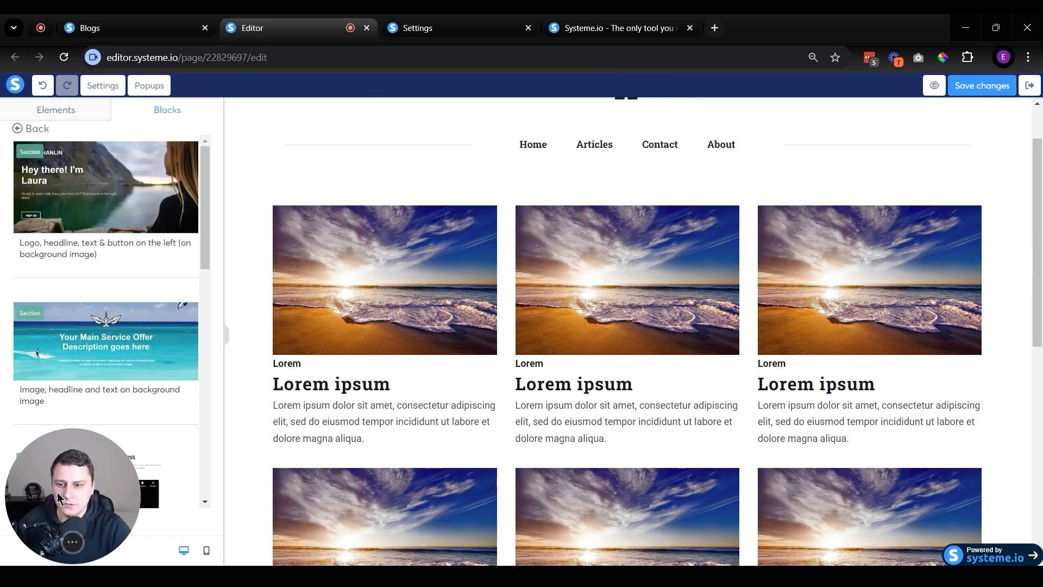
{"action": "scroll", "coordinate": [177, 343], "scroll_direction": "down", "scroll_amount": 10}
{"action": "scroll", "coordinate": [169, 342], "scroll_direction": "up", "scroll_amount": 3}
{"action": "scroll", "coordinate": [170, 342], "scroll_direction": "up", "scroll_amount": 7}
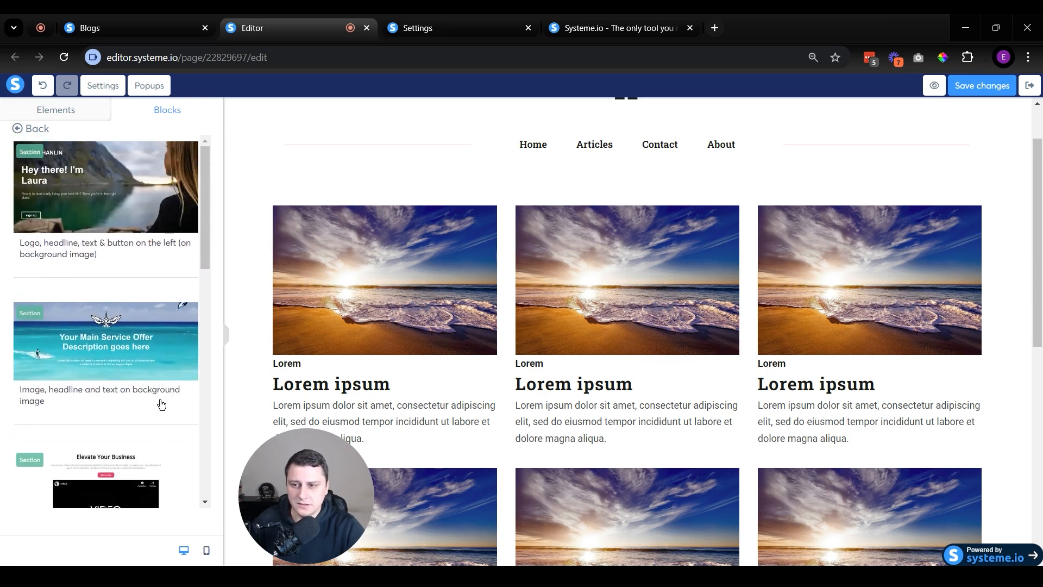
{"action": "scroll", "coordinate": [131, 261], "scroll_direction": "down", "scroll_amount": 3}
{"action": "scroll", "coordinate": [87, 228], "scroll_direction": "up", "scroll_amount": 3}
{"action": "left_click_drag", "start_coordinate": [68, 197], "coordinate": [655, 198]}
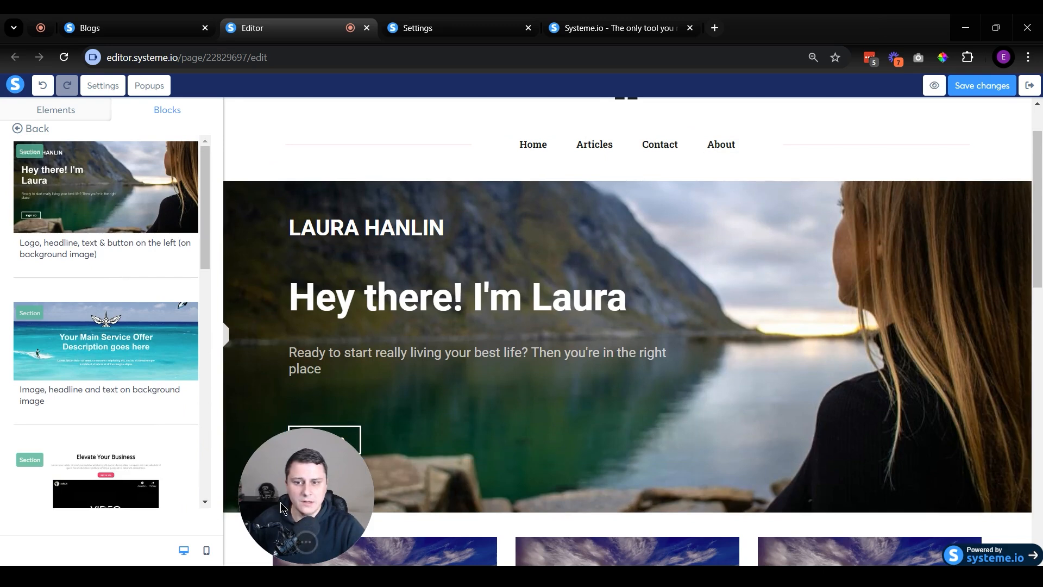
- Check the settings of the welcome section's sign up button and look over the blog post listing below
{"action": "left_click", "coordinate": [318, 444]}
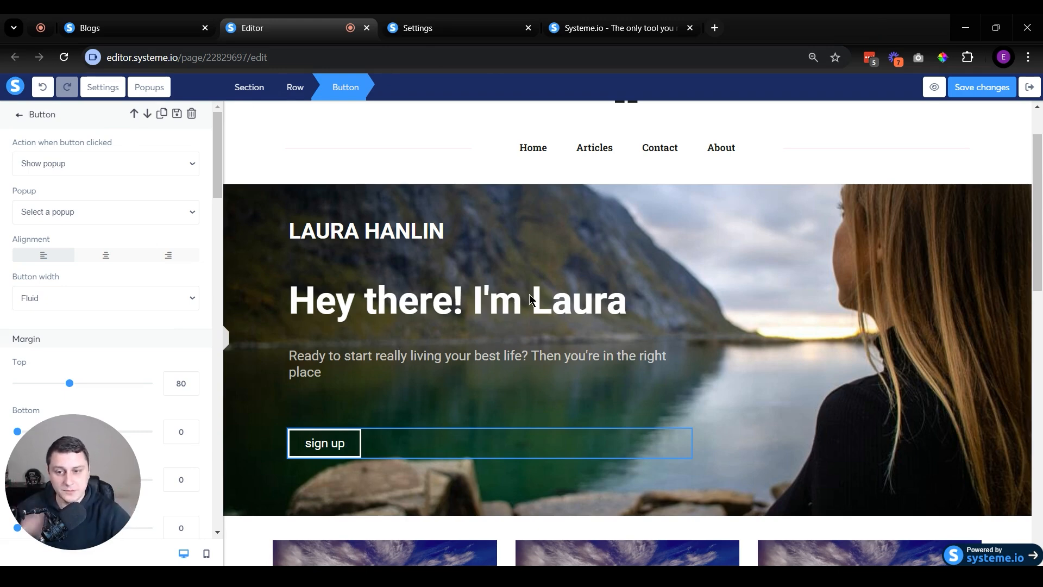
{"action": "left_click", "coordinate": [826, 266]}
{"action": "scroll", "coordinate": [794, 244], "scroll_direction": "down", "scroll_amount": 6}
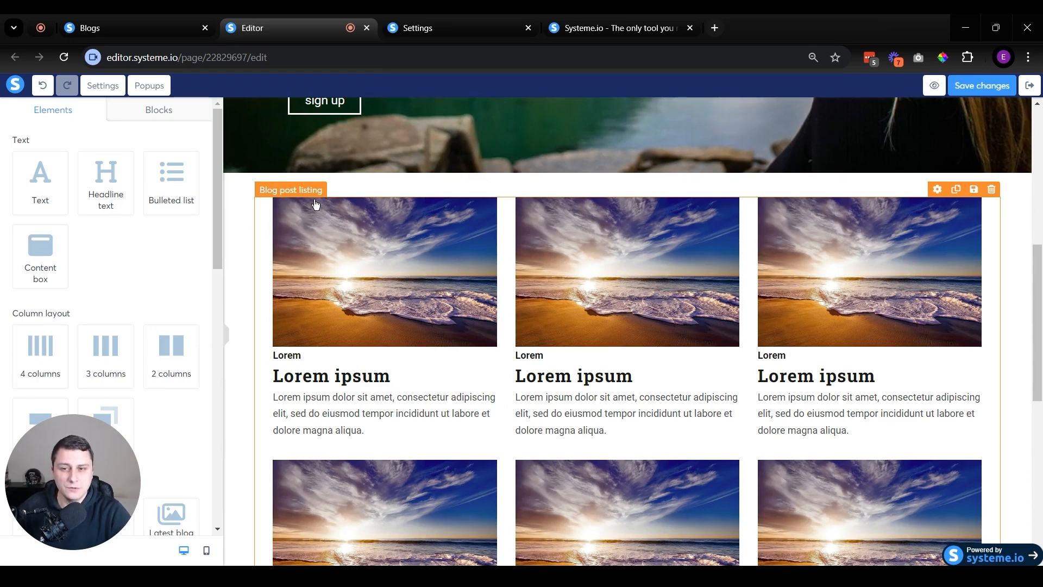
{"action": "scroll", "coordinate": [879, 348], "scroll_direction": "down", "scroll_amount": 6}
{"action": "scroll", "coordinate": [438, 353], "scroll_direction": "up", "scroll_amount": 4}
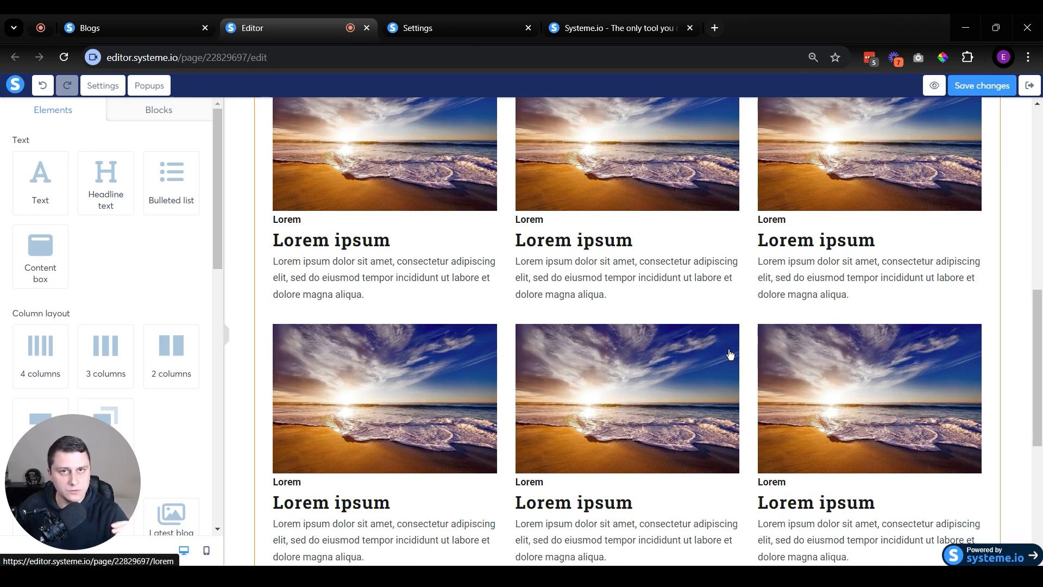
- Preview the home page in a new tab, review it from header to footer, and close the preview
{"action": "left_click", "coordinate": [935, 88]}
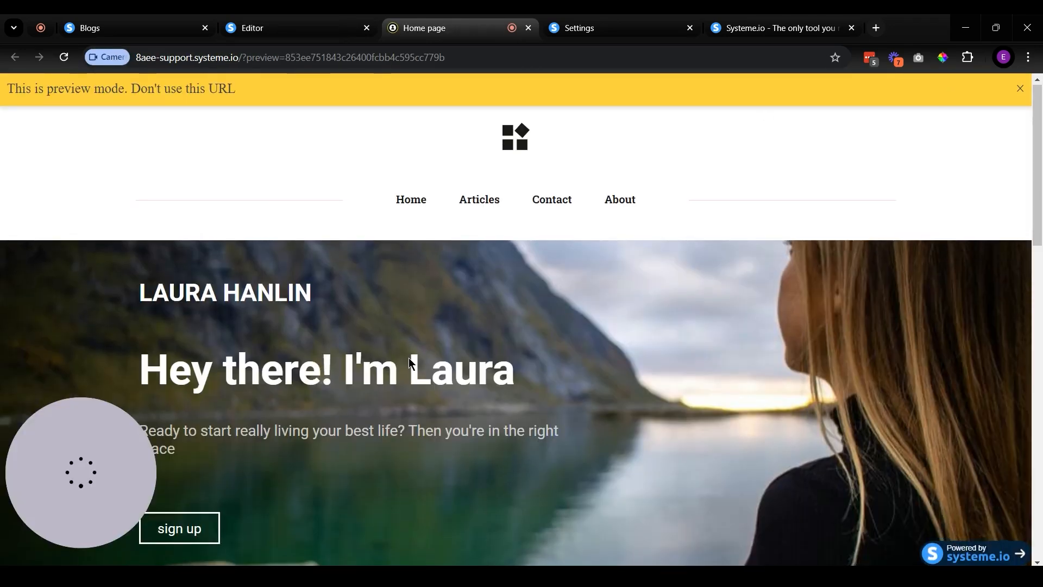
{"action": "scroll", "coordinate": [418, 340], "scroll_direction": "down", "scroll_amount": 15}
{"action": "scroll", "coordinate": [395, 350], "scroll_direction": "up", "scroll_amount": 5}
{"action": "scroll", "coordinate": [395, 350], "scroll_direction": "up", "scroll_amount": 10}
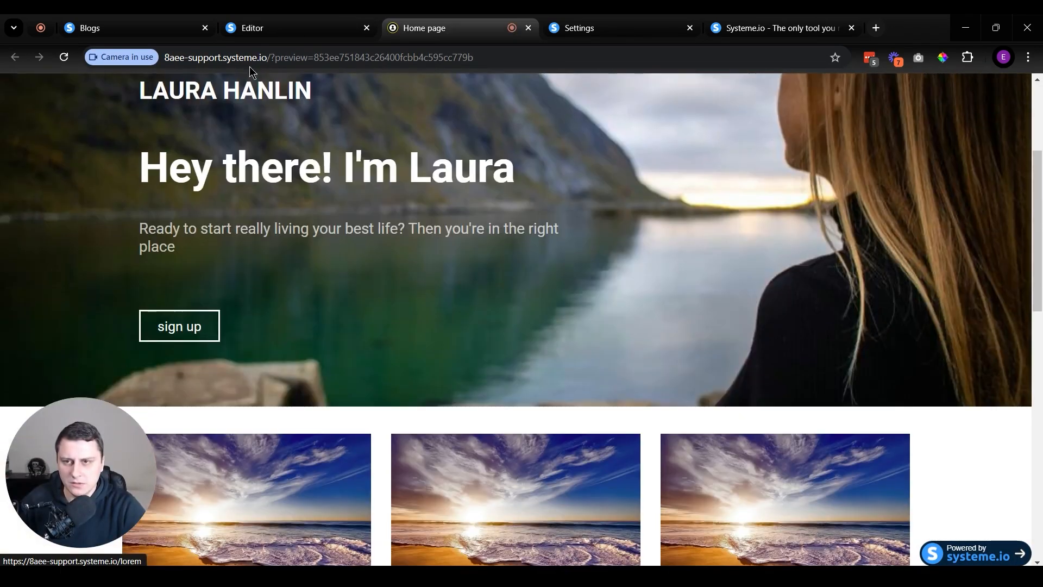
{"action": "left_click", "coordinate": [528, 27]}
- Add a Latest blog posts carousel between the welcome section and the blog post listing, and review its placement
{"action": "scroll", "coordinate": [358, 424], "scroll_direction": "down", "scroll_amount": 1}
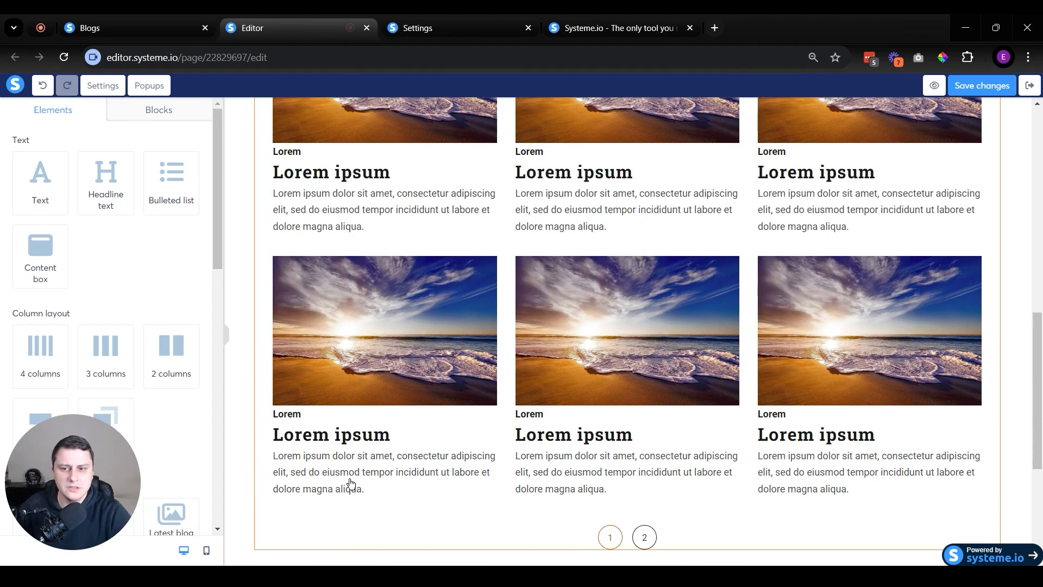
{"action": "left_click", "coordinate": [472, 479]}
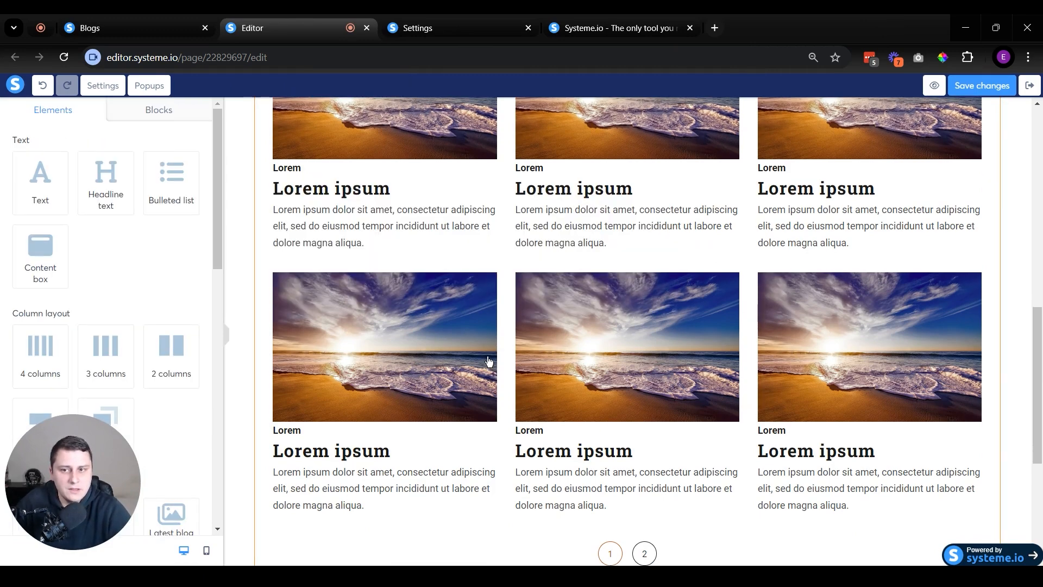
{"action": "scroll", "coordinate": [489, 360], "scroll_direction": "up", "scroll_amount": 3}
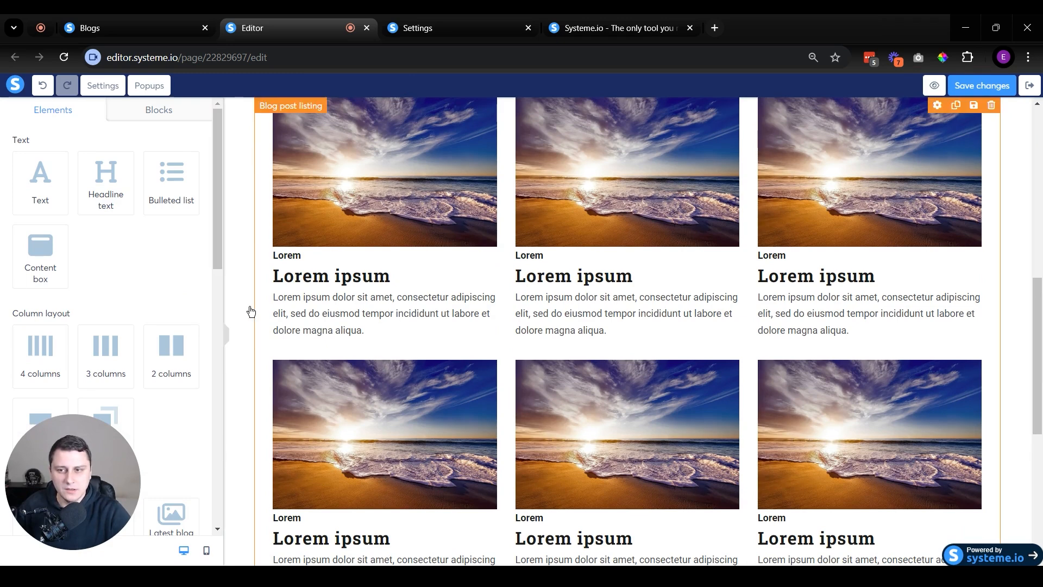
{"action": "scroll", "coordinate": [155, 370], "scroll_direction": "down", "scroll_amount": 3}
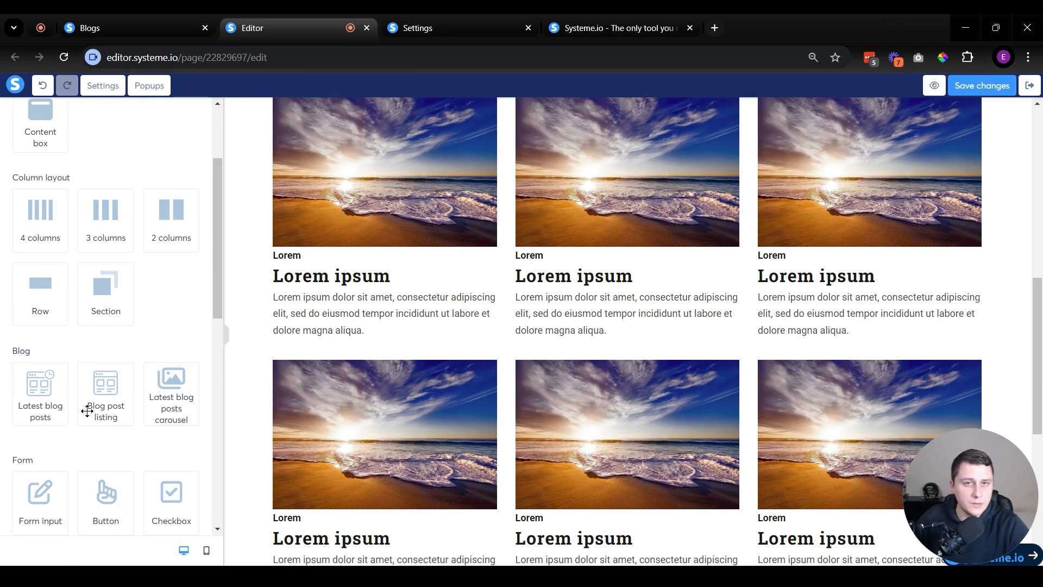
{"action": "scroll", "coordinate": [361, 461], "scroll_direction": "up", "scroll_amount": 3}
{"action": "left_click_drag", "start_coordinate": [172, 390], "coordinate": [478, 226]}
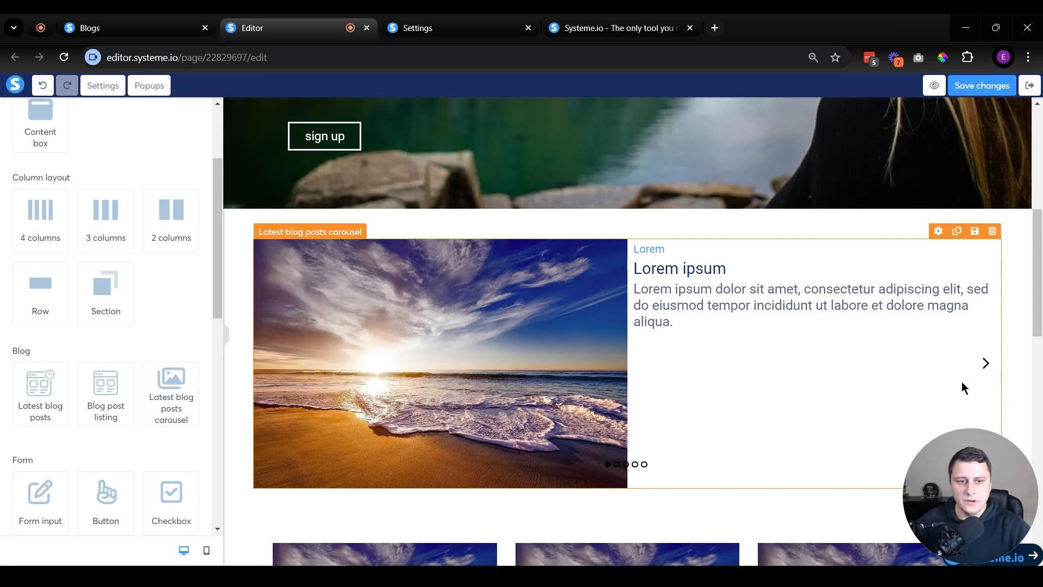
{"action": "scroll", "coordinate": [918, 368], "scroll_direction": "up", "scroll_amount": 5}
{"action": "scroll", "coordinate": [794, 318], "scroll_direction": "down", "scroll_amount": 6}
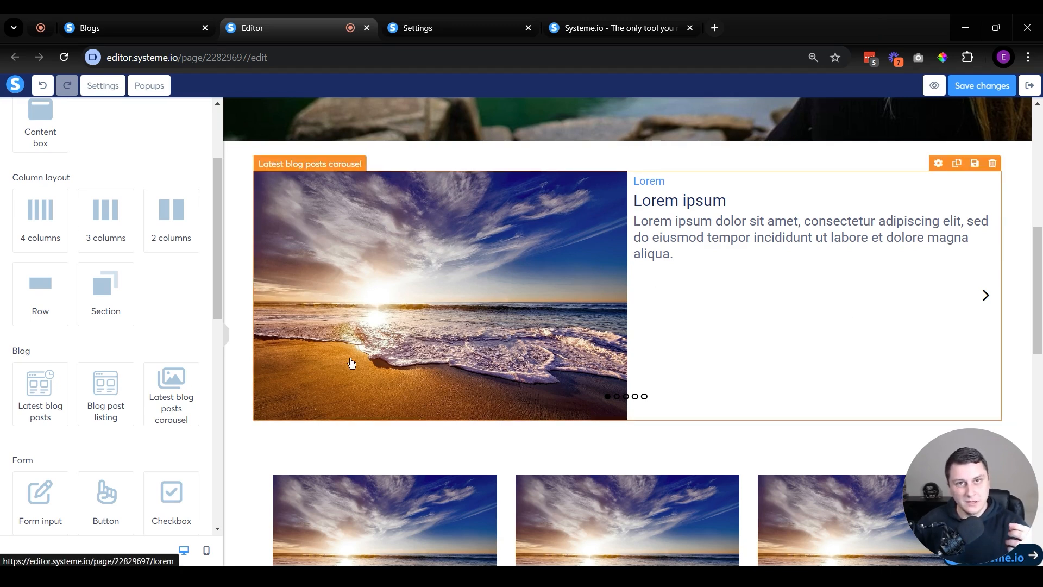
{"action": "scroll", "coordinate": [350, 375], "scroll_direction": "down", "scroll_amount": 3}
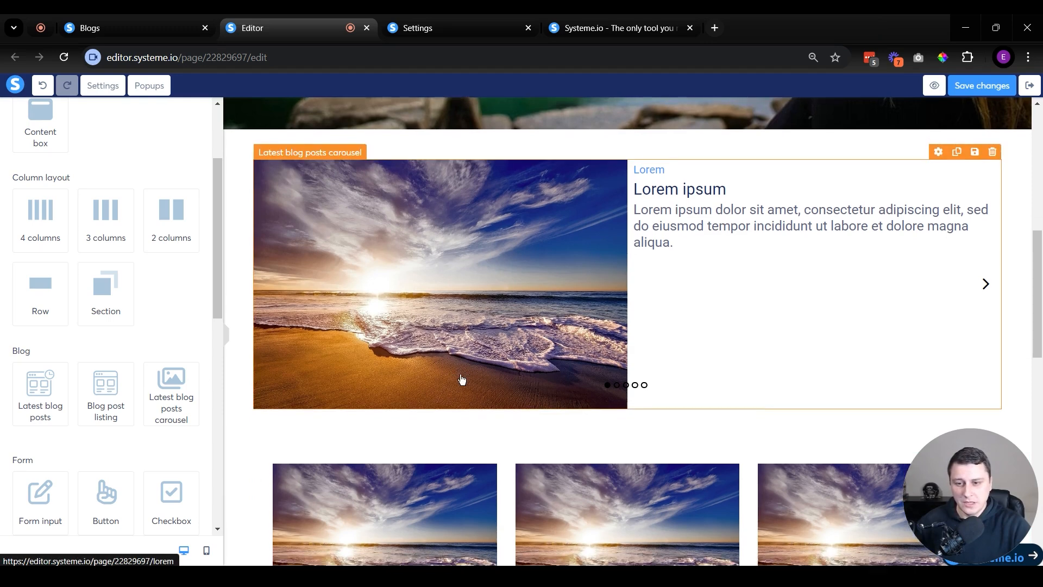
- Try a Latest blog posts element directly below the carousel, review it, and undo the addition
{"action": "scroll", "coordinate": [61, 457], "scroll_direction": "up", "scroll_amount": 3}
{"action": "left_click_drag", "start_coordinate": [47, 523], "coordinate": [516, 303]}
{"action": "scroll", "coordinate": [598, 261], "scroll_direction": "down", "scroll_amount": 4}
{"action": "scroll", "coordinate": [624, 239], "scroll_direction": "down", "scroll_amount": 5}
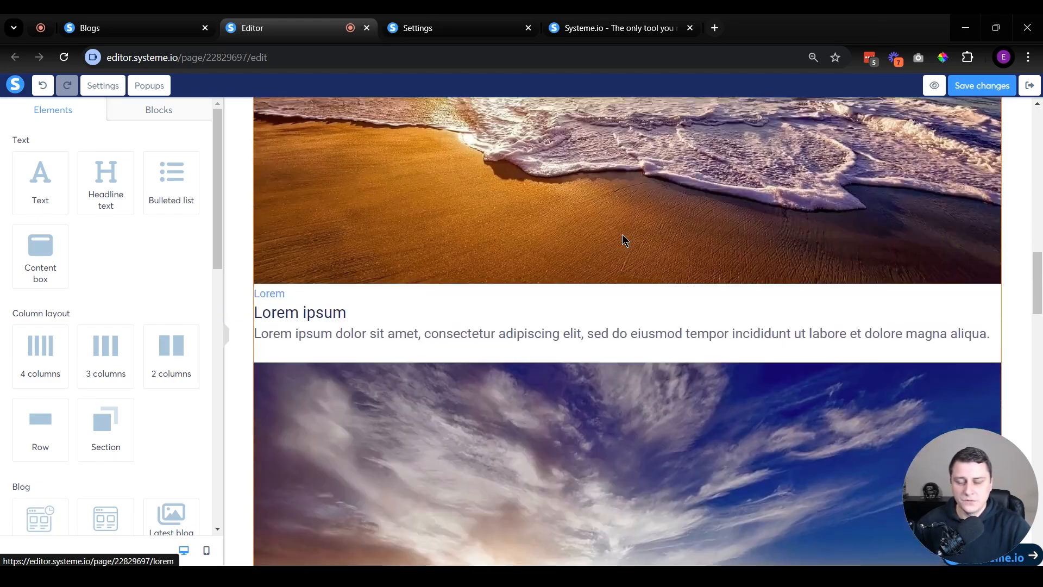
{"action": "scroll", "coordinate": [658, 245], "scroll_direction": "down", "scroll_amount": 5}
{"action": "scroll", "coordinate": [658, 261], "scroll_direction": "up", "scroll_amount": 12}
{"action": "scroll", "coordinate": [657, 280], "scroll_direction": "up", "scroll_amount": 5}
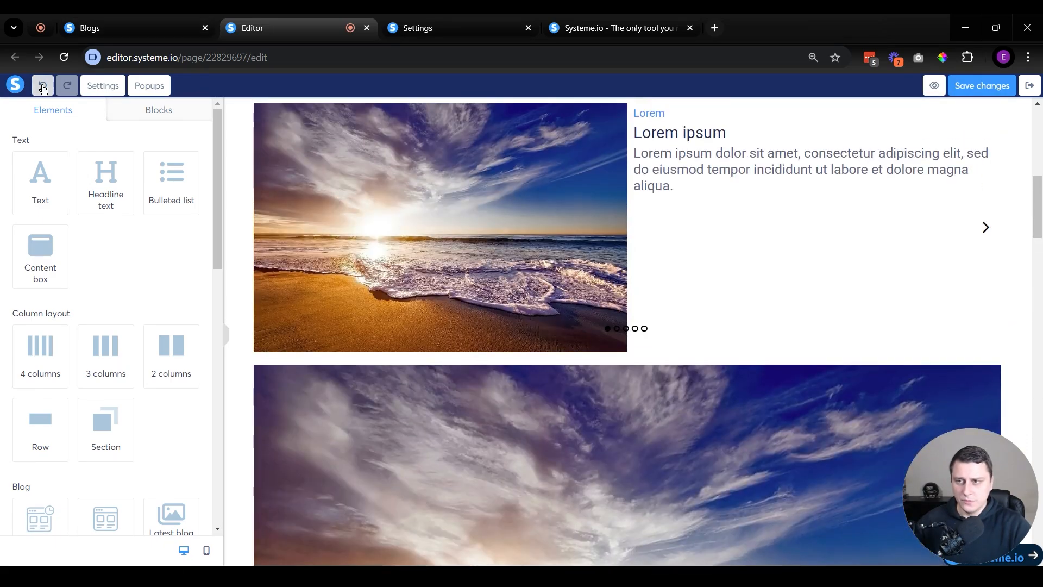
- Insert a 3 columns layout between the welcome section and the carousel
{"action": "scroll", "coordinate": [427, 292], "scroll_direction": "down", "scroll_amount": 3}
{"action": "scroll", "coordinate": [427, 292], "scroll_direction": "up", "scroll_amount": 5}
{"action": "scroll", "coordinate": [449, 344], "scroll_direction": "up", "scroll_amount": 5}
{"action": "scroll", "coordinate": [449, 344], "scroll_direction": "down", "scroll_amount": 4}
{"action": "left_click_drag", "start_coordinate": [120, 348], "coordinate": [569, 290]}
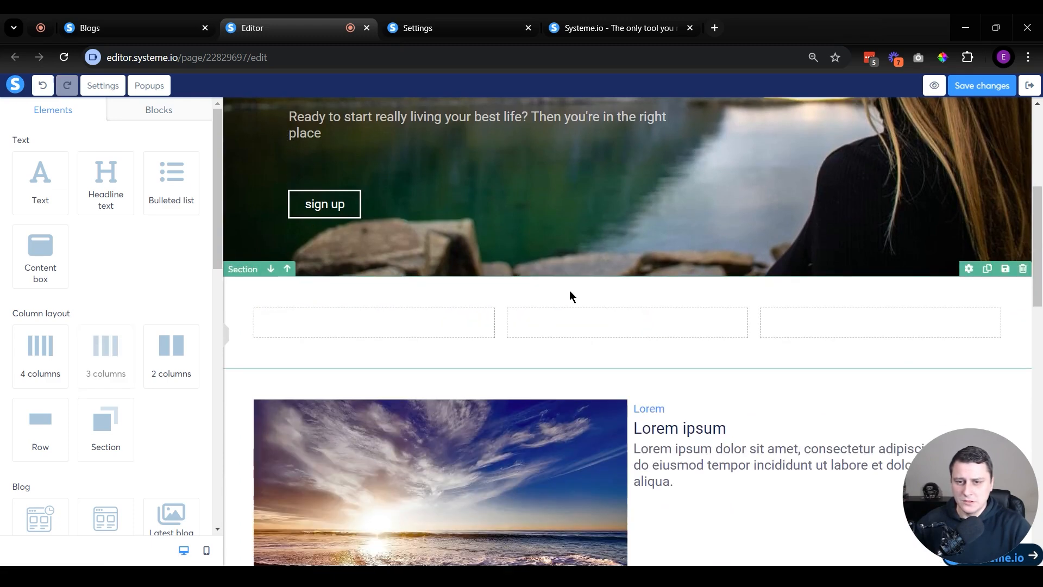
- Place a Latest blog posts element in the middle column and review how the posts are laid out
{"action": "scroll", "coordinate": [64, 355], "scroll_direction": "down", "scroll_amount": 4}
{"action": "left_click_drag", "start_coordinate": [63, 354], "coordinate": [592, 320]}
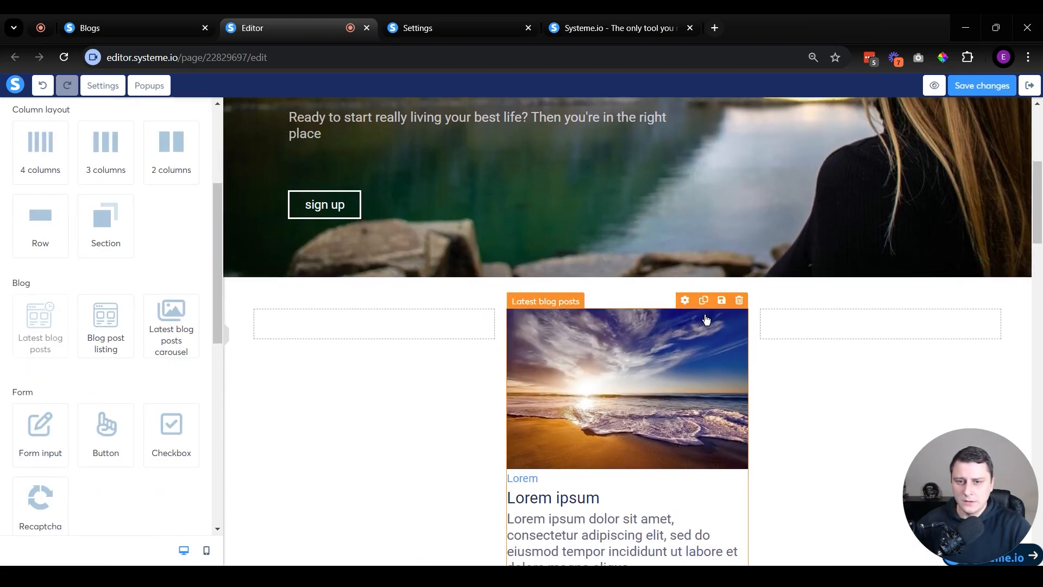
{"action": "scroll", "coordinate": [703, 269], "scroll_direction": "down", "scroll_amount": 6}
{"action": "scroll", "coordinate": [702, 269], "scroll_direction": "down", "scroll_amount": 5}
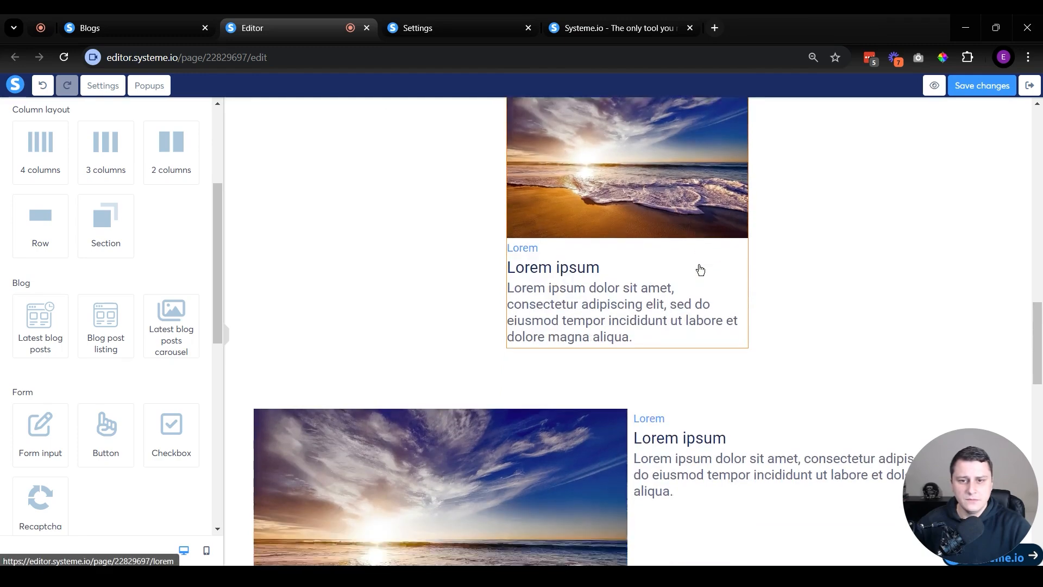
{"action": "scroll", "coordinate": [699, 270], "scroll_direction": "down", "scroll_amount": 10}
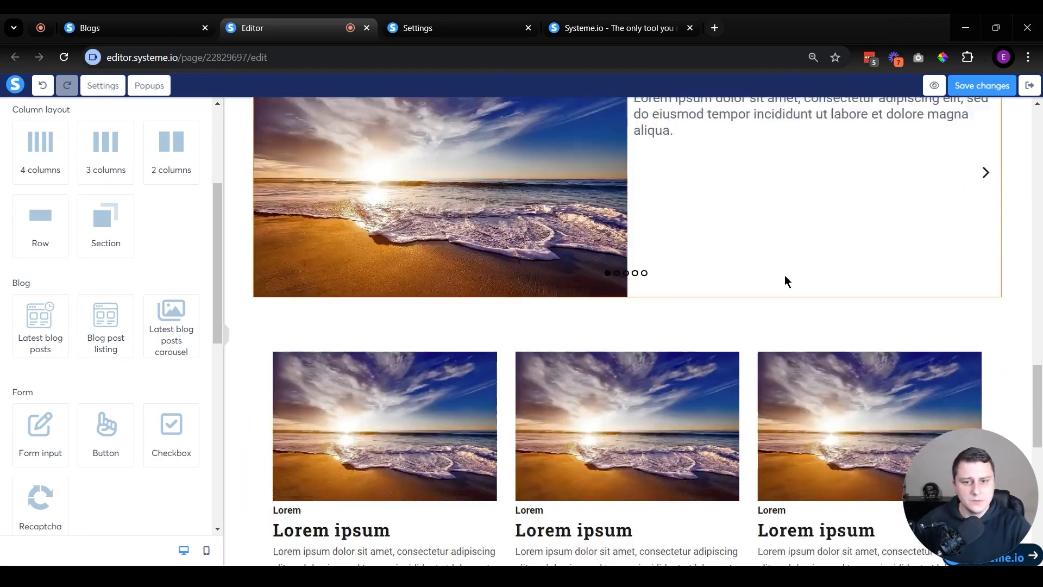
{"action": "scroll", "coordinate": [761, 346], "scroll_direction": "up", "scroll_amount": 8}
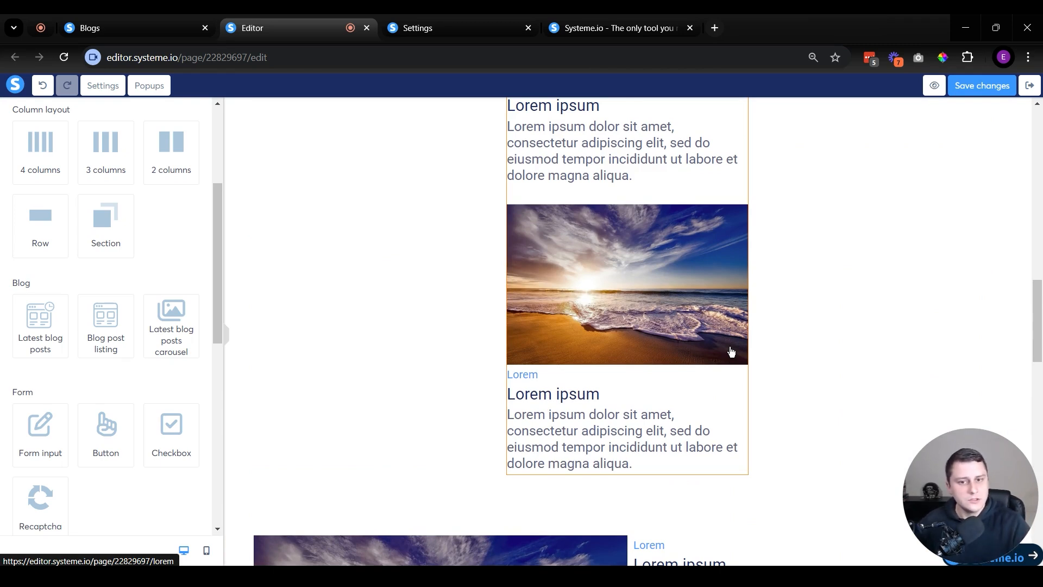
{"action": "scroll", "coordinate": [728, 352], "scroll_direction": "down", "scroll_amount": 4}
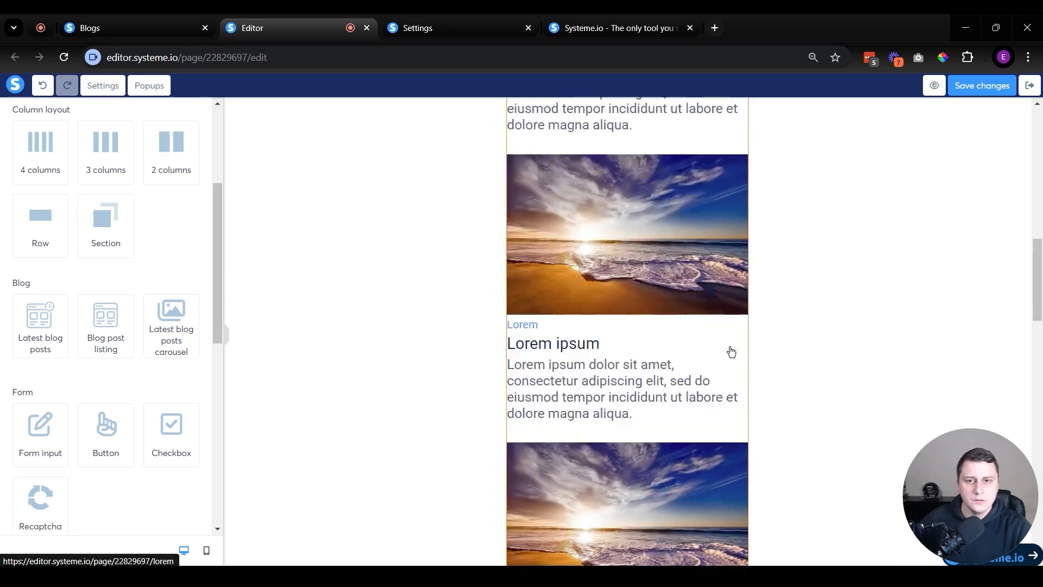
{"action": "scroll", "coordinate": [723, 355], "scroll_direction": "up", "scroll_amount": 5}
- Undo the added post list, three-column layout and carousel, restoring the welcome section with a redo
{"action": "left_click", "coordinate": [45, 91]}
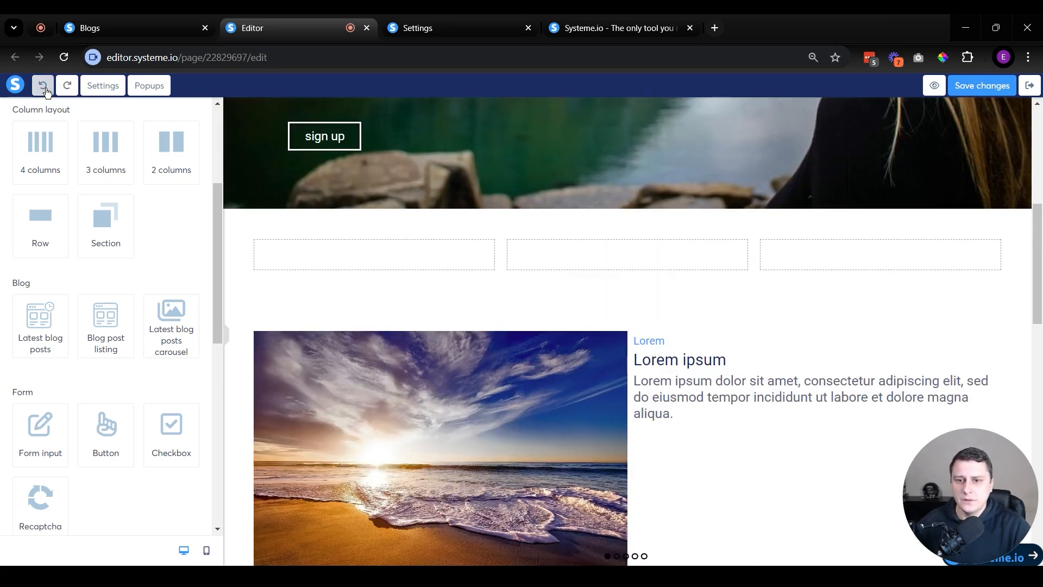
{"action": "left_click", "coordinate": [47, 93]}
{"action": "left_click", "coordinate": [47, 93]}
{"action": "left_click", "coordinate": [46, 93]}
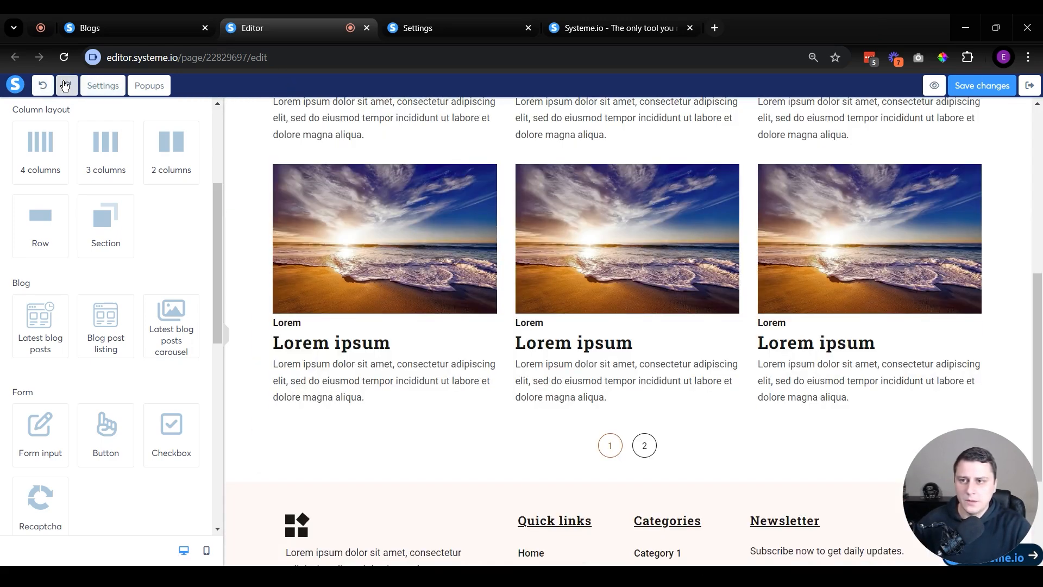
{"action": "left_click", "coordinate": [65, 90]}
{"action": "scroll", "coordinate": [413, 403], "scroll_direction": "up", "scroll_amount": 6}
{"action": "scroll", "coordinate": [455, 356], "scroll_direction": "down", "scroll_amount": 4}
{"action": "scroll", "coordinate": [455, 356], "scroll_direction": "down", "scroll_amount": 10}
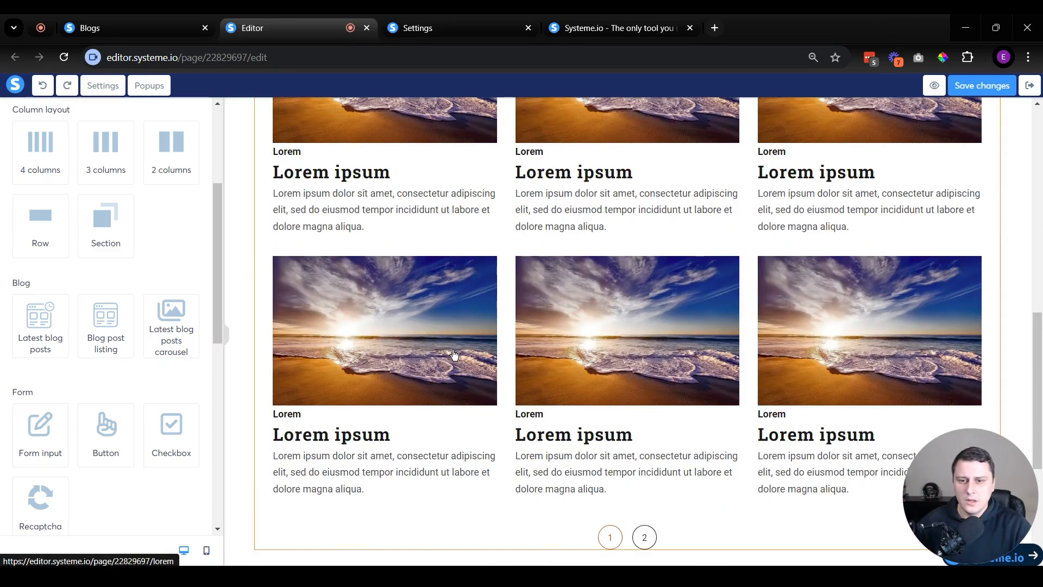
- Save the home page changes and exit the editor to the blog's page list
{"action": "left_click", "coordinate": [1003, 90]}
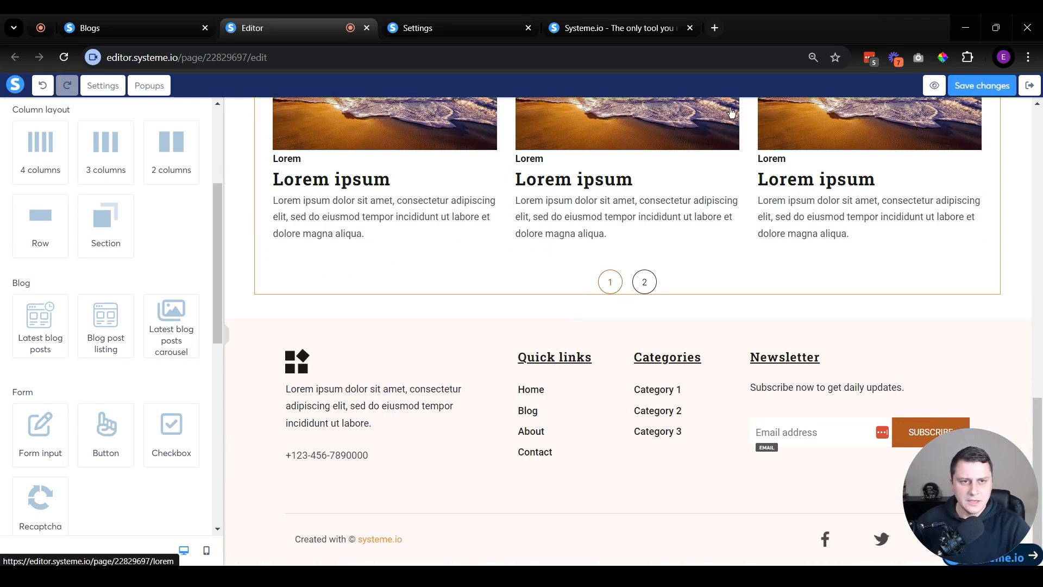
{"action": "scroll", "coordinate": [964, 132], "scroll_direction": "up", "scroll_amount": 5}
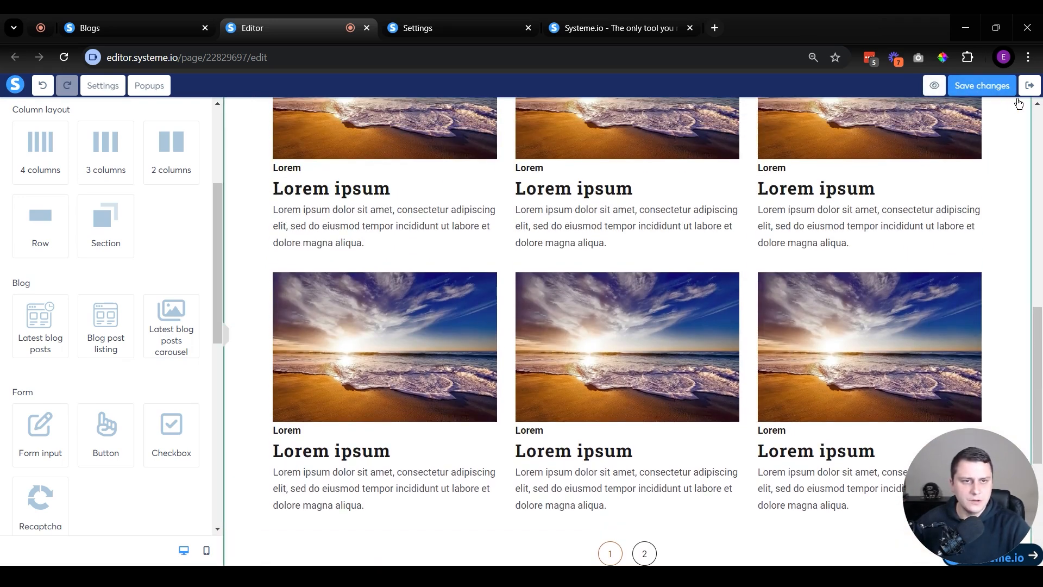
{"action": "left_click", "coordinate": [1029, 85]}
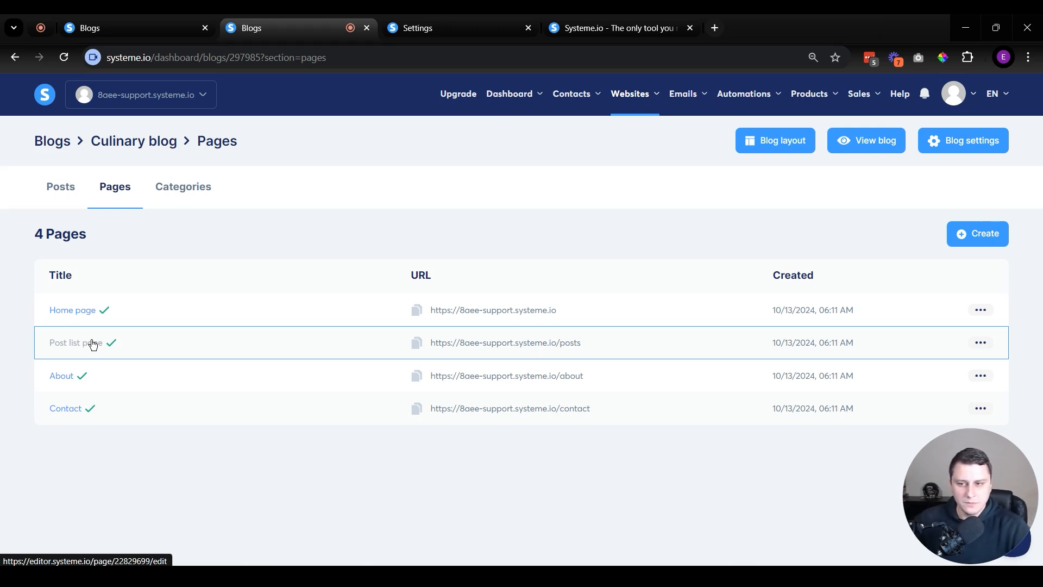
- Open the blog's About page in the page editor in a new tab
{"action": "middle_click", "coordinate": [63, 375]}
{"action": "left_click", "coordinate": [435, 29]}
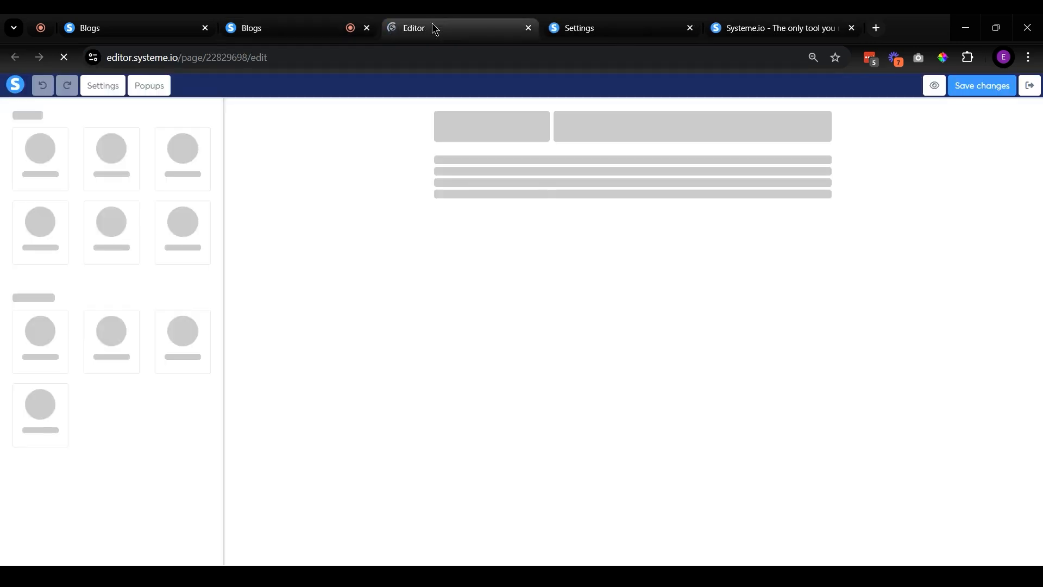
- Review the About page's content down to the footer and close its editor
{"action": "scroll", "coordinate": [766, 317], "scroll_direction": "down", "scroll_amount": 8}
{"action": "scroll", "coordinate": [847, 388], "scroll_direction": "up", "scroll_amount": 7}
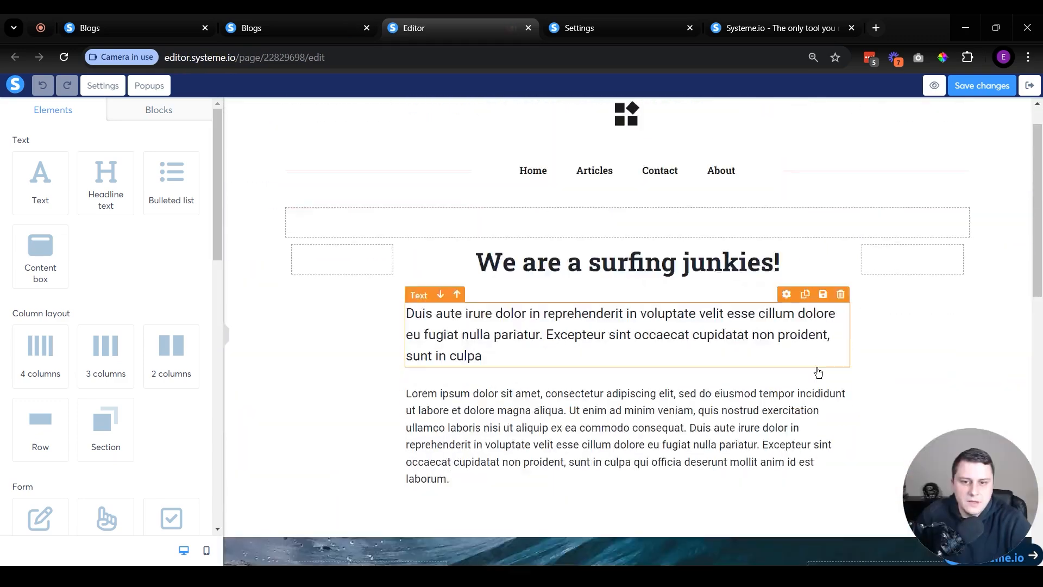
{"action": "scroll", "coordinate": [804, 371], "scroll_direction": "down", "scroll_amount": 8}
{"action": "scroll", "coordinate": [794, 380], "scroll_direction": "up", "scroll_amount": 9}
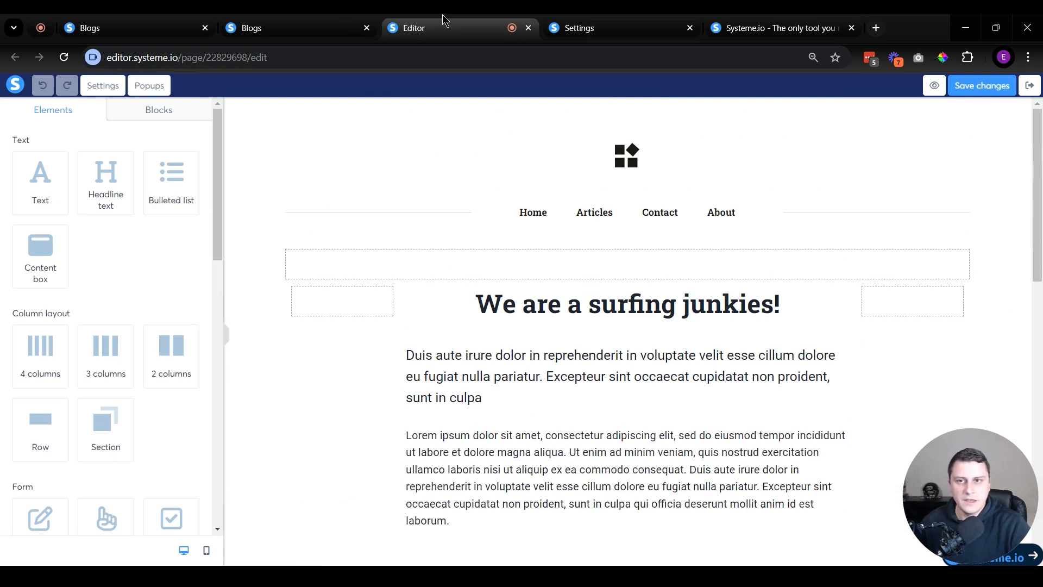
{"action": "key", "text": "ctrl+w"}
- Open the Contact page in the page editor in a new tab and examine its contact form and footer
{"action": "middle_click", "coordinate": [64, 408]}
{"action": "left_click", "coordinate": [414, 24]}
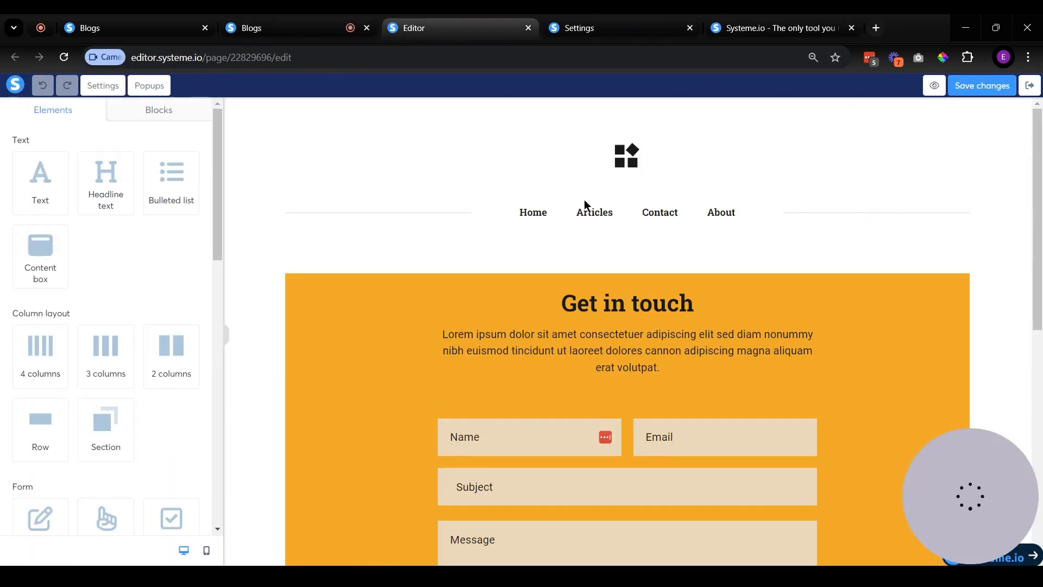
{"action": "scroll", "coordinate": [605, 203], "scroll_direction": "down", "scroll_amount": 9}
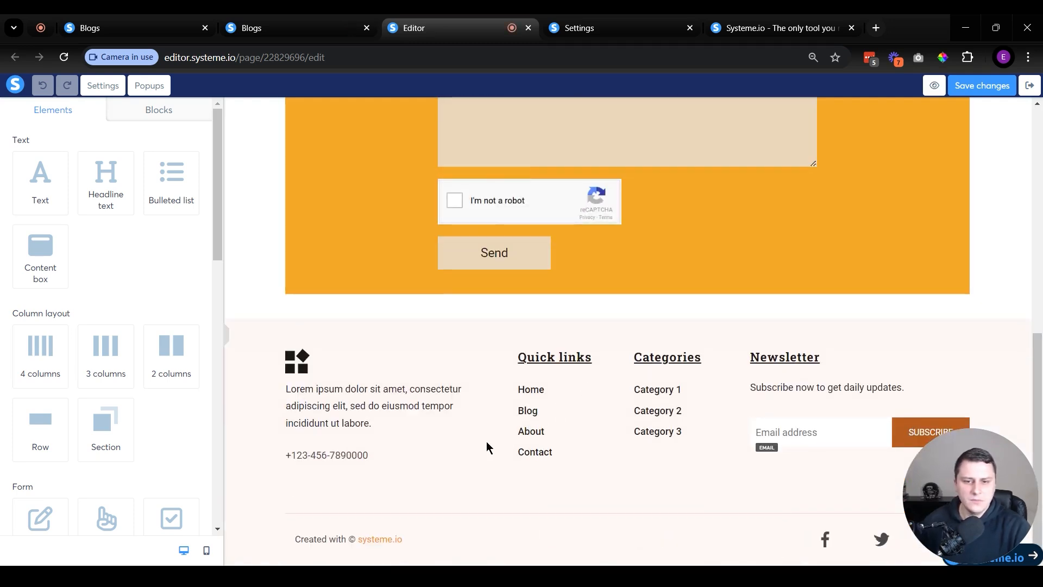
{"action": "scroll", "coordinate": [657, 445], "scroll_direction": "up", "scroll_amount": 6}
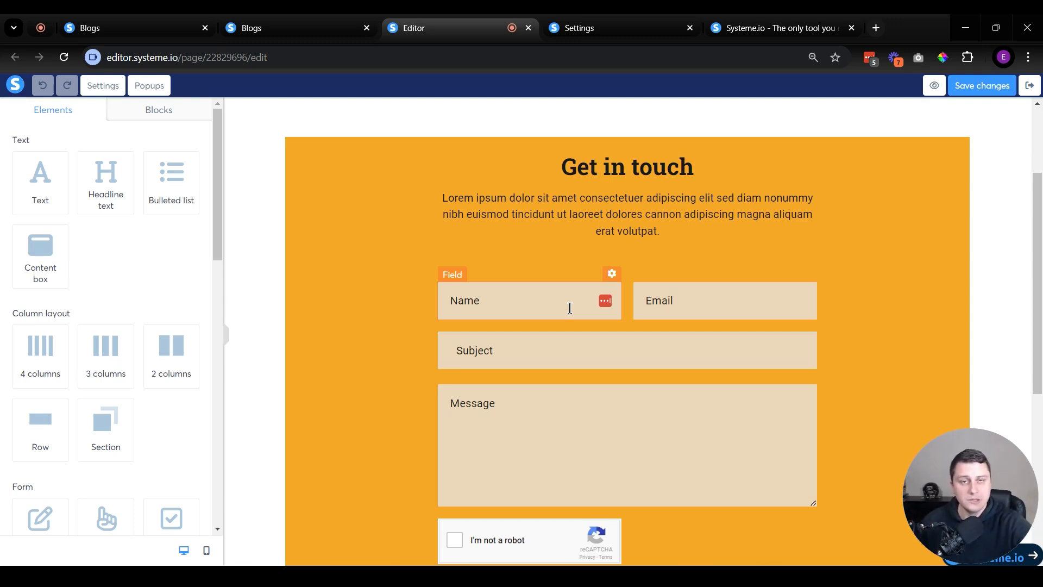
{"action": "scroll", "coordinate": [569, 308], "scroll_direction": "up", "scroll_amount": 3}
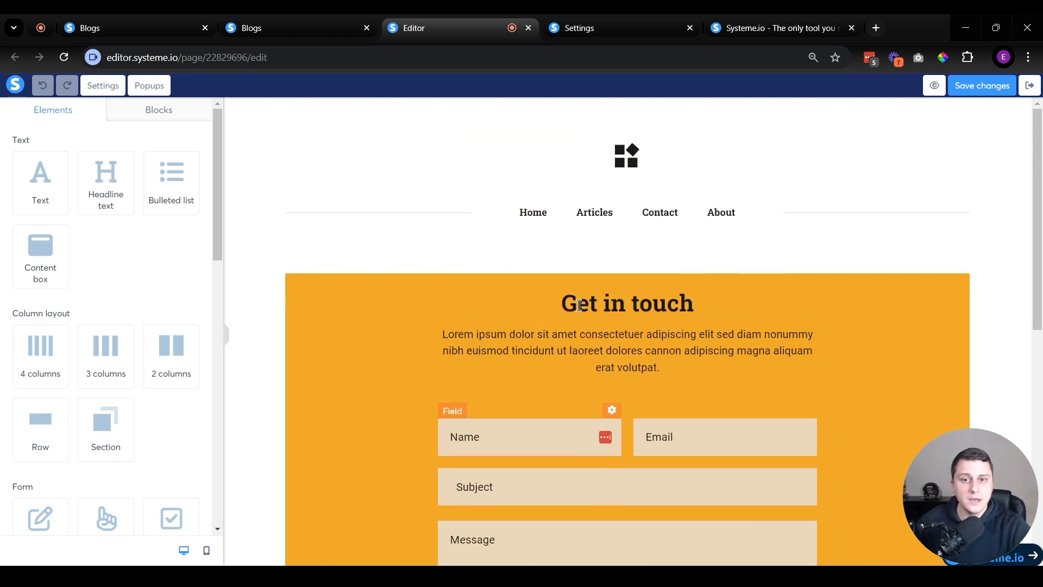
- Switch to the account settings, dismiss the open domain settings and bring up the Custom domains list from the profile settings
{"action": "left_click", "coordinate": [597, 22]}
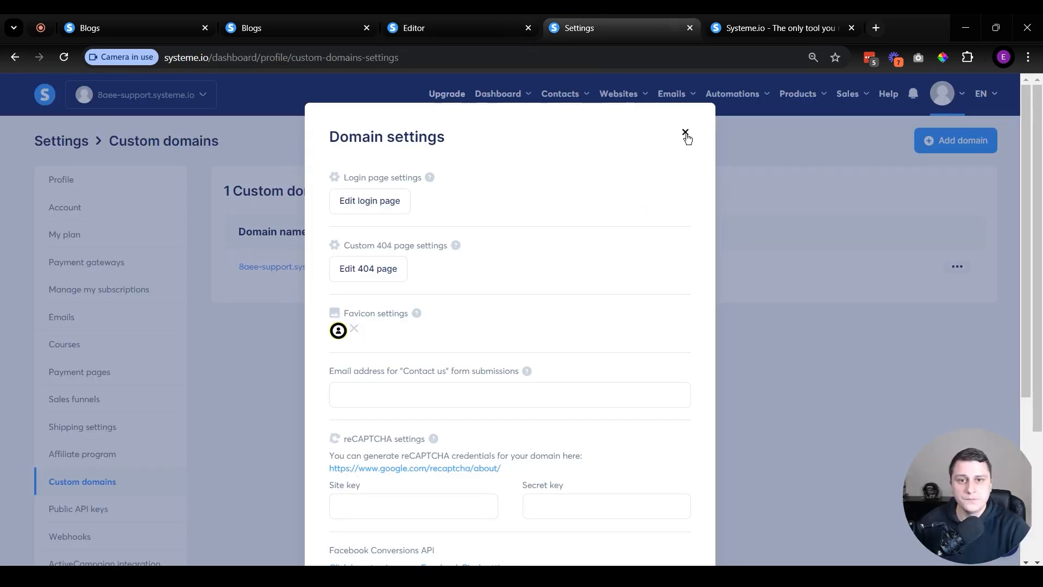
{"action": "left_click", "coordinate": [685, 133]}
{"action": "mouse_move", "coordinate": [943, 93]}
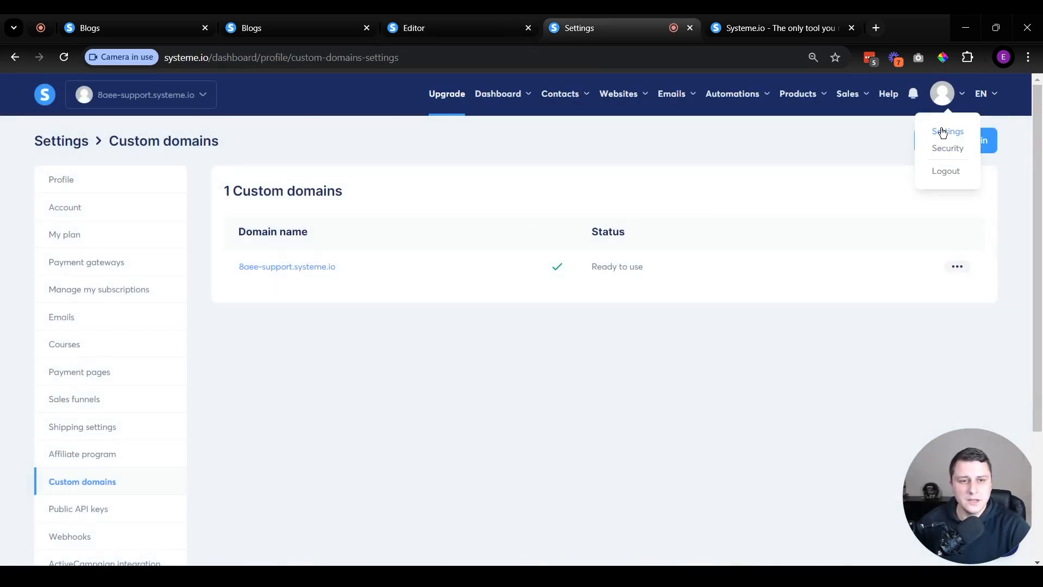
{"action": "left_click", "coordinate": [942, 132]}
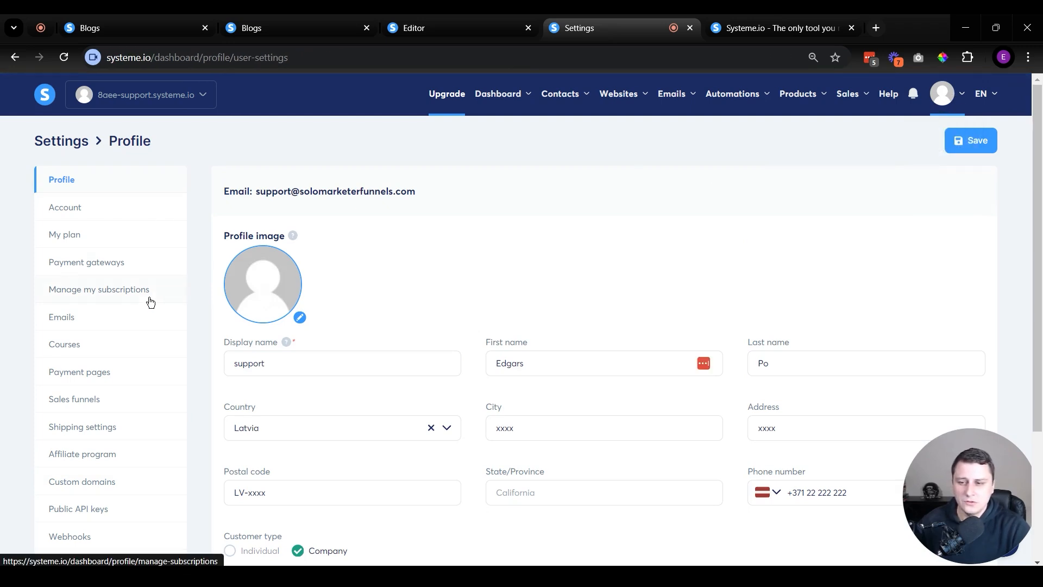
{"action": "scroll", "coordinate": [105, 418], "scroll_direction": "down", "scroll_amount": 1}
{"action": "left_click", "coordinate": [103, 416]}
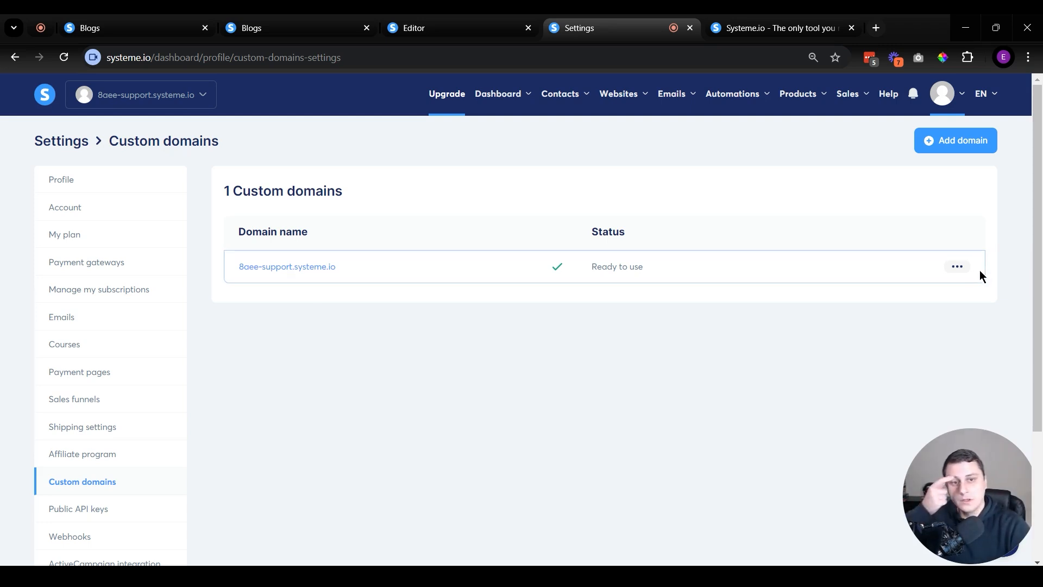
- Open the listed domain's settings and examine the email address field for "Contact us" form submissions
{"action": "mouse_move", "coordinate": [955, 268]}
{"action": "left_click", "coordinate": [863, 323]}
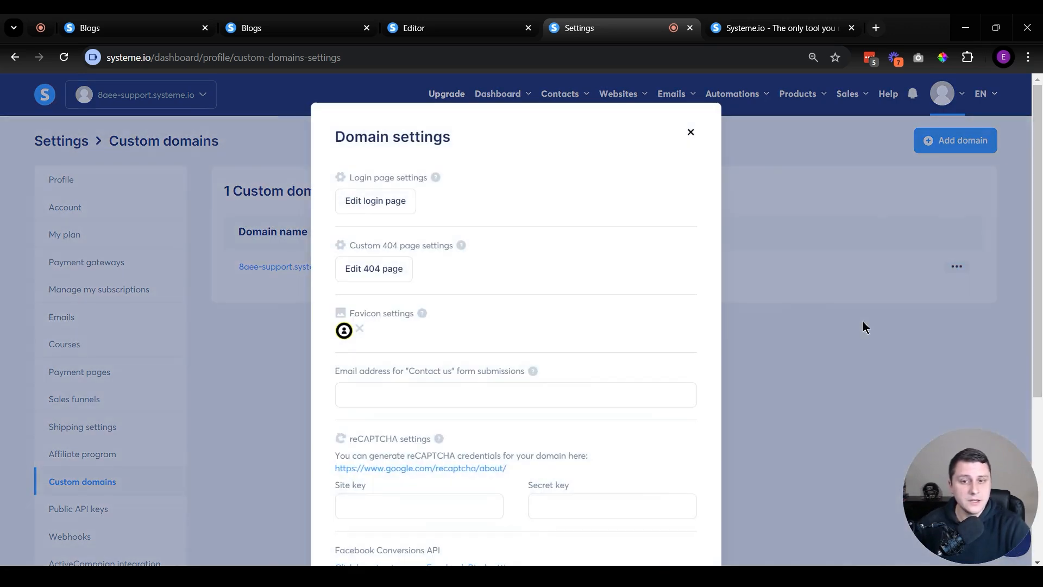
{"action": "scroll", "coordinate": [462, 313], "scroll_direction": "down", "scroll_amount": 1}
{"action": "left_click_drag", "start_coordinate": [340, 302], "coordinate": [498, 299]}
{"action": "left_click", "coordinate": [503, 298]}
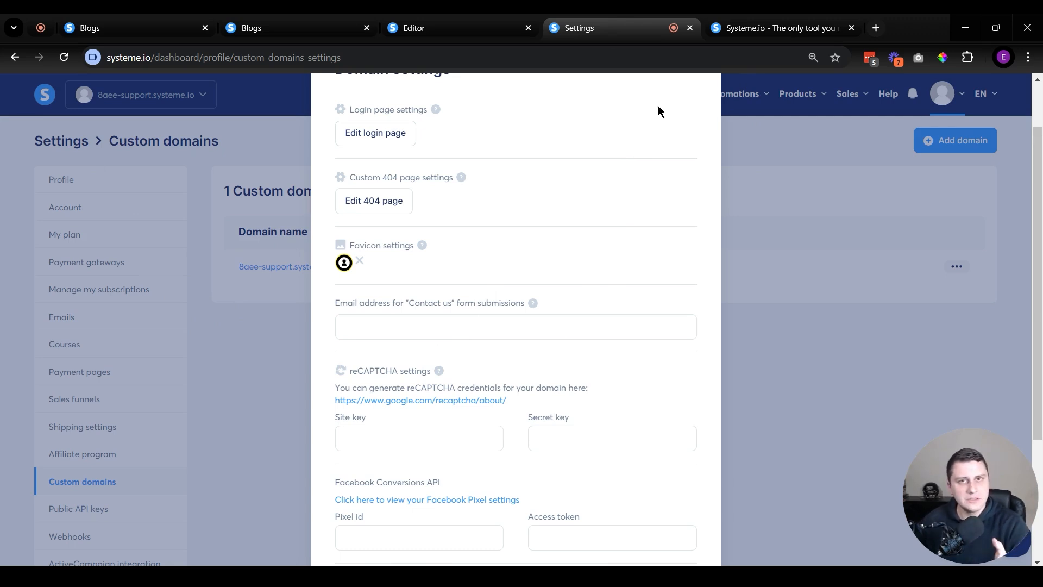
- Recheck the Contact page's form in the editor, and close both the editor and the account settings
{"action": "left_click", "coordinate": [473, 16]}
{"action": "scroll", "coordinate": [735, 333], "scroll_direction": "down", "scroll_amount": 3}
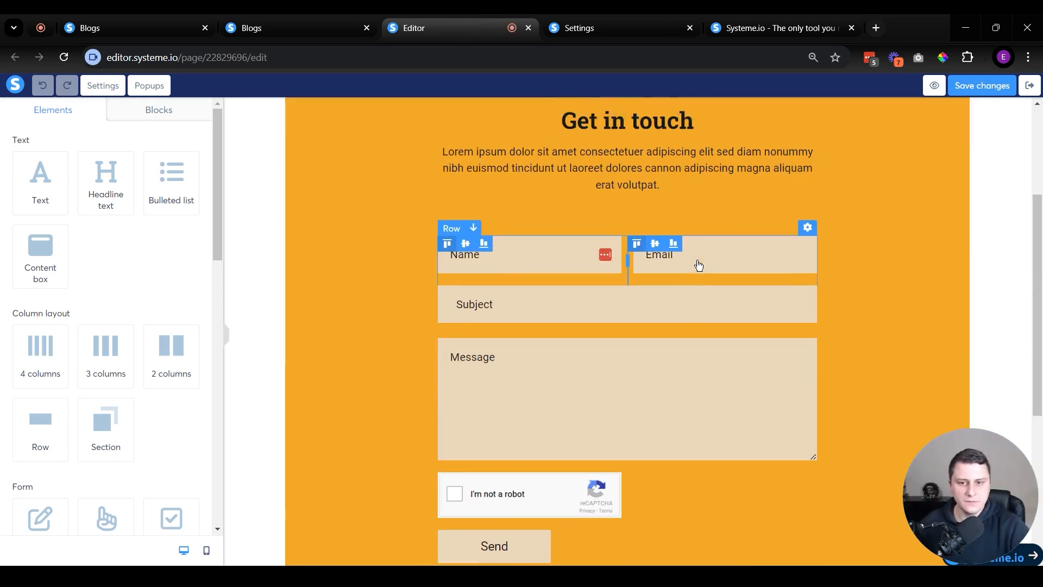
{"action": "scroll", "coordinate": [698, 265], "scroll_direction": "down", "scroll_amount": 5}
{"action": "scroll", "coordinate": [692, 270], "scroll_direction": "up", "scroll_amount": 8}
{"action": "middle_click", "coordinate": [421, 28]}
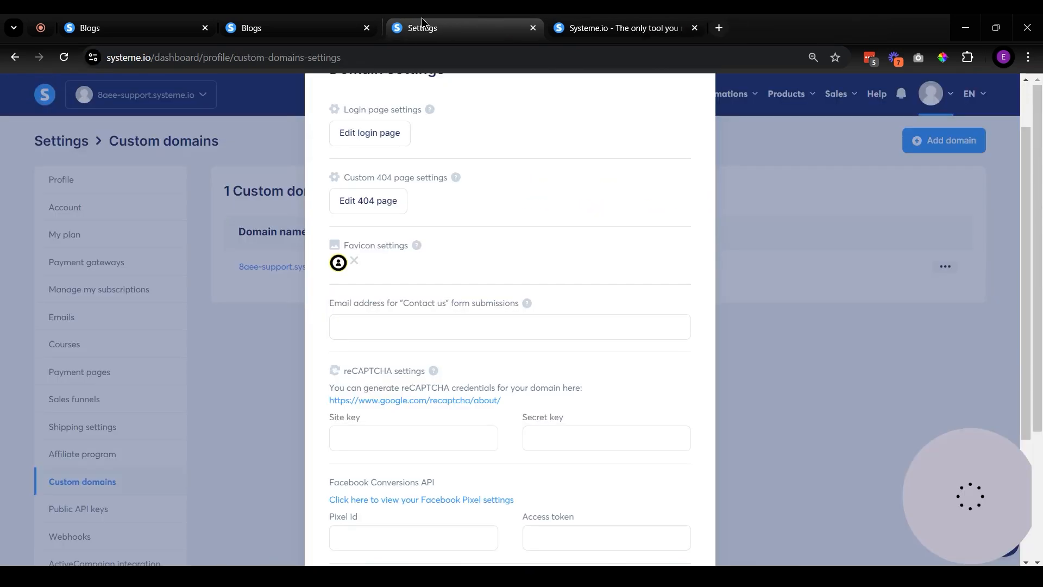
{"action": "middle_click", "coordinate": [406, 17]}
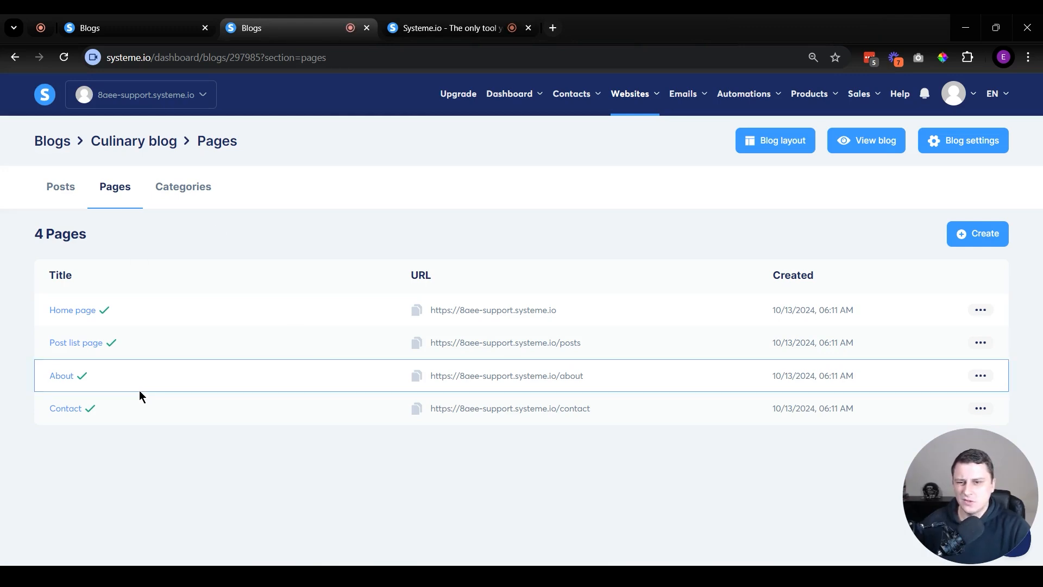
- Open the culinary blog's list of categories
{"action": "left_click_drag", "start_coordinate": [918, 491], "coordinate": [831, 505]}
{"action": "left_click", "coordinate": [166, 187]}
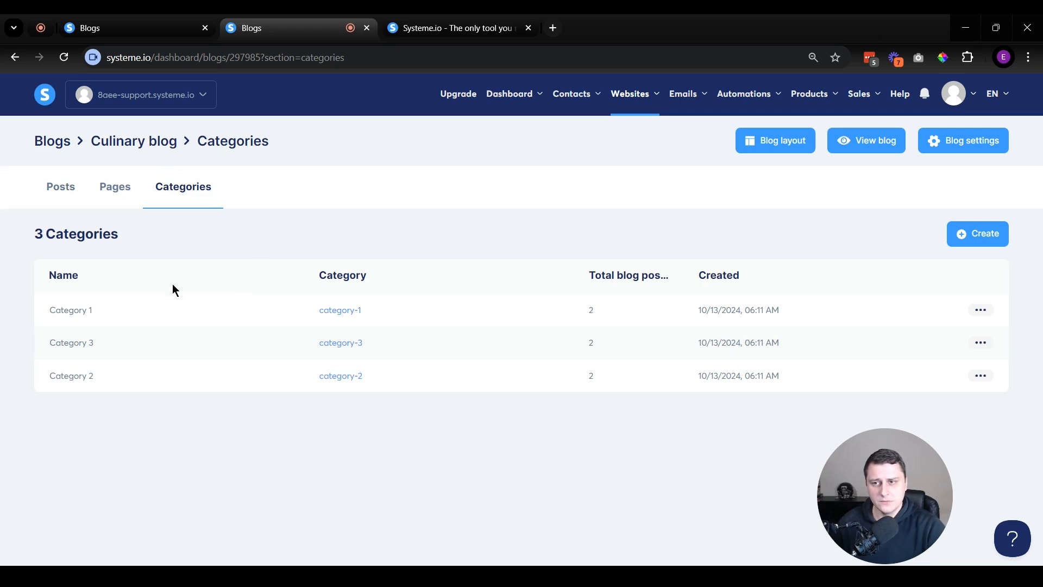
{"action": "left_click_drag", "start_coordinate": [100, 139], "coordinate": [158, 150]}
{"action": "left_click", "coordinate": [277, 490]}
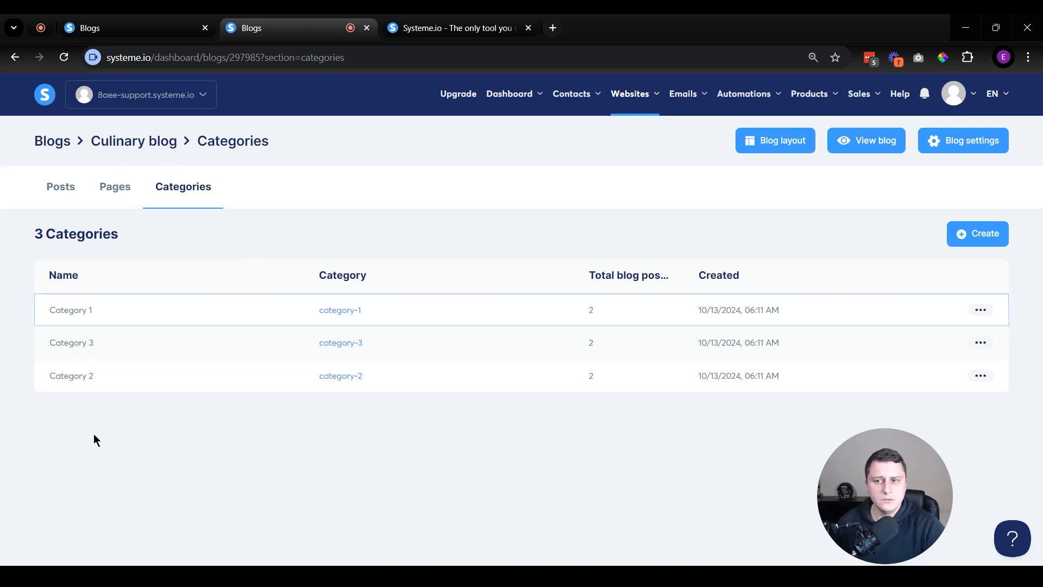
- Open Category 1 for editing and rename it as "Vegan recipies"
{"action": "left_click", "coordinate": [980, 309]}
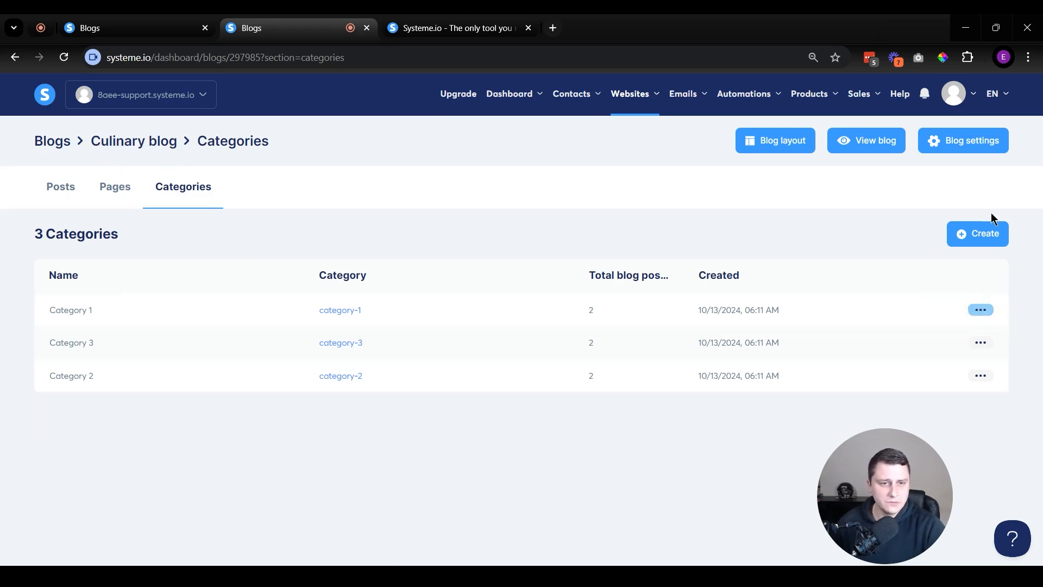
{"action": "left_click", "coordinate": [982, 308]}
{"action": "left_click", "coordinate": [933, 319]}
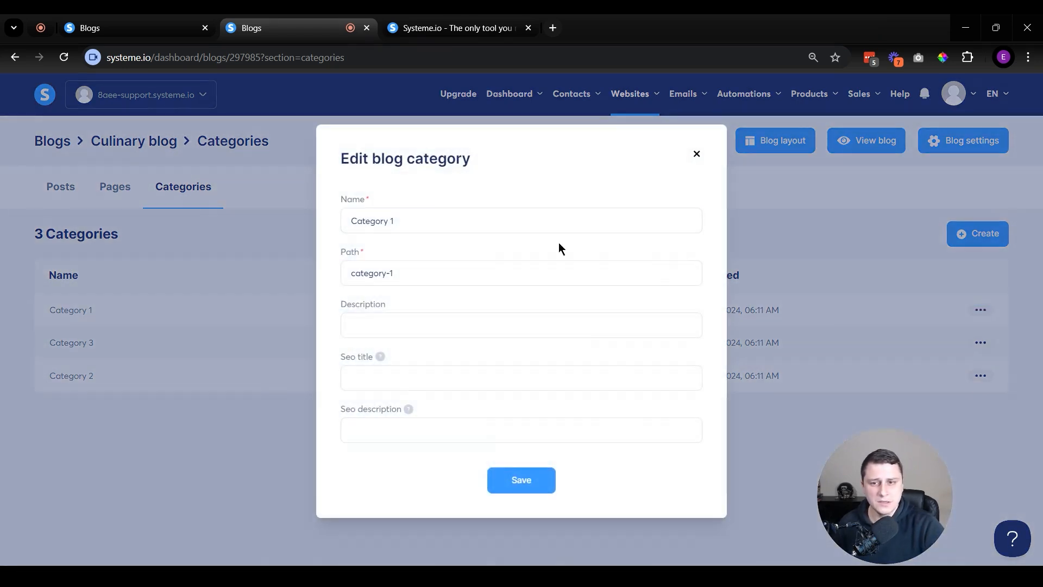
{"action": "left_click_drag", "start_coordinate": [451, 223], "coordinate": [86, 233]}
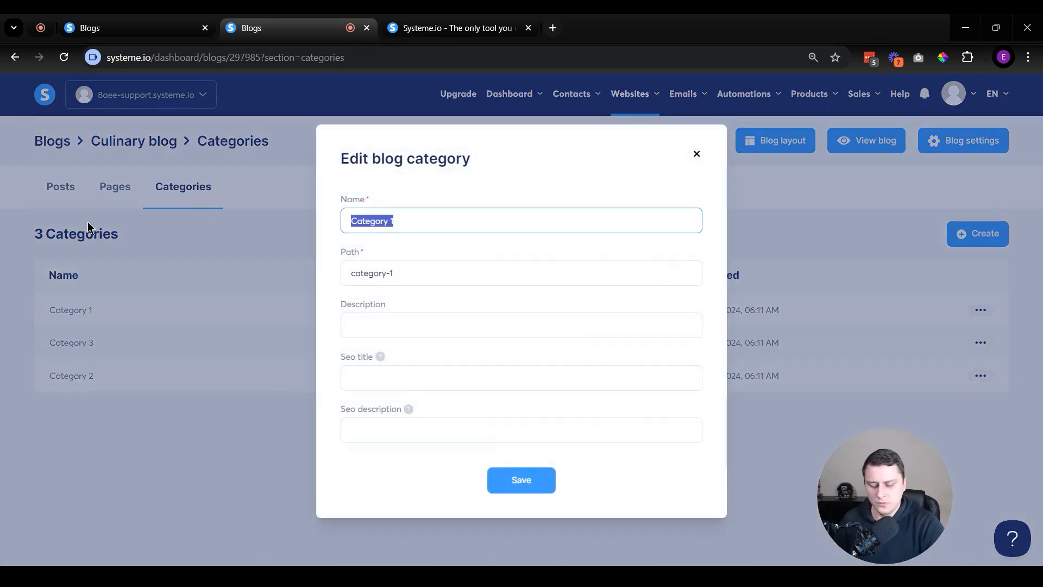
{"action": "type", "text": "Vegan recipes"}
{"action": "key", "text": "BackSpace"}
{"action": "key", "text": "BackSpace"}
{"action": "type", "text": "ies"}
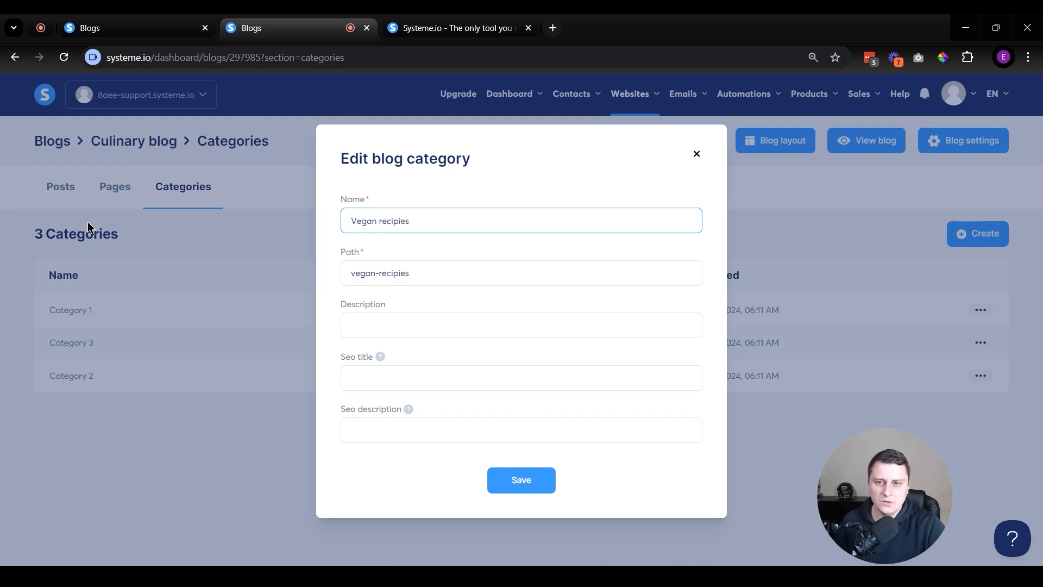
- Examine the category's path, description, SEO title and SEO description fields, including the help notes for the SEO fields
{"action": "left_click_drag", "start_coordinate": [428, 275], "coordinate": [327, 293]}
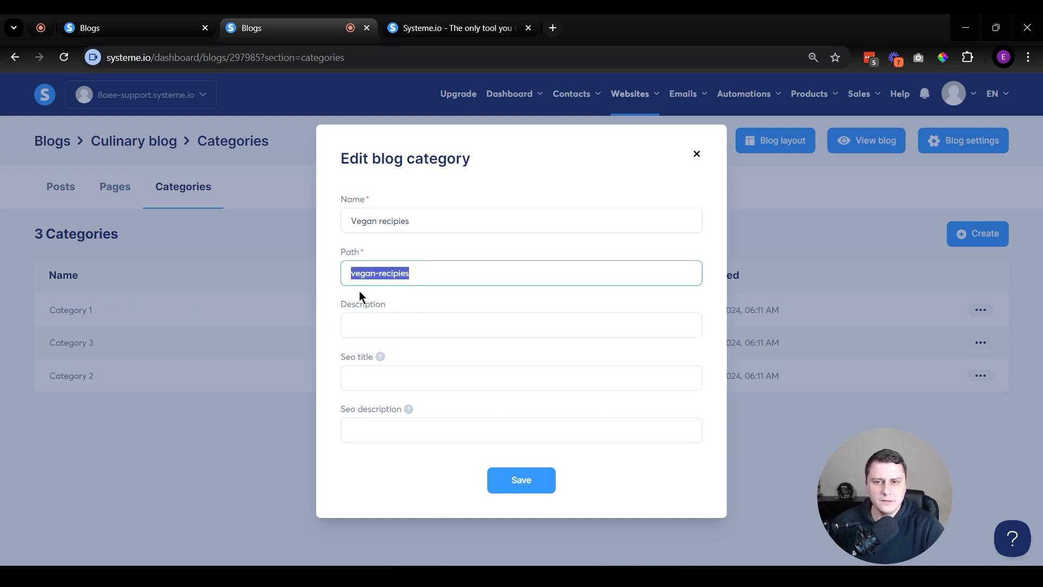
{"action": "left_click", "coordinate": [446, 325]}
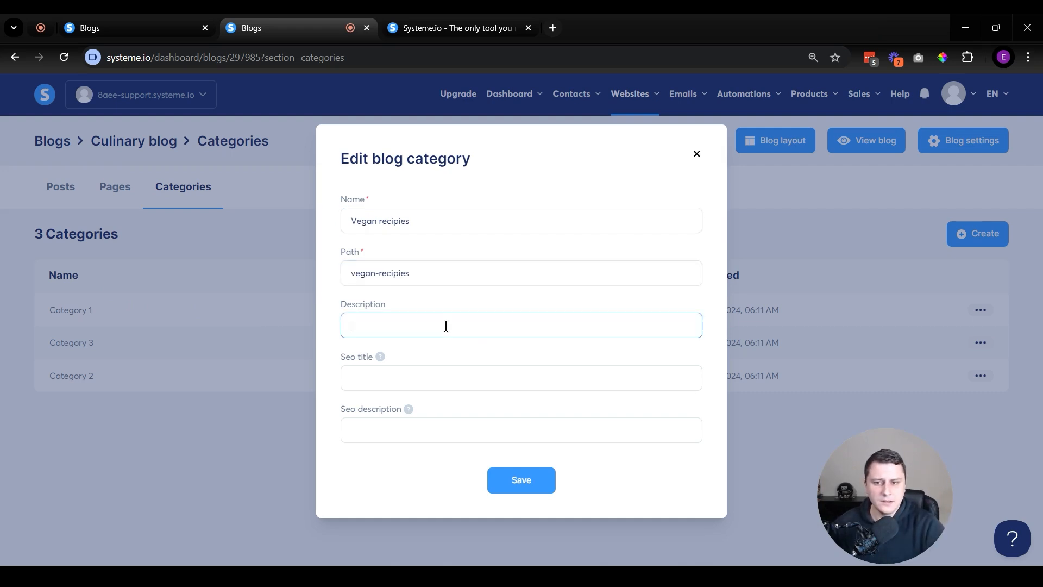
{"action": "left_click", "coordinate": [450, 373]}
{"action": "left_click", "coordinate": [380, 356]}
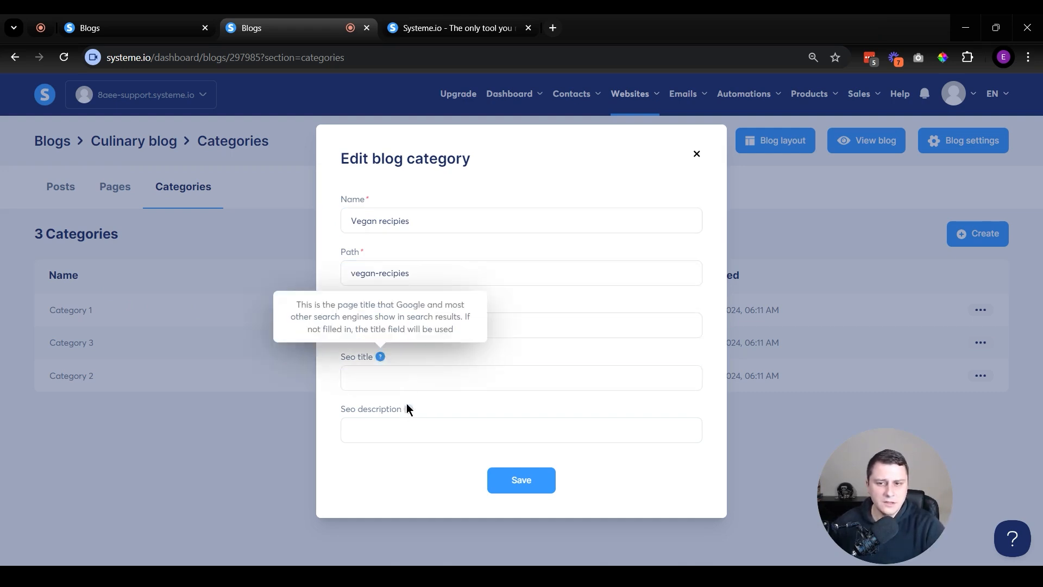
{"action": "left_click", "coordinate": [408, 409]}
{"action": "left_click", "coordinate": [529, 380]}
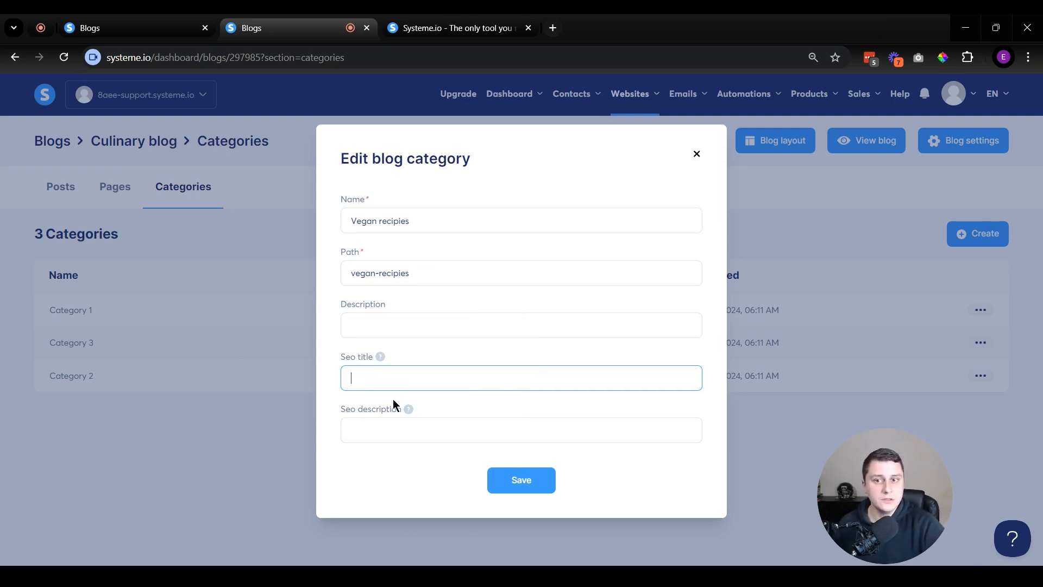
{"action": "mouse_move", "coordinate": [409, 411]}
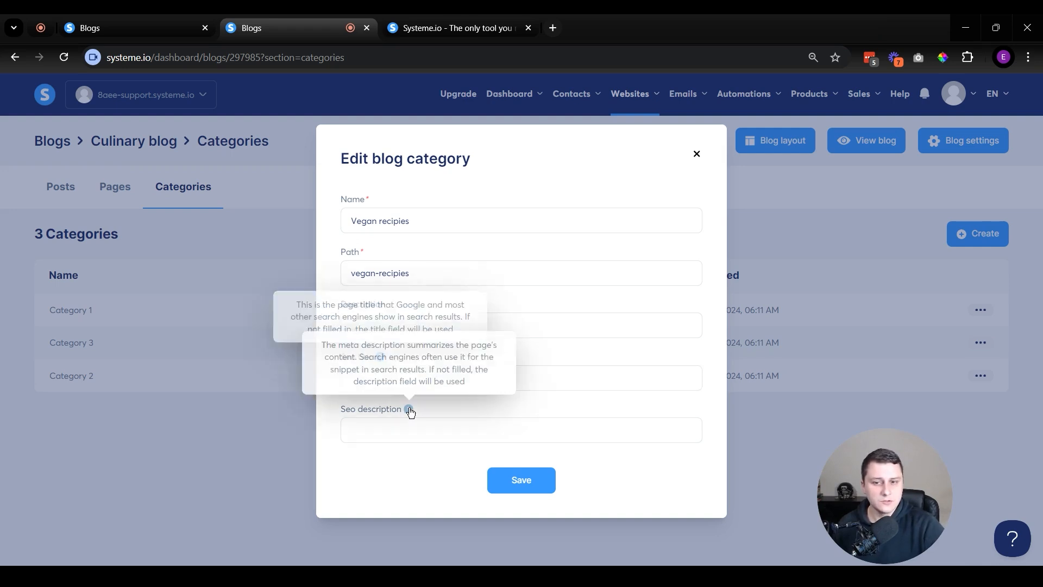
{"action": "left_click", "coordinate": [398, 431]}
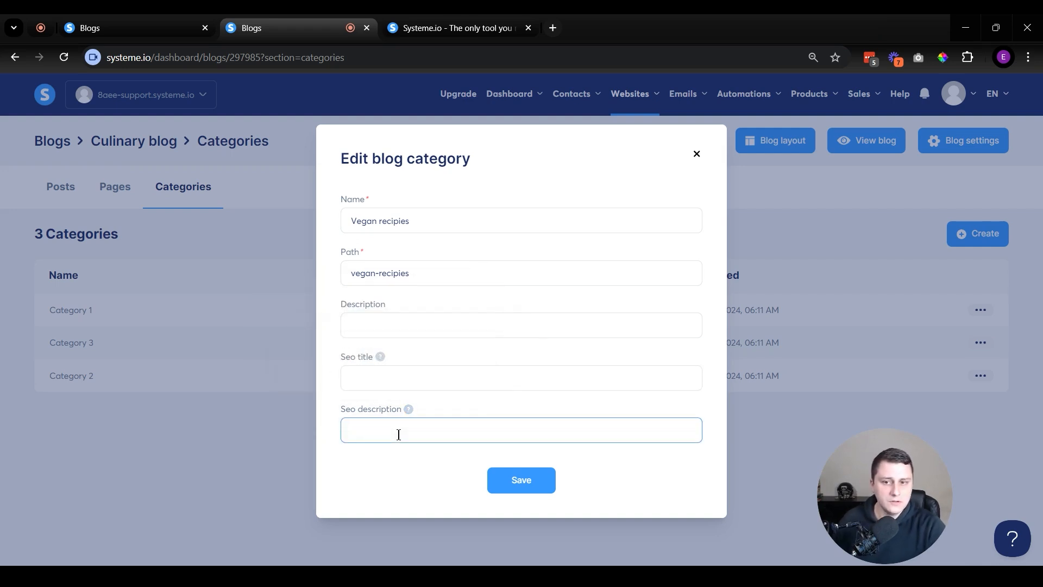
- Set the category's description to "Test" and save the category
{"action": "left_click", "coordinate": [381, 330]}
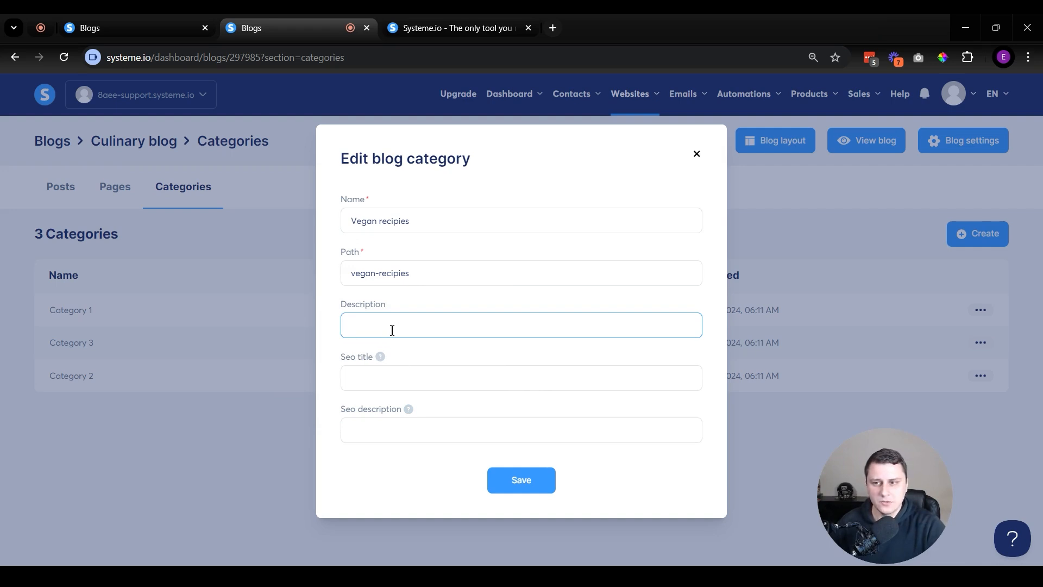
{"action": "type", "text": "Test"}
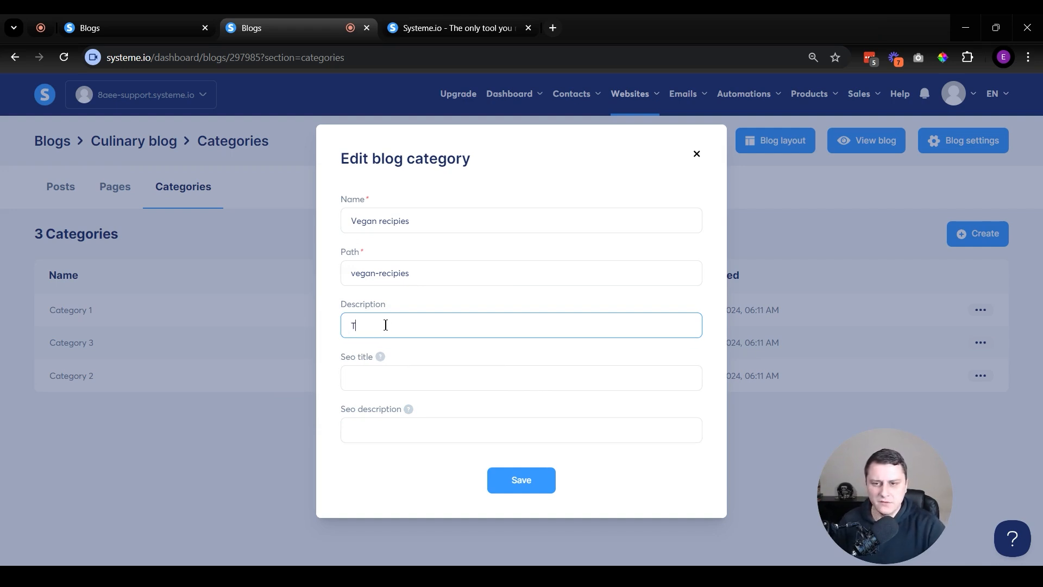
{"action": "left_click", "coordinate": [500, 480]}
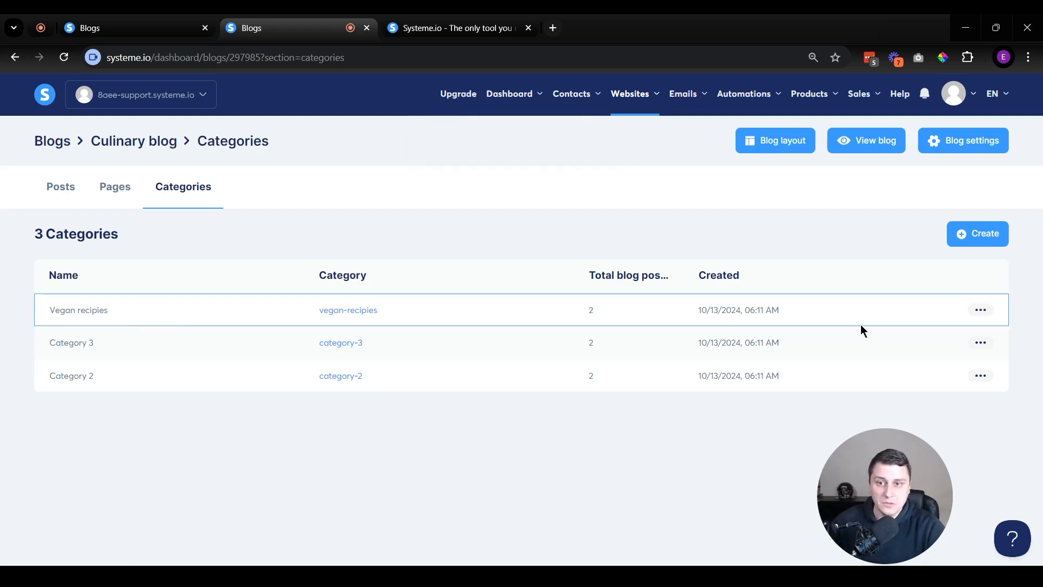
- Reopen the Vegan recipies category, review its description and SEO description fields, and close it without editing
{"action": "left_click", "coordinate": [982, 309]}
{"action": "left_click", "coordinate": [953, 314]}
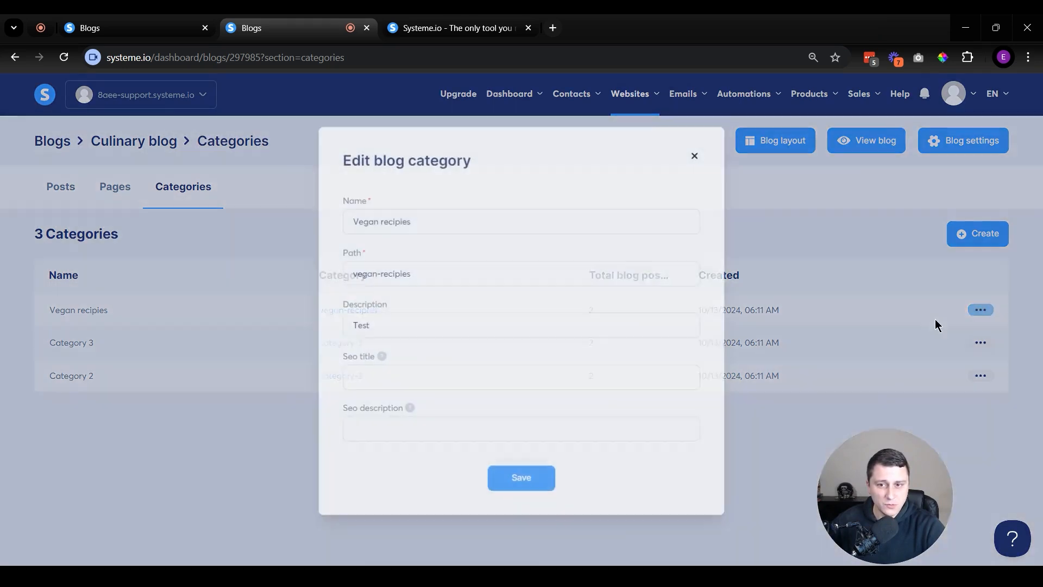
{"action": "left_click", "coordinate": [424, 430]}
{"action": "left_click_drag", "start_coordinate": [400, 326], "coordinate": [240, 330]}
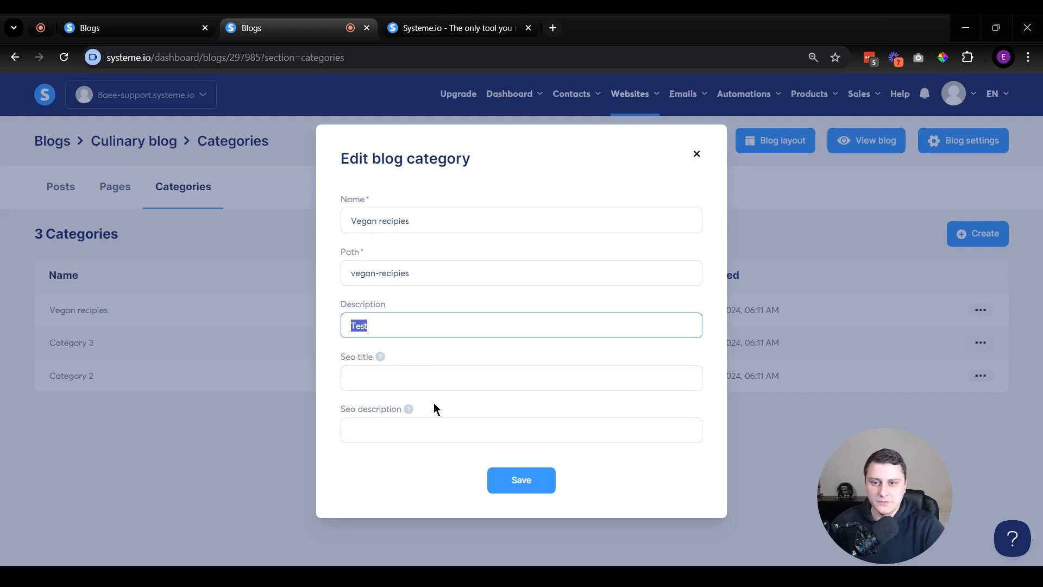
{"action": "left_click", "coordinate": [696, 154]}
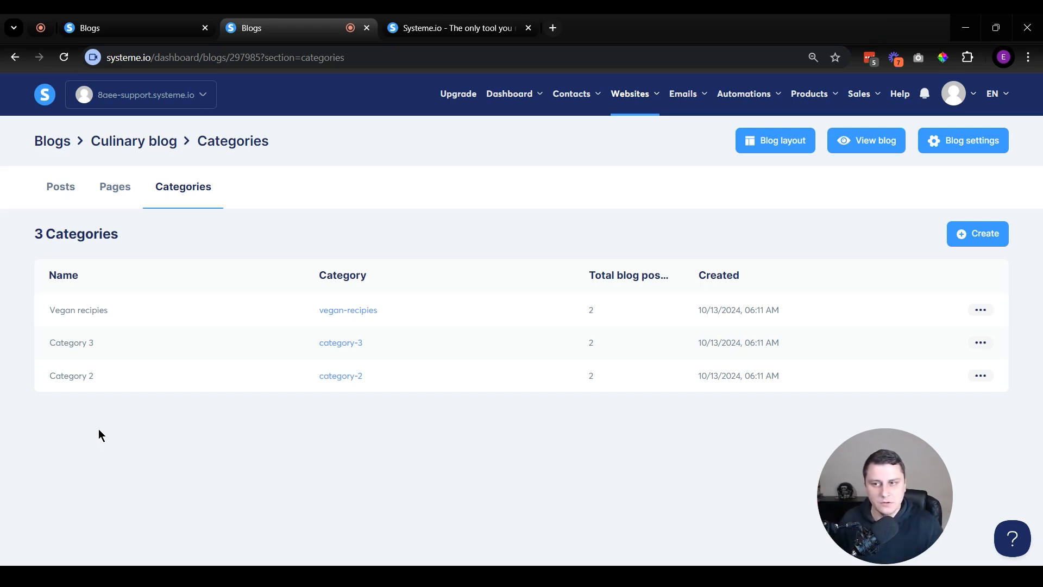
- Return to the blog's page list and open the blog layout in the editor
{"action": "left_click", "coordinate": [126, 186]}
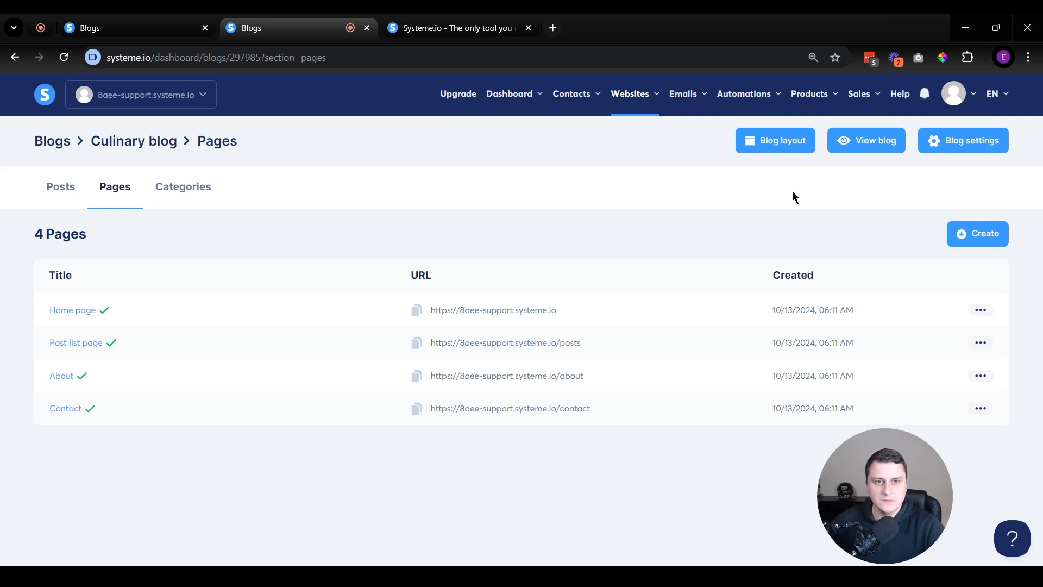
{"action": "left_click", "coordinate": [793, 150]}
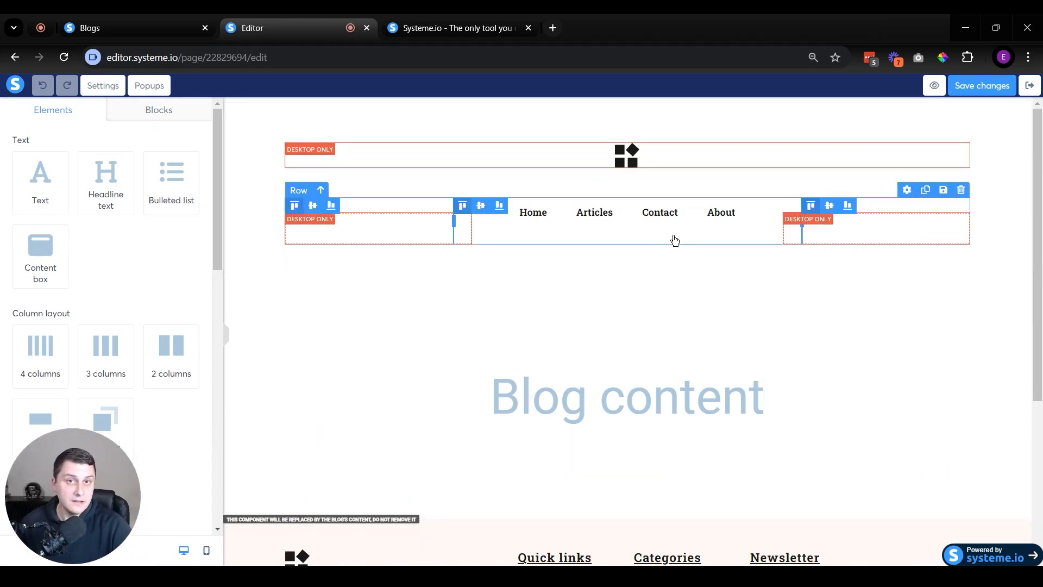
- Delete the desktop-only logo image above the header menu, along with the empty row that held it
{"action": "scroll", "coordinate": [633, 491], "scroll_direction": "down", "scroll_amount": 5}
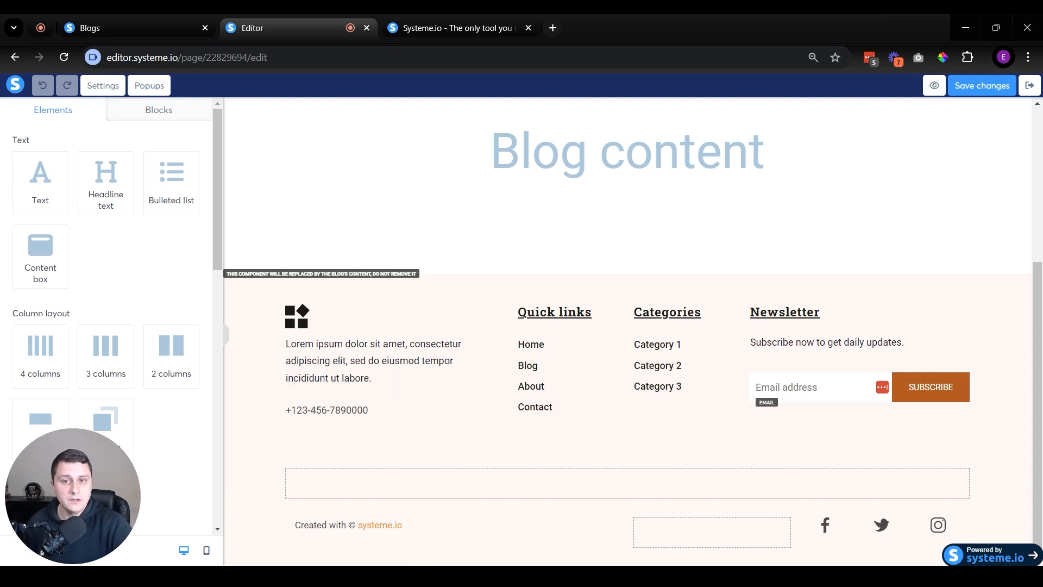
{"action": "scroll", "coordinate": [736, 226], "scroll_direction": "up", "scroll_amount": 5}
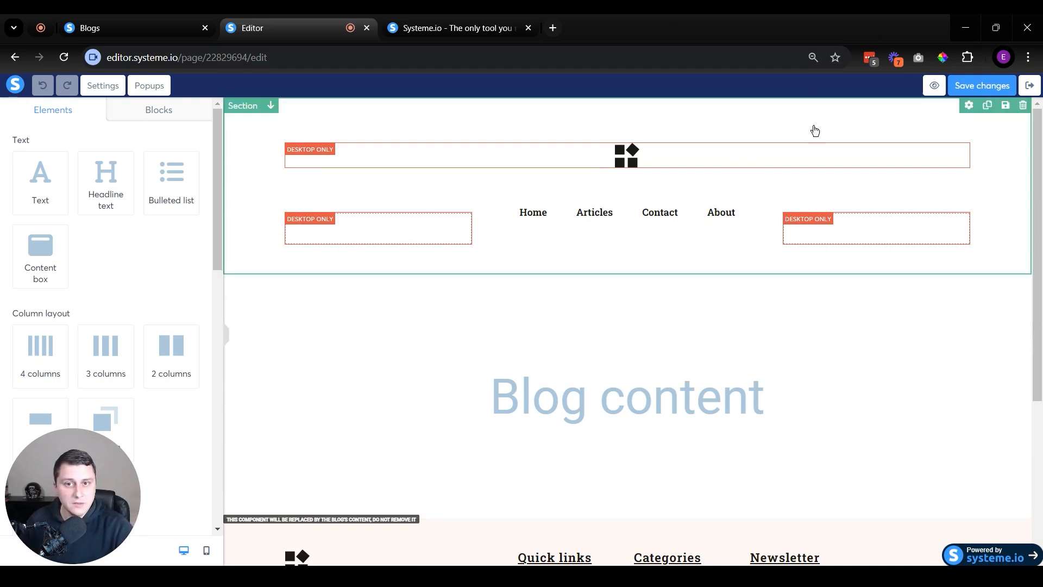
{"action": "scroll", "coordinate": [722, 228], "scroll_direction": "down", "scroll_amount": 5}
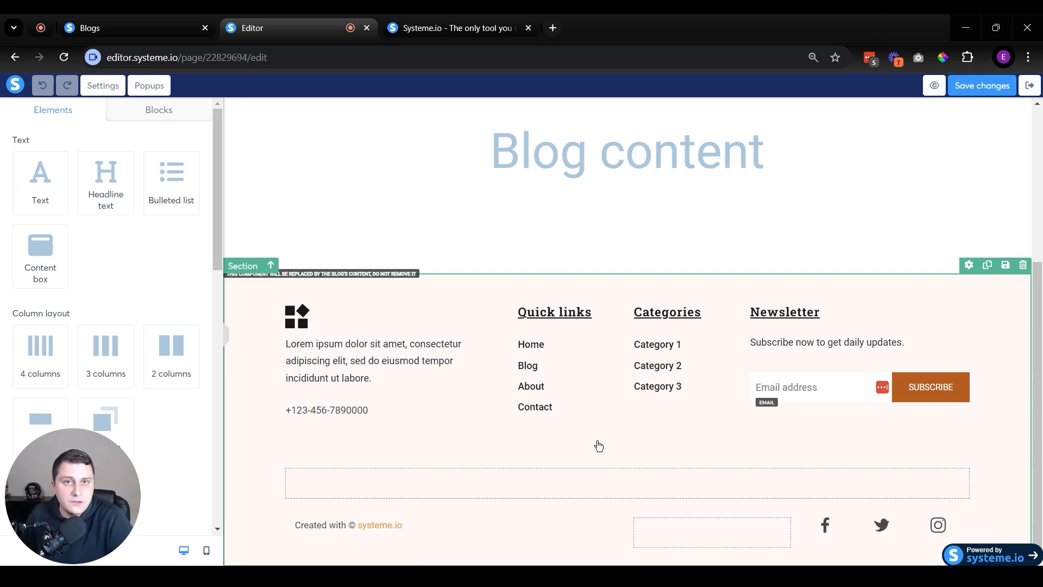
{"action": "scroll", "coordinate": [757, 402], "scroll_direction": "up", "scroll_amount": 5}
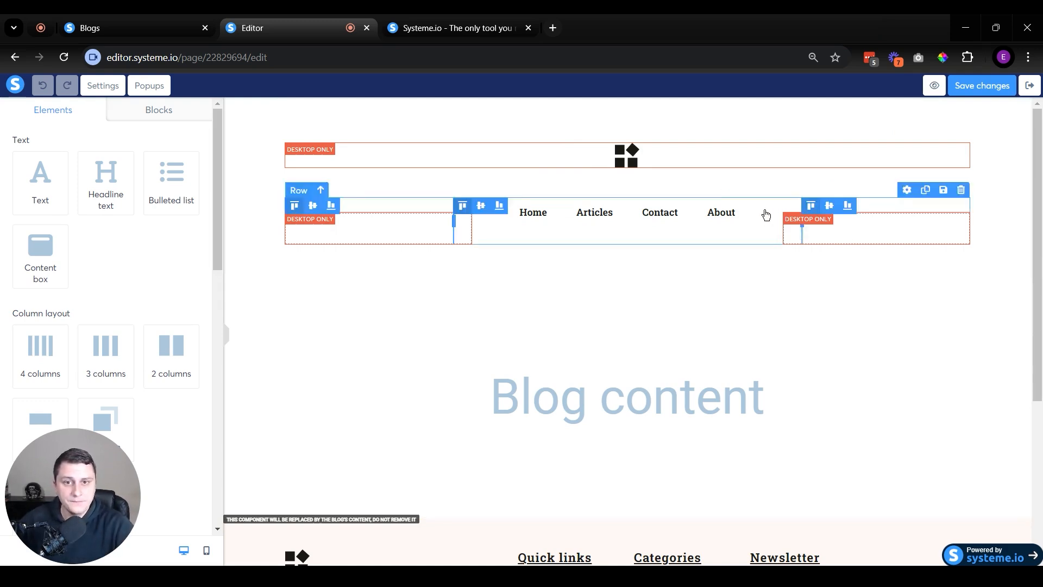
{"action": "left_click", "coordinate": [961, 135]}
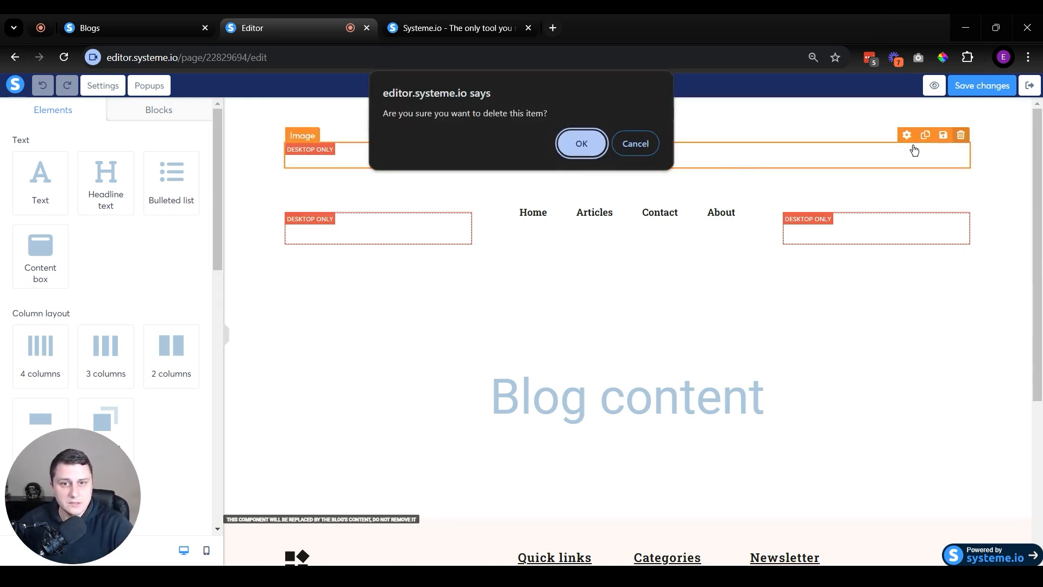
{"action": "left_click", "coordinate": [582, 143]}
{"action": "left_click", "coordinate": [960, 135]}
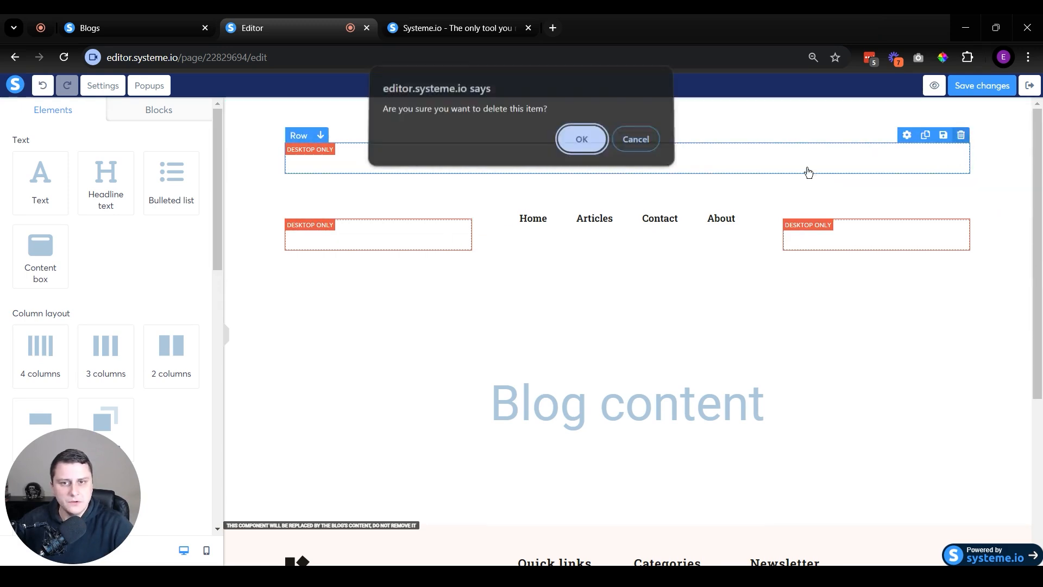
{"action": "left_click", "coordinate": [582, 142]}
- Delete the two empty desktop-only rows on either side of the header menu
{"action": "left_click", "coordinate": [461, 153]}
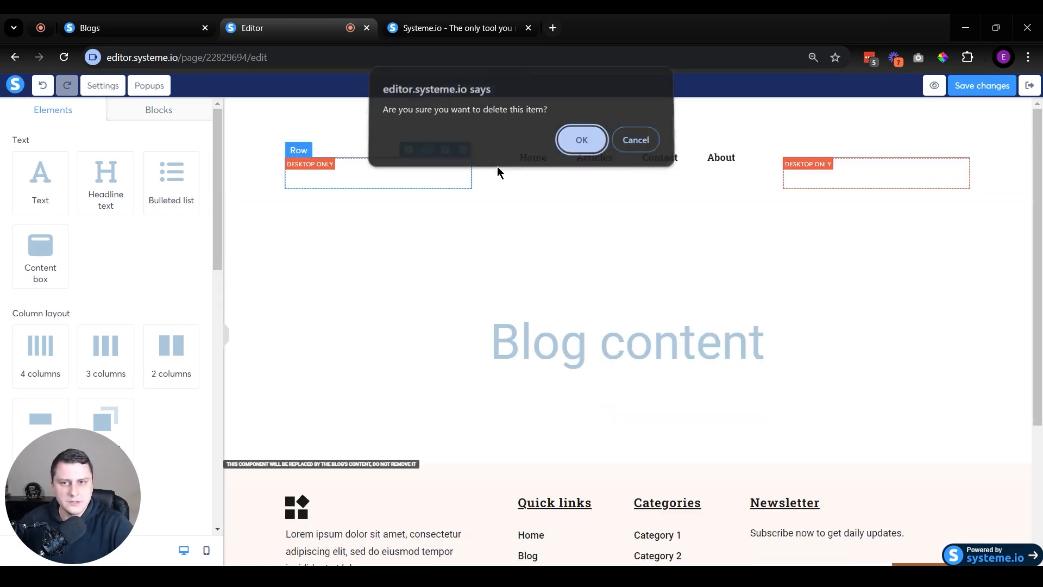
{"action": "left_click", "coordinate": [581, 142]}
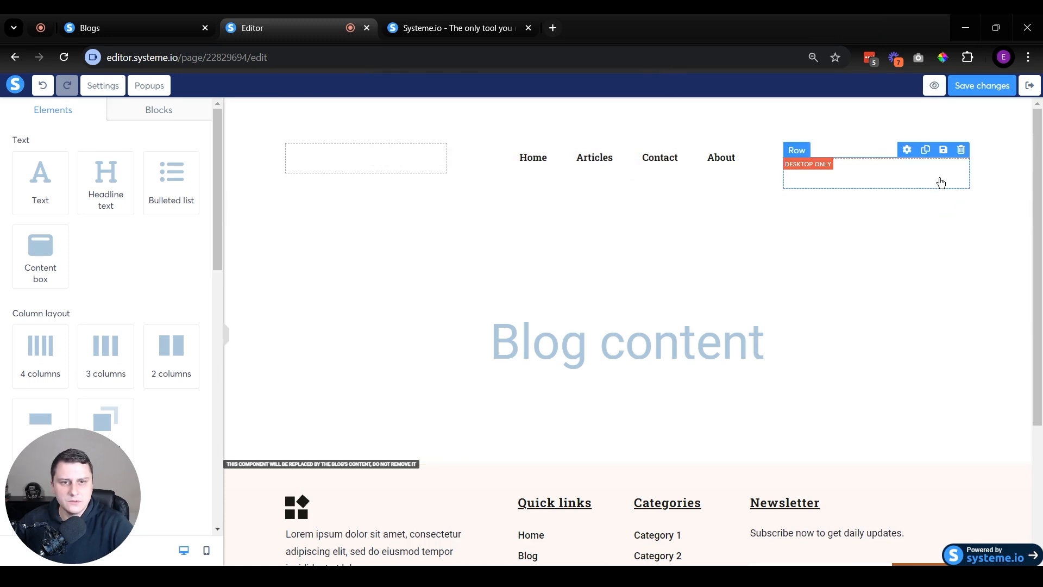
{"action": "left_click", "coordinate": [961, 151]}
{"action": "left_click", "coordinate": [578, 140]}
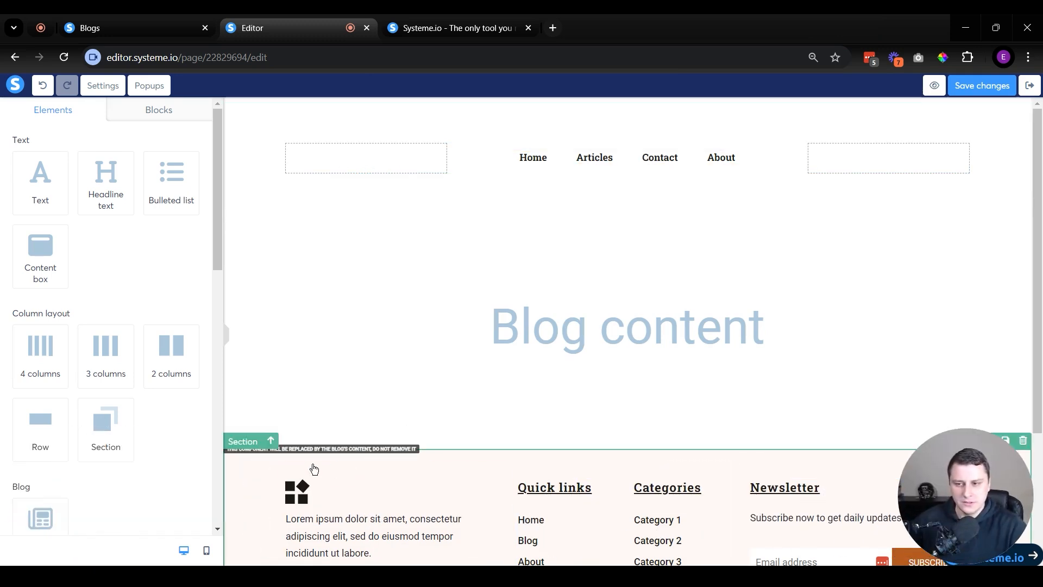
- Add an image element in the empty column before the header menu, with image size 64 and left alignment
{"action": "scroll", "coordinate": [141, 438], "scroll_direction": "down", "scroll_amount": 5}
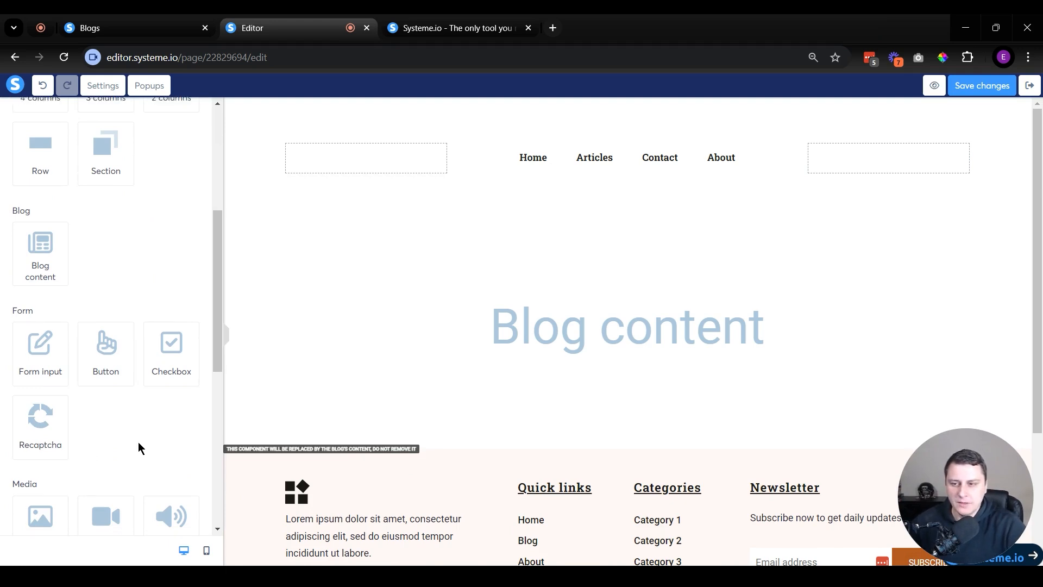
{"action": "scroll", "coordinate": [139, 444], "scroll_direction": "down", "scroll_amount": 5}
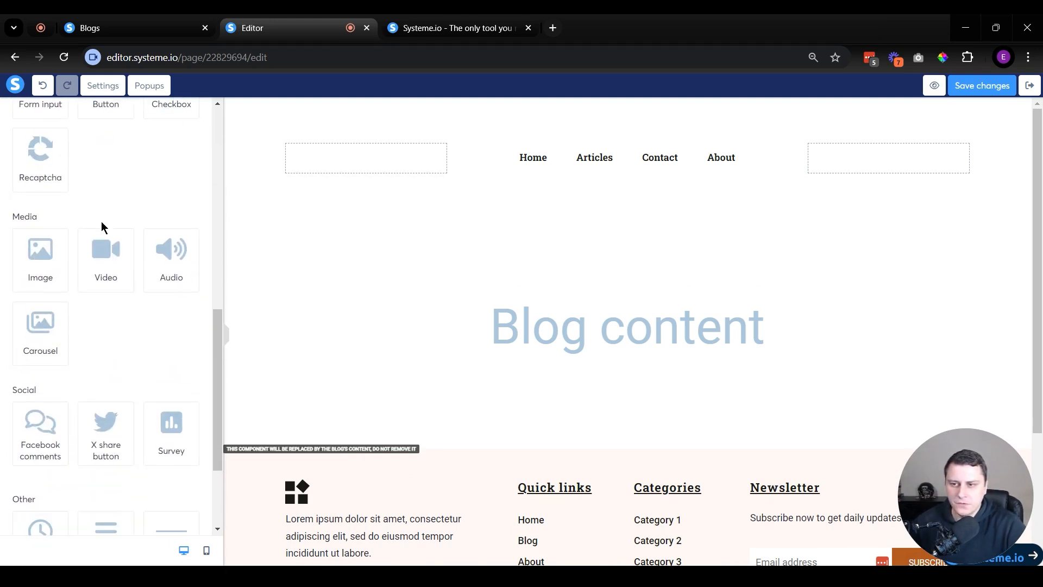
{"action": "left_click_drag", "start_coordinate": [49, 261], "coordinate": [367, 163]}
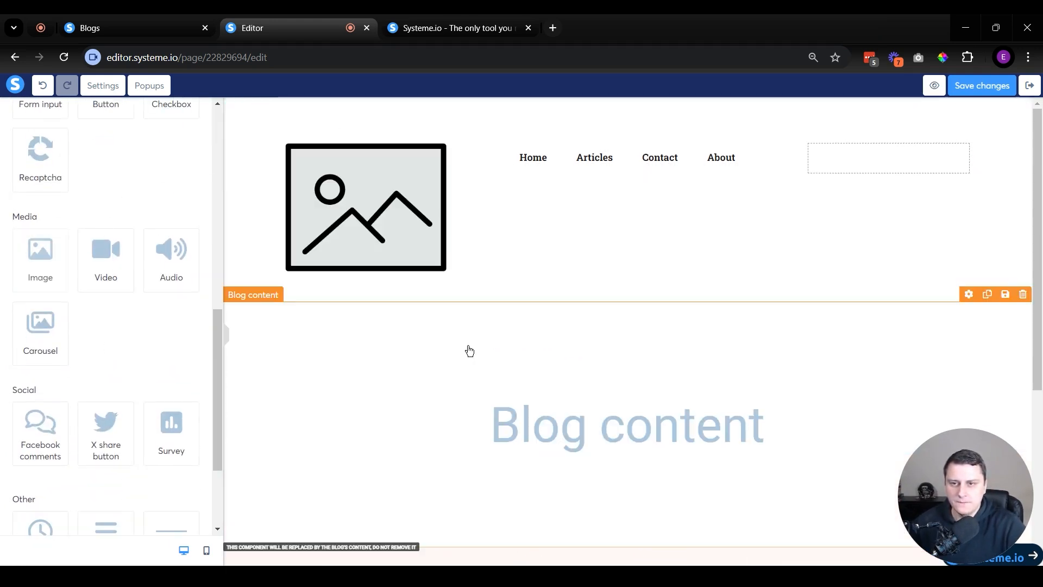
{"action": "left_click", "coordinate": [351, 238]}
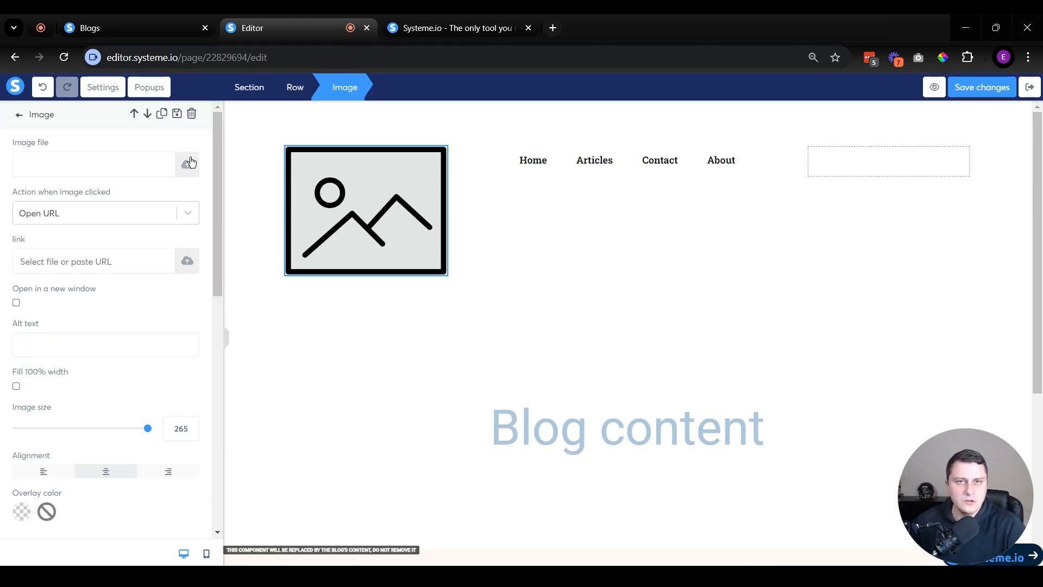
{"action": "left_click_drag", "start_coordinate": [145, 422], "coordinate": [49, 428]}
{"action": "left_click", "coordinate": [43, 471]}
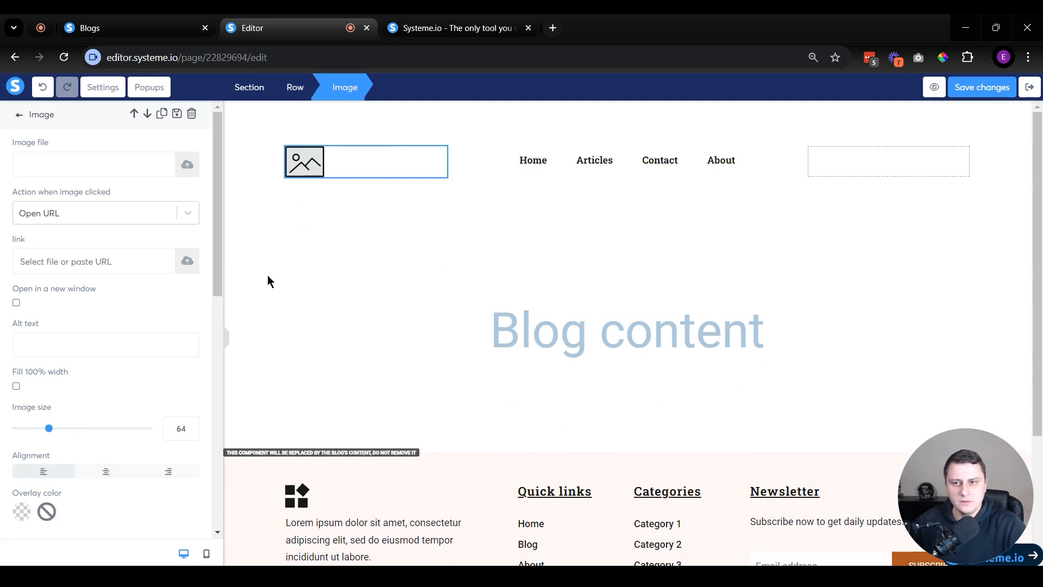
- Examine the header image's margin, border, filter, shadow and visibility settings, and the Blog content element's settings
{"action": "scroll", "coordinate": [155, 330], "scroll_direction": "down", "scroll_amount": 10}
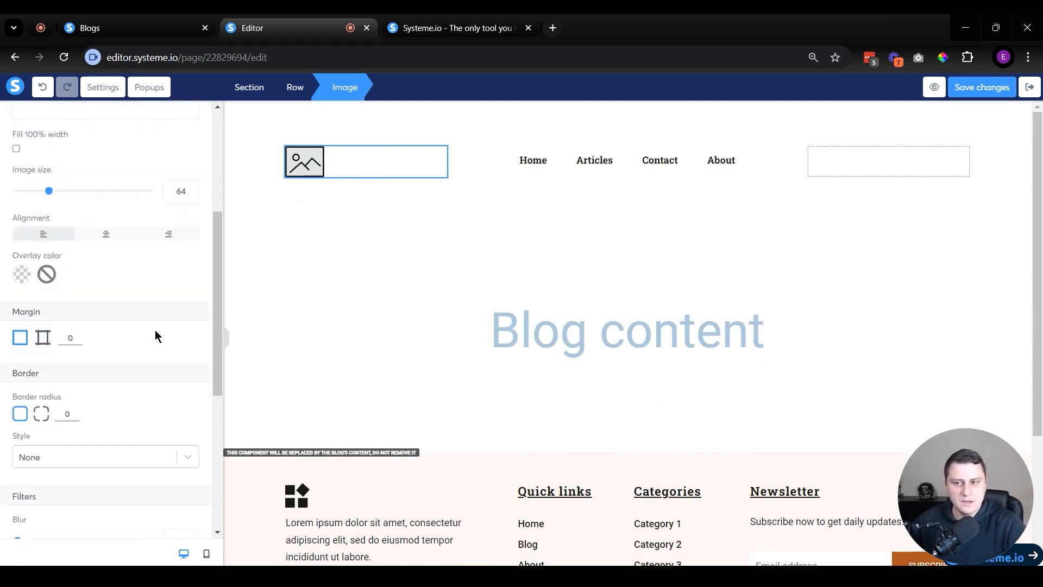
{"action": "scroll", "coordinate": [80, 514], "scroll_direction": "up", "scroll_amount": 10}
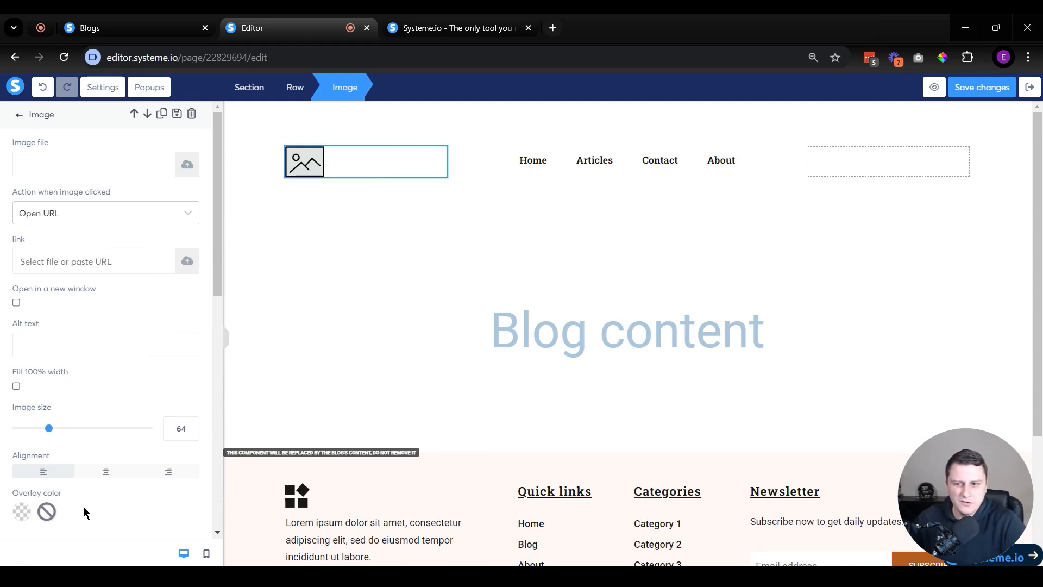
{"action": "scroll", "coordinate": [103, 275], "scroll_direction": "down", "scroll_amount": 10}
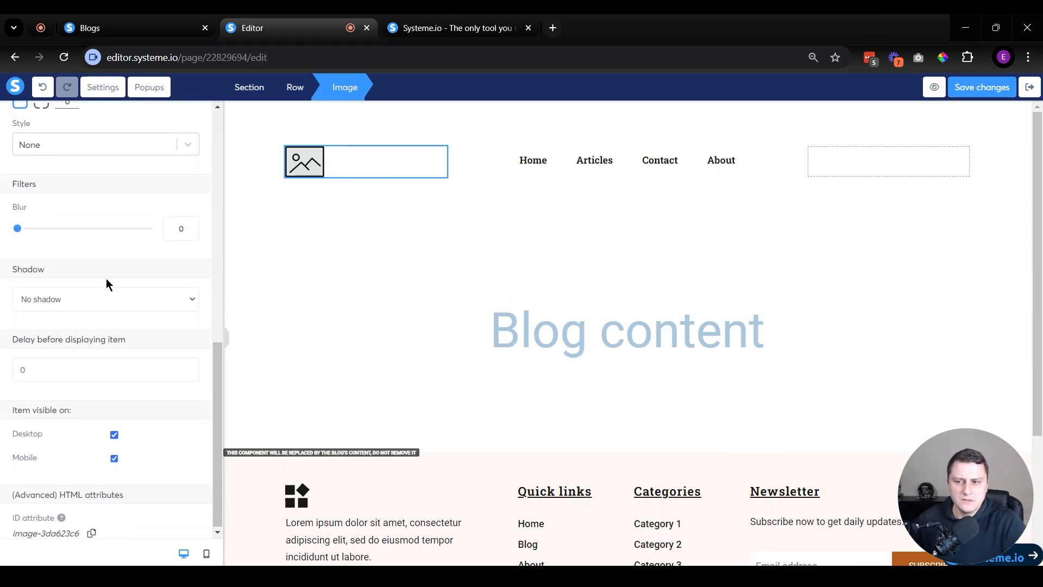
{"action": "scroll", "coordinate": [105, 279], "scroll_direction": "up", "scroll_amount": 10}
{"action": "scroll", "coordinate": [105, 282], "scroll_direction": "down", "scroll_amount": 3}
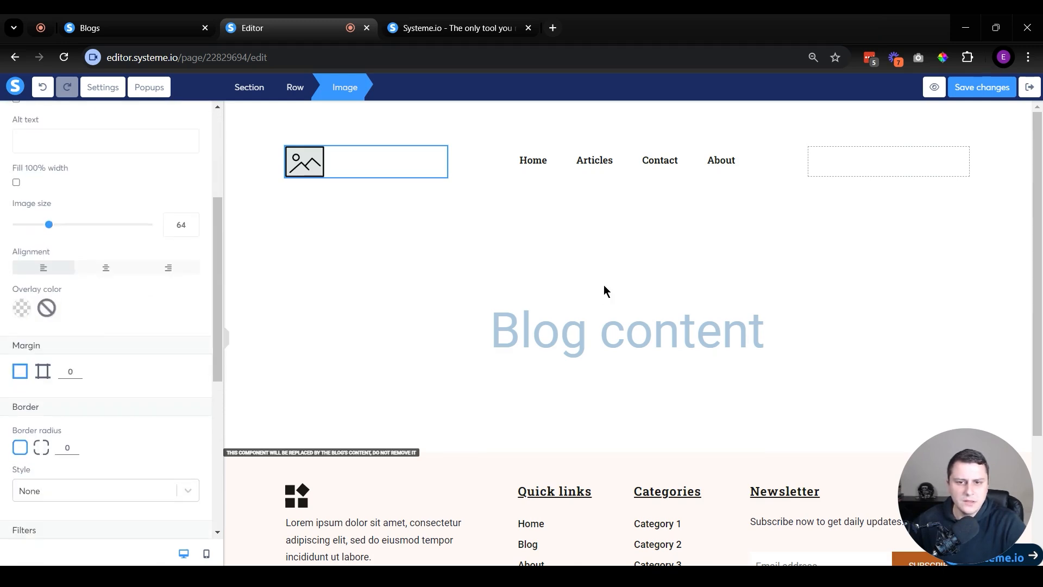
{"action": "left_click", "coordinate": [625, 277]}
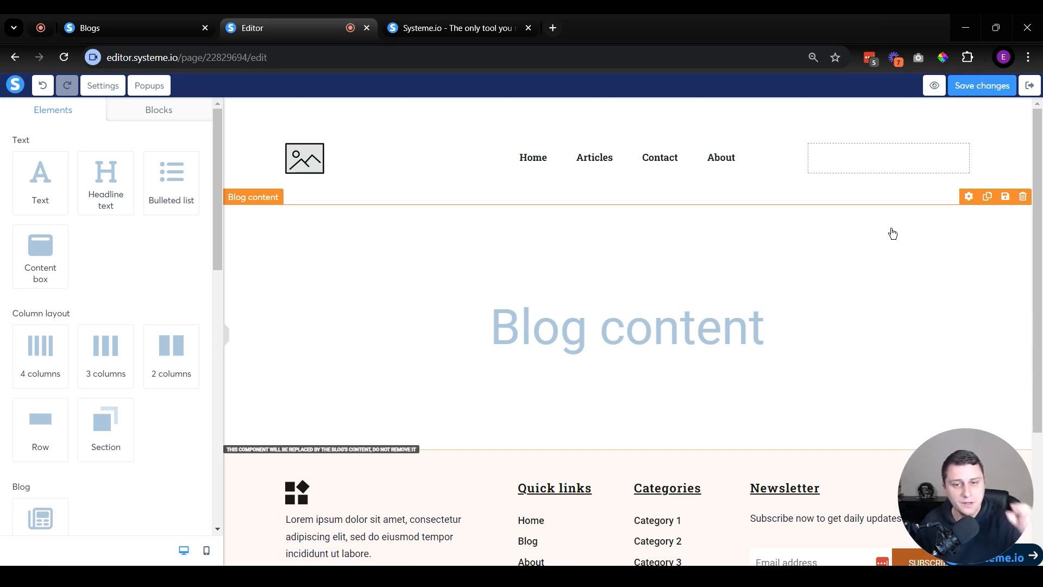
{"action": "left_click", "coordinate": [453, 258]}
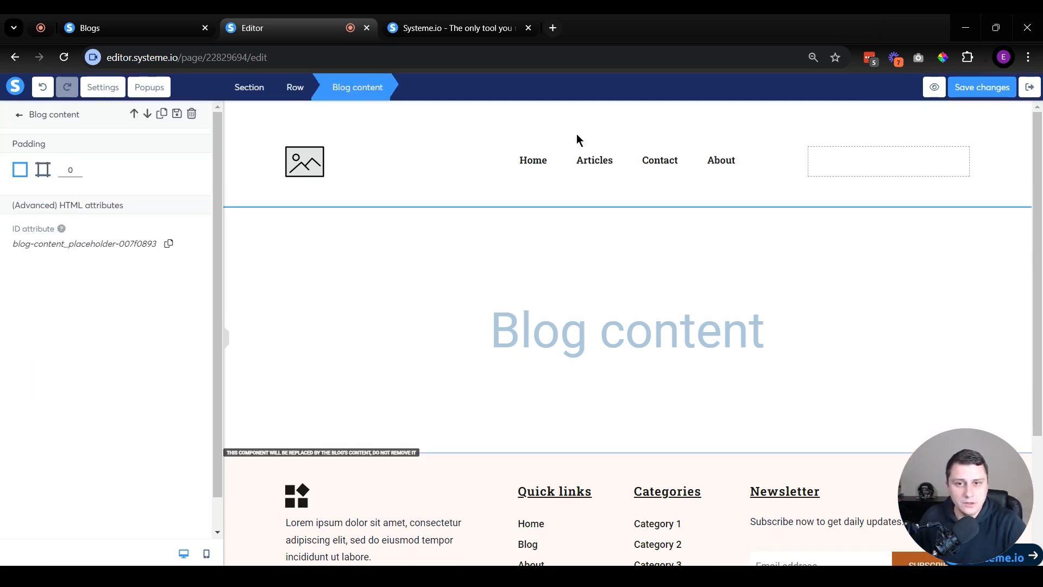
{"action": "key", "text": "Escape"}
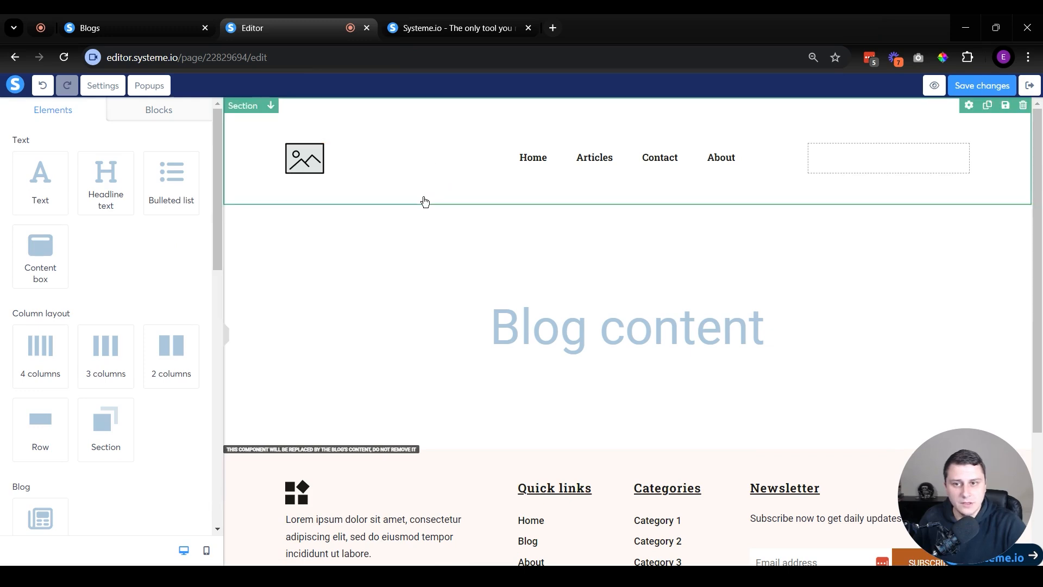
- Set the header section's top padding to 10 and bottom padding to 10
{"action": "left_click", "coordinate": [337, 201]}
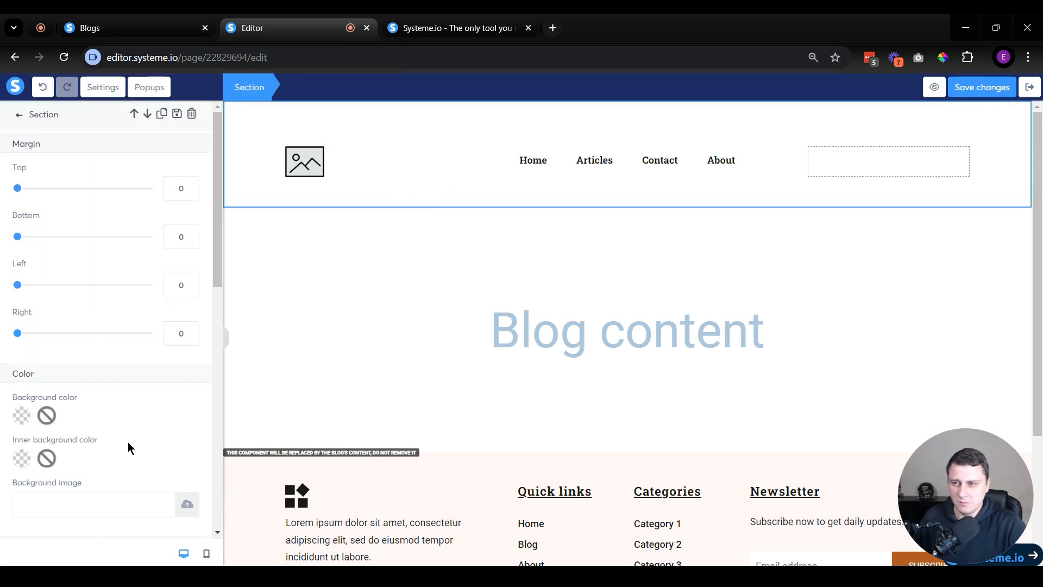
{"action": "scroll", "coordinate": [102, 426], "scroll_direction": "down", "scroll_amount": 10}
{"action": "scroll", "coordinate": [104, 429], "scroll_direction": "up", "scroll_amount": 4}
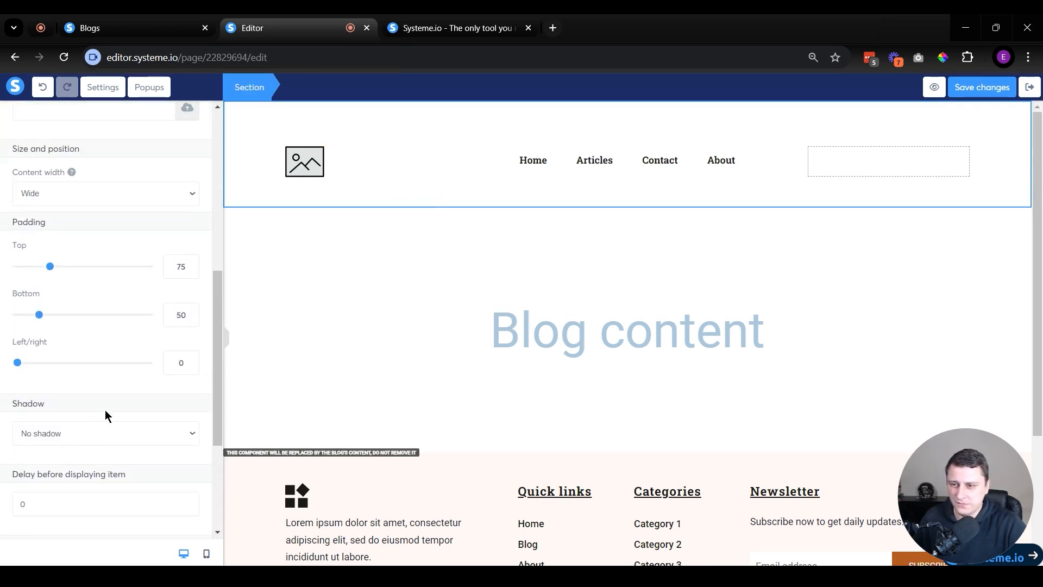
{"action": "scroll", "coordinate": [100, 228], "scroll_direction": "up", "scroll_amount": 8}
{"action": "scroll", "coordinate": [73, 254], "scroll_direction": "down", "scroll_amount": 5}
{"action": "left_click_drag", "start_coordinate": [50, 397], "coordinate": [4, 397]}
{"action": "double_click", "coordinate": [165, 395]}
{"action": "type", "text": "10"}
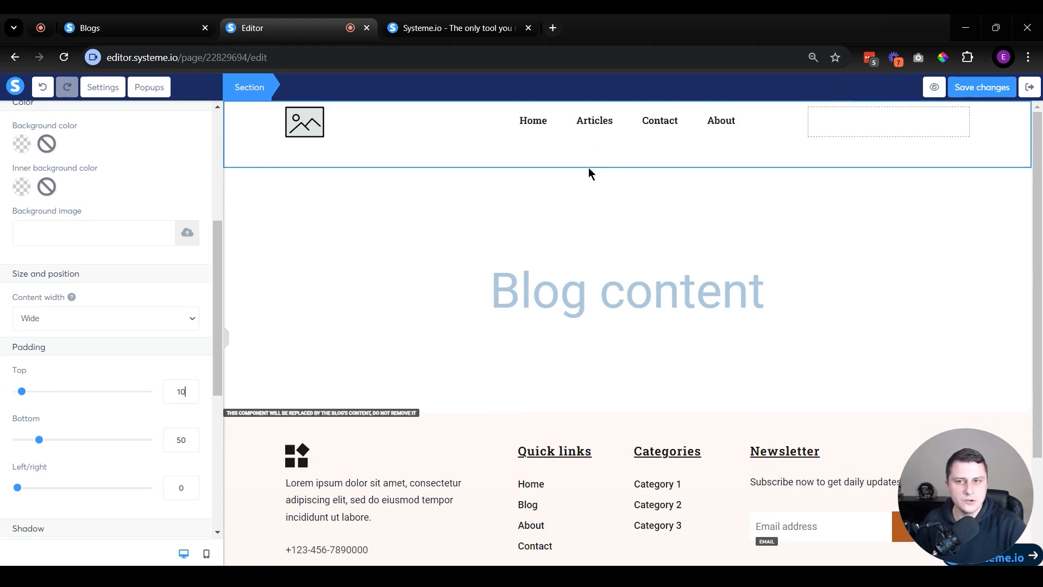
{"action": "double_click", "coordinate": [175, 441]}
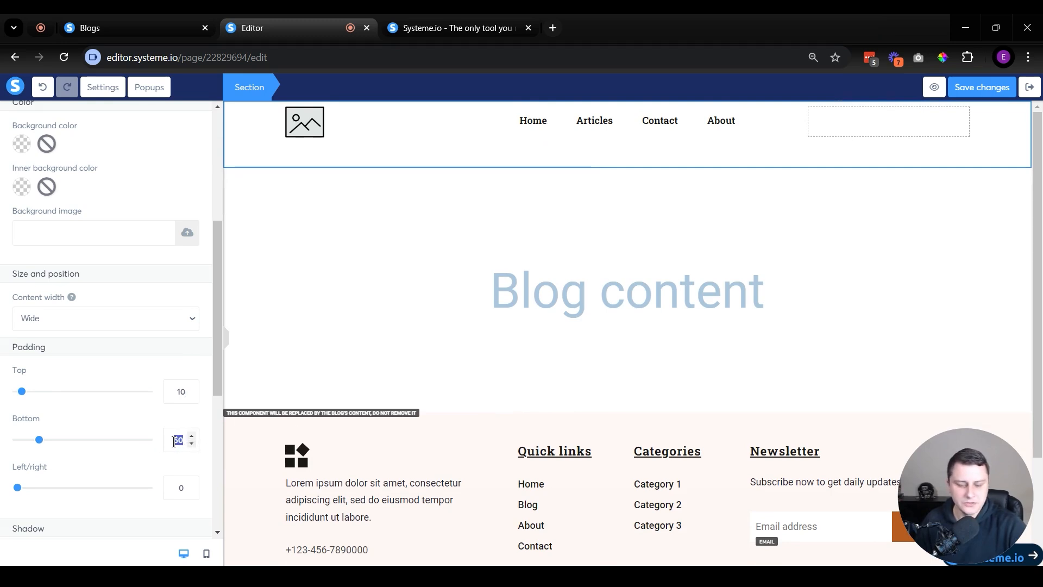
{"action": "type", "text": "10"}
{"action": "left_click", "coordinate": [820, 294]}
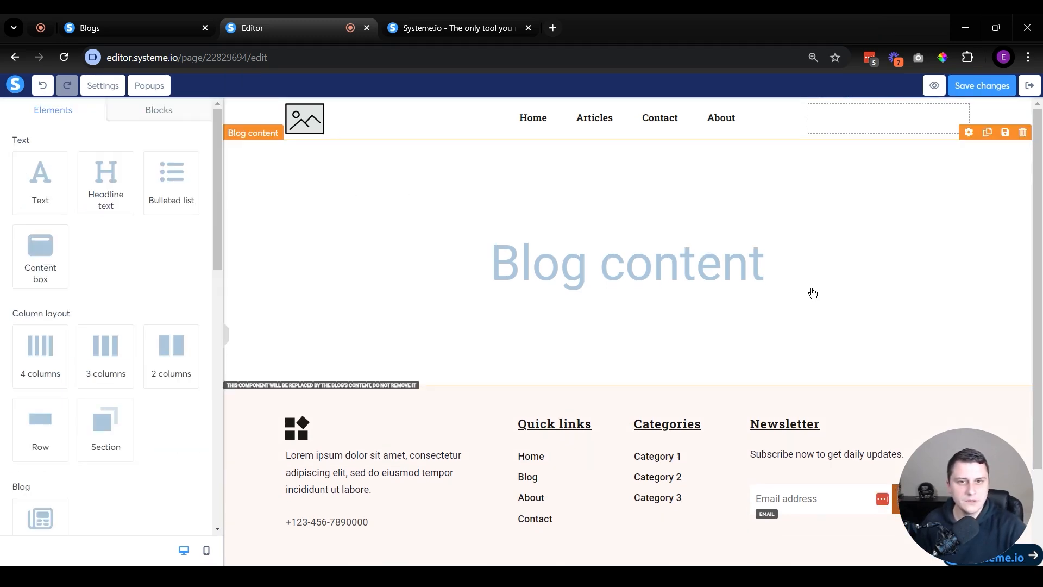
- Set the header section's background color to green
{"action": "left_click", "coordinate": [461, 141]}
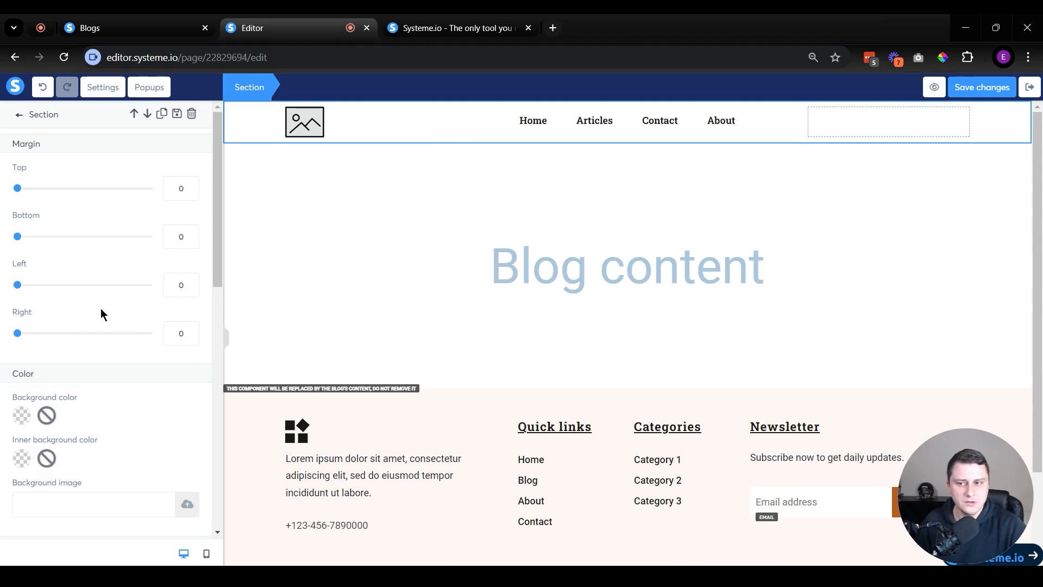
{"action": "scroll", "coordinate": [112, 309], "scroll_direction": "down", "scroll_amount": 1}
{"action": "left_click", "coordinate": [22, 348]}
{"action": "left_click", "coordinate": [133, 402]}
{"action": "left_click", "coordinate": [832, 220]}
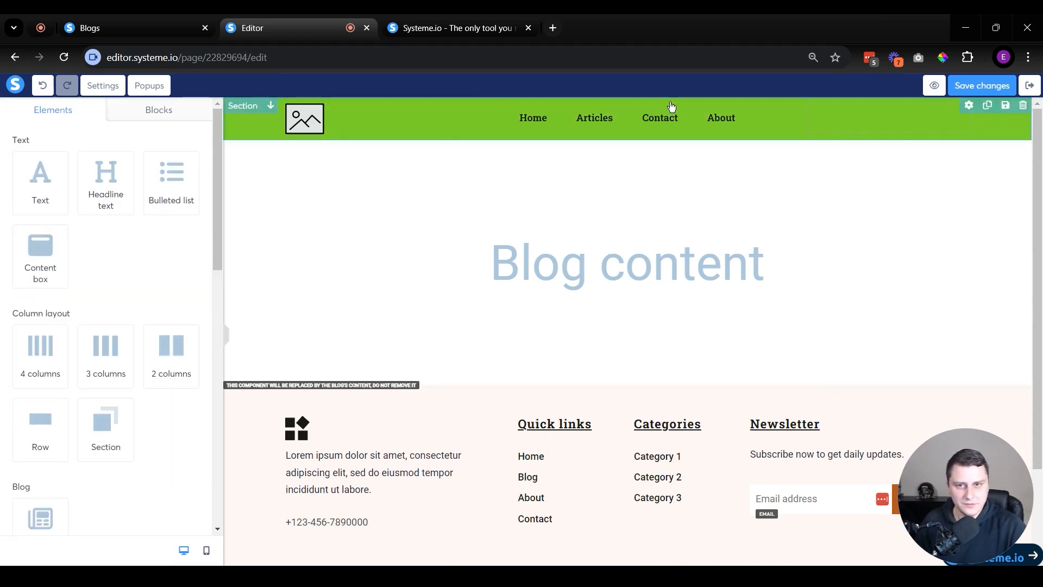
- Examine the header menu's item links, alignment, spacing, typography and color settings
{"action": "left_click", "coordinate": [595, 119]}
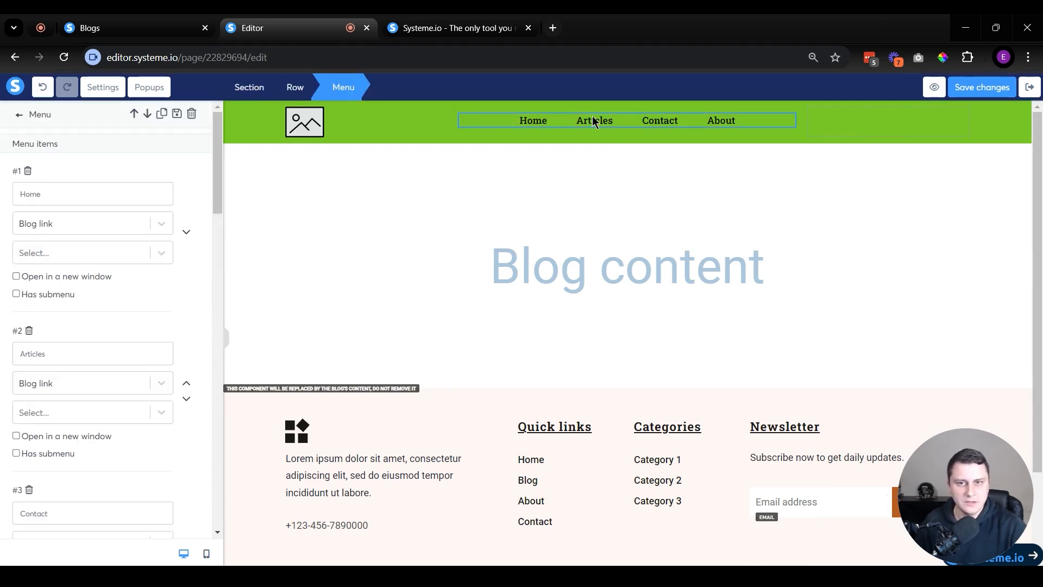
{"action": "scroll", "coordinate": [46, 310], "scroll_direction": "down", "scroll_amount": 10}
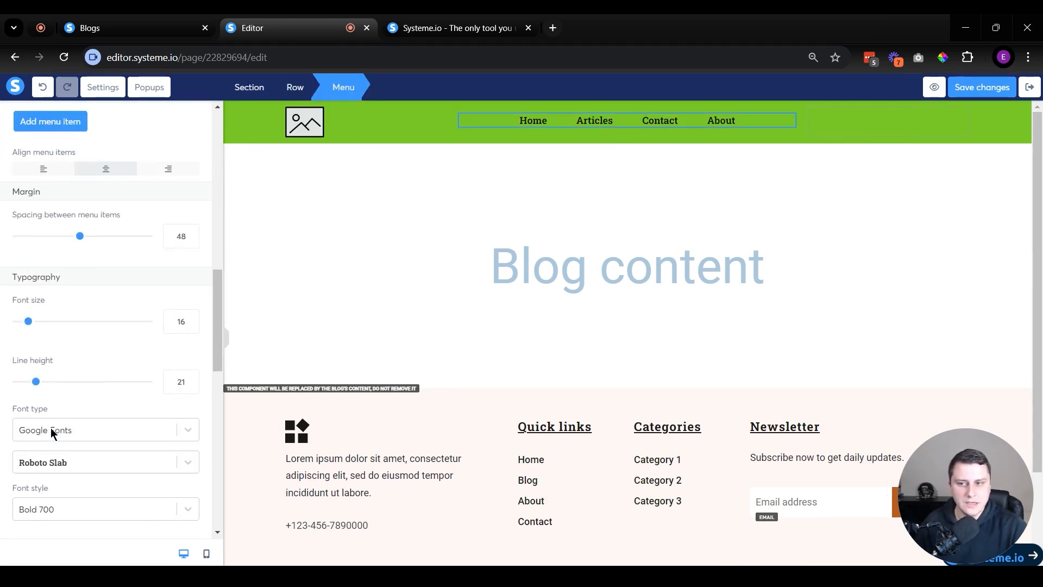
{"action": "scroll", "coordinate": [51, 428], "scroll_direction": "down", "scroll_amount": 8}
{"action": "scroll", "coordinate": [99, 419], "scroll_direction": "up", "scroll_amount": 2}
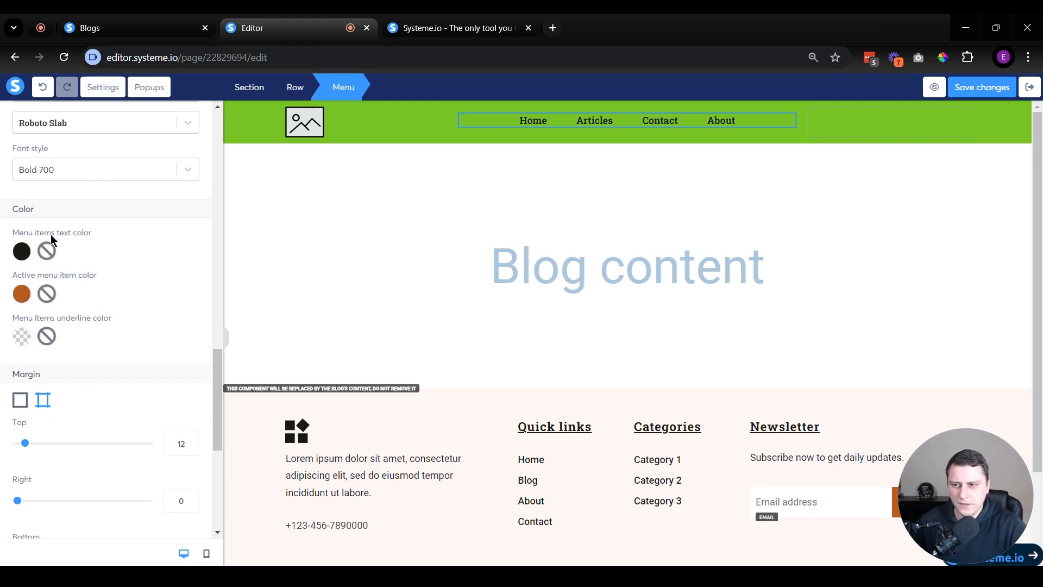
{"action": "scroll", "coordinate": [158, 321], "scroll_direction": "up", "scroll_amount": 15}
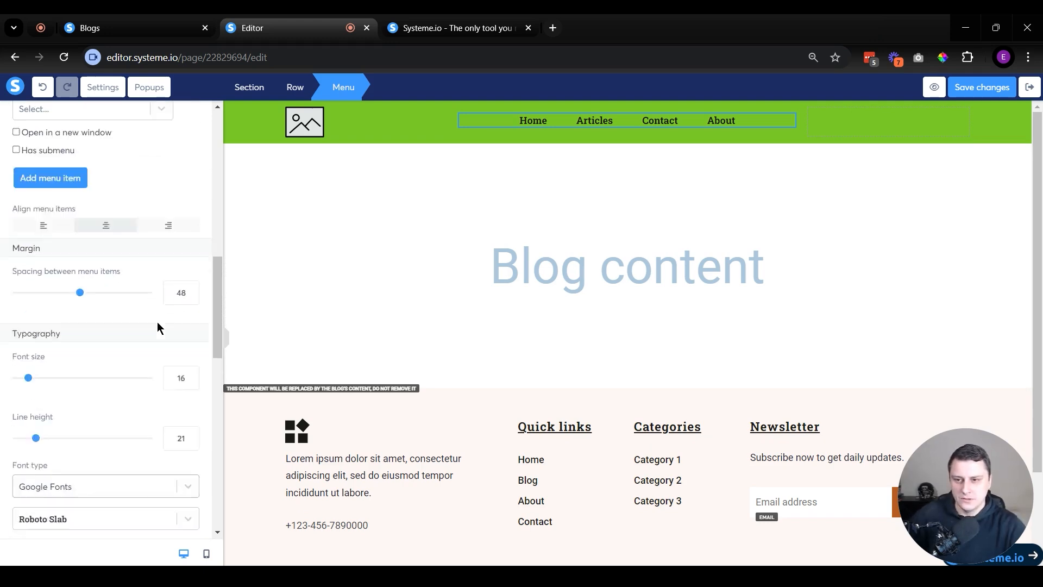
{"action": "left_click", "coordinate": [612, 300]}
{"action": "left_click", "coordinate": [572, 122]}
{"action": "left_click", "coordinate": [568, 142]}
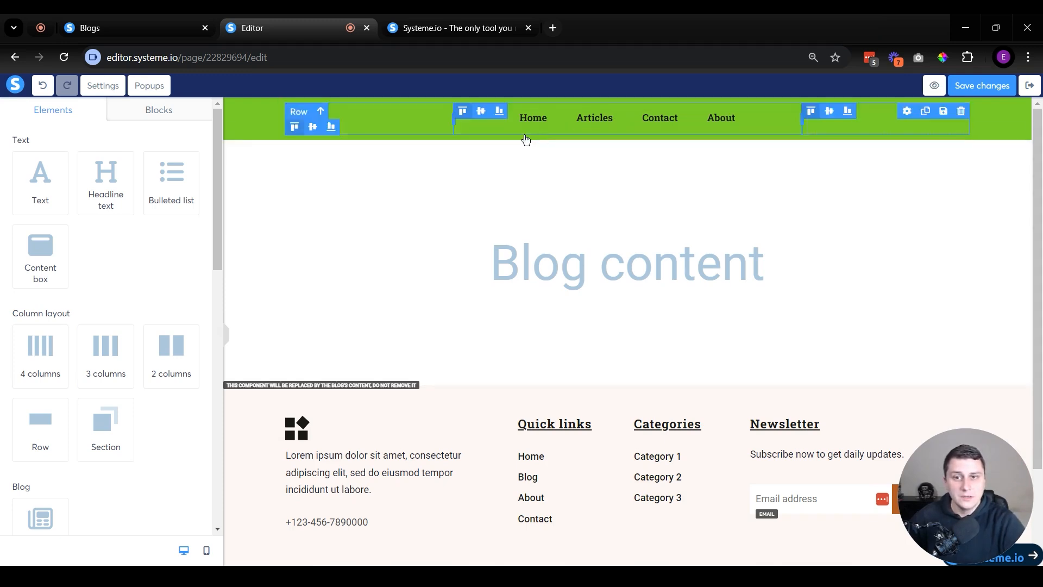
- Switch the blog layout to the mobile view and delete the mobile-only logo image from the header
{"action": "left_click", "coordinate": [206, 550]}
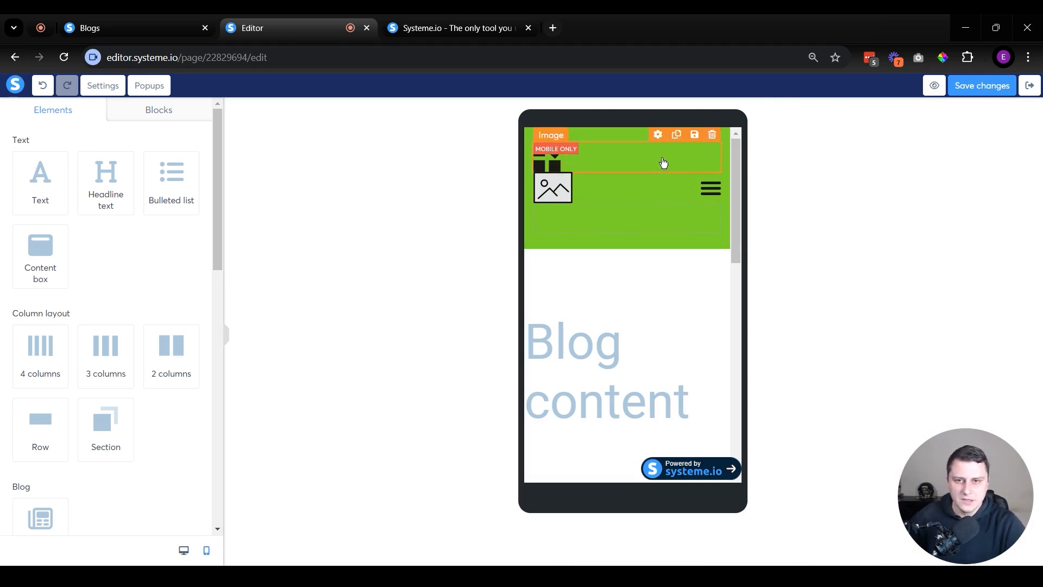
{"action": "left_click", "coordinate": [713, 134]}
{"action": "left_click", "coordinate": [585, 152]}
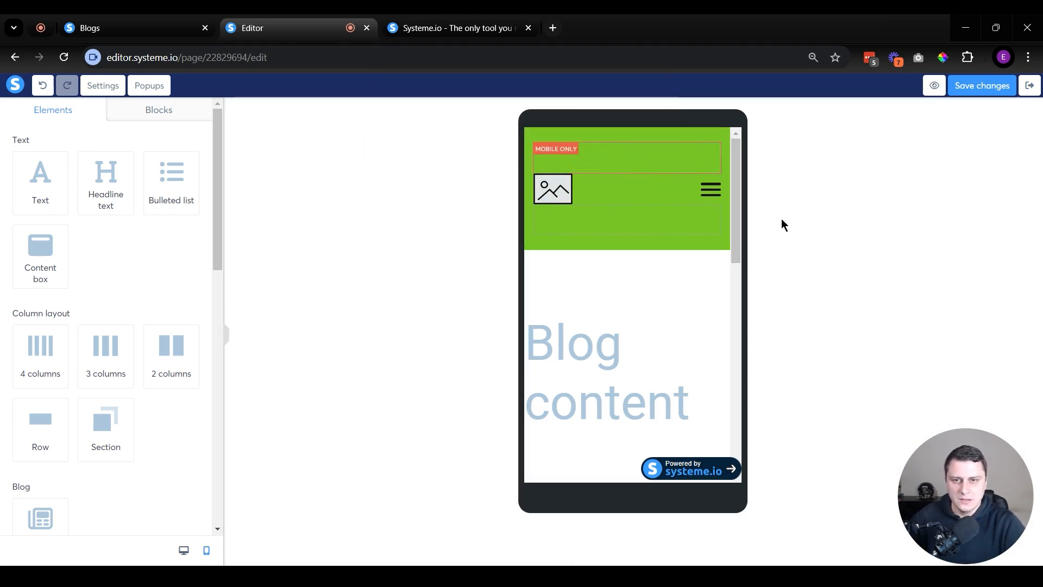
- Delete the remaining mobile-only element above the header's logo and menu, and return to the desktop view
{"action": "left_click", "coordinate": [712, 134]}
{"action": "left_click", "coordinate": [589, 144]}
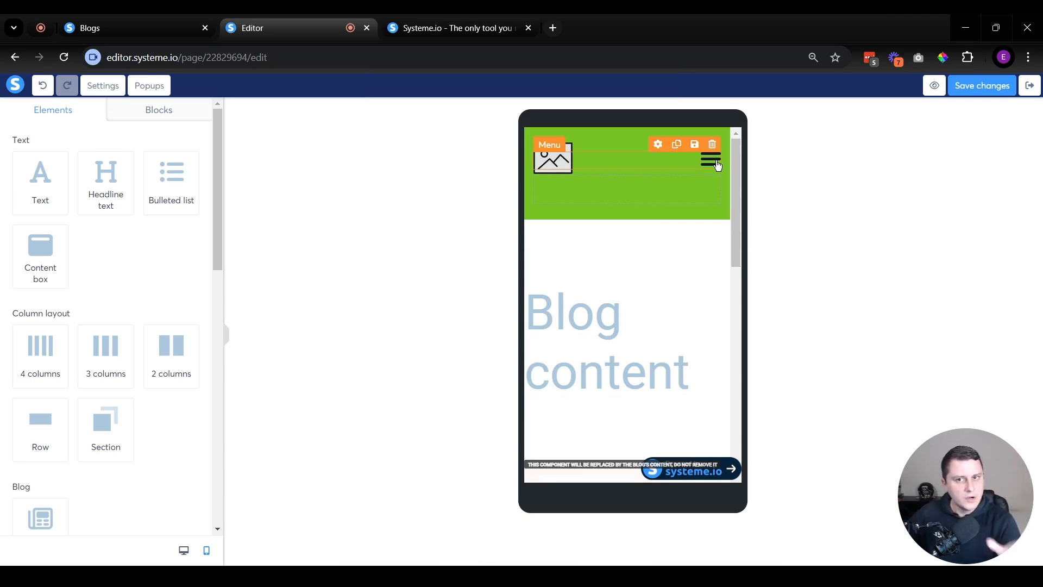
{"action": "left_click", "coordinate": [183, 550]}
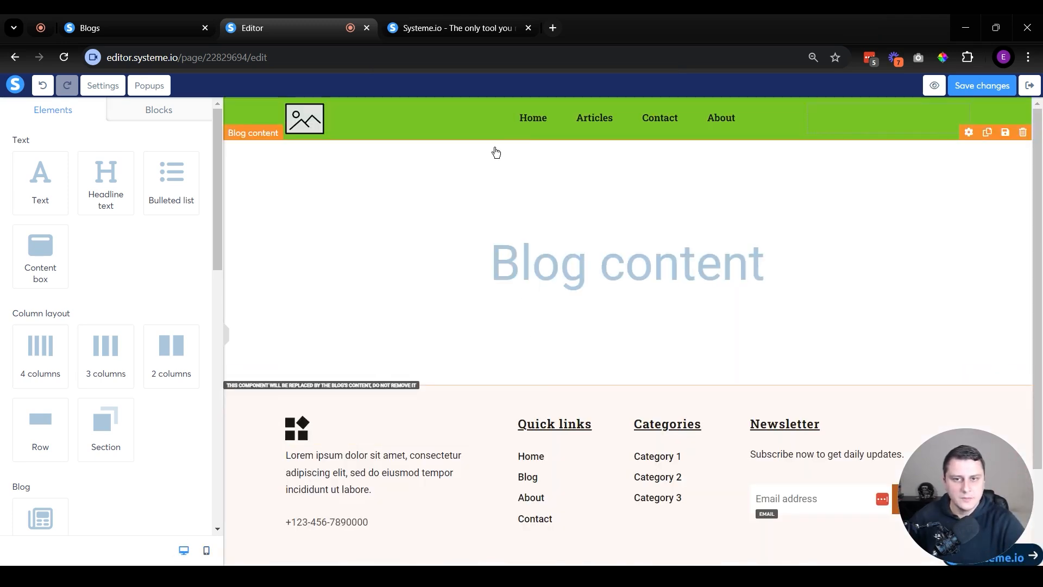
- Rename the first item of the header menu as Homepage
{"action": "left_click", "coordinate": [639, 121]}
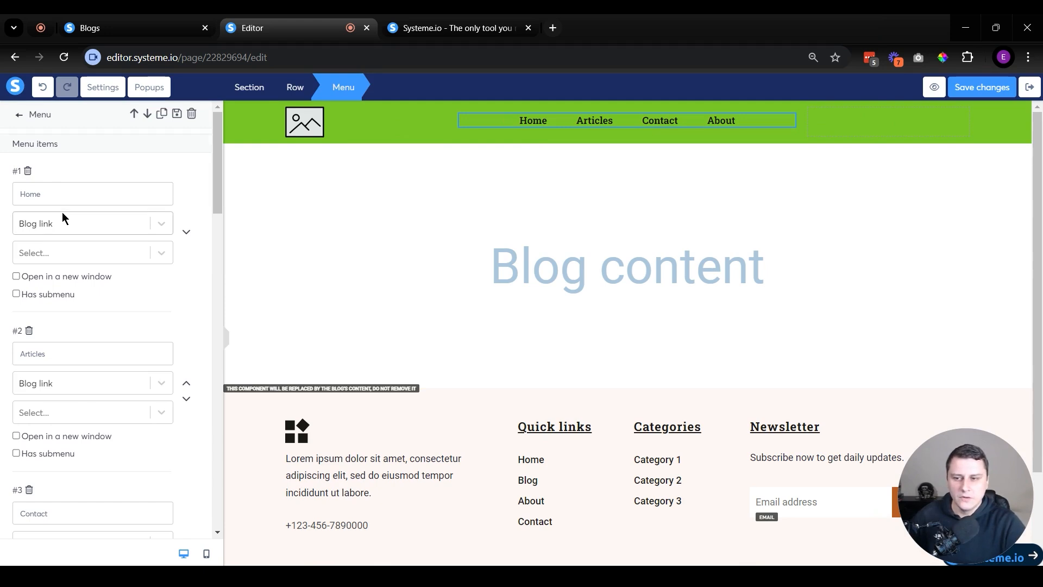
{"action": "scroll", "coordinate": [63, 218], "scroll_direction": "down", "scroll_amount": 4}
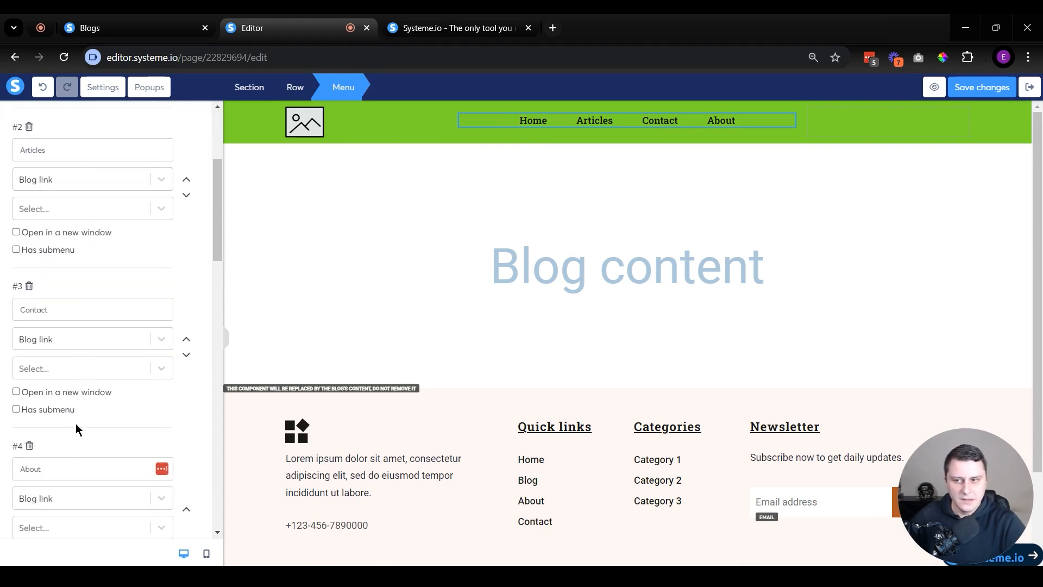
{"action": "scroll", "coordinate": [76, 423], "scroll_direction": "up", "scroll_amount": 4}
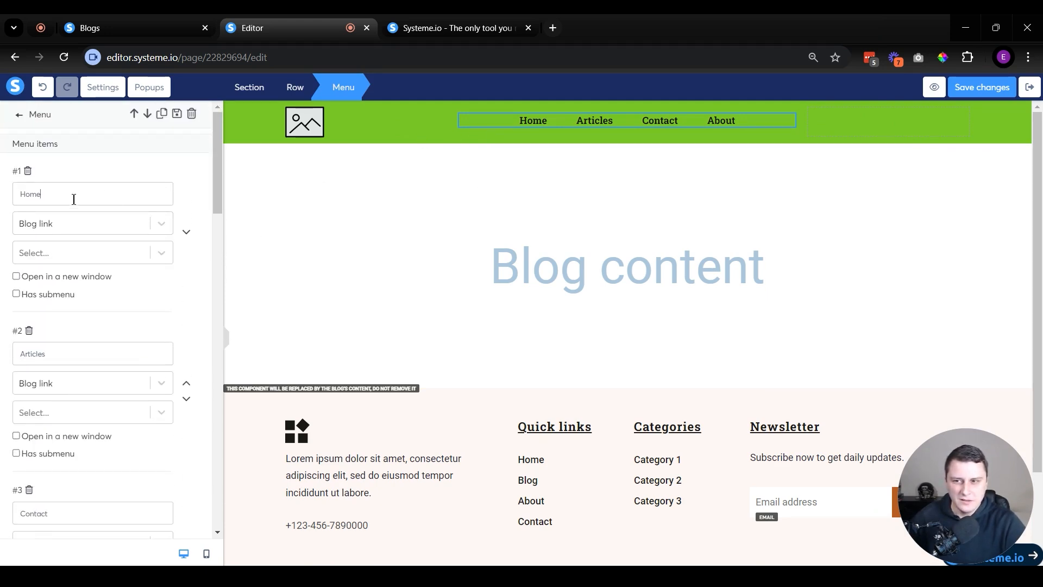
{"action": "key", "text": "BackSpace"}
{"action": "key", "text": "BackSpace"}
{"action": "key", "text": "BackSpace"}
{"action": "key", "text": "BackSpace"}
{"action": "type", "text": "Homepage"}
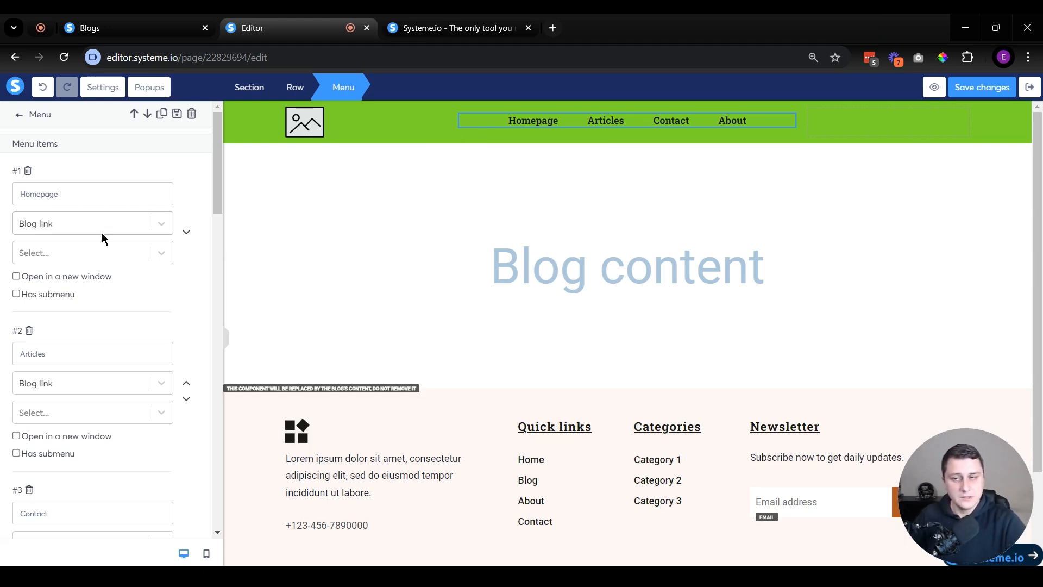
- Try the Custom URL link type on the Homepage menu item and switch back to Blog link
{"action": "left_click", "coordinate": [64, 229]}
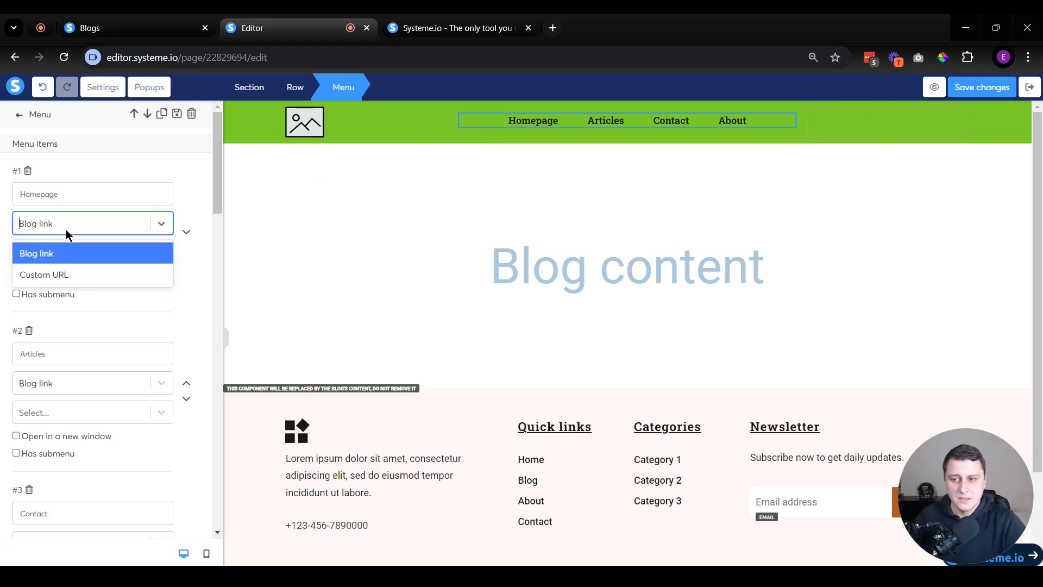
{"action": "left_click", "coordinate": [66, 275]}
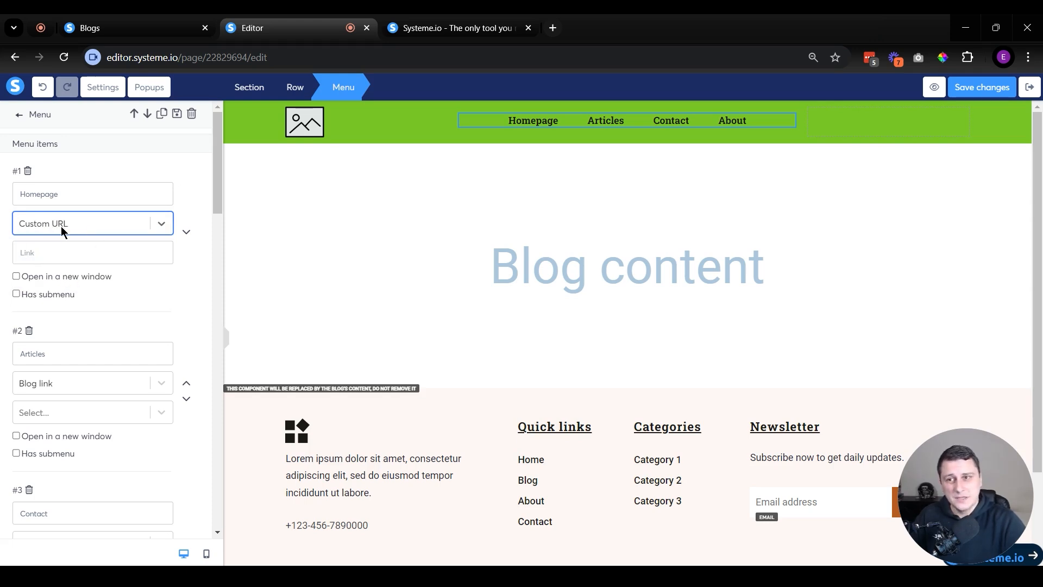
{"action": "left_click", "coordinate": [60, 226]}
{"action": "left_click", "coordinate": [57, 254]}
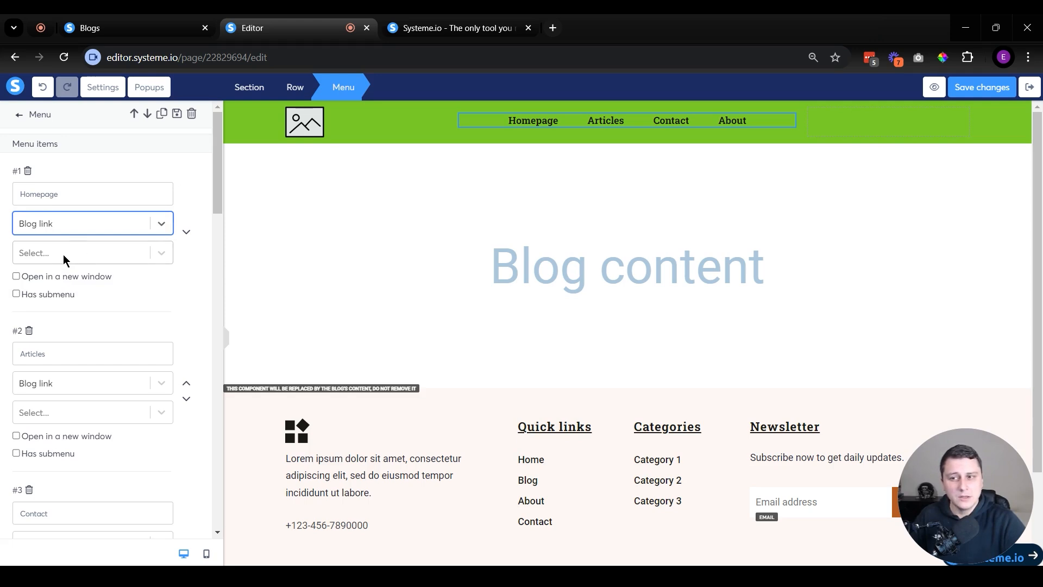
{"action": "left_click", "coordinate": [64, 254]}
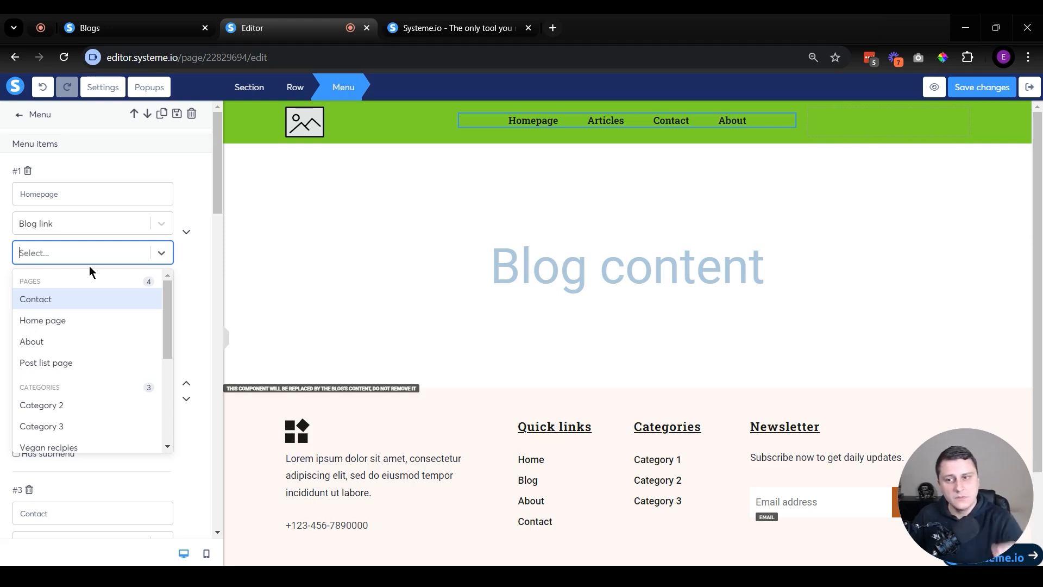
{"action": "left_click", "coordinate": [63, 223]}
{"action": "left_click", "coordinate": [117, 220]}
{"action": "left_click", "coordinate": [85, 220]}
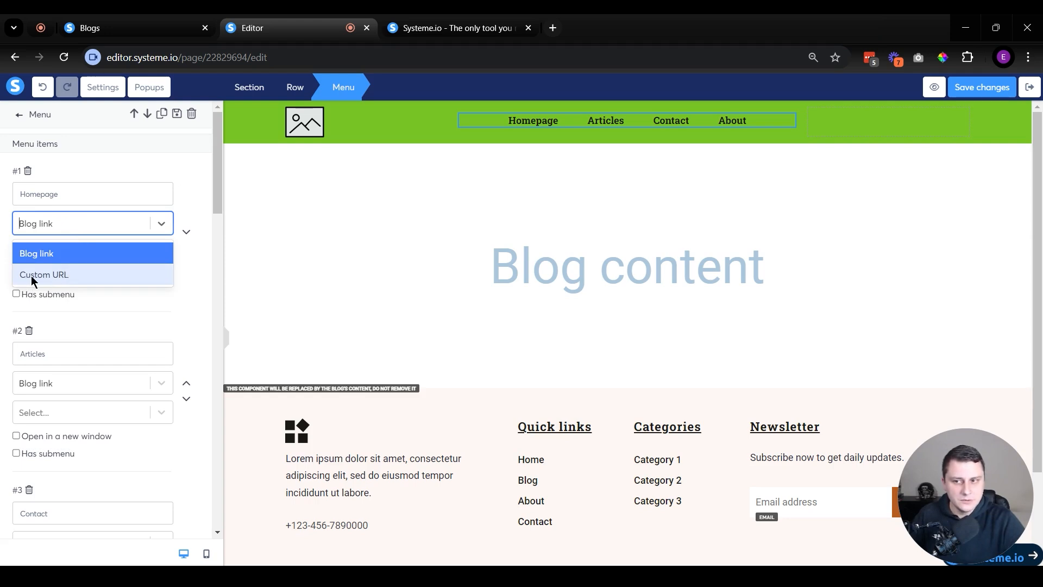
{"action": "left_click", "coordinate": [60, 253]}
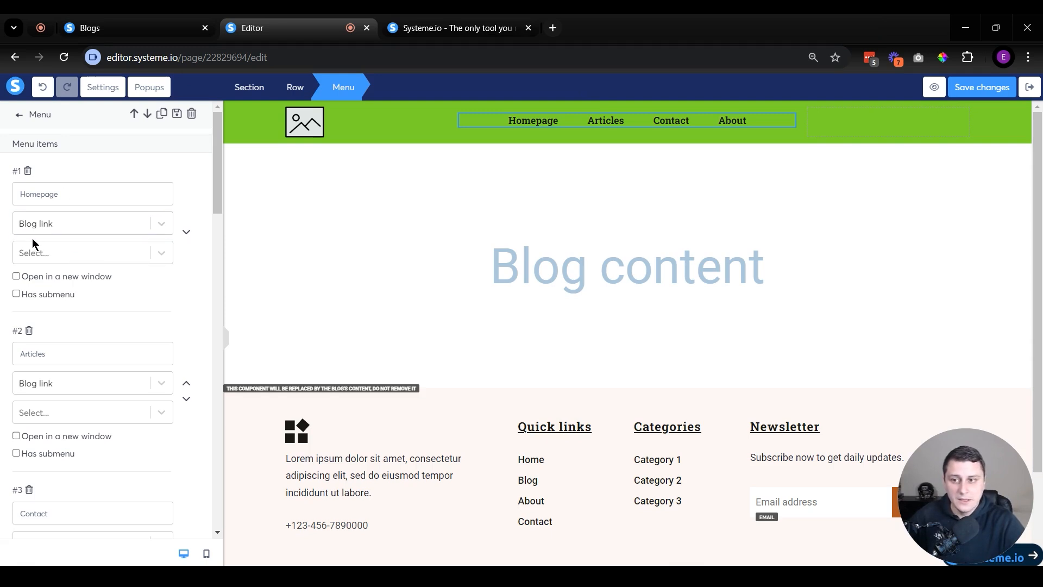
- Link the Homepage menu item to the blog's Home page
{"action": "left_click", "coordinate": [60, 252]}
{"action": "scroll", "coordinate": [135, 318], "scroll_direction": "down", "scroll_amount": 3}
{"action": "left_click_drag", "start_coordinate": [168, 334], "coordinate": [156, 284]}
{"action": "scroll", "coordinate": [151, 334], "scroll_direction": "down", "scroll_amount": 4}
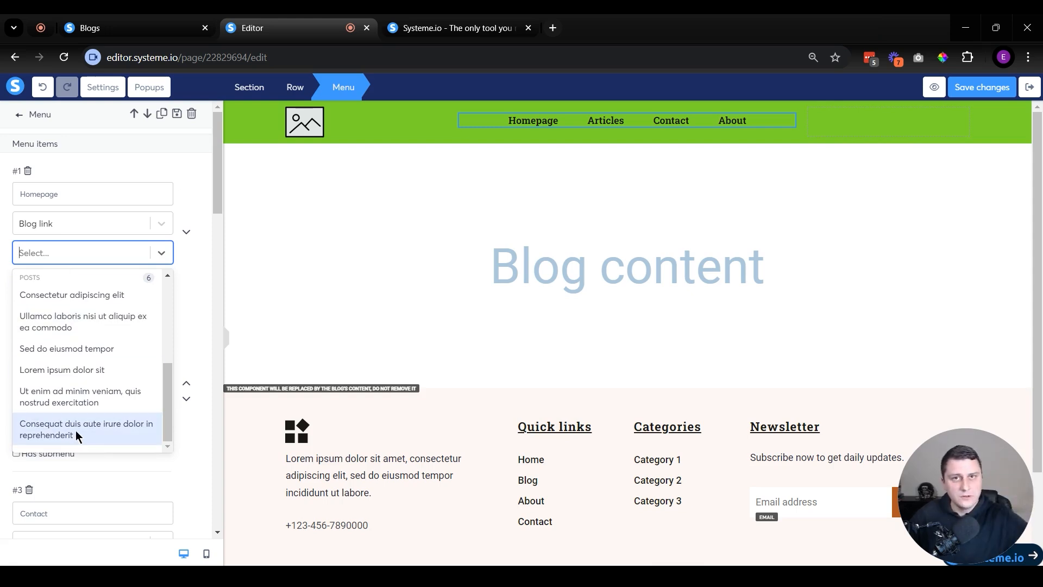
{"action": "scroll", "coordinate": [51, 393], "scroll_direction": "up", "scroll_amount": 5}
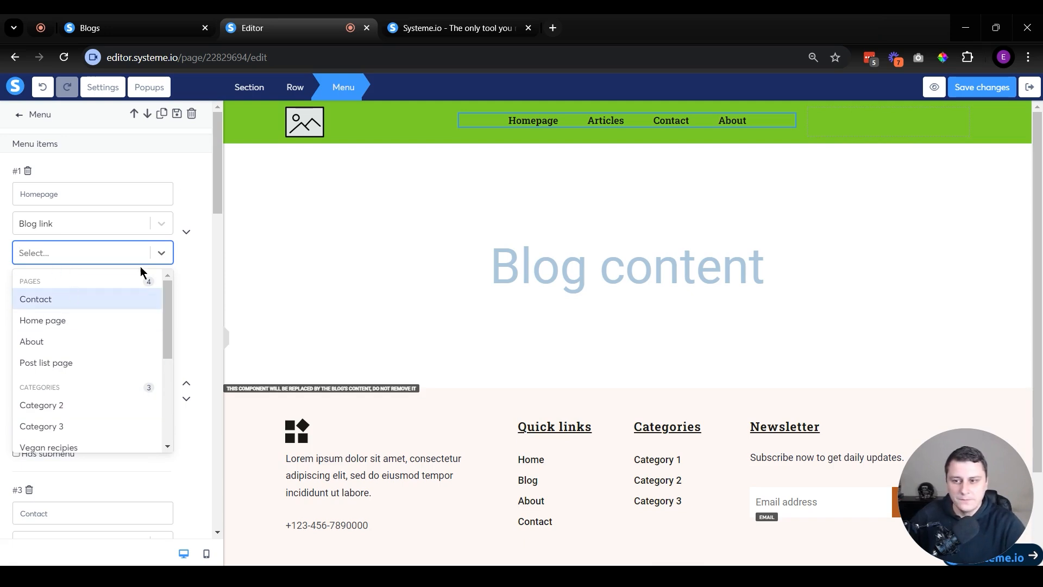
{"action": "left_click", "coordinate": [47, 320]}
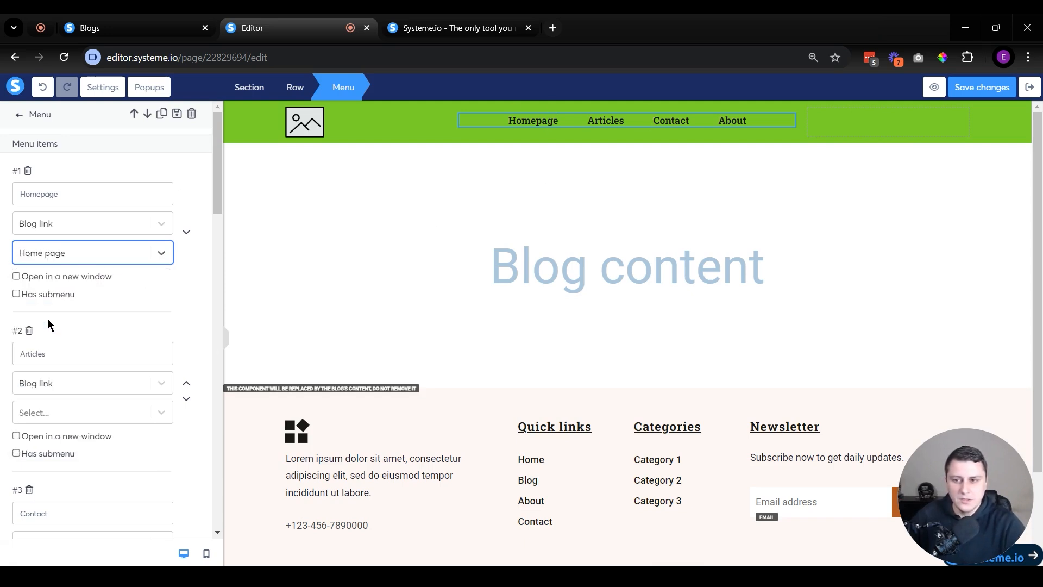
- Link the Articles menu item to the blog's Post list page
{"action": "scroll", "coordinate": [125, 307], "scroll_direction": "down", "scroll_amount": 1}
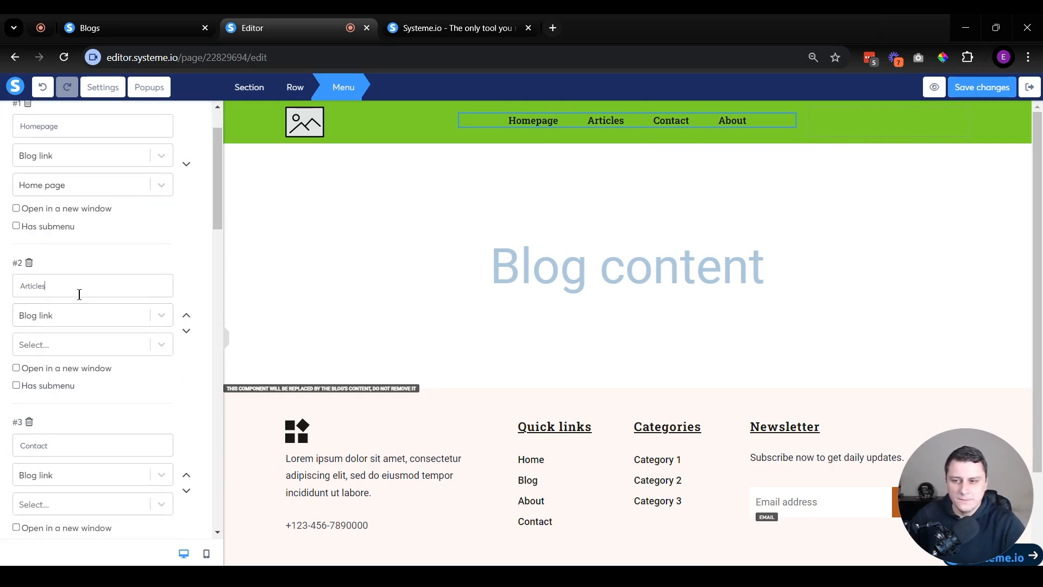
{"action": "left_click", "coordinate": [97, 315]}
{"action": "left_click", "coordinate": [93, 344]}
{"action": "left_click", "coordinate": [69, 345]}
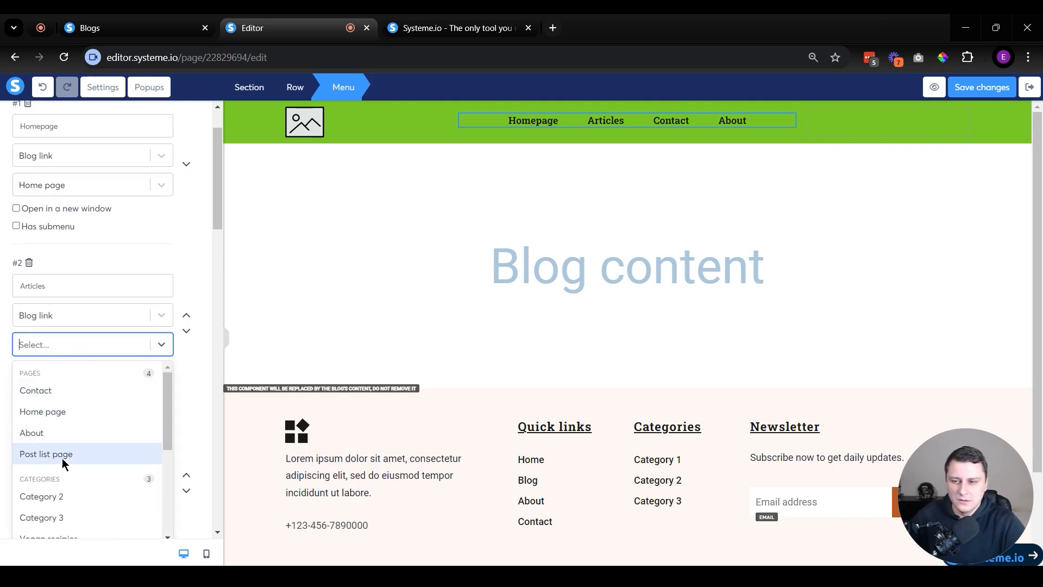
{"action": "left_click", "coordinate": [113, 454]}
- Rename the header menu's Contact item as Contact us and link it to the blog's Contact page
{"action": "scroll", "coordinate": [90, 420], "scroll_direction": "down", "scroll_amount": 3}
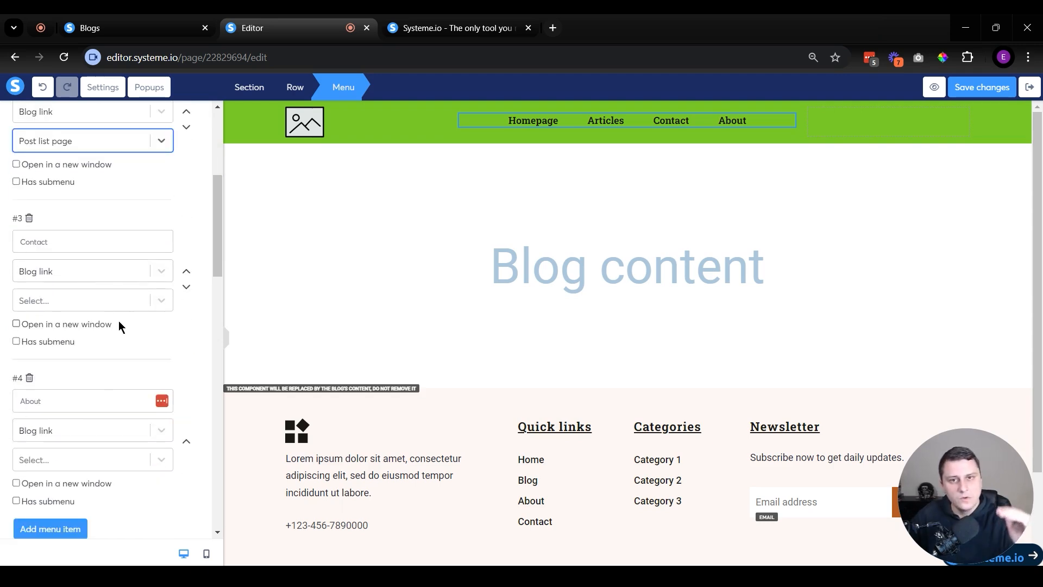
{"action": "left_click", "coordinate": [68, 269]}
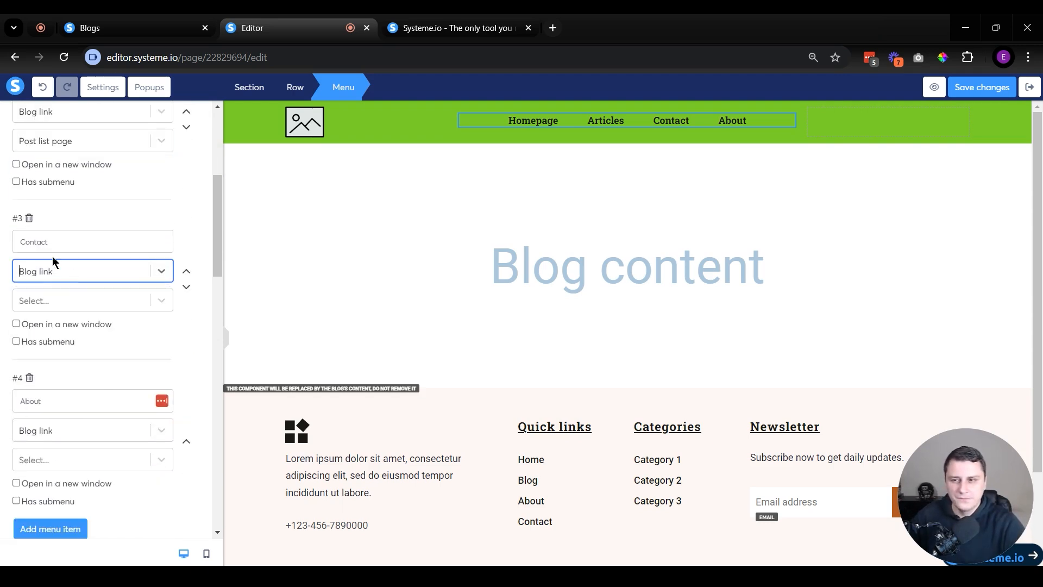
{"action": "left_click", "coordinate": [49, 301]}
{"action": "left_click", "coordinate": [82, 239]}
{"action": "type", "text": "us"}
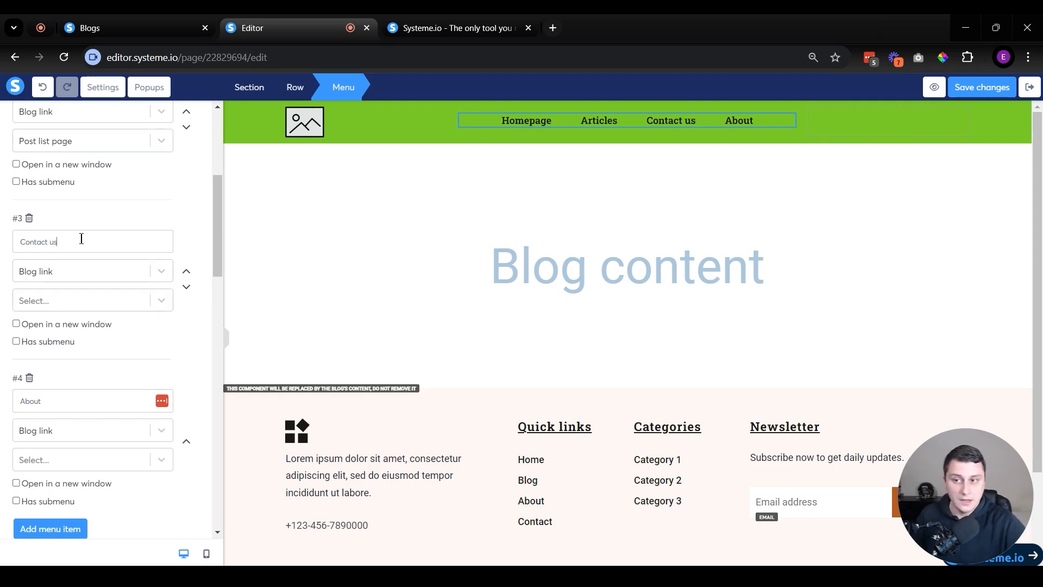
{"action": "left_click", "coordinate": [97, 303]}
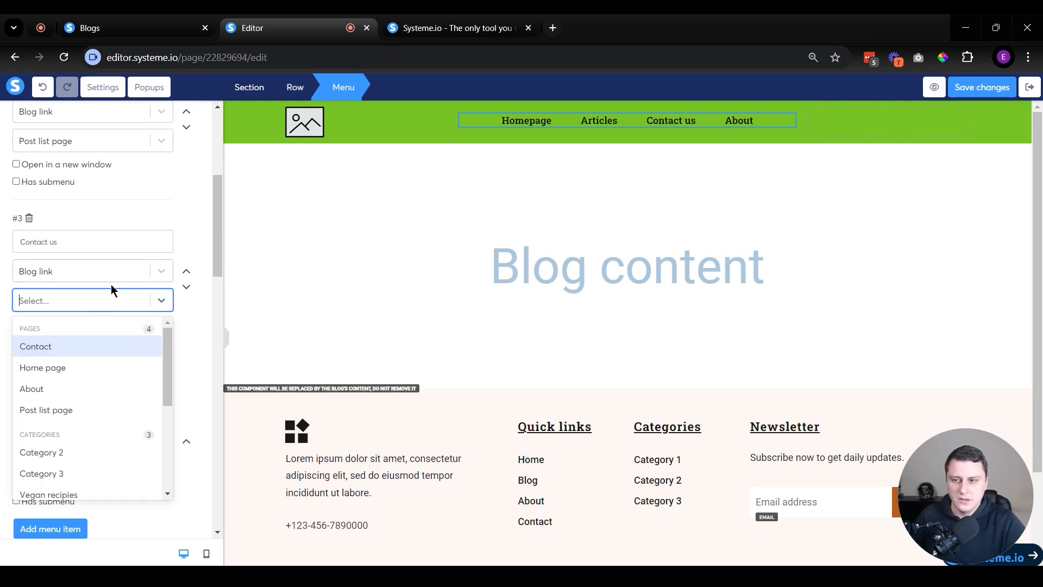
{"action": "left_click", "coordinate": [61, 342]}
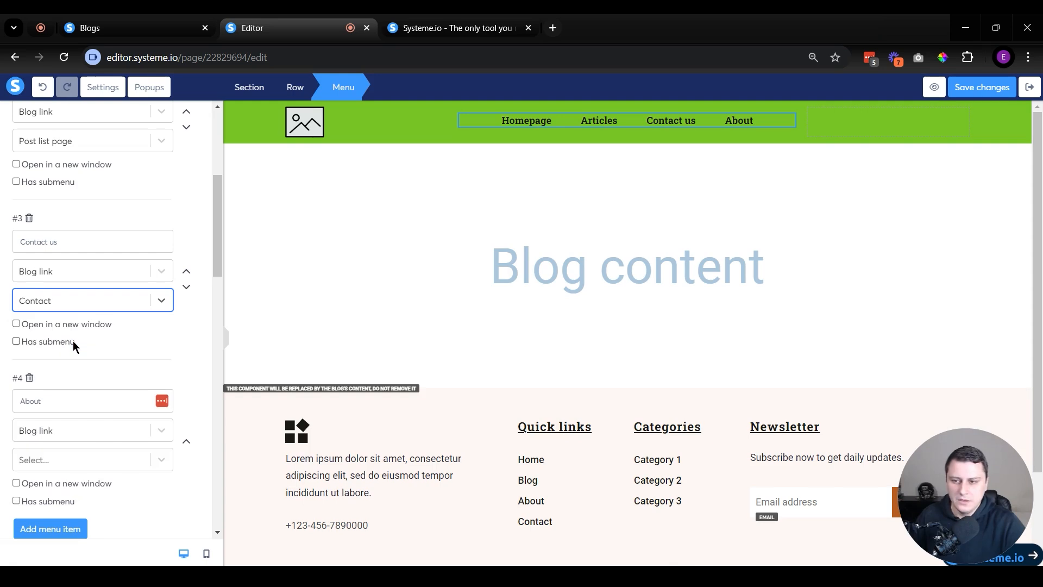
- Link the header menu's fourth item to the blog's About page and rename it as About us
{"action": "left_click", "coordinate": [64, 426]}
{"action": "left_click", "coordinate": [73, 462]}
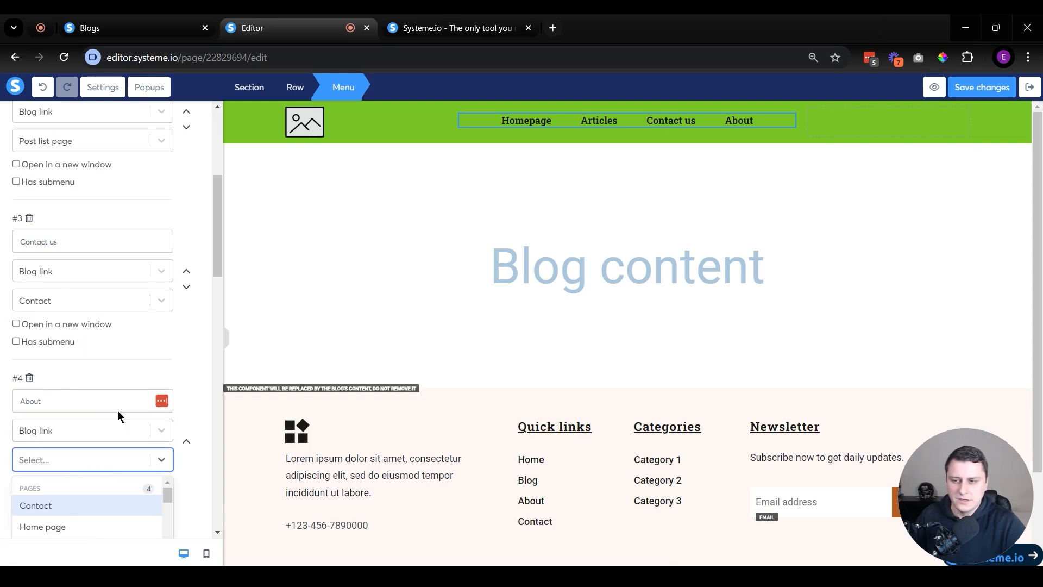
{"action": "scroll", "coordinate": [87, 405], "scroll_direction": "down", "scroll_amount": 1}
{"action": "left_click", "coordinate": [52, 489]}
{"action": "left_click", "coordinate": [80, 326]}
{"action": "type", "text": "ys"}
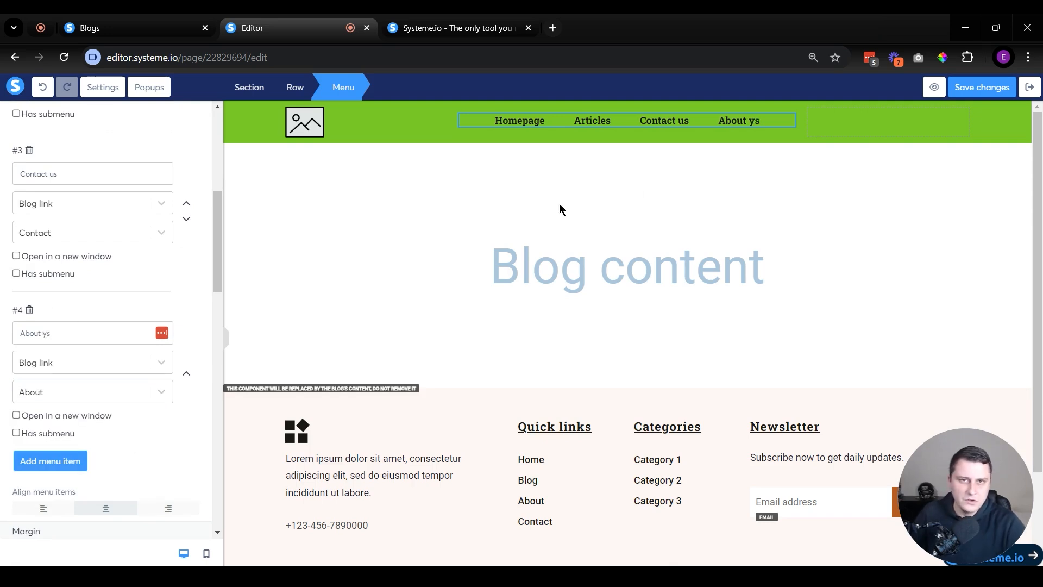
{"action": "key", "text": "BackSpace"}
{"action": "key", "text": "BackSpace"}
{"action": "type", "text": "us"}
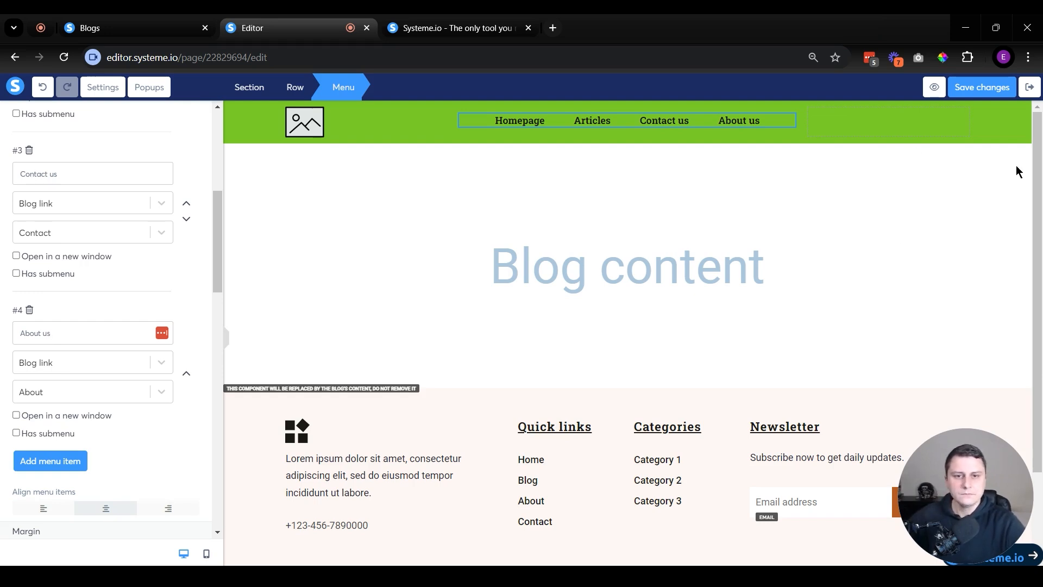
{"action": "left_click", "coordinate": [389, 175]}
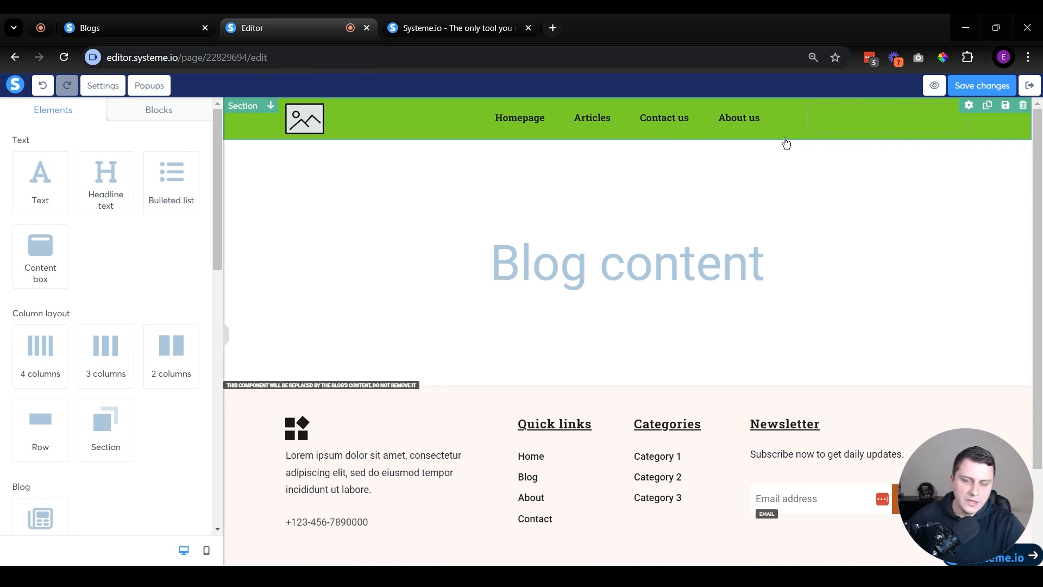
- Delete the footer row with the credit line and social icons, and the empty row above it
{"action": "scroll", "coordinate": [786, 143], "scroll_direction": "down", "scroll_amount": 2}
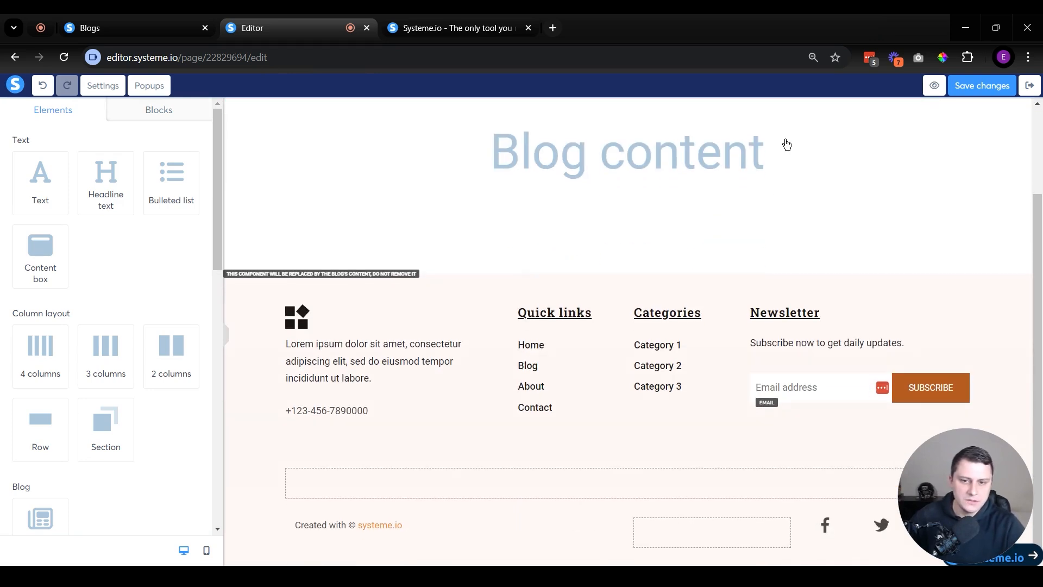
{"action": "left_click", "coordinate": [451, 294]}
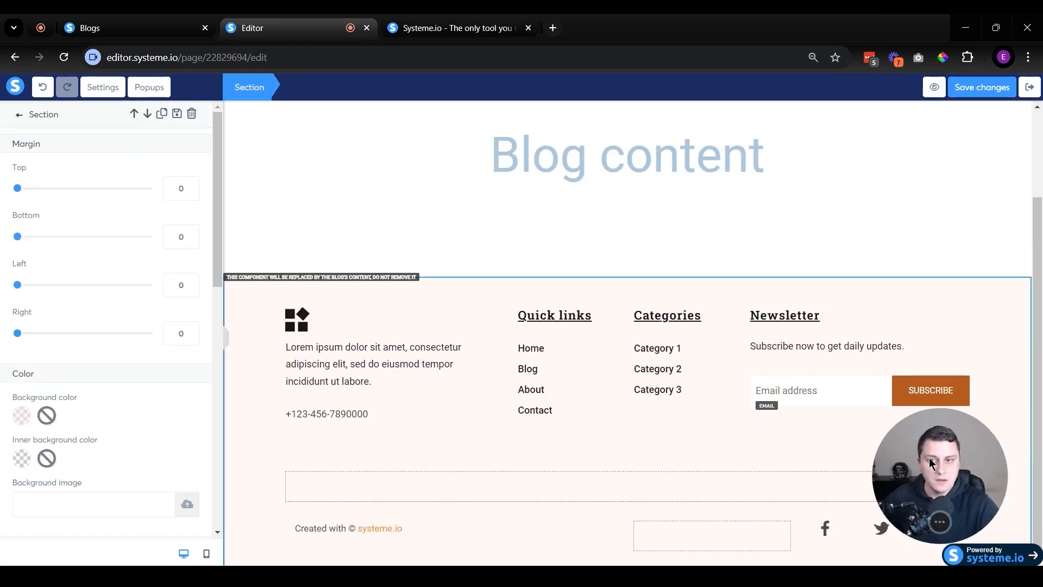
{"action": "left_click", "coordinate": [826, 260]}
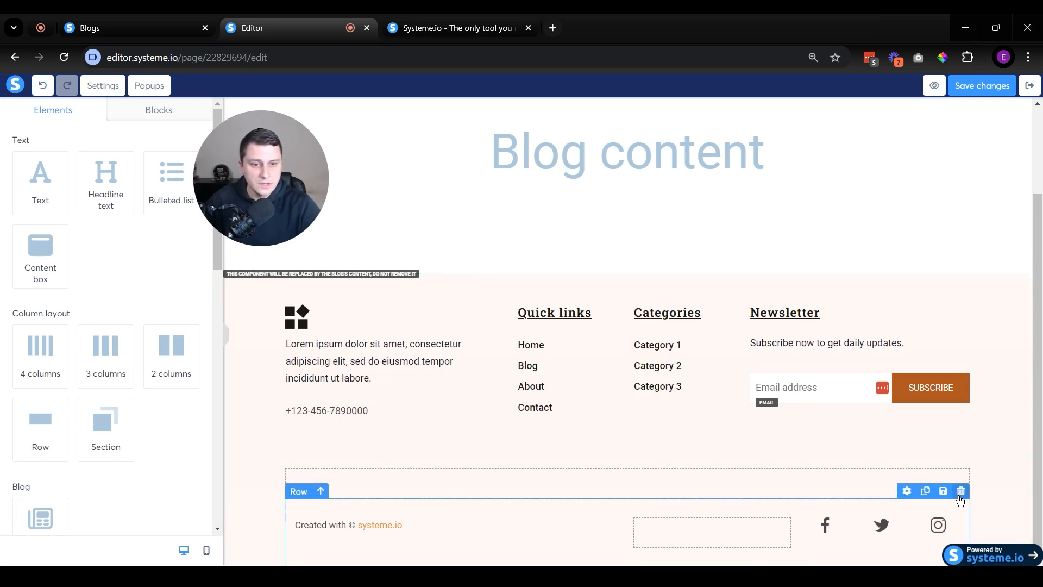
{"action": "left_click", "coordinate": [960, 492]}
{"action": "left_click", "coordinate": [580, 142]}
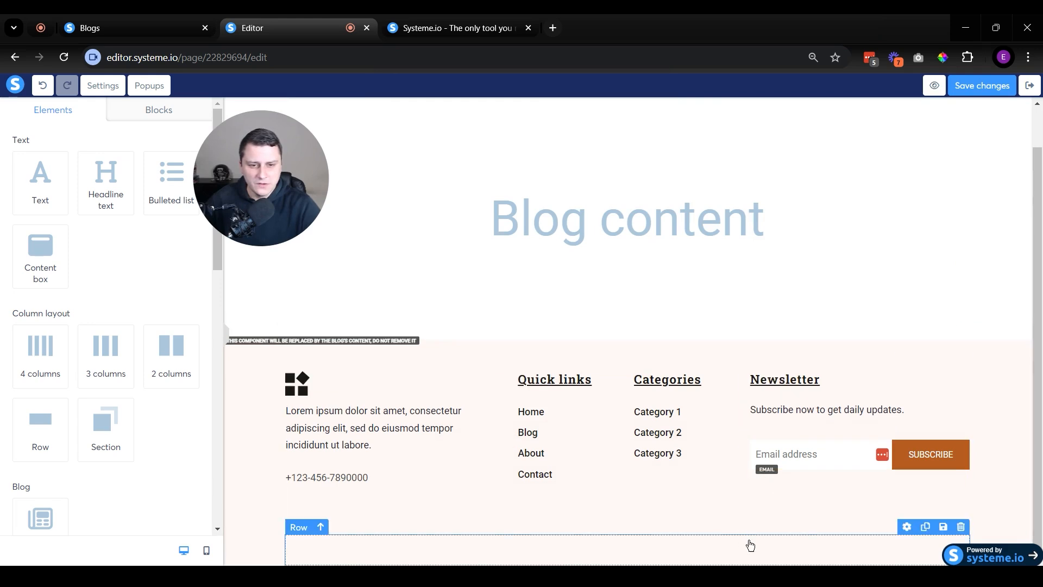
{"action": "left_click", "coordinate": [962, 527]}
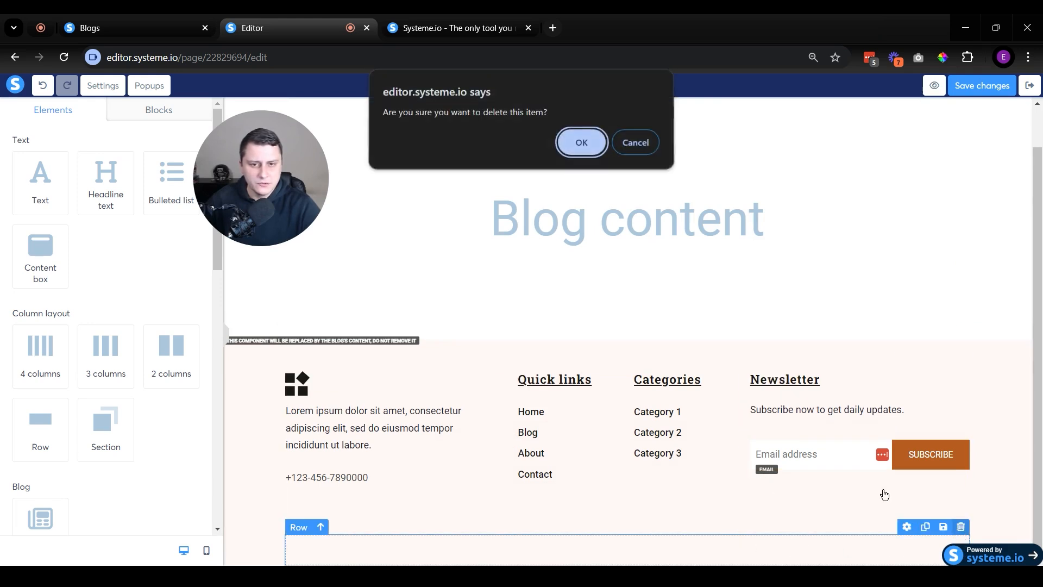
{"action": "left_click", "coordinate": [581, 140]}
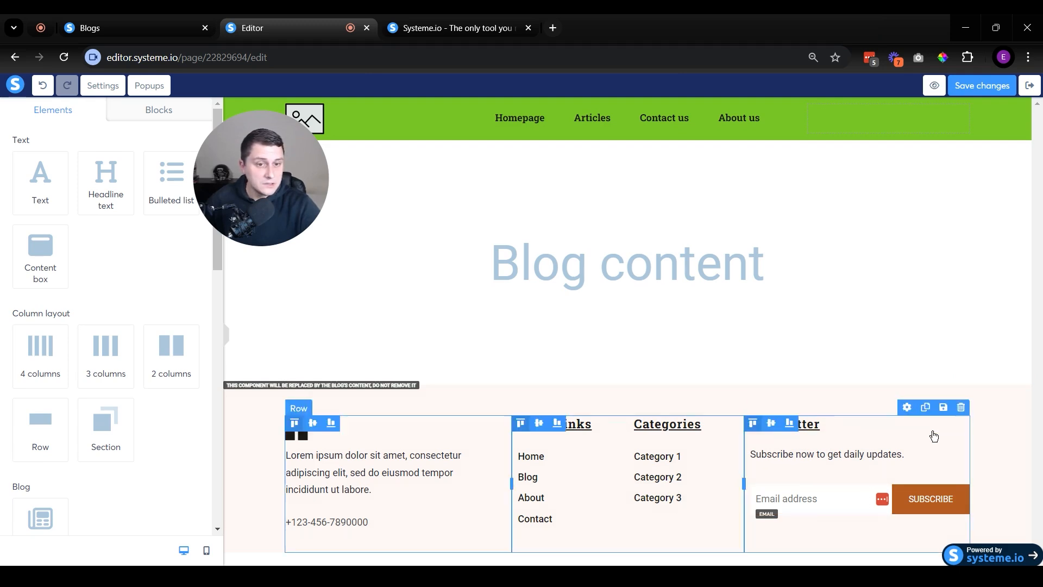
- Delete the Newsletter heading, the daily-updates text and the Subscribe button from the footer
{"action": "left_click", "coordinate": [961, 408]}
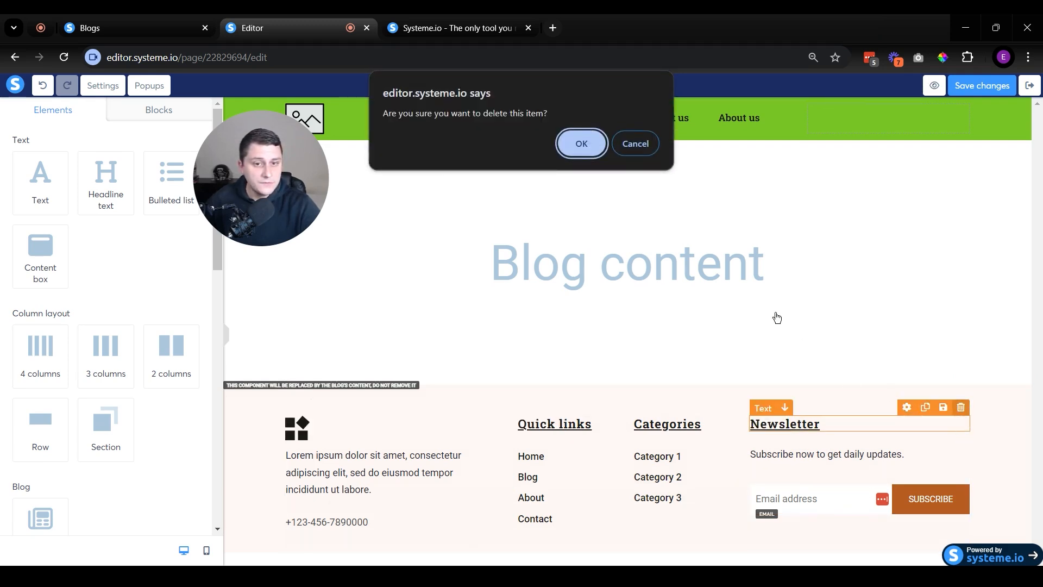
{"action": "left_click", "coordinate": [581, 143]}
{"action": "left_click", "coordinate": [960, 407]}
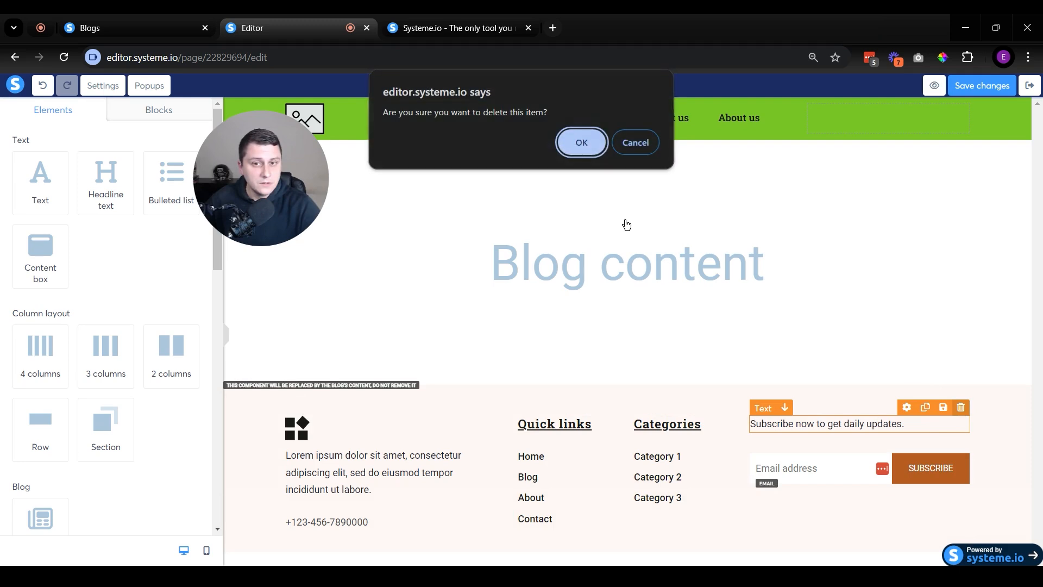
{"action": "left_click", "coordinate": [581, 143]}
{"action": "left_click", "coordinate": [961, 408]}
{"action": "key", "text": "Return"}
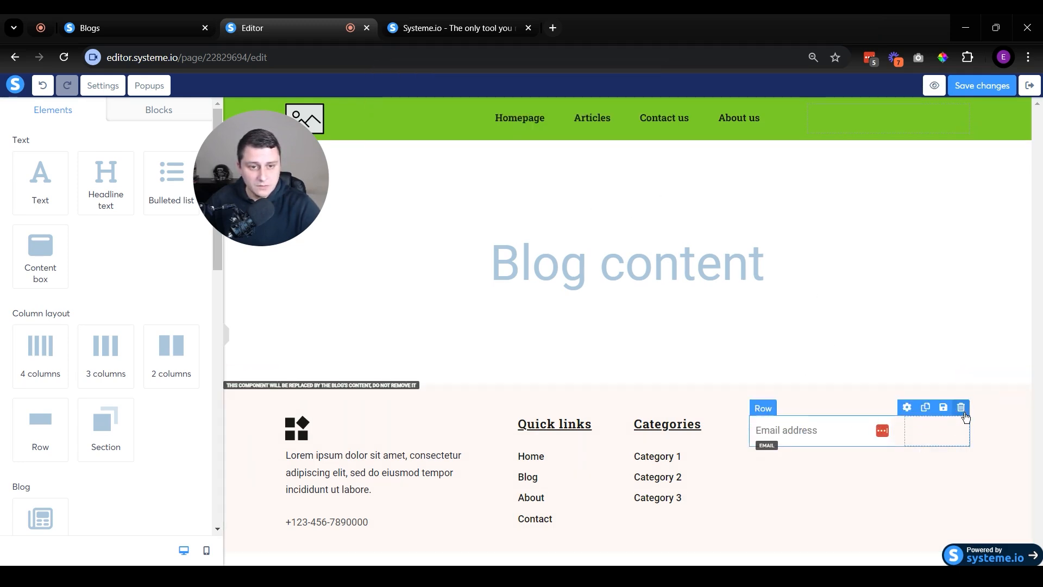
- Delete the email field row from the footer and widen the Quick links and Categories columns
{"action": "left_click", "coordinate": [960, 407]}
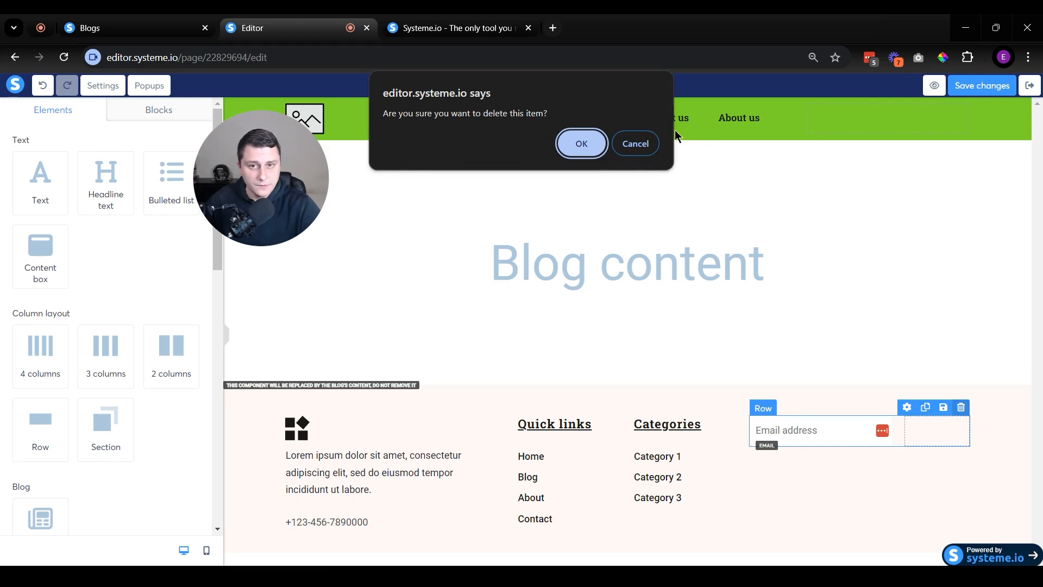
{"action": "left_click", "coordinate": [596, 147]}
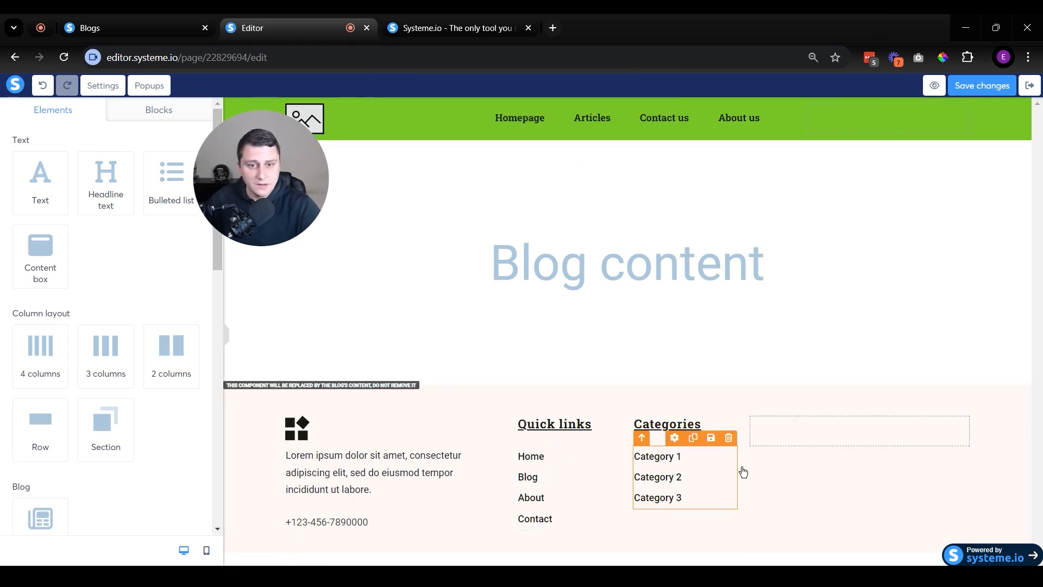
{"action": "left_click_drag", "start_coordinate": [754, 486], "coordinate": [801, 484]}
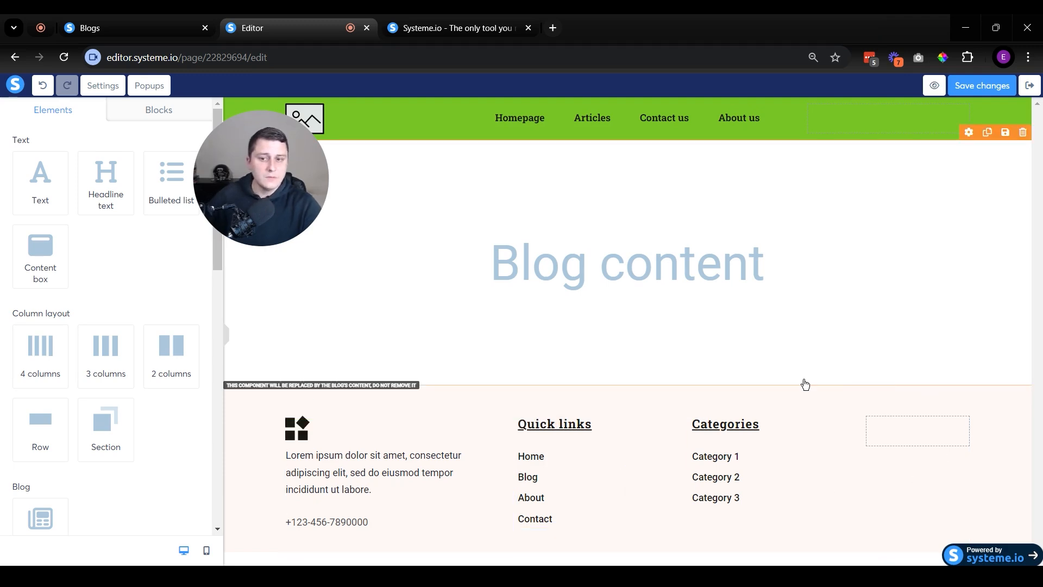
- Reduce the footer section's top padding to 28
{"action": "left_click", "coordinate": [750, 411]}
{"action": "scroll", "coordinate": [126, 362], "scroll_direction": "down", "scroll_amount": 6}
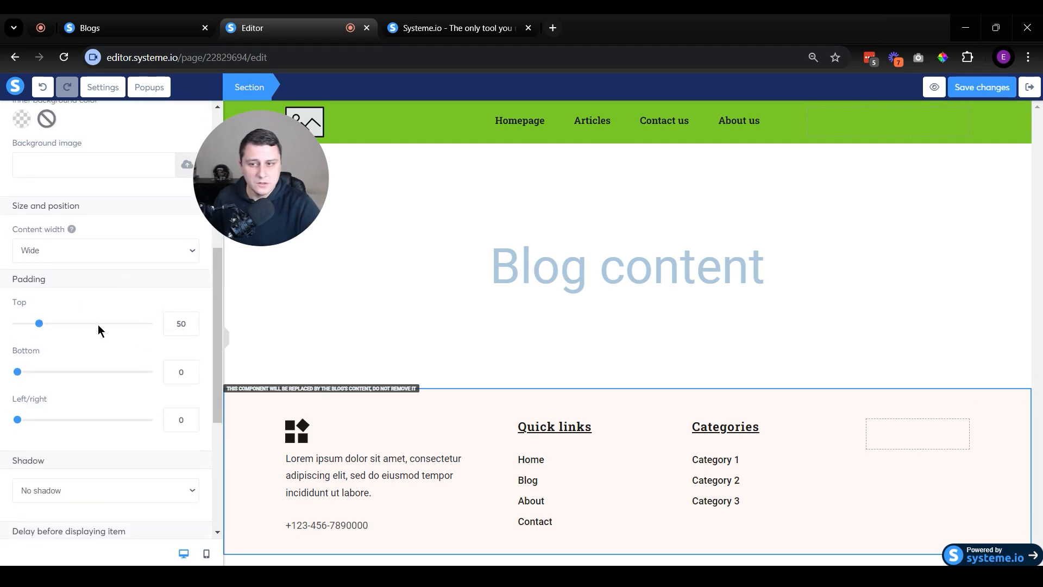
{"action": "mouse_move", "coordinate": [42, 328]}
{"action": "left_mouse_down"}
{"action": "mouse_move", "coordinate": [8, 328]}
{"action": "mouse_move", "coordinate": [31, 326]}
{"action": "left_mouse_up"}
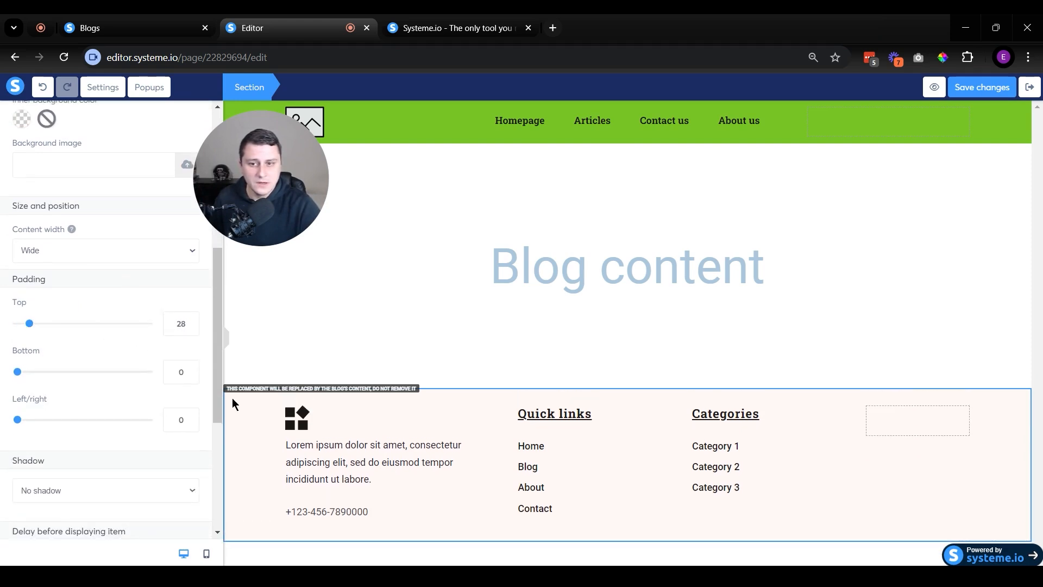
{"action": "left_click", "coordinate": [294, 422]}
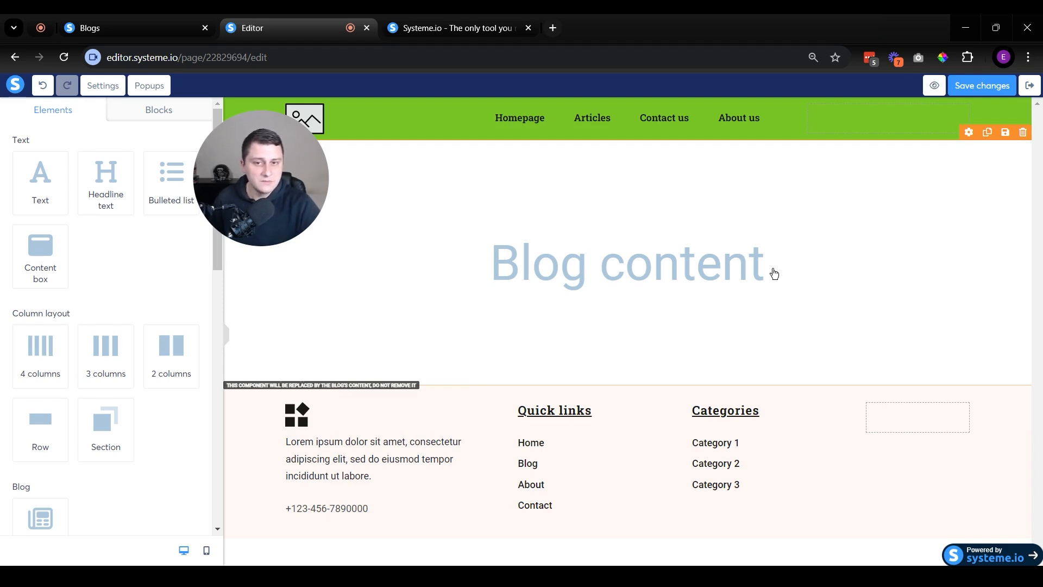
- Set the footer section's background color to the default light green that matches the header
{"action": "left_click", "coordinate": [266, 490]}
{"action": "scroll", "coordinate": [109, 380], "scroll_direction": "down", "scroll_amount": 3}
{"action": "left_click", "coordinate": [22, 280]}
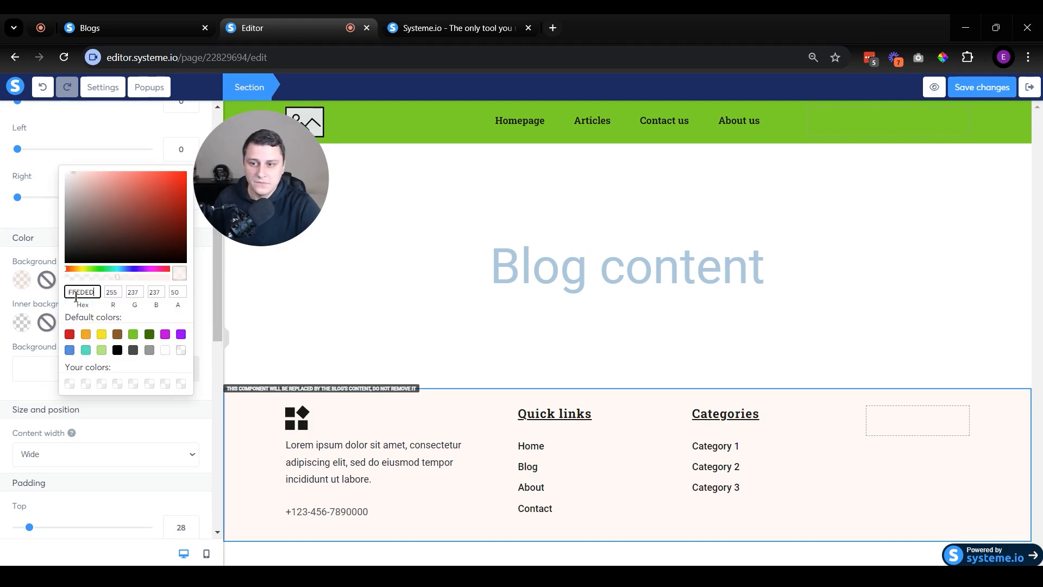
{"action": "left_click", "coordinate": [132, 335]}
{"action": "left_click", "coordinate": [352, 349]}
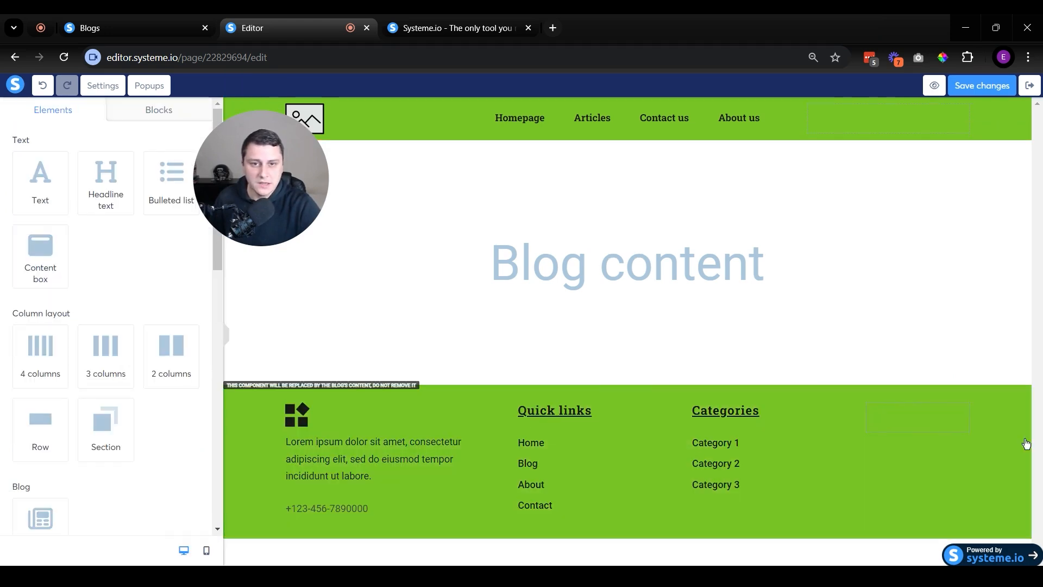
- Save the blog layout and open the Culinary blog's post layout for editing
{"action": "left_click", "coordinate": [992, 89]}
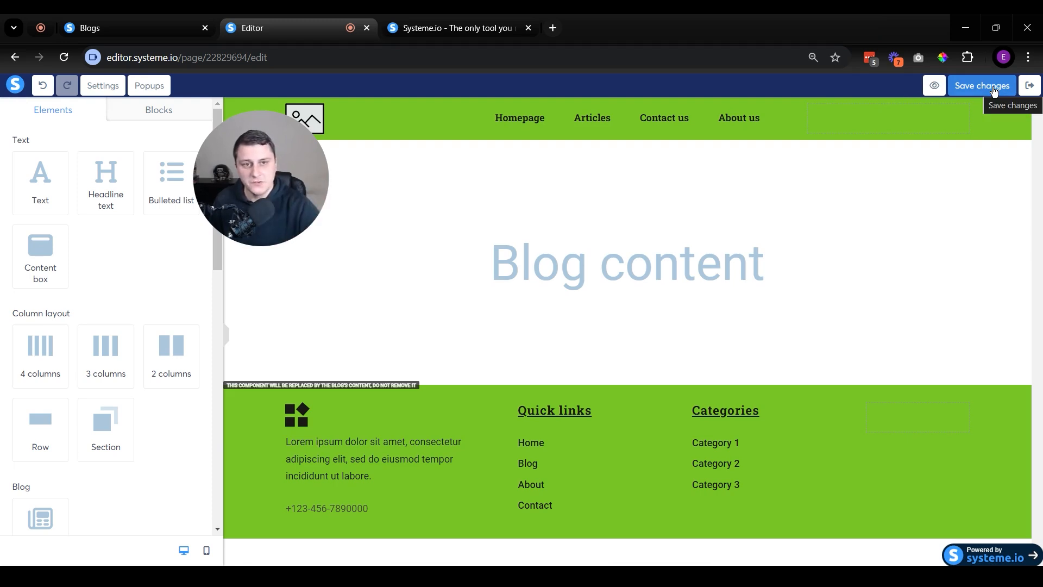
{"action": "left_click", "coordinate": [1030, 86]}
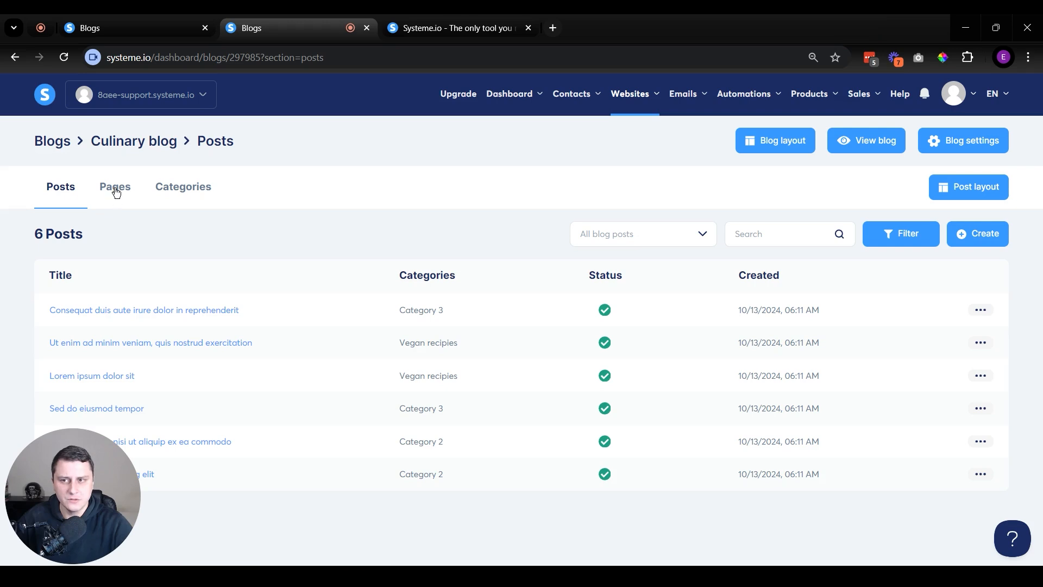
{"action": "left_click", "coordinate": [115, 190]}
{"action": "left_click", "coordinate": [66, 194]}
{"action": "left_click", "coordinate": [960, 195]}
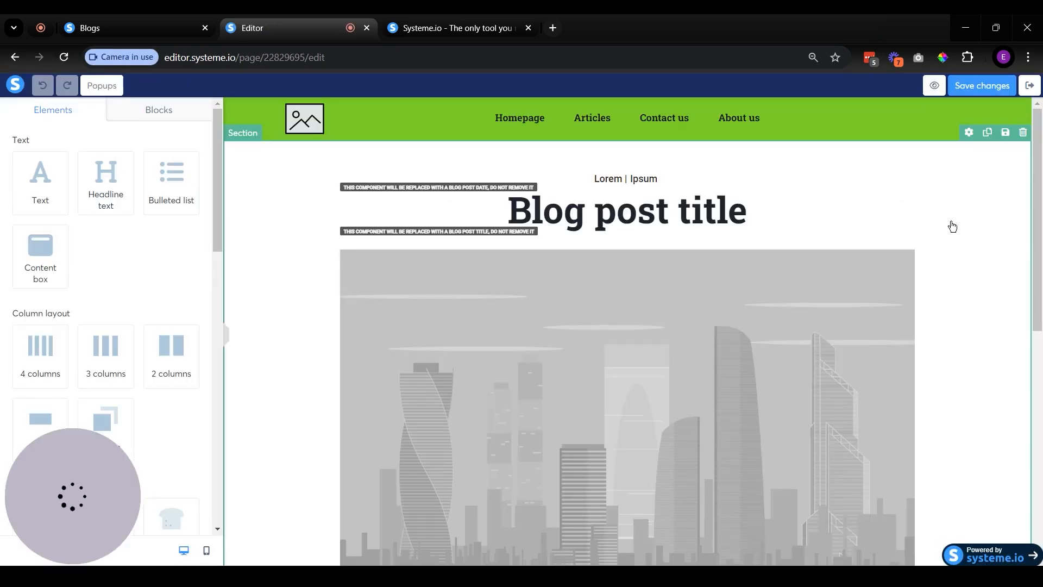
- Examine the post layout's title, image, content placeholder and footer, and the elements available for it
{"action": "scroll", "coordinate": [951, 186], "scroll_direction": "down", "scroll_amount": 10}
{"action": "scroll", "coordinate": [951, 183], "scroll_direction": "up", "scroll_amount": 10}
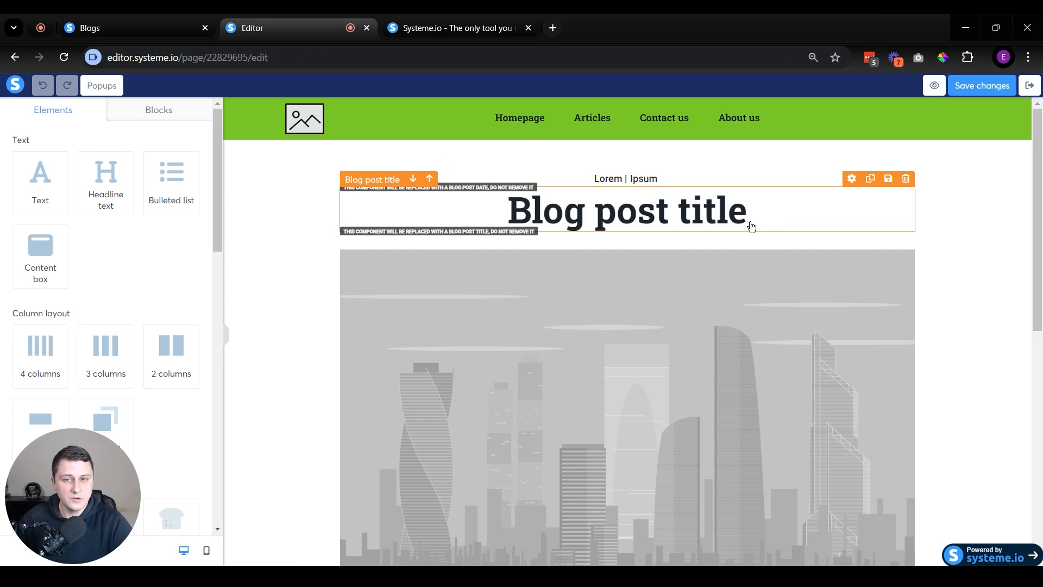
{"action": "scroll", "coordinate": [694, 226], "scroll_direction": "down", "scroll_amount": 8}
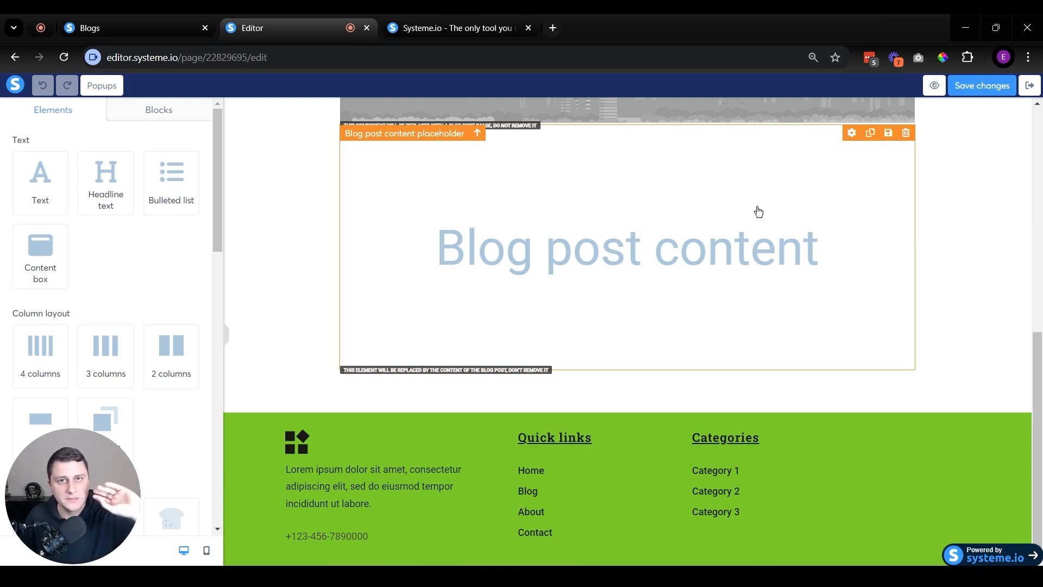
{"action": "scroll", "coordinate": [758, 211], "scroll_direction": "up", "scroll_amount": 10}
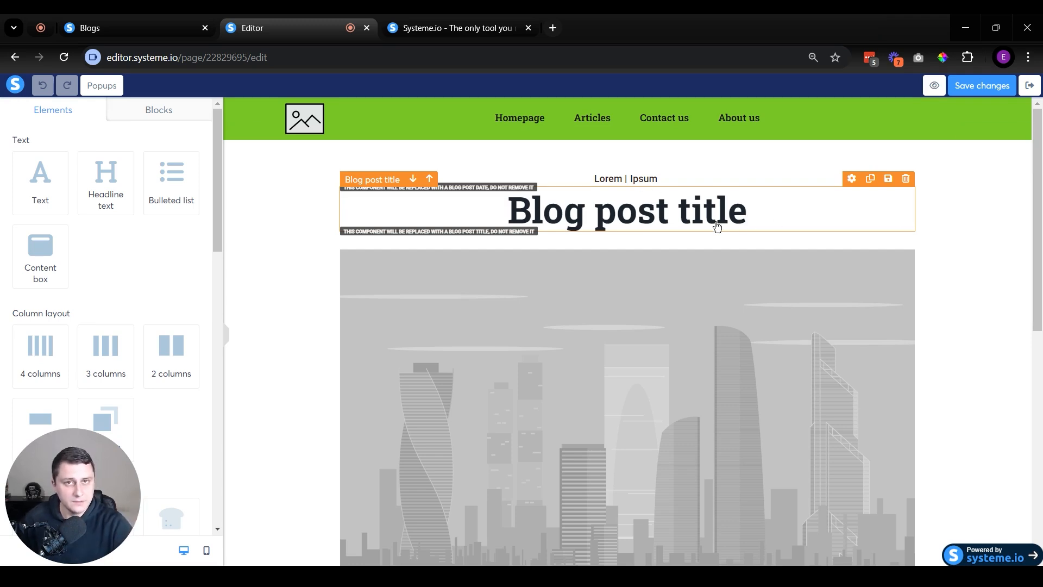
{"action": "scroll", "coordinate": [706, 266], "scroll_direction": "down", "scroll_amount": 3}
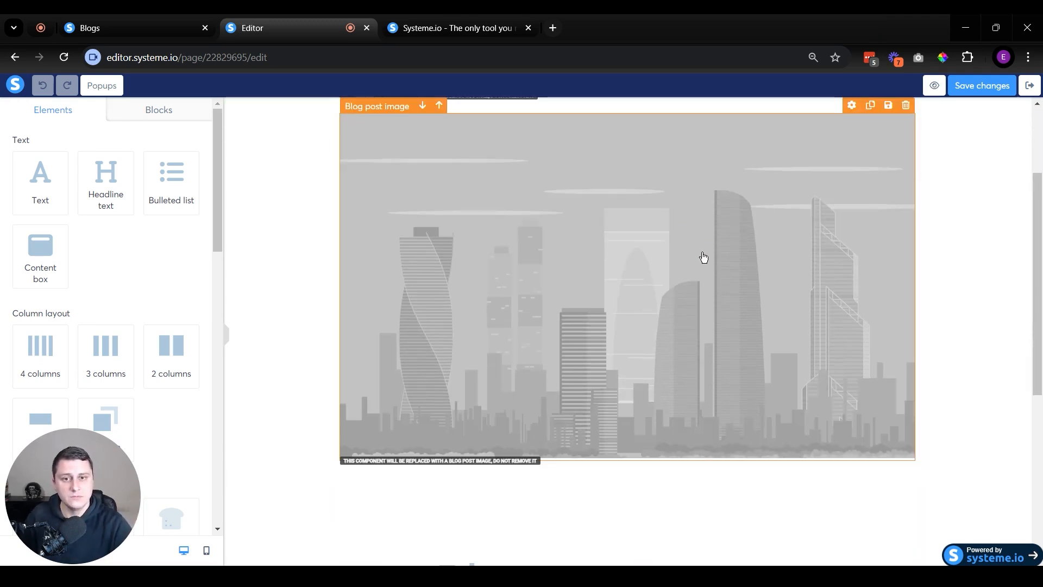
{"action": "scroll", "coordinate": [704, 257], "scroll_direction": "down", "scroll_amount": 5}
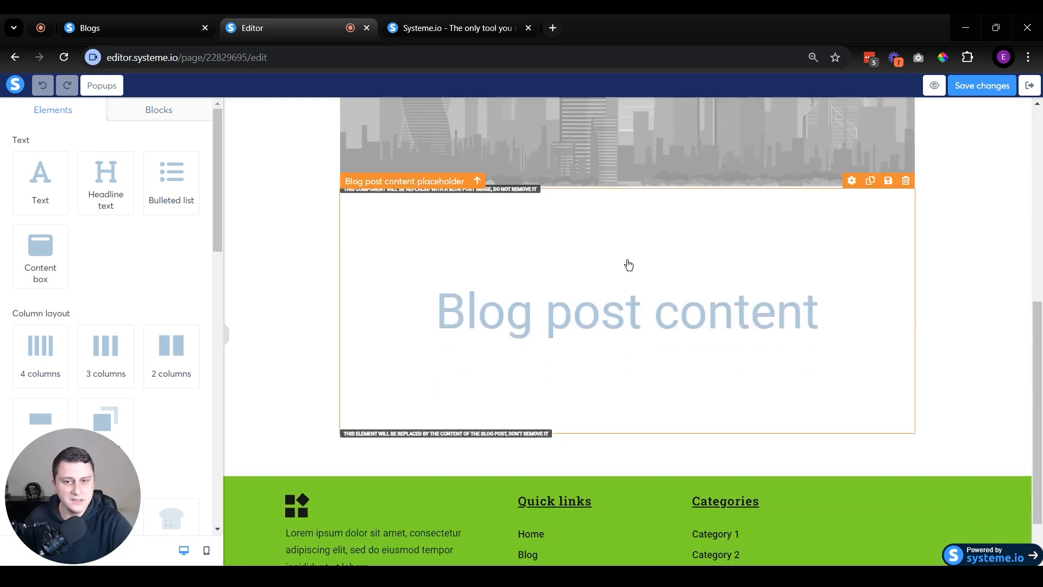
{"action": "scroll", "coordinate": [806, 326], "scroll_direction": "up", "scroll_amount": 6}
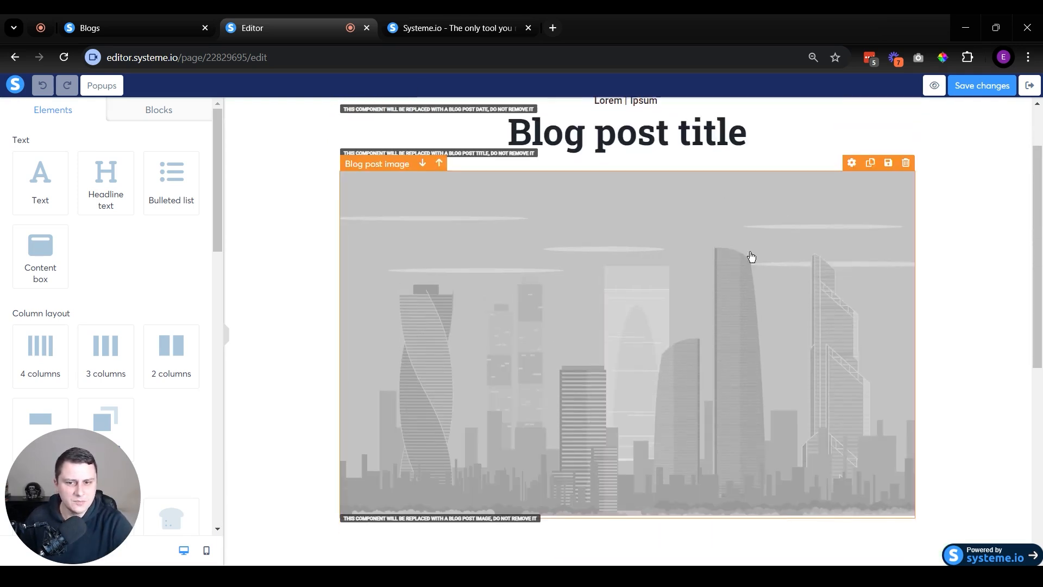
{"action": "scroll", "coordinate": [782, 304], "scroll_direction": "down", "scroll_amount": 7}
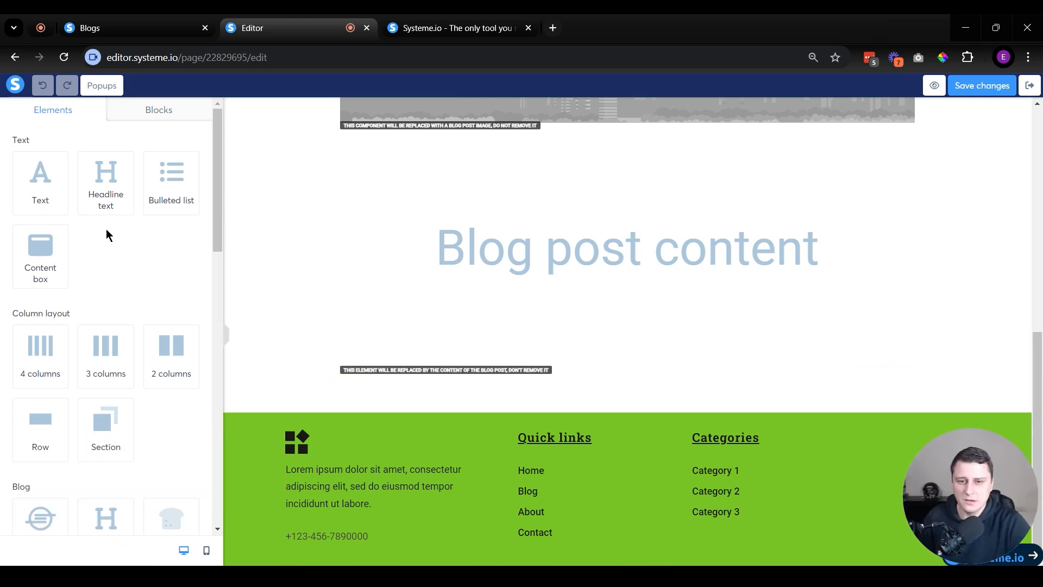
{"action": "scroll", "coordinate": [106, 234], "scroll_direction": "down", "scroll_amount": 4}
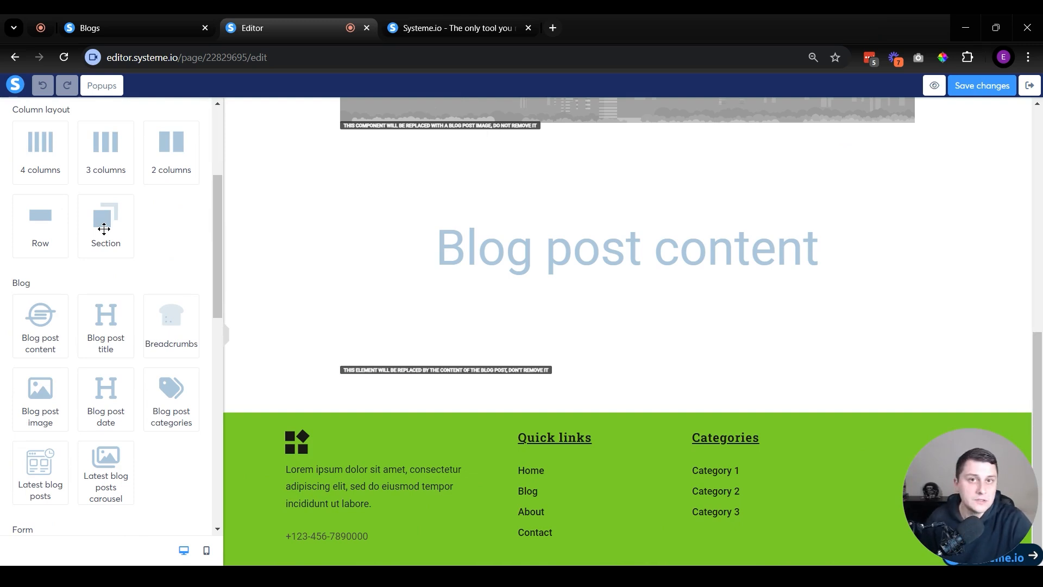
{"action": "scroll", "coordinate": [108, 228], "scroll_direction": "up", "scroll_amount": 4}
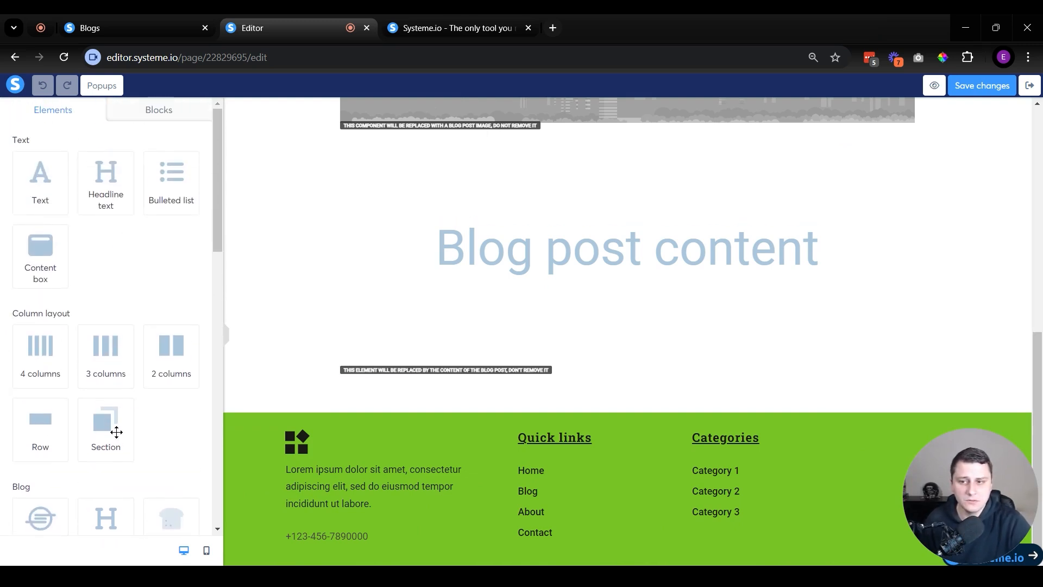
- Insert the Welcome block "Hero in the center (headline, description, button)" between the blog post content and the footer
{"action": "left_click", "coordinate": [166, 107]}
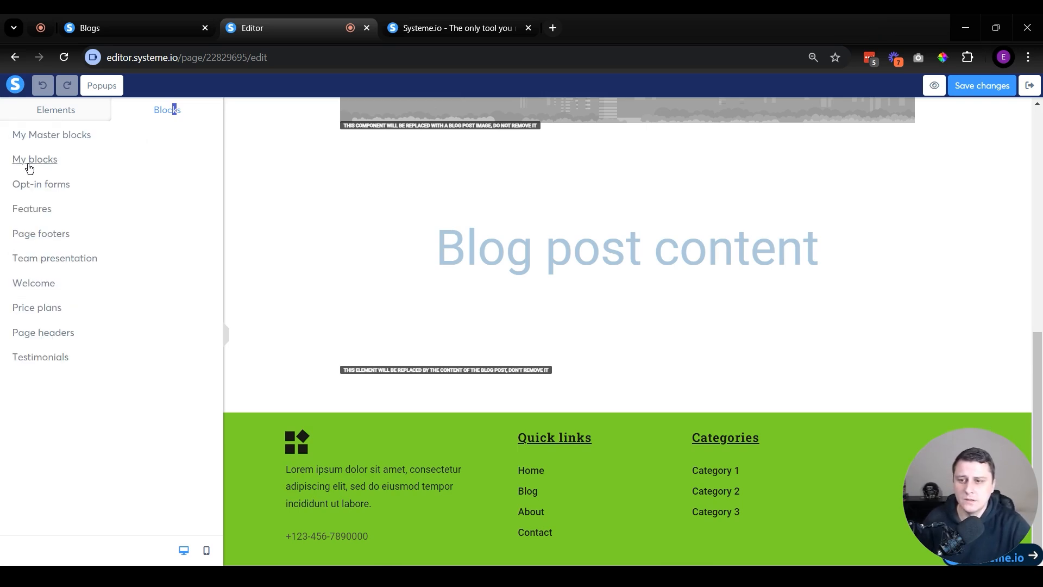
{"action": "left_click", "coordinate": [53, 287]}
{"action": "scroll", "coordinate": [138, 267], "scroll_direction": "down", "scroll_amount": 4}
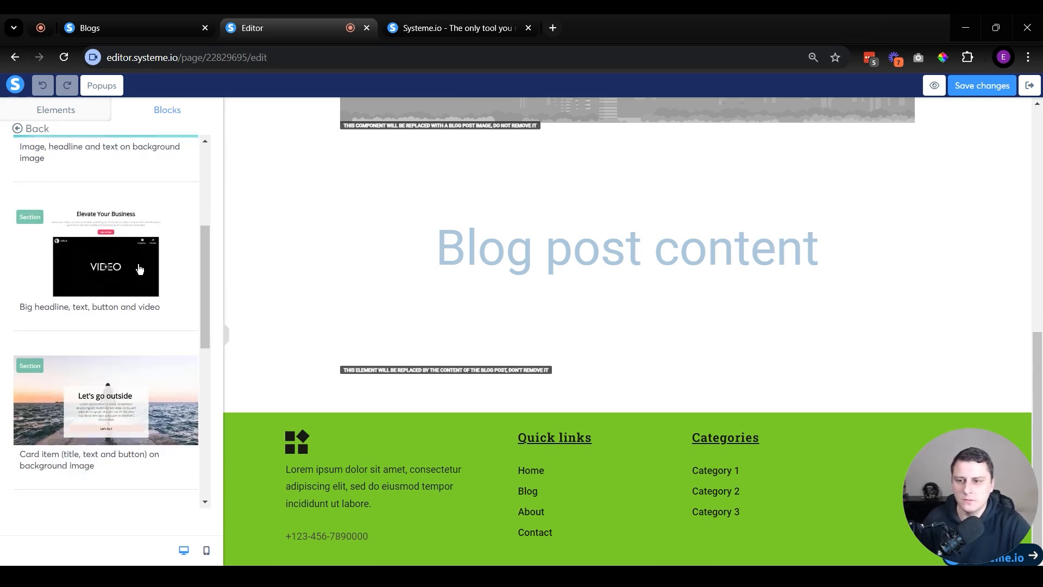
{"action": "scroll", "coordinate": [140, 269], "scroll_direction": "down", "scroll_amount": 6}
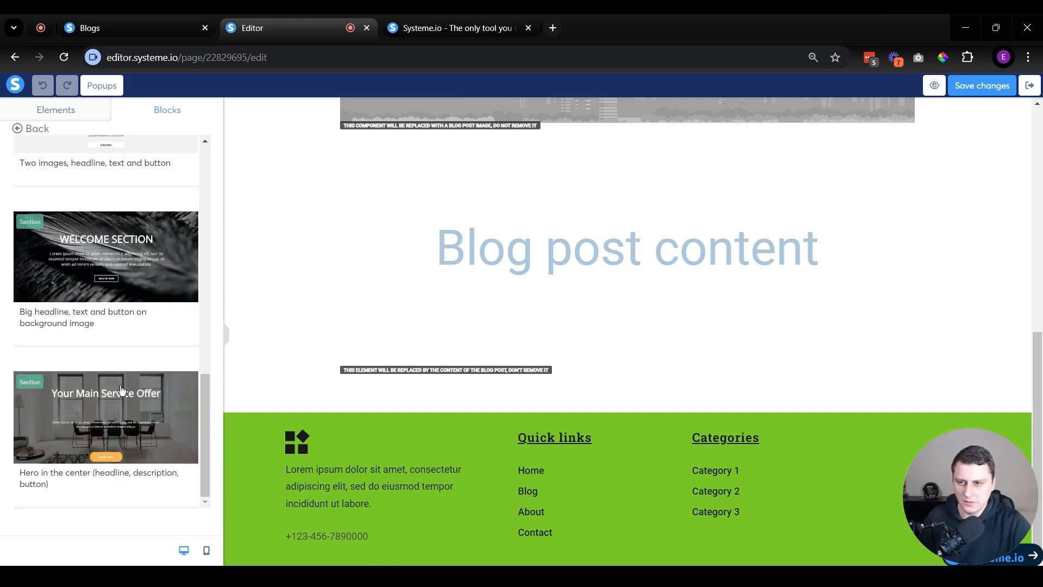
{"action": "left_click_drag", "start_coordinate": [130, 433], "coordinate": [640, 391]}
{"action": "scroll", "coordinate": [665, 375], "scroll_direction": "down", "scroll_amount": 3}
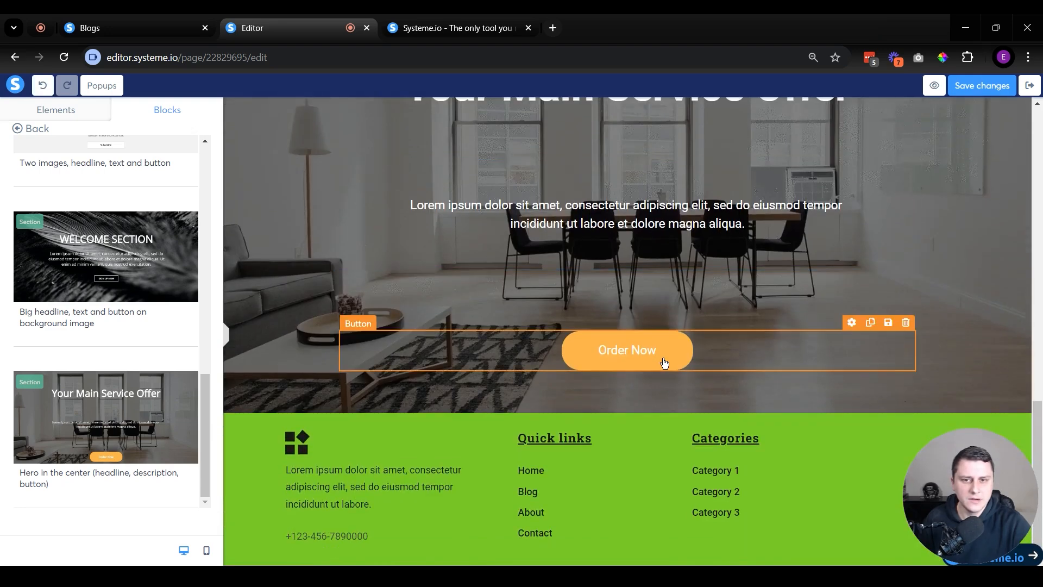
- Examine how the hero section fits with the post title, image, content placeholder and footer
{"action": "scroll", "coordinate": [298, 337], "scroll_direction": "up", "scroll_amount": 5}
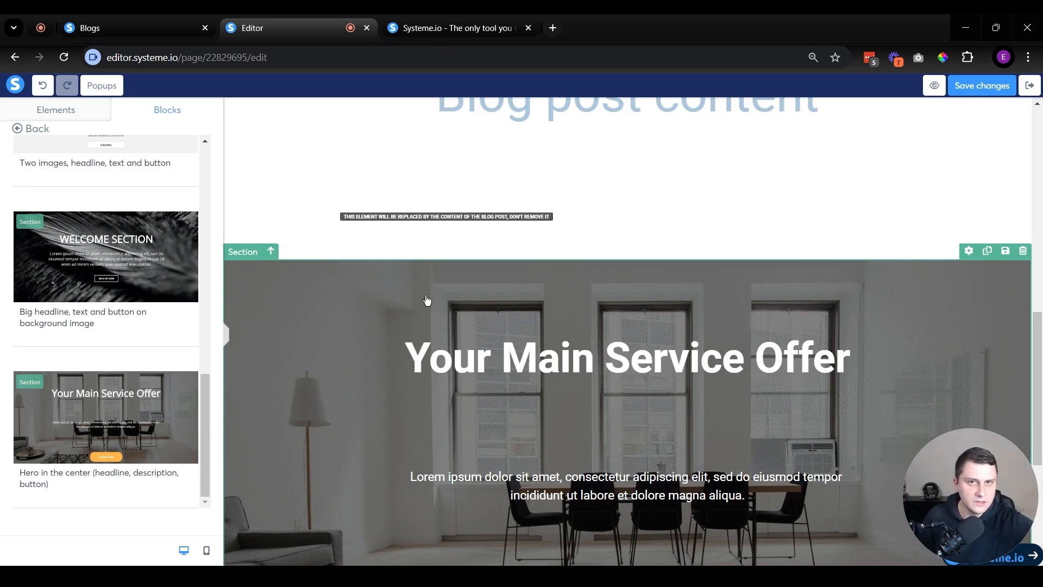
{"action": "scroll", "coordinate": [476, 449], "scroll_direction": "down", "scroll_amount": 4}
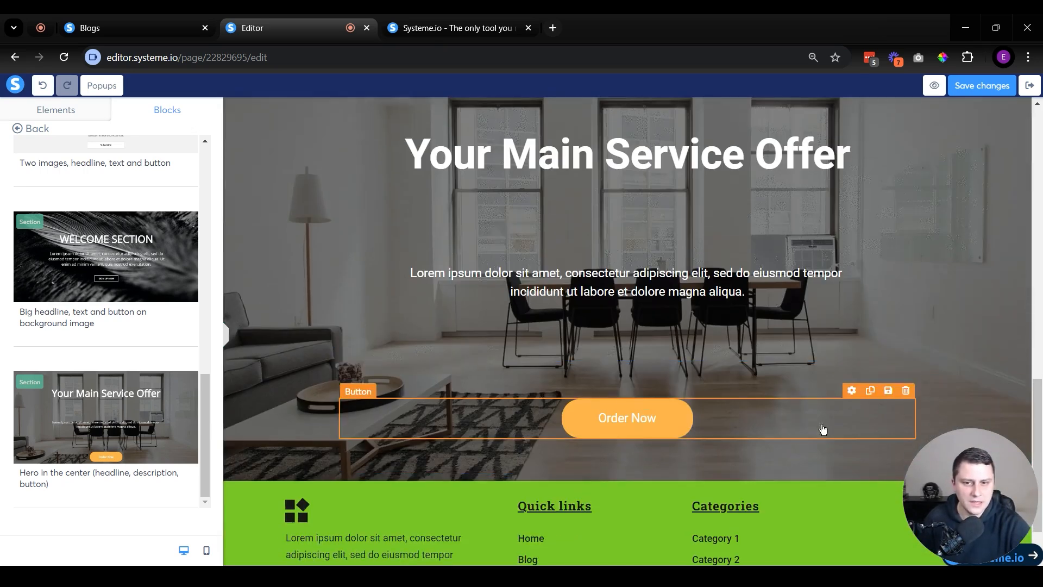
{"action": "scroll", "coordinate": [719, 418], "scroll_direction": "up", "scroll_amount": 4}
{"action": "scroll", "coordinate": [712, 426], "scroll_direction": "down", "scroll_amount": 5}
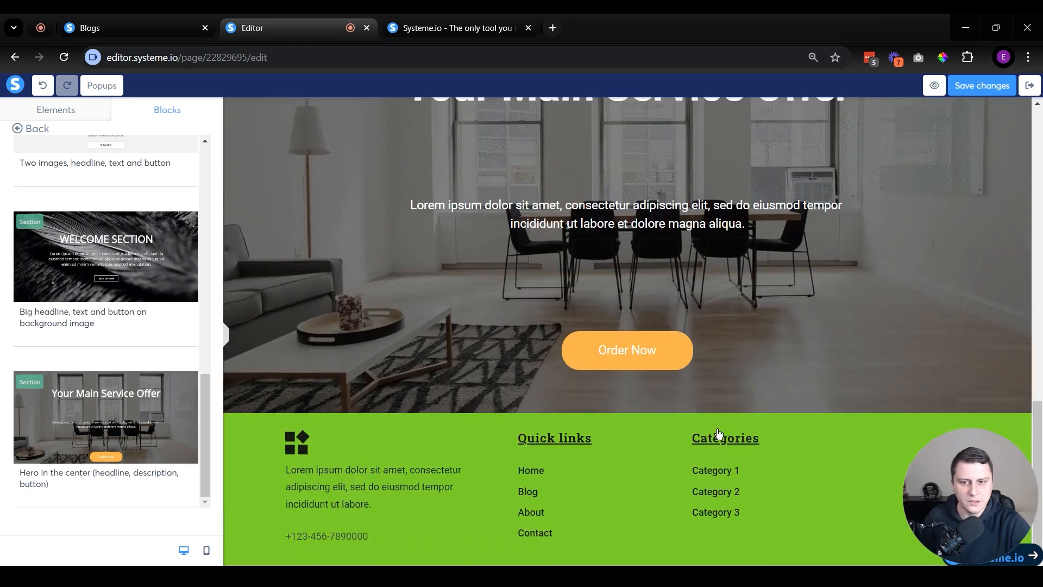
{"action": "scroll", "coordinate": [706, 440], "scroll_direction": "up", "scroll_amount": 9}
{"action": "scroll", "coordinate": [704, 444], "scroll_direction": "up", "scroll_amount": 7}
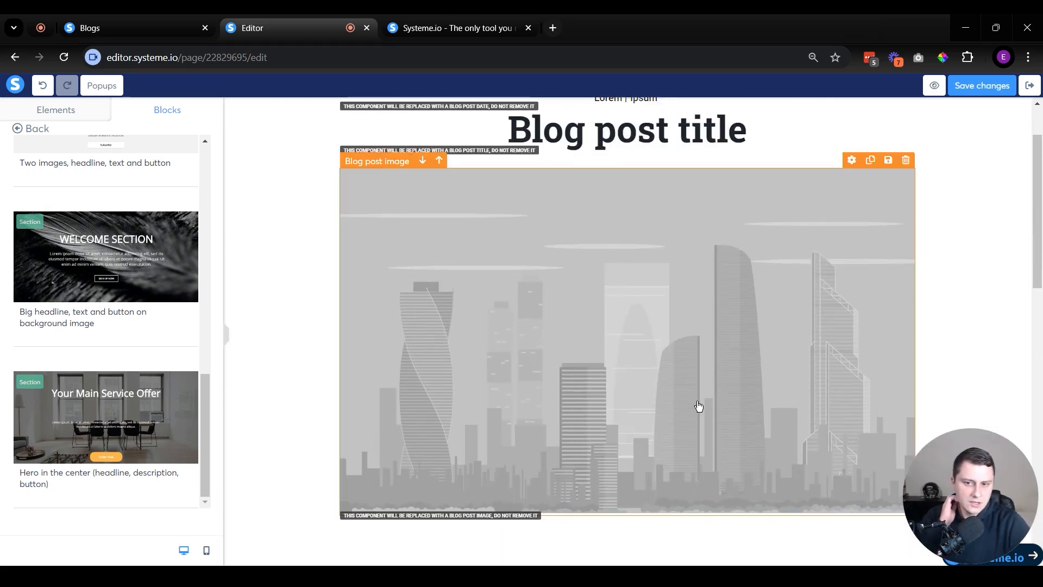
{"action": "scroll", "coordinate": [691, 402], "scroll_direction": "down", "scroll_amount": 8}
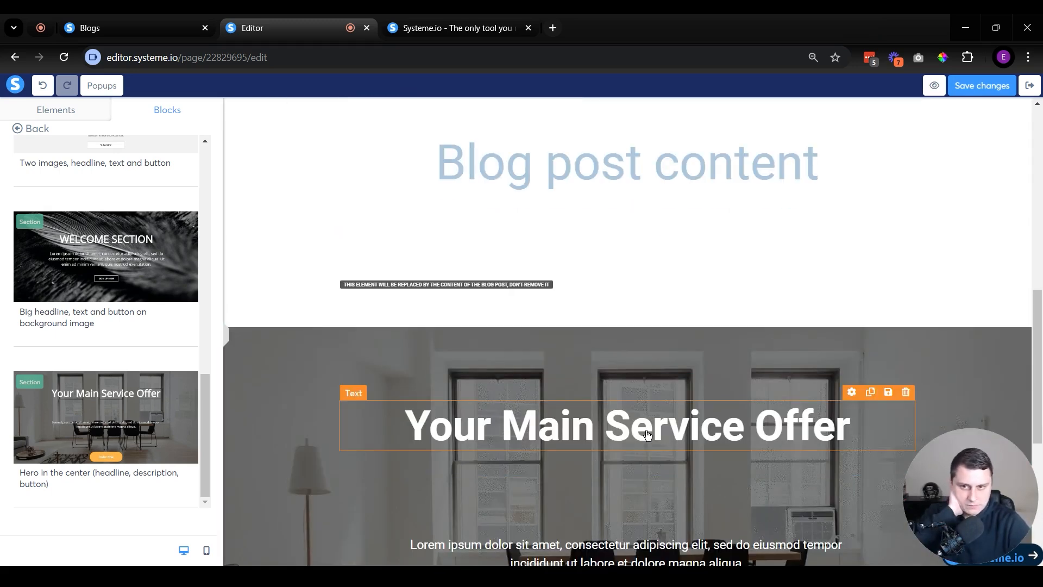
{"action": "scroll", "coordinate": [552, 384], "scroll_direction": "up", "scroll_amount": 8}
{"action": "scroll", "coordinate": [548, 387], "scroll_direction": "down", "scroll_amount": 6}
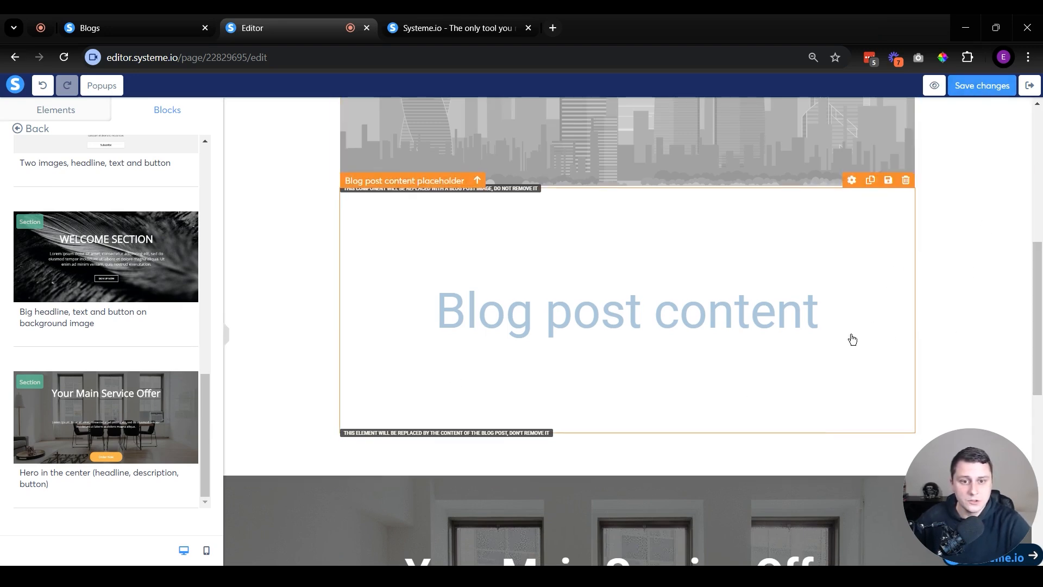
- Delete the "Your Main Service Offer" hero section from the post layout
{"action": "scroll", "coordinate": [1015, 242], "scroll_direction": "down", "scroll_amount": 5}
{"action": "left_click", "coordinate": [1023, 195]}
{"action": "left_click", "coordinate": [586, 144]}
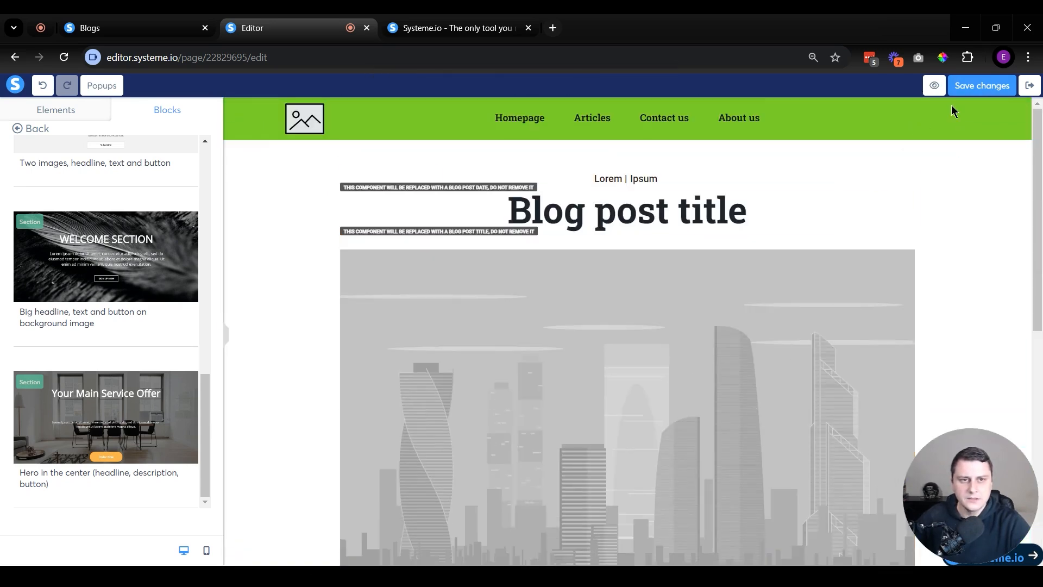
- Save the post layout and return to the Culinary blog's post list
{"action": "left_click", "coordinate": [965, 91]}
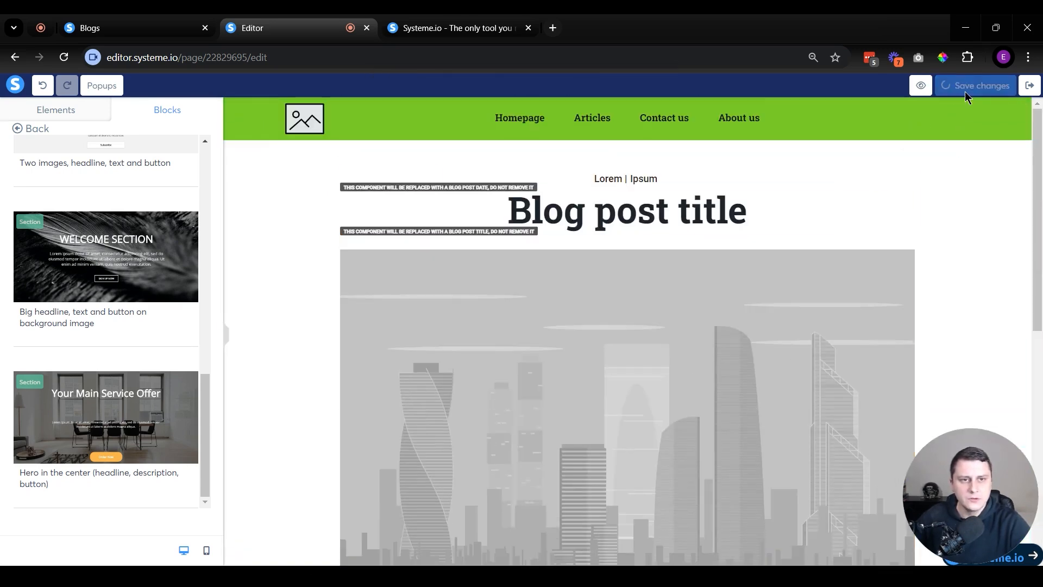
{"action": "left_click", "coordinate": [1029, 87]}
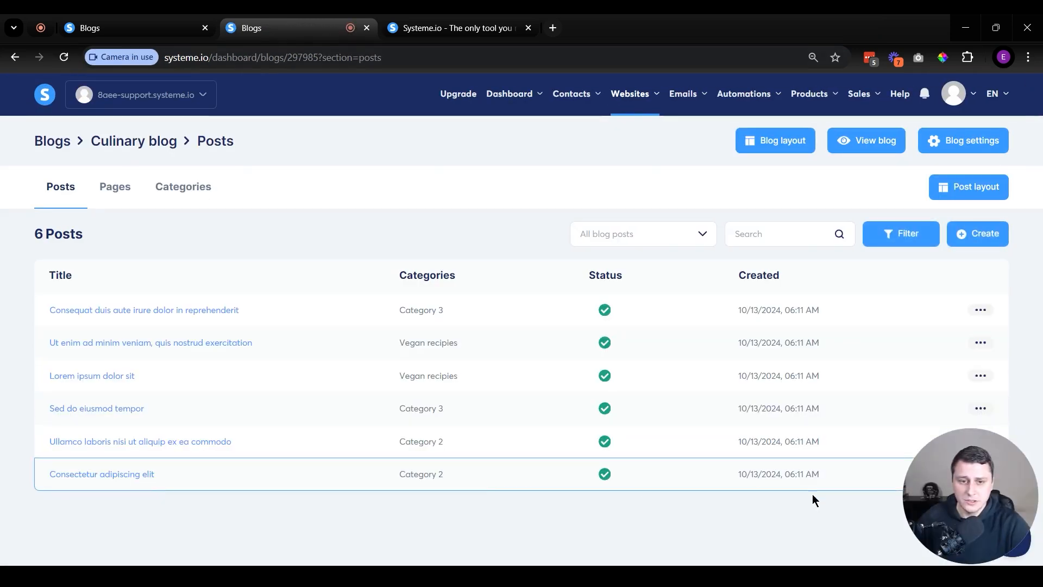
- Review the settings of the post "Consequat duis aute irure dolor in reprehenderit", including short description, URL path, image and categories, and close them without changes
{"action": "left_click_drag", "start_coordinate": [948, 516], "coordinate": [2, 555]}
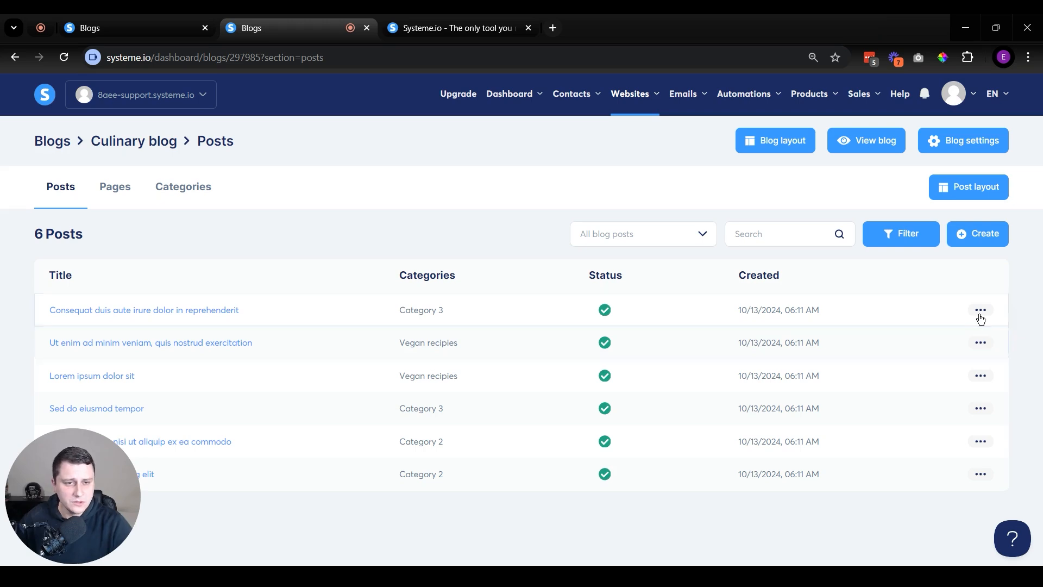
{"action": "left_click", "coordinate": [987, 315]}
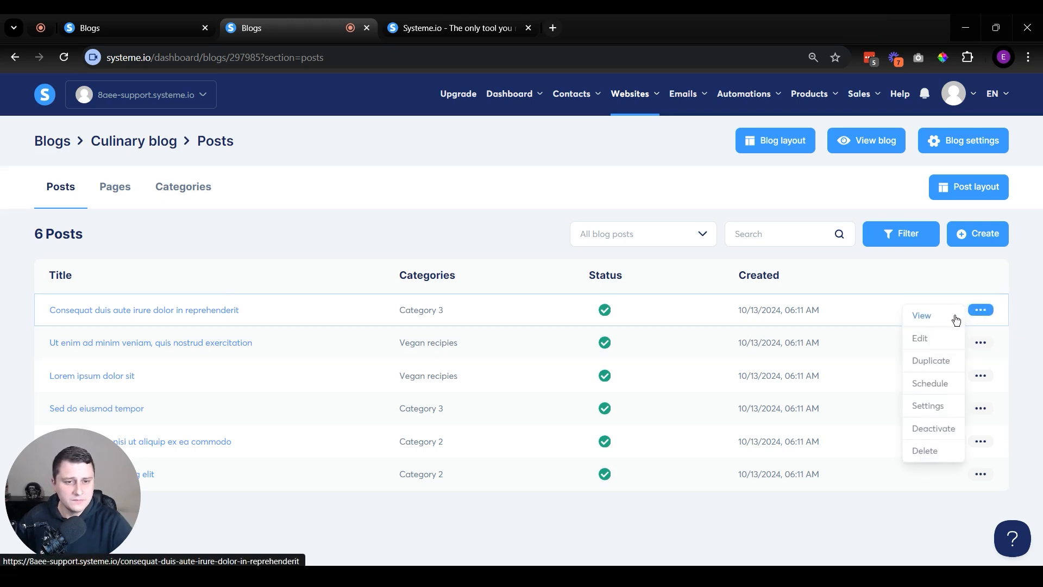
{"action": "left_click", "coordinate": [945, 416]}
{"action": "scroll", "coordinate": [544, 319], "scroll_direction": "down", "scroll_amount": 3}
{"action": "scroll", "coordinate": [543, 318], "scroll_direction": "up", "scroll_amount": 1}
{"action": "scroll", "coordinate": [543, 320], "scroll_direction": "up", "scroll_amount": 2}
{"action": "left_click_drag", "start_coordinate": [517, 303], "coordinate": [607, 303]}
{"action": "left_click_drag", "start_coordinate": [377, 253], "coordinate": [571, 255]}
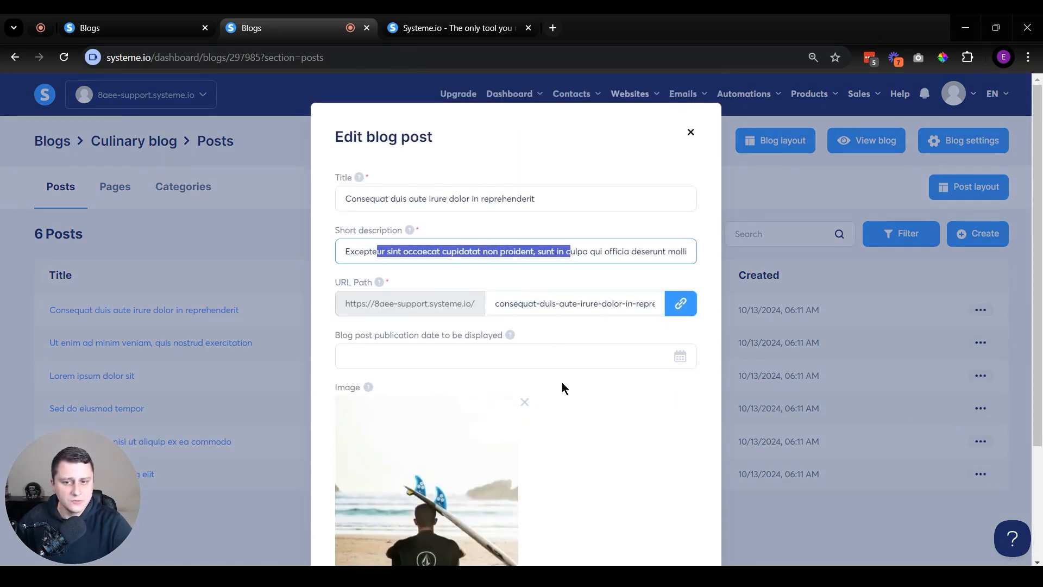
{"action": "scroll", "coordinate": [460, 372], "scroll_direction": "down", "scroll_amount": 3}
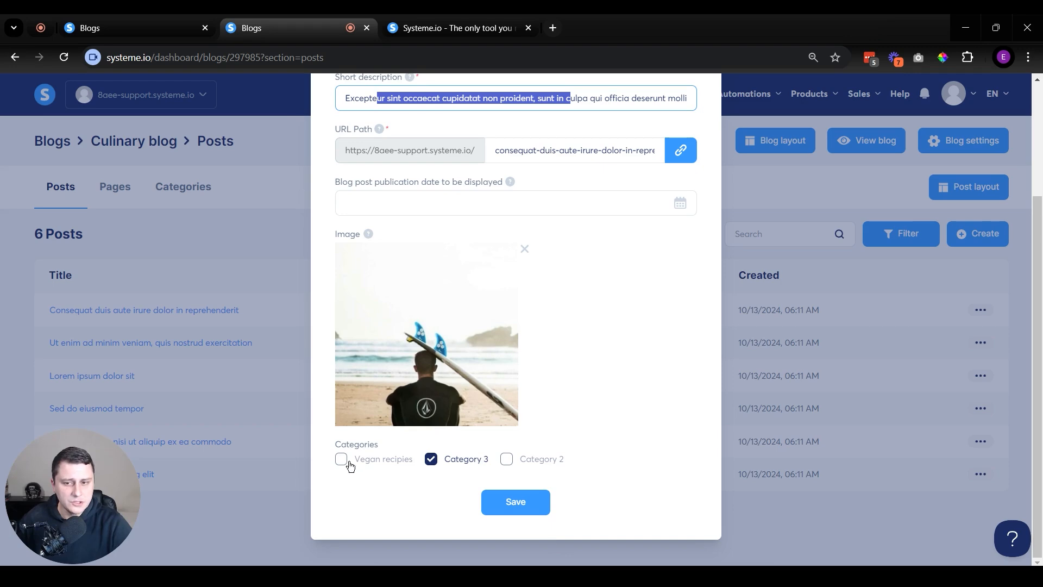
{"action": "scroll", "coordinate": [597, 444], "scroll_direction": "up", "scroll_amount": 3}
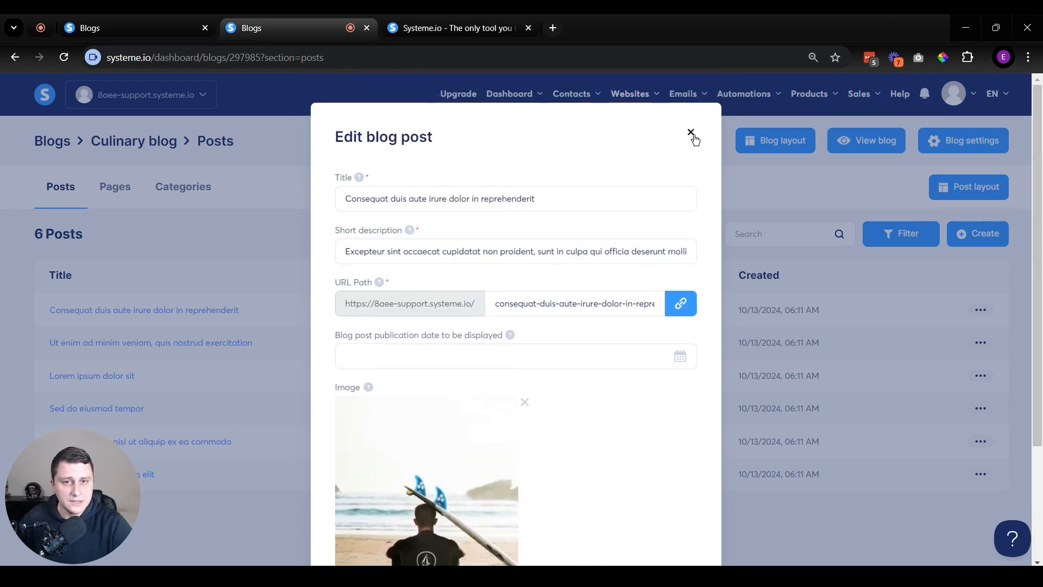
{"action": "left_click", "coordinate": [690, 134]}
{"action": "left_click", "coordinate": [981, 310]}
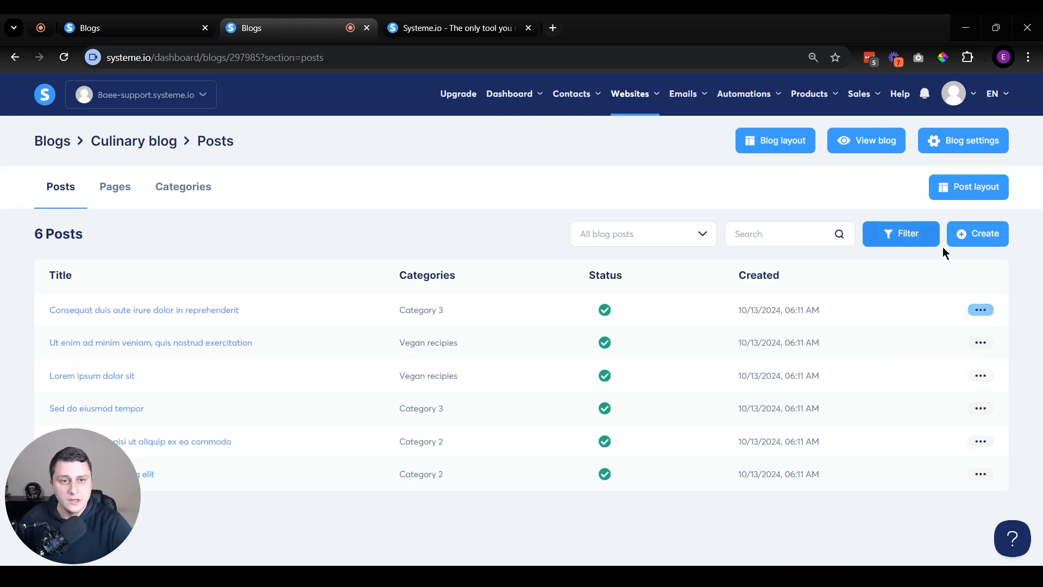
- Start a new blog post titled "Awesome vegan recipe headline" with the placeholder short description "adfadfsdfsdf"
{"action": "left_click", "coordinate": [975, 237]}
{"action": "left_click", "coordinate": [430, 216]}
{"action": "type", "text": "Awesine "}
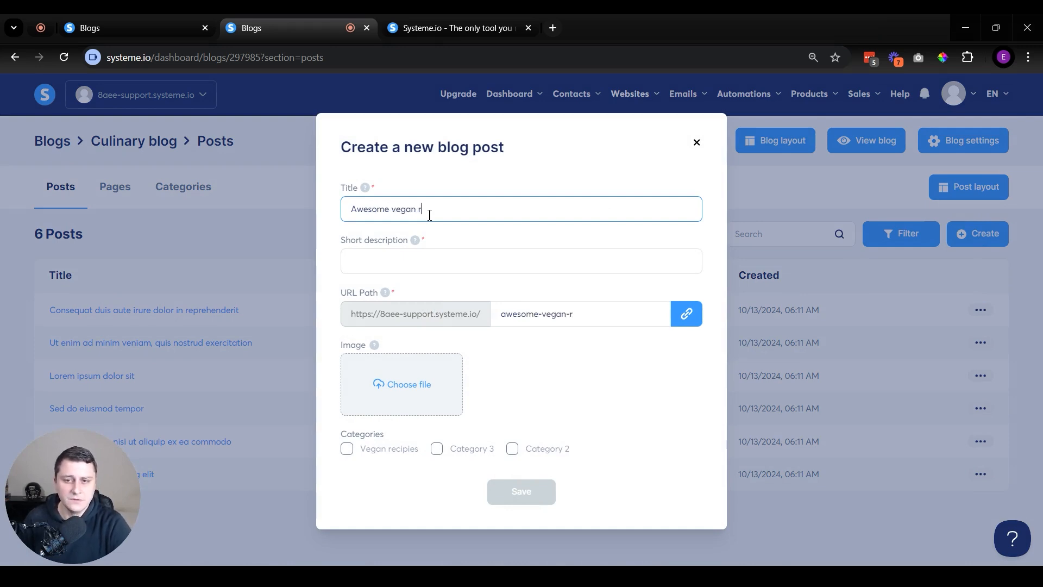
{"action": "type", "text": "vegan recipe headline"}
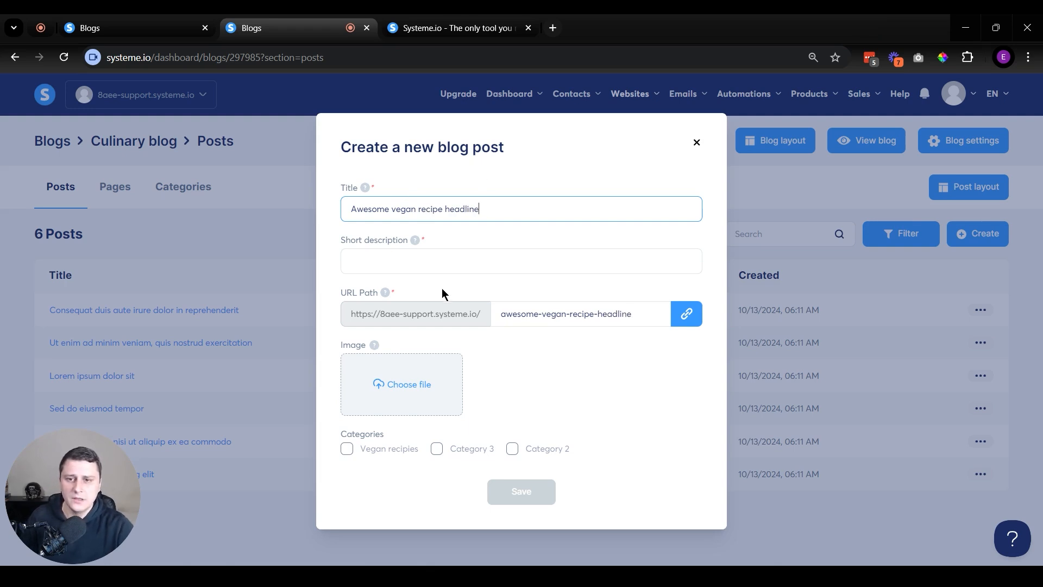
{"action": "left_click", "coordinate": [425, 264]}
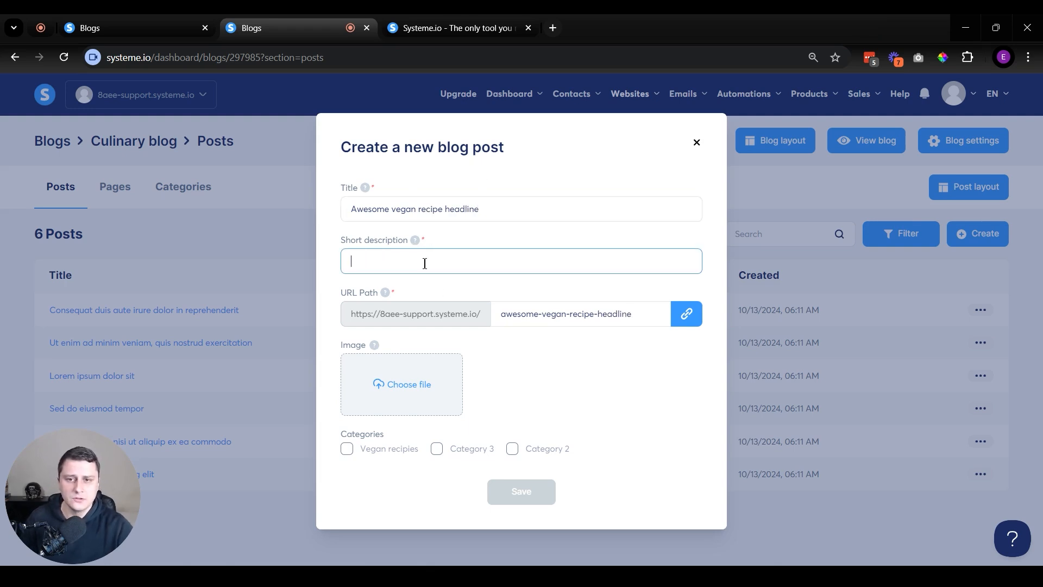
{"action": "type", "text": "adfadfsdfsdf"}
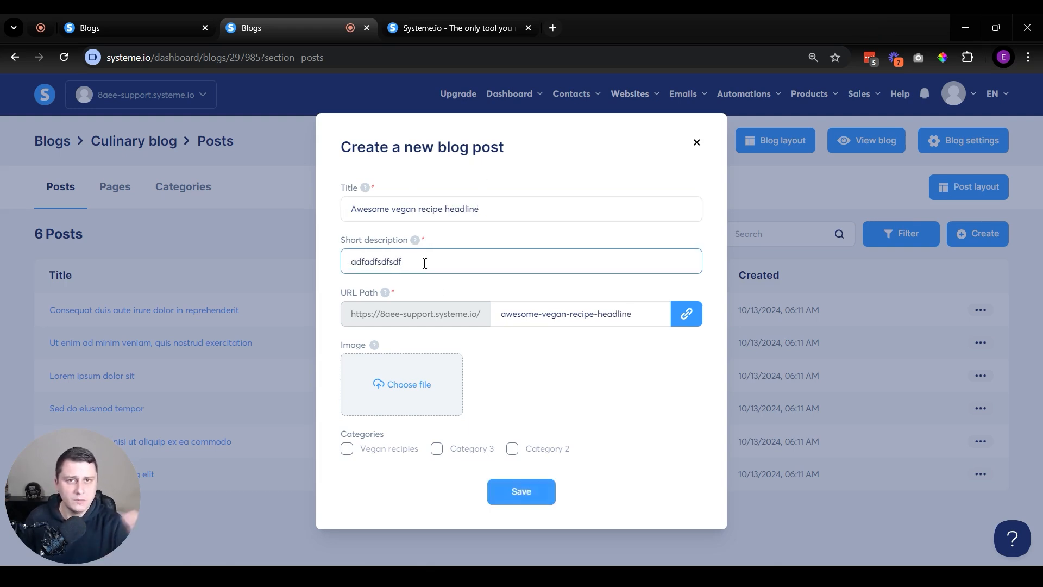
- Read the short description's help note and view the blog's home page in a new browser tab to examine the descriptions under the posts
{"action": "left_click", "coordinate": [416, 240]}
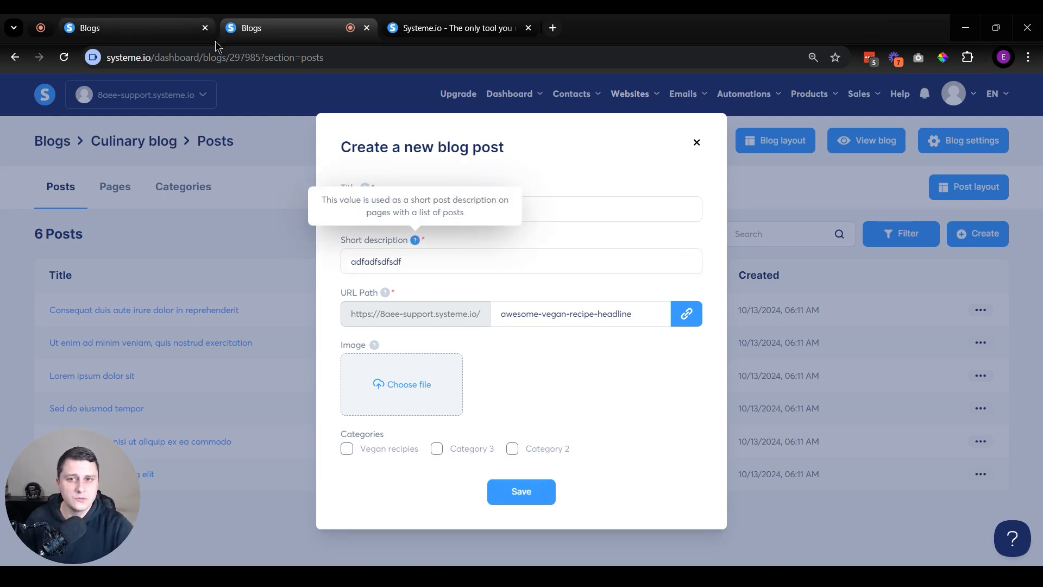
{"action": "left_click", "coordinate": [122, 18]}
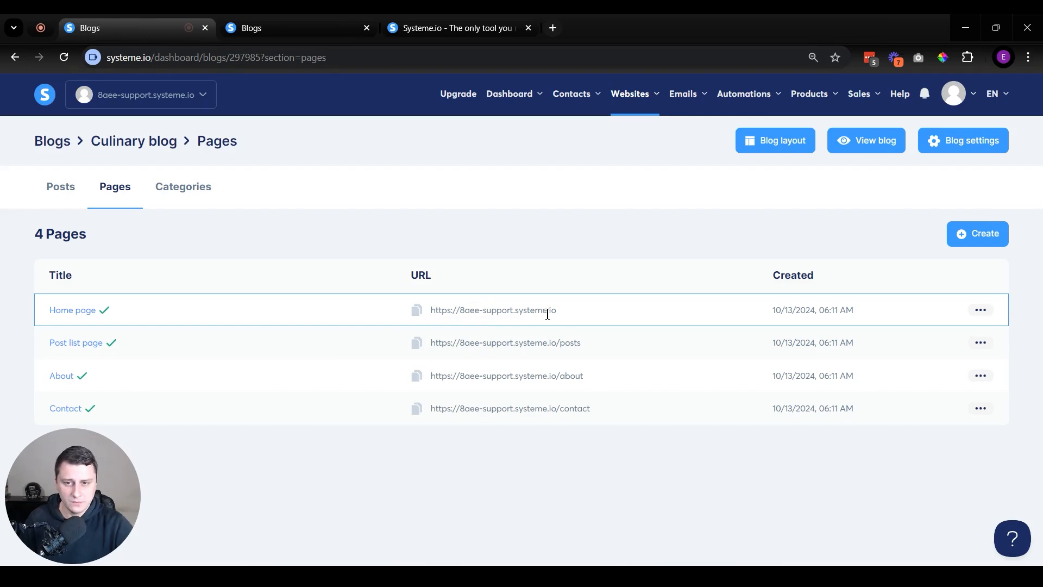
{"action": "left_click", "coordinate": [417, 311]}
{"action": "key", "text": "ctrl+t"}
{"action": "key", "text": "ctrl+v"}
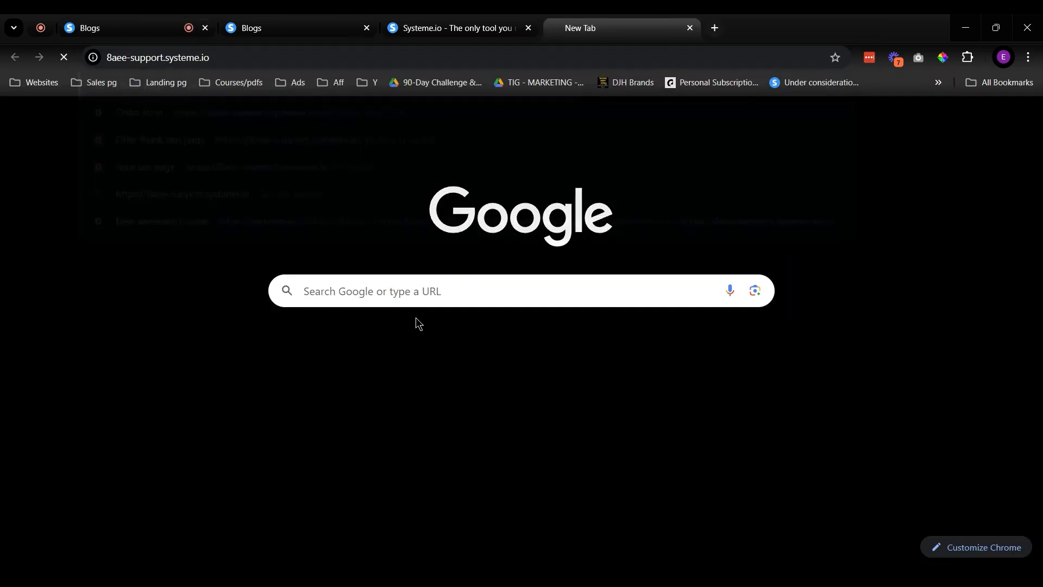
{"action": "key", "text": "Return"}
{"action": "scroll", "coordinate": [408, 324], "scroll_direction": "down", "scroll_amount": 7}
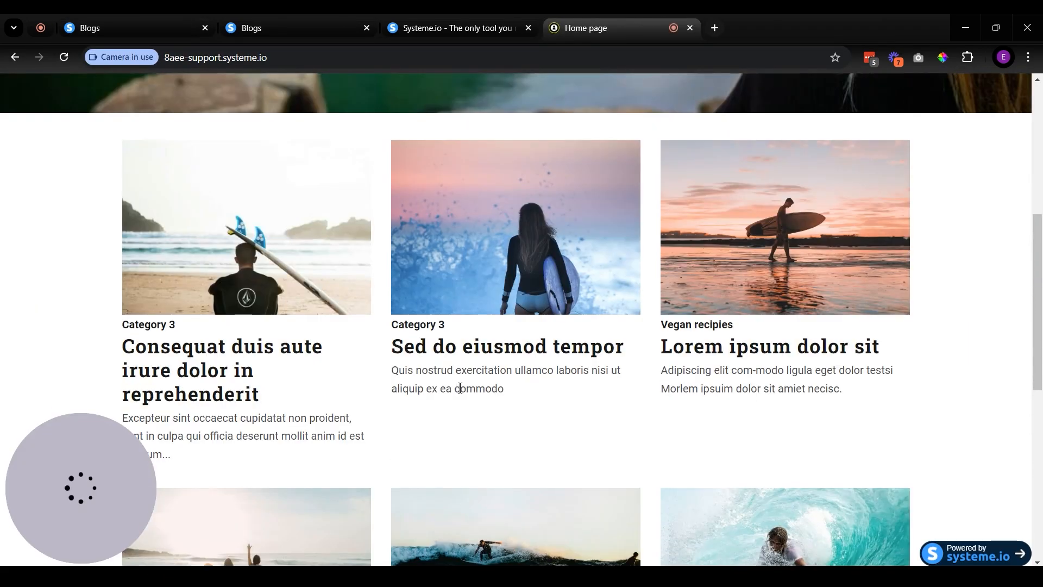
{"action": "left_click_drag", "start_coordinate": [391, 370], "coordinate": [532, 393]}
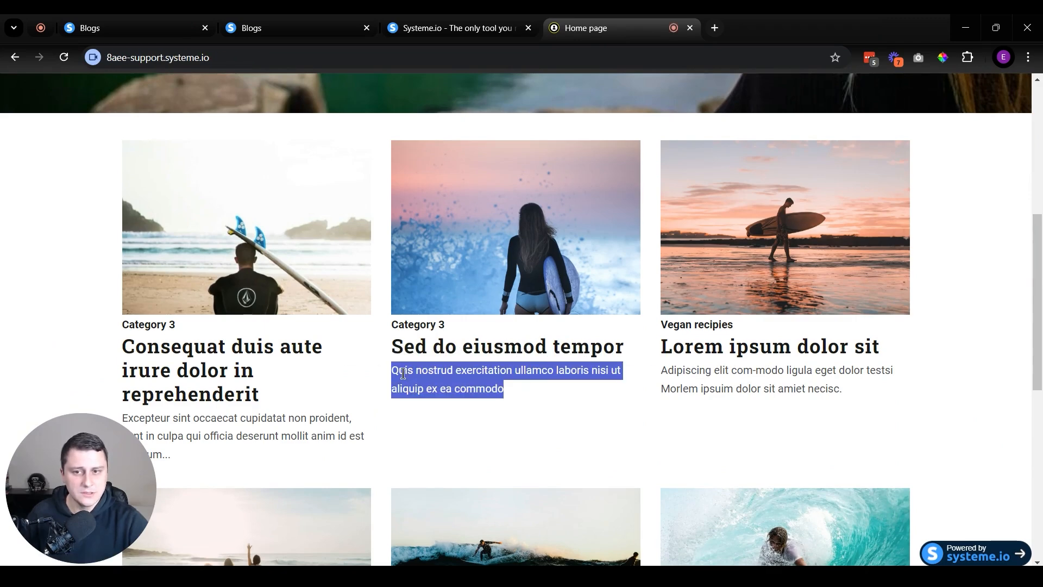
- Close the unneeded Systeme.io browser tab and set the new post's short description to "Here's my favorite vegan recipe"
{"action": "left_click", "coordinate": [423, 15]}
{"action": "left_click", "coordinate": [305, 15]}
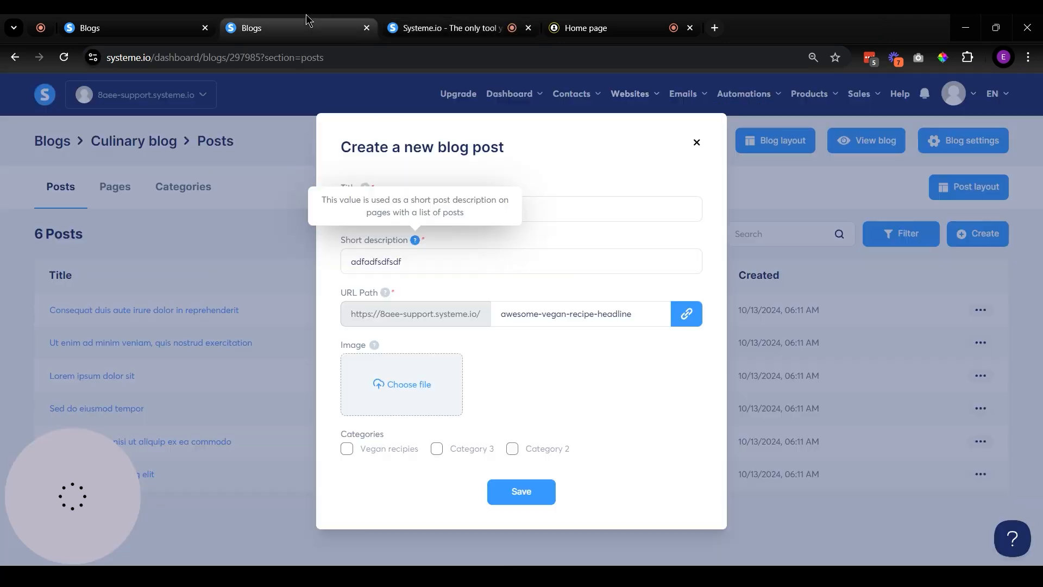
{"action": "left_click", "coordinate": [528, 28]}
{"action": "left_click", "coordinate": [129, 16]}
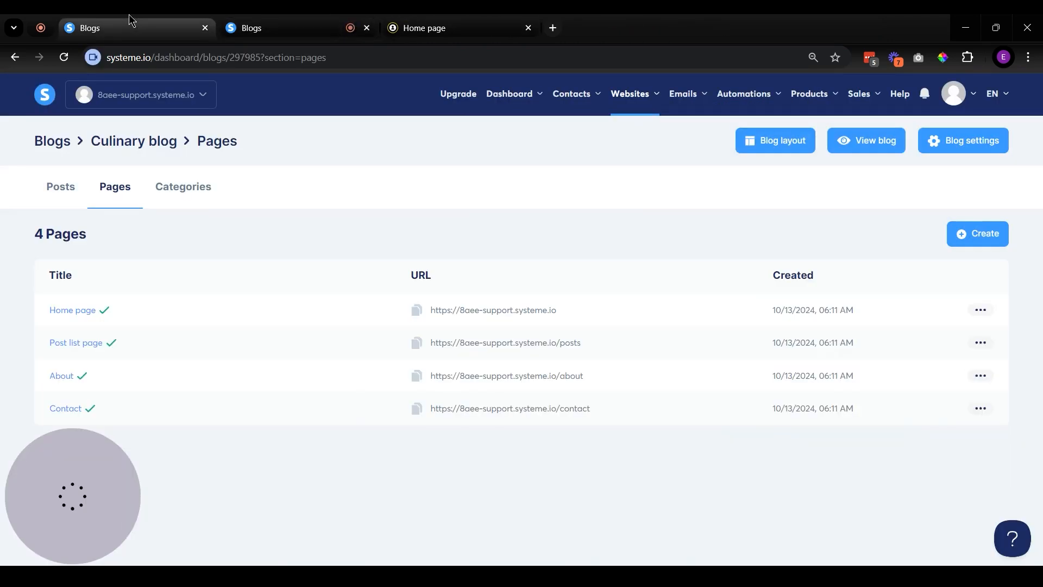
{"action": "left_click", "coordinate": [302, 16]}
{"action": "left_click_drag", "start_coordinate": [534, 262], "coordinate": [273, 268]}
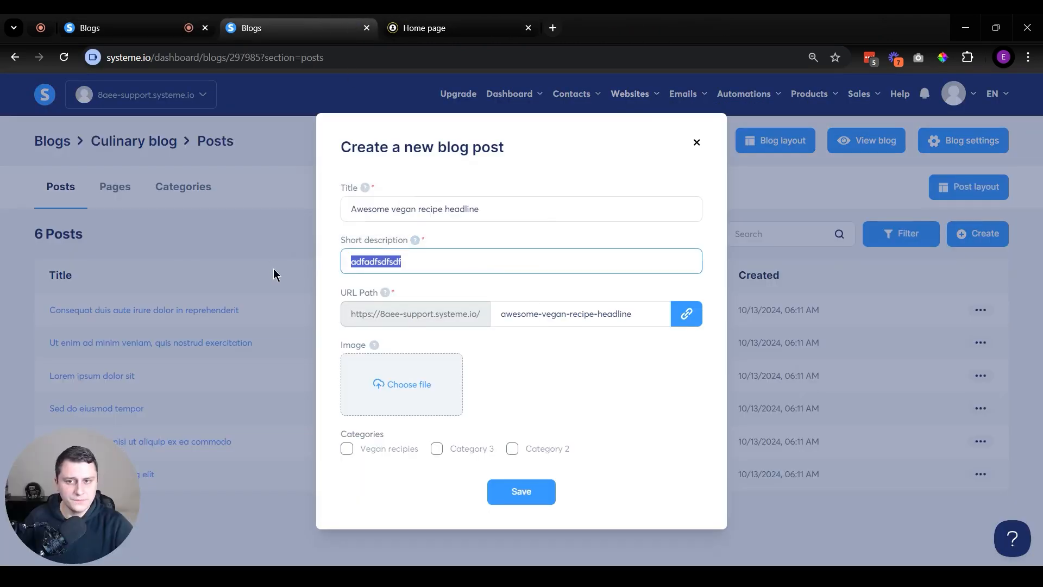
{"action": "type", "text": "Here's my favorite vegan recipe"}
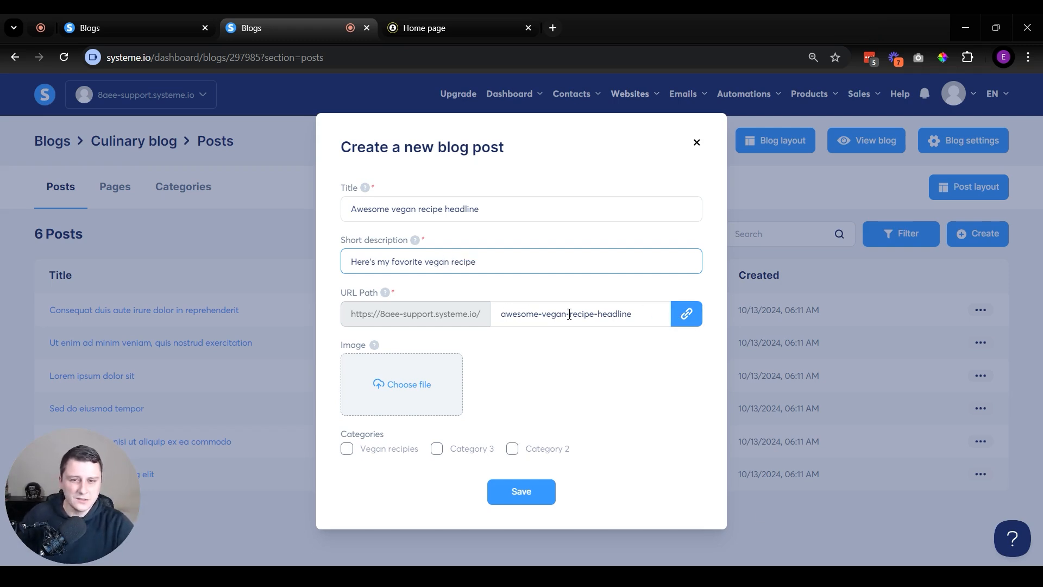
- Shorten the new post's URL path to "vegan-recipe"
{"action": "left_click_drag", "start_coordinate": [637, 317], "coordinate": [593, 324]}
{"action": "key", "text": "BackSpace"}
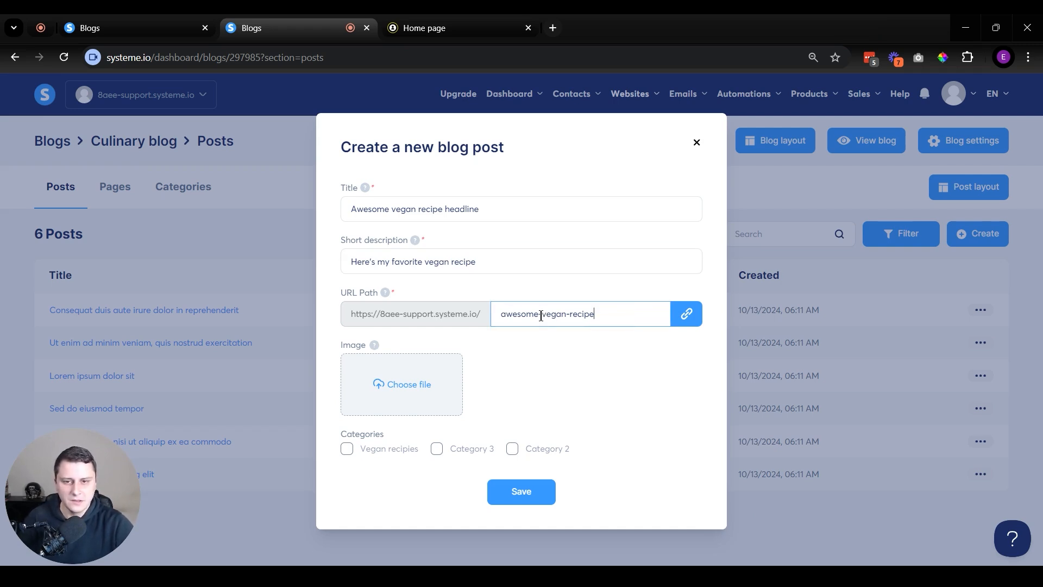
{"action": "left_click_drag", "start_coordinate": [542, 315], "coordinate": [470, 330]}
{"action": "key", "text": "BackSpace"}
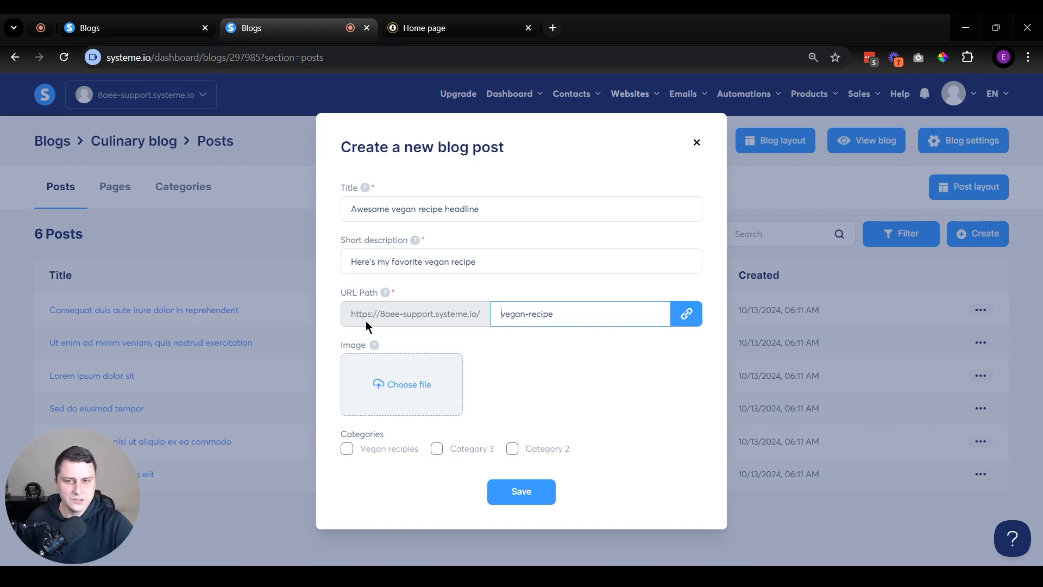
{"action": "left_click_drag", "start_coordinate": [367, 321], "coordinate": [492, 310]}
{"action": "left_click", "coordinate": [559, 318]}
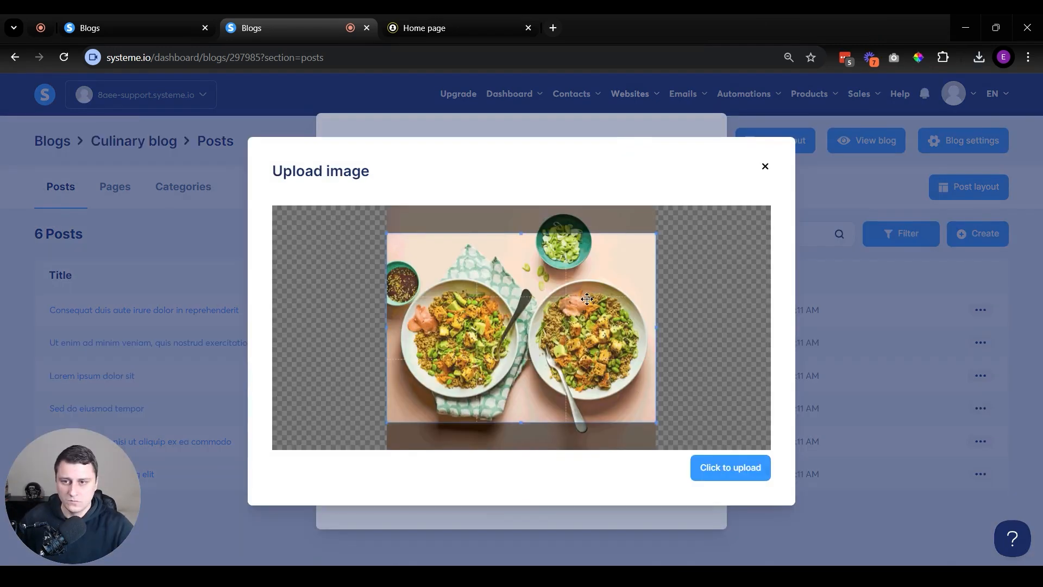
- Shift the crop area of the vegan bowls photo upward to include the small green bowl and upload it as the post image
{"action": "mouse_move", "coordinate": [508, 289]}
{"action": "left_mouse_down"}
{"action": "mouse_move", "coordinate": [508, 258]}
{"action": "mouse_move", "coordinate": [506, 279]}
{"action": "mouse_move", "coordinate": [505, 270]}
{"action": "left_mouse_up"}
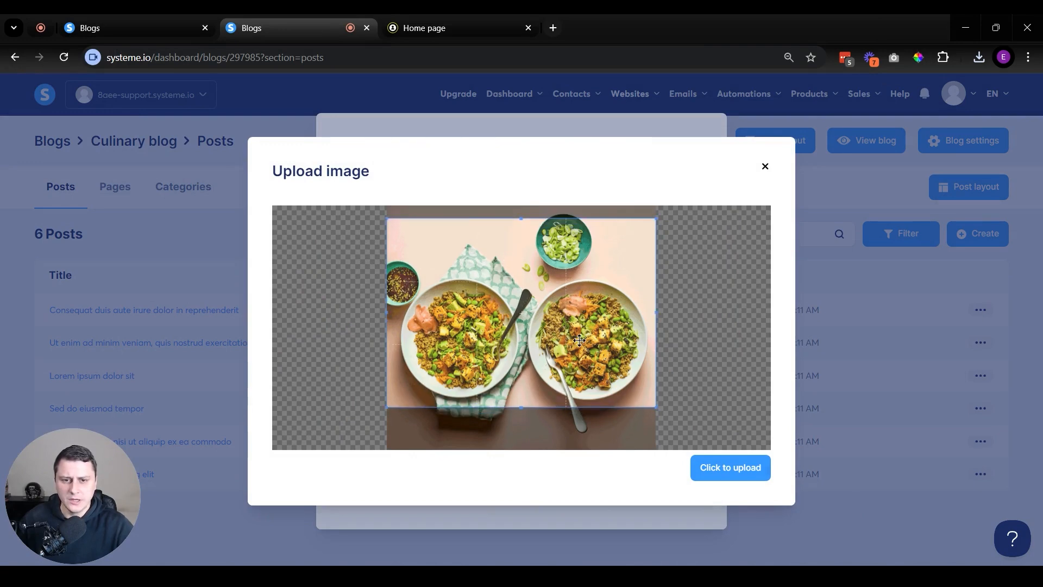
{"action": "left_click", "coordinate": [739, 475]}
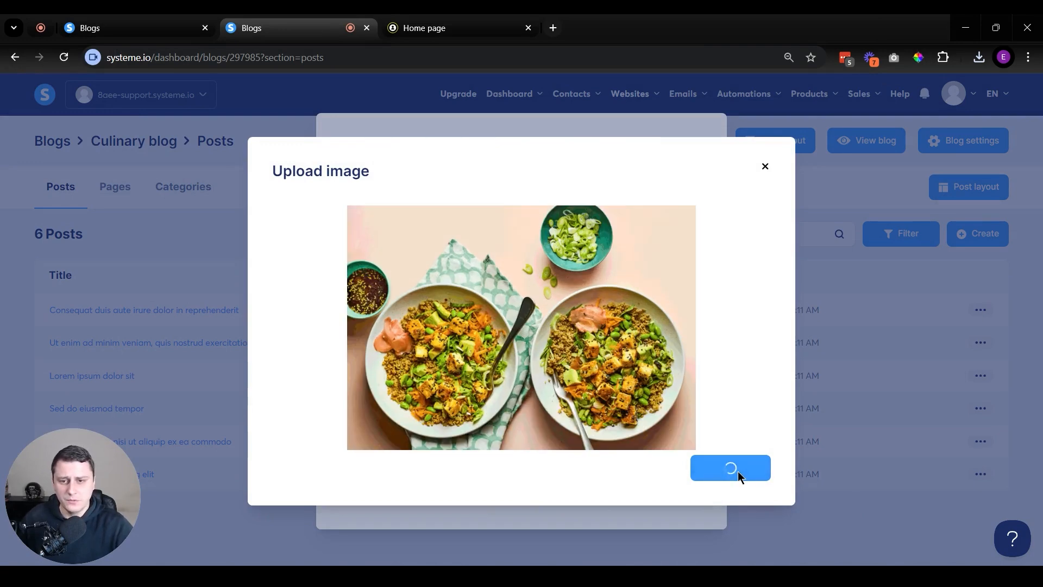
{"action": "scroll", "coordinate": [541, 344], "scroll_direction": "down", "scroll_amount": 2}
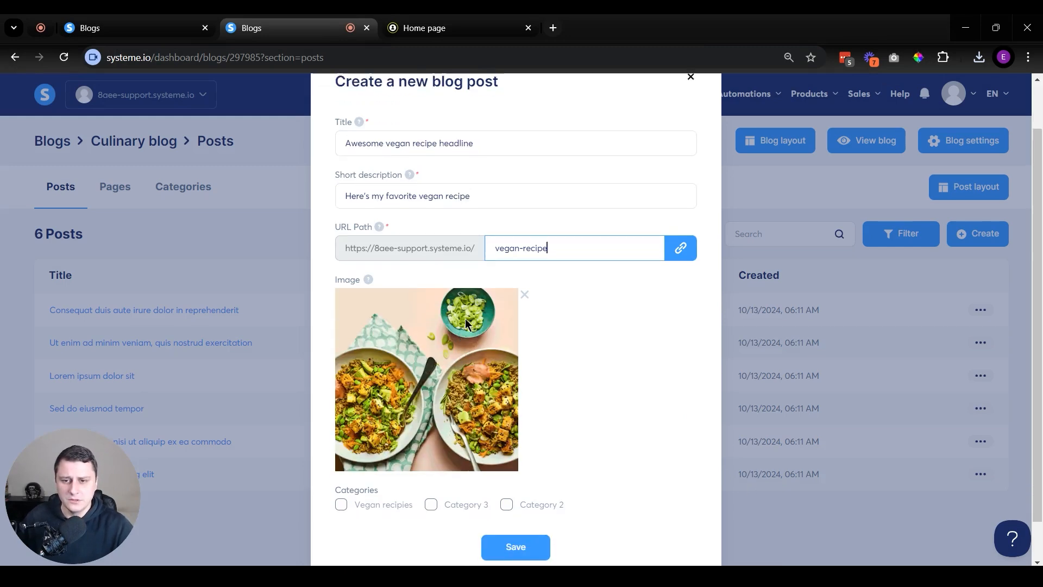
- Assign the new post to the "Vegan recipies" category and save it
{"action": "scroll", "coordinate": [541, 345], "scroll_direction": "down", "scroll_amount": 1}
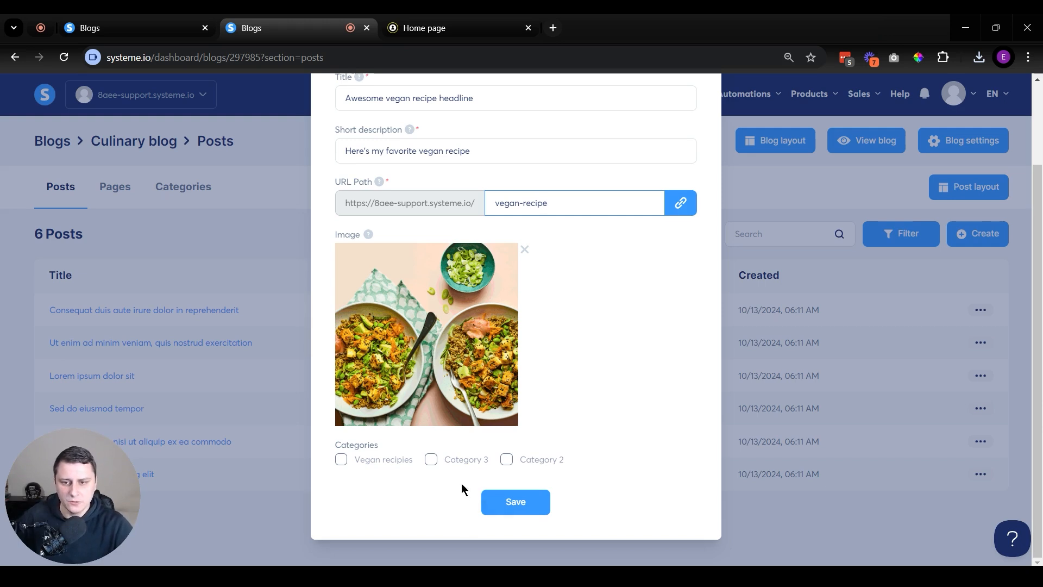
{"action": "left_click", "coordinate": [341, 460]}
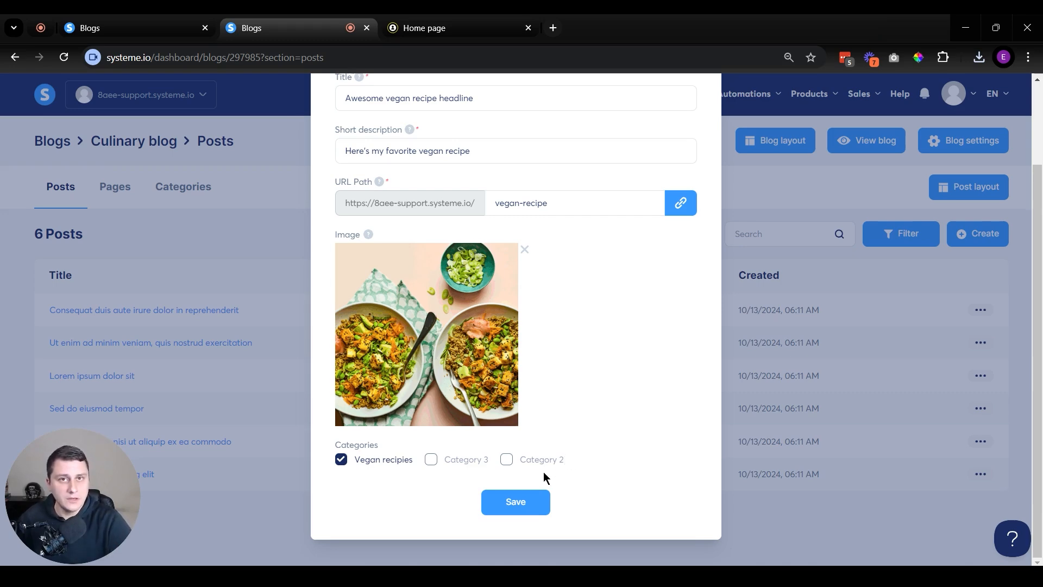
{"action": "left_click", "coordinate": [534, 501]}
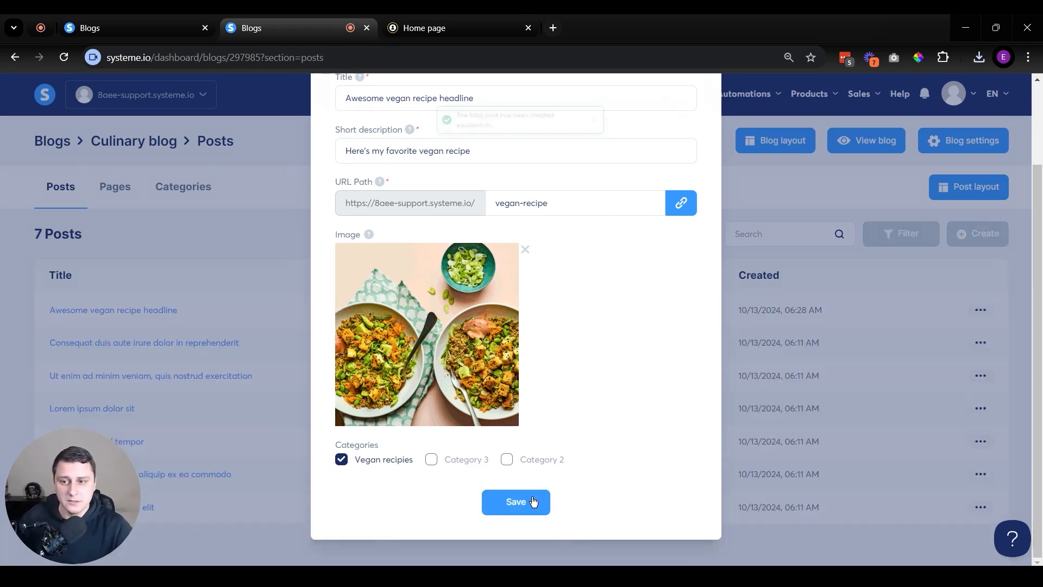
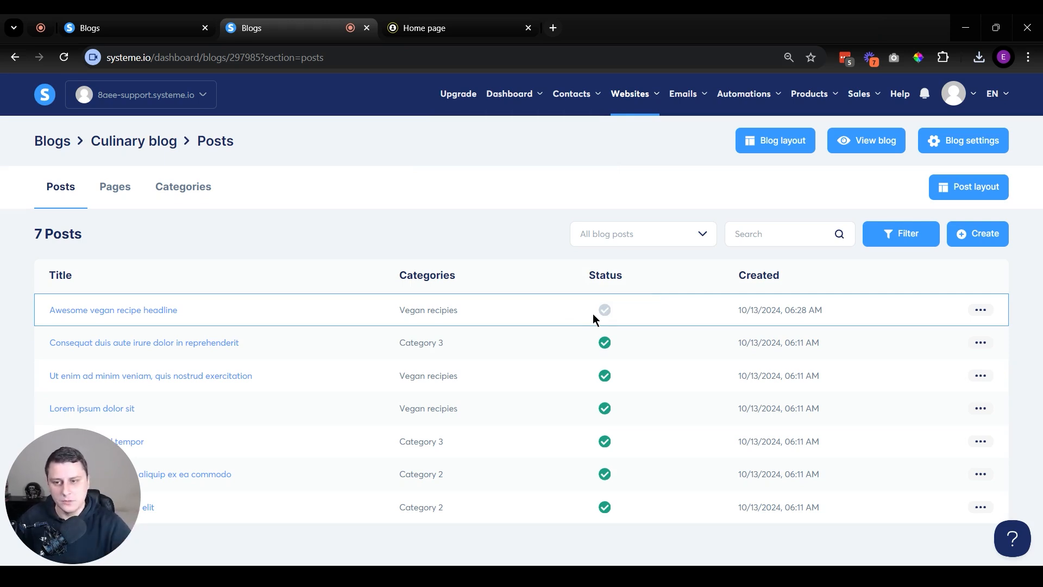
- Open the post "Awesome vegan recipe headline" in the editor and examine its category, title, image, content area and footer
{"action": "mouse_move", "coordinate": [611, 312]}
{"action": "left_click", "coordinate": [111, 311]}
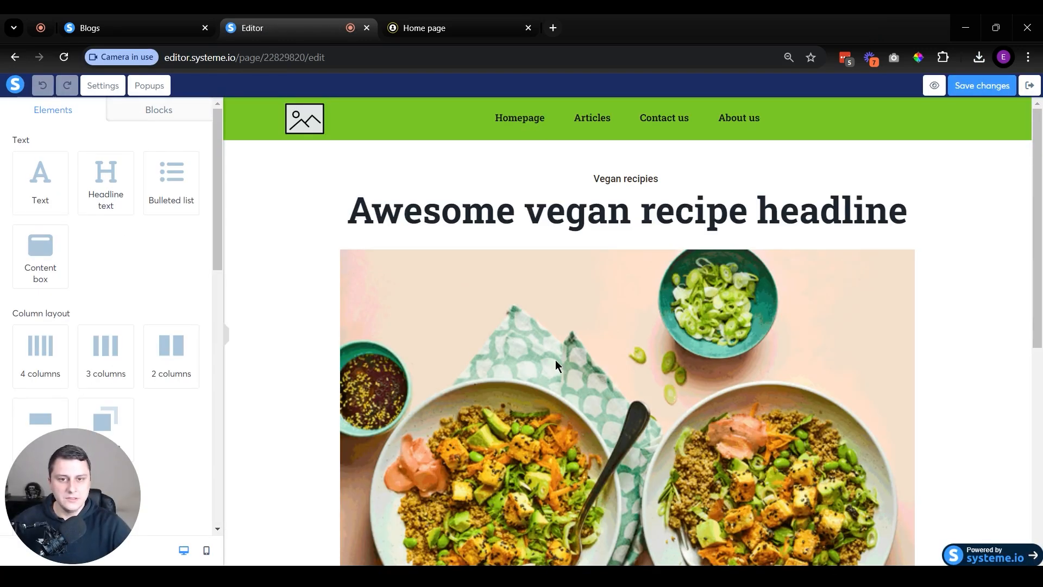
{"action": "scroll", "coordinate": [602, 276], "scroll_direction": "down", "scroll_amount": 2}
{"action": "scroll", "coordinate": [603, 276], "scroll_direction": "up", "scroll_amount": 2}
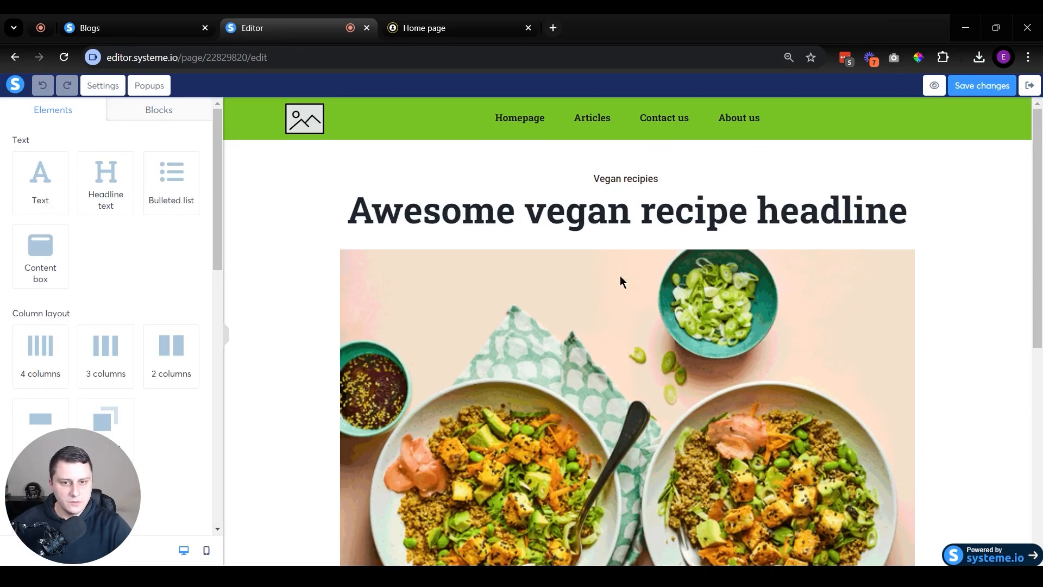
{"action": "triple_click", "coordinate": [862, 220]}
{"action": "left_click", "coordinate": [717, 213]}
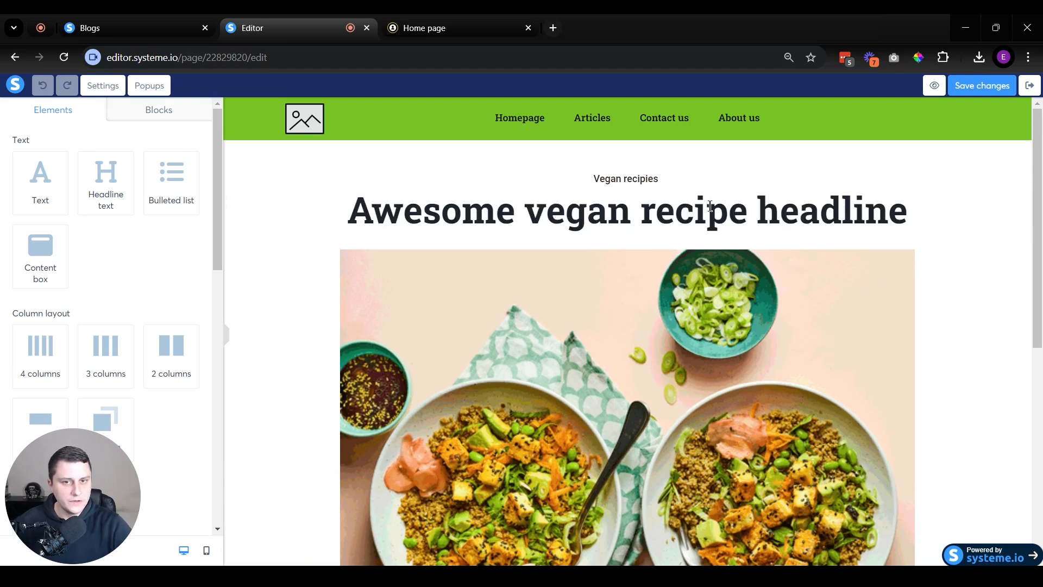
{"action": "left_click_drag", "start_coordinate": [593, 180], "coordinate": [845, 182]}
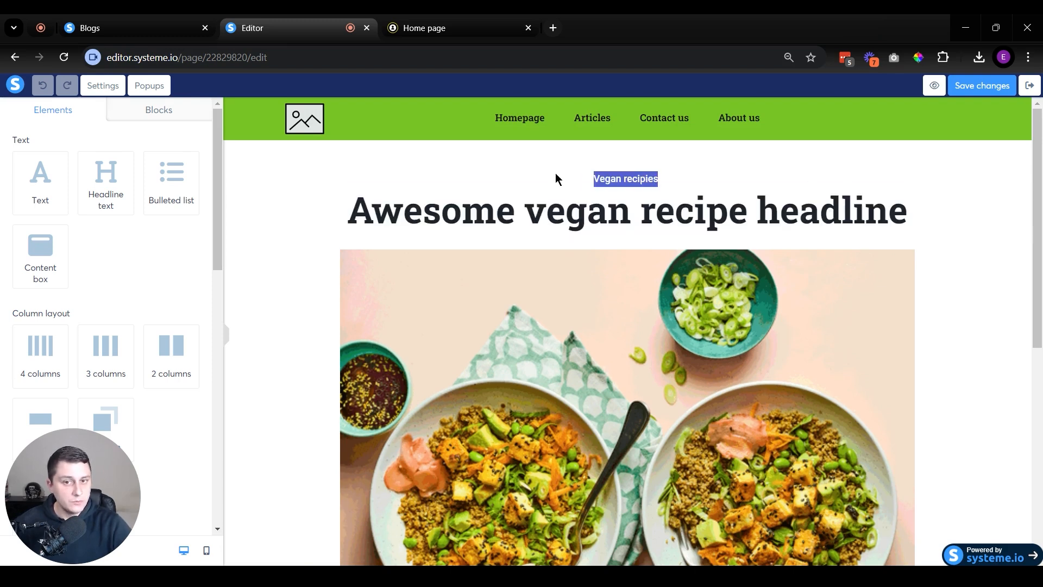
{"action": "scroll", "coordinate": [756, 197], "scroll_direction": "down", "scroll_amount": 1}
{"action": "left_click_drag", "start_coordinate": [371, 142], "coordinate": [975, 243]}
{"action": "left_click", "coordinate": [975, 243]}
{"action": "scroll", "coordinate": [936, 282], "scroll_direction": "down", "scroll_amount": 6}
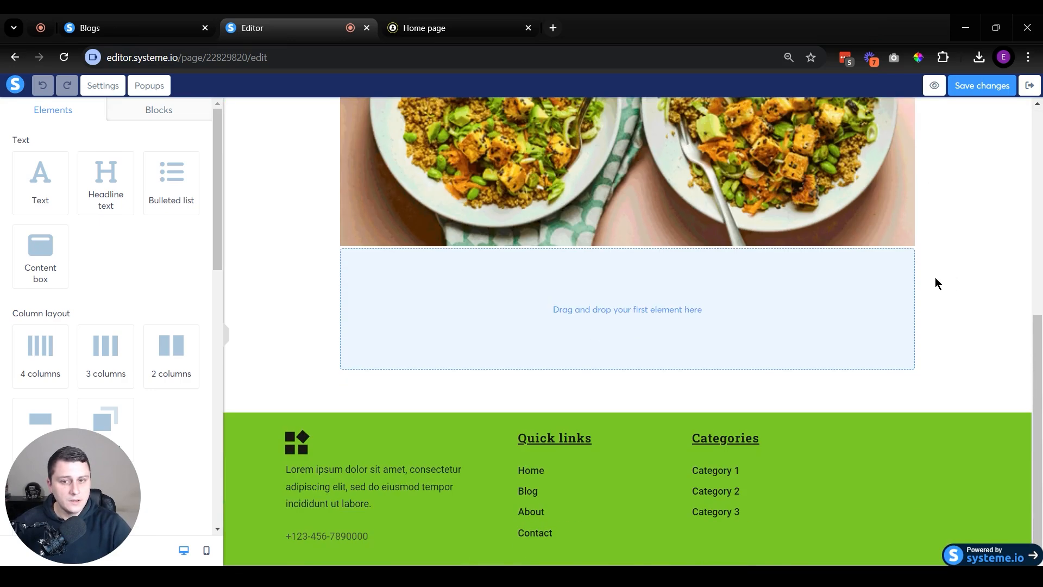
{"action": "scroll", "coordinate": [936, 282], "scroll_direction": "up", "scroll_amount": 8}
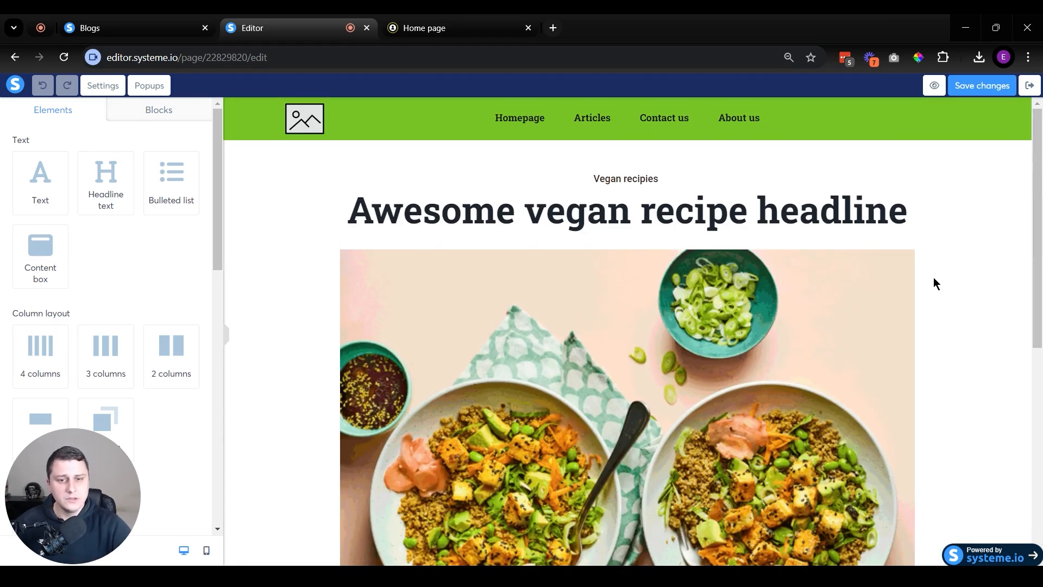
- Add a headline to the empty content area below the vegan bowls photo and format it as H1
{"action": "scroll", "coordinate": [631, 298], "scroll_direction": "down", "scroll_amount": 3}
{"action": "scroll", "coordinate": [612, 302], "scroll_direction": "down", "scroll_amount": 2}
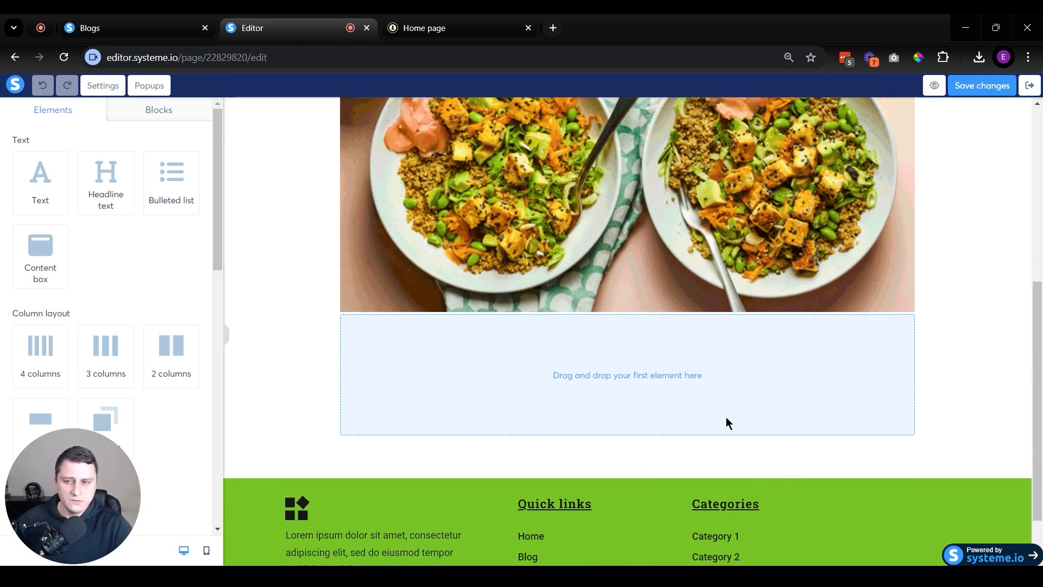
{"action": "left_click_drag", "start_coordinate": [105, 194], "coordinate": [664, 365]}
{"action": "left_click", "coordinate": [652, 378]}
{"action": "triple_click", "coordinate": [651, 365]}
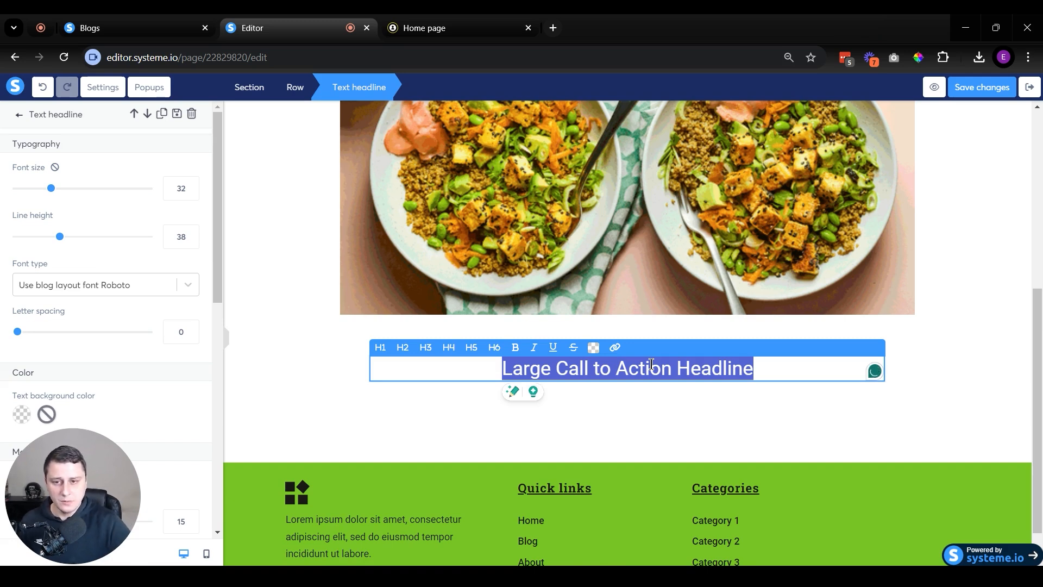
{"action": "left_click", "coordinate": [382, 348]}
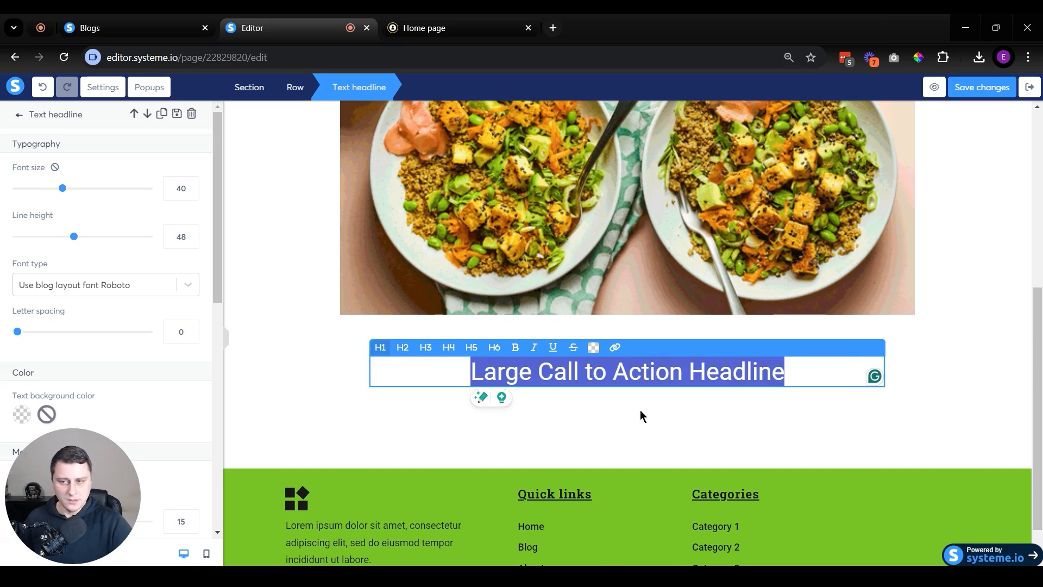
- Add a second headline directly below the H1 headline and format it as H2
{"action": "left_click", "coordinate": [256, 296]}
{"action": "left_click_drag", "start_coordinate": [108, 168], "coordinate": [608, 384]}
{"action": "triple_click", "coordinate": [604, 413]}
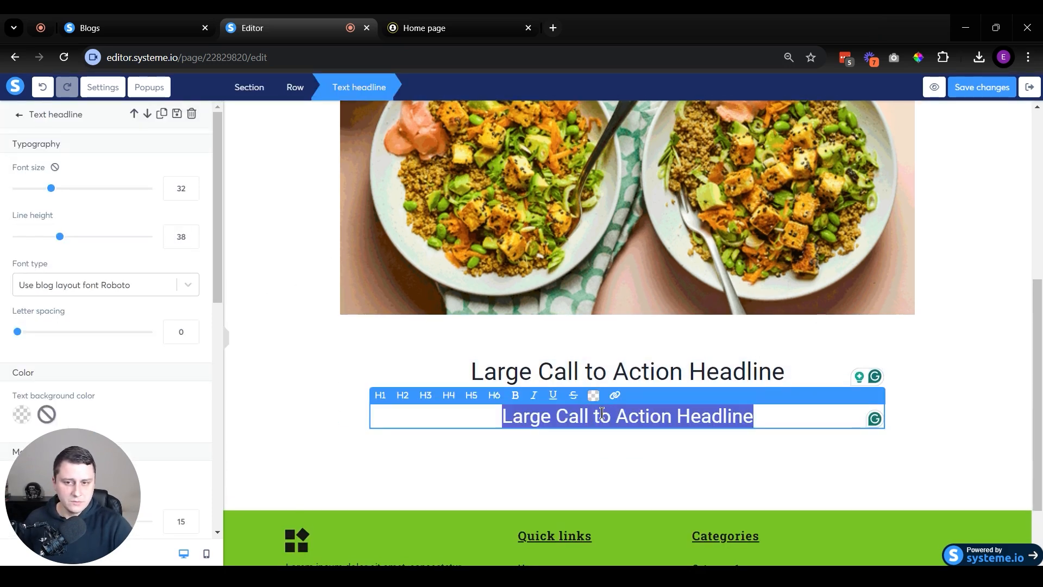
{"action": "left_click", "coordinate": [450, 482]}
- Add a text paragraph below the second headline and align it to the left
{"action": "left_click_drag", "start_coordinate": [156, 182], "coordinate": [45, 259]}
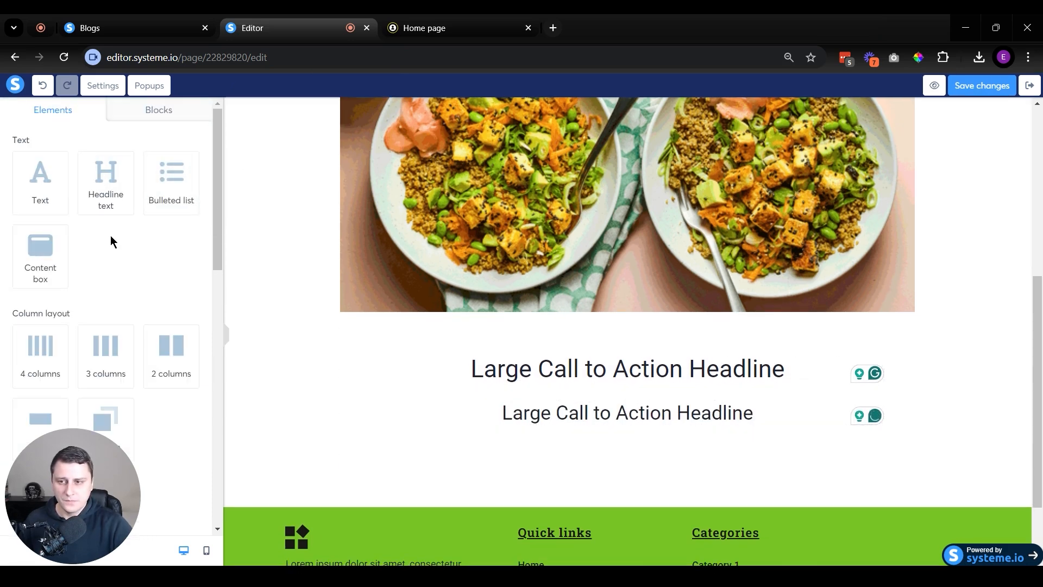
{"action": "left_click_drag", "start_coordinate": [48, 182], "coordinate": [587, 444]}
{"action": "scroll", "coordinate": [456, 387], "scroll_direction": "down", "scroll_amount": 2}
{"action": "left_click", "coordinate": [457, 329]}
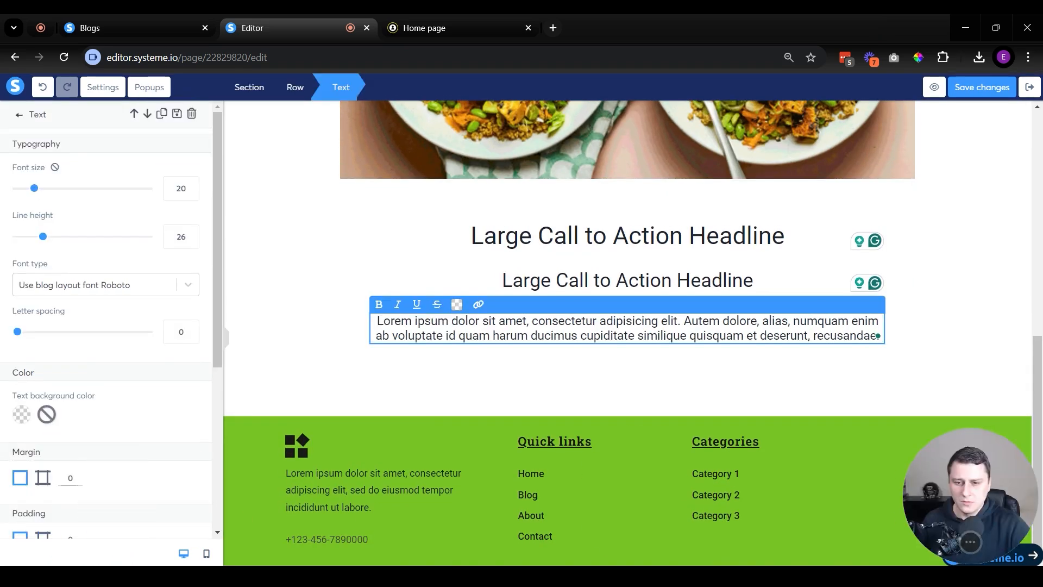
{"action": "scroll", "coordinate": [154, 419], "scroll_direction": "down", "scroll_amount": 5}
{"action": "left_click", "coordinate": [44, 305]}
{"action": "left_click", "coordinate": [637, 354]}
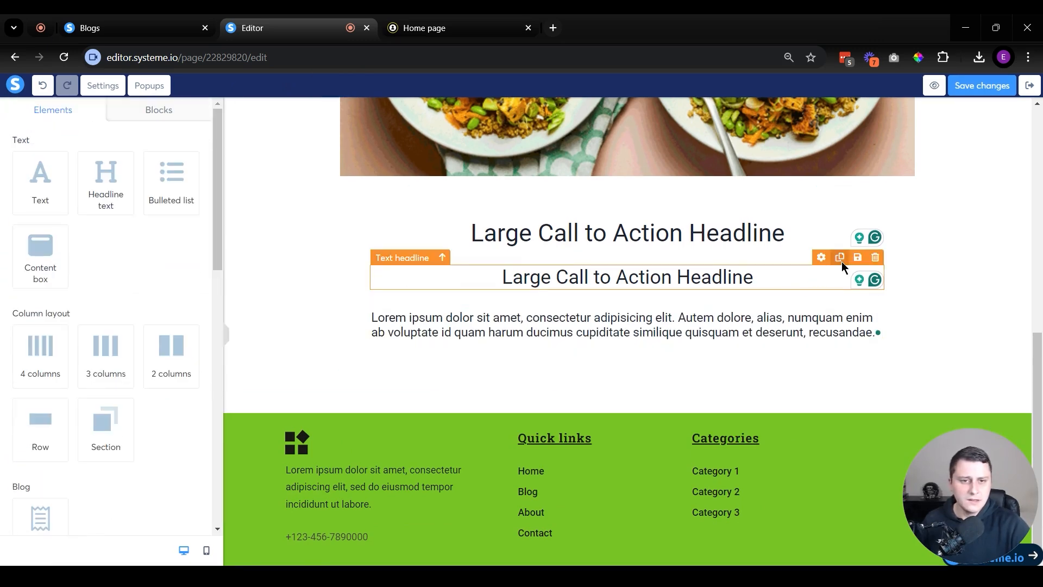
- Duplicate the H2 headline, place the copy below the paragraph, and prefix the two headlines with "1." and "2."
{"action": "left_click", "coordinate": [840, 257]}
{"action": "left_click_drag", "start_coordinate": [683, 318], "coordinate": [649, 395]}
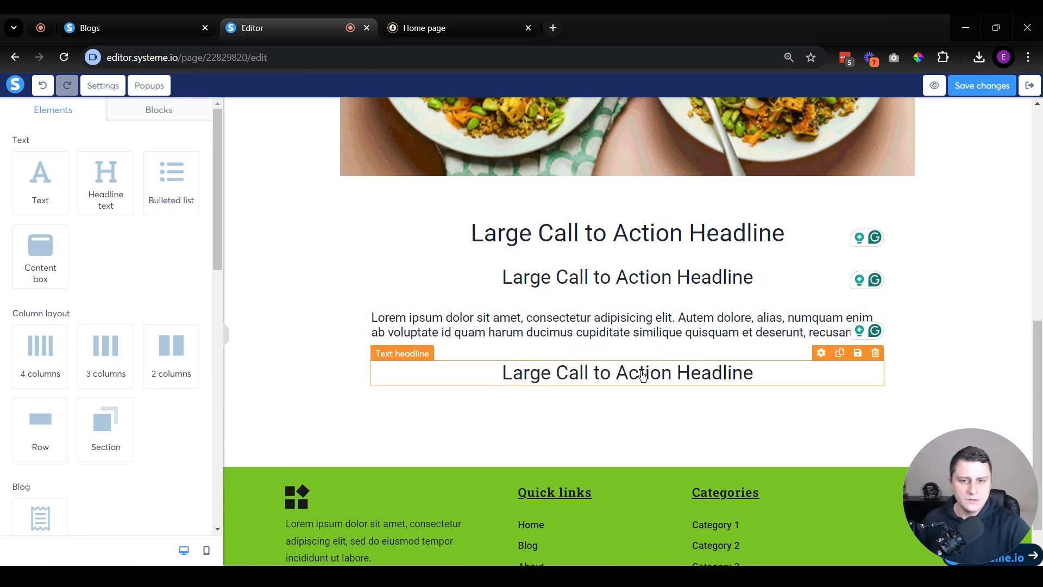
{"action": "triple_click", "coordinate": [582, 278]}
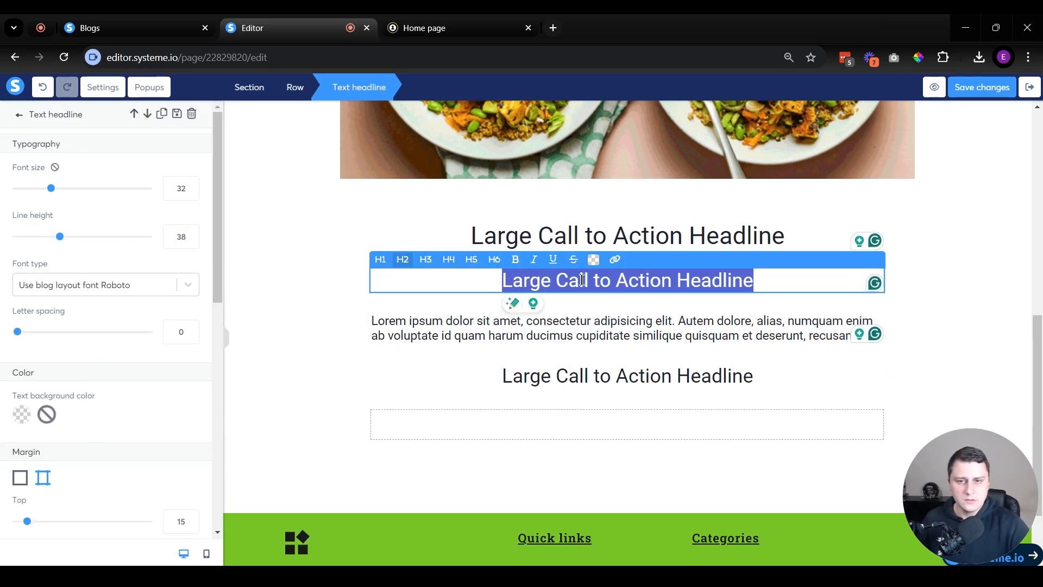
{"action": "key", "text": "Home"}
{"action": "type", "text": "1."}
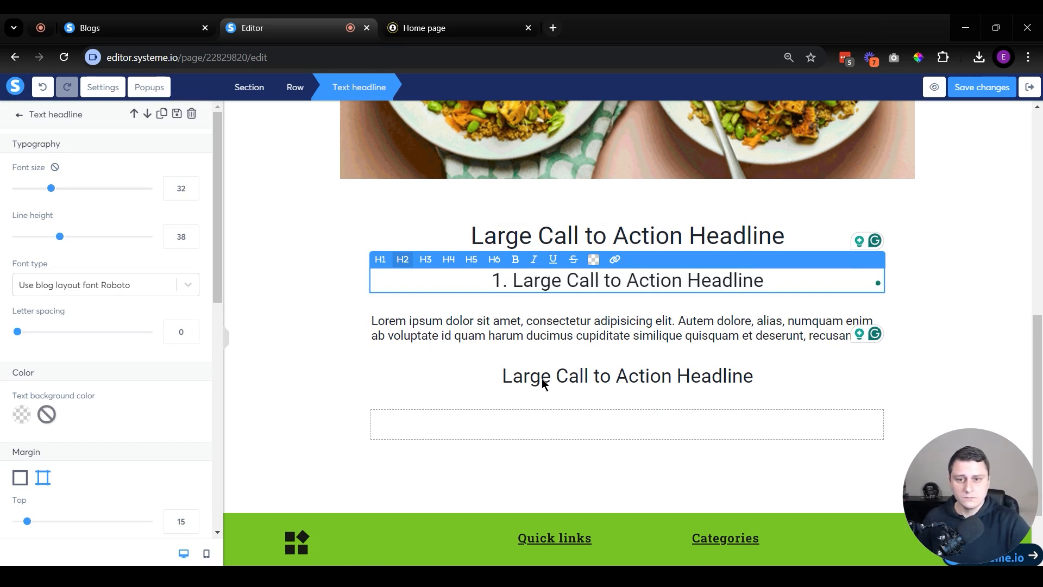
{"action": "left_click", "coordinate": [543, 383]}
{"action": "left_click", "coordinate": [504, 382]}
{"action": "type", "text": "2."}
{"action": "key", "text": "Escape"}
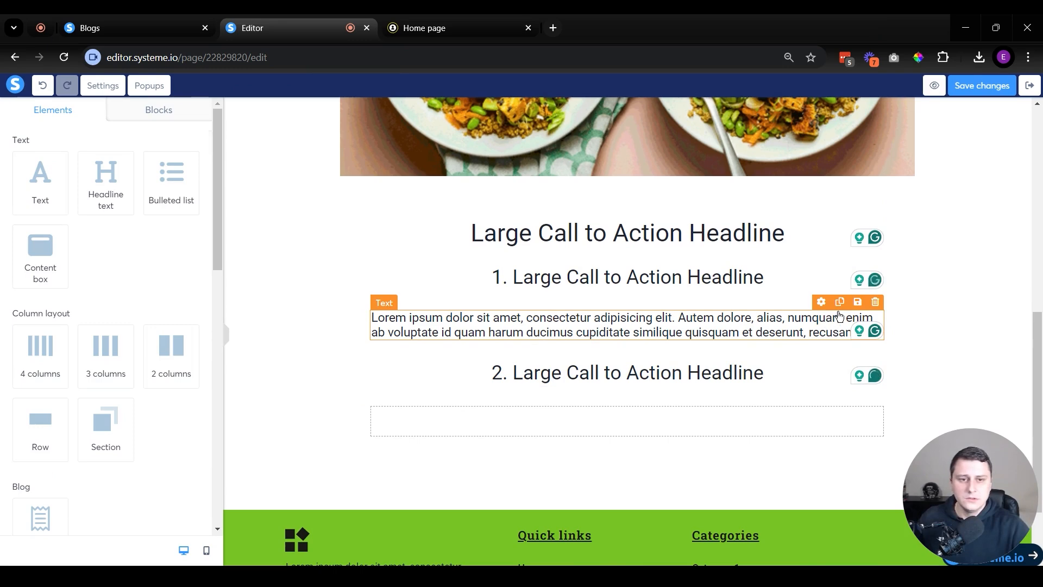
- Duplicate the paragraph below headline 2 and replace the first paragraph's text with "Introduction dsjgvslgvnslknvblsdnbfsd"
{"action": "left_click", "coordinate": [840, 303]}
{"action": "left_click_drag", "start_coordinate": [691, 359], "coordinate": [676, 463]}
{"action": "double_click", "coordinate": [579, 335]}
{"action": "key", "text": "ctrl+a"}
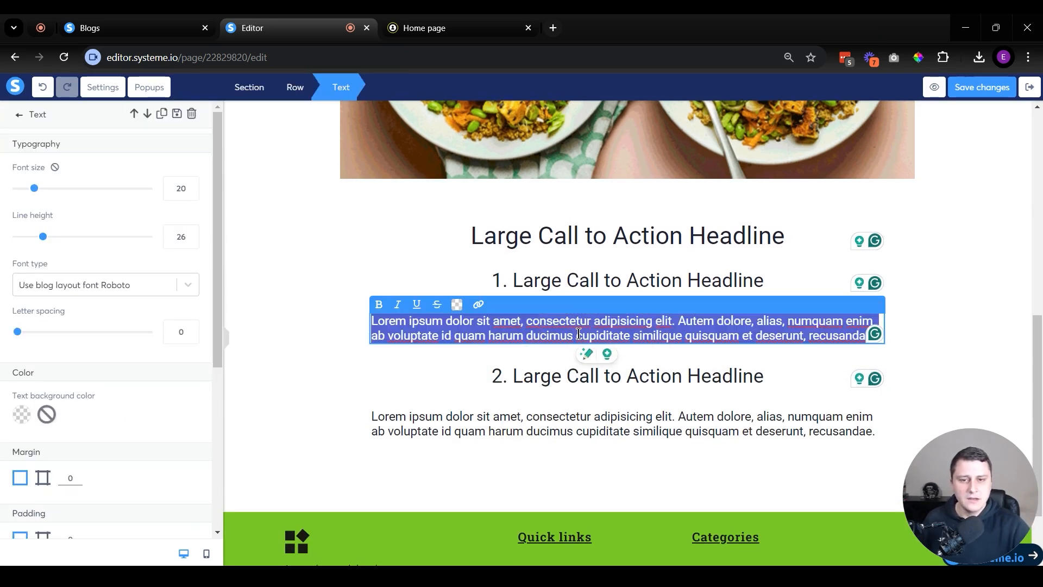
{"action": "type", "text": "Introduction dsjgvsl"}
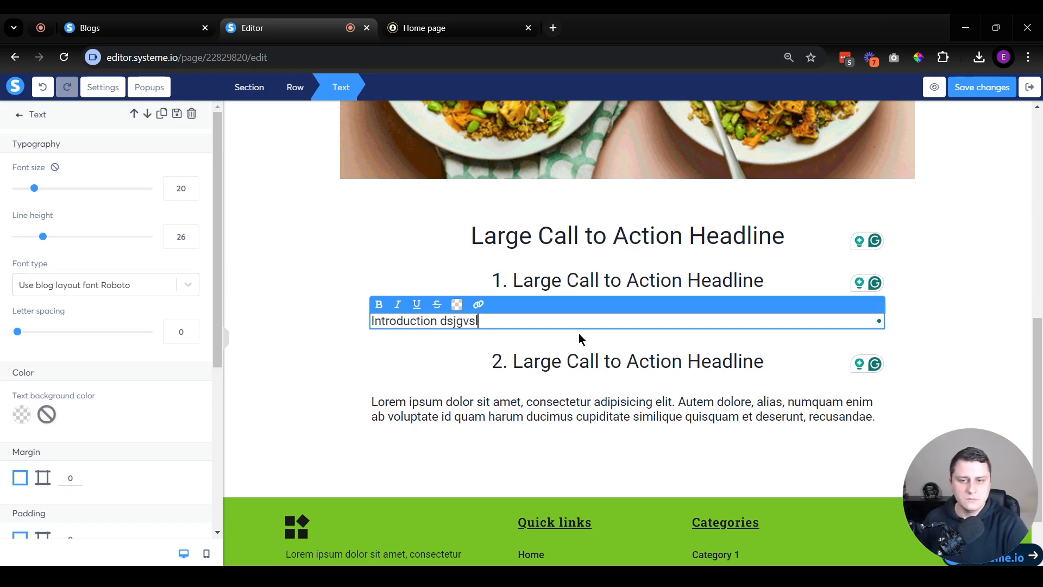
{"action": "type", "text": "gvnslknvblsdnbfsd"}
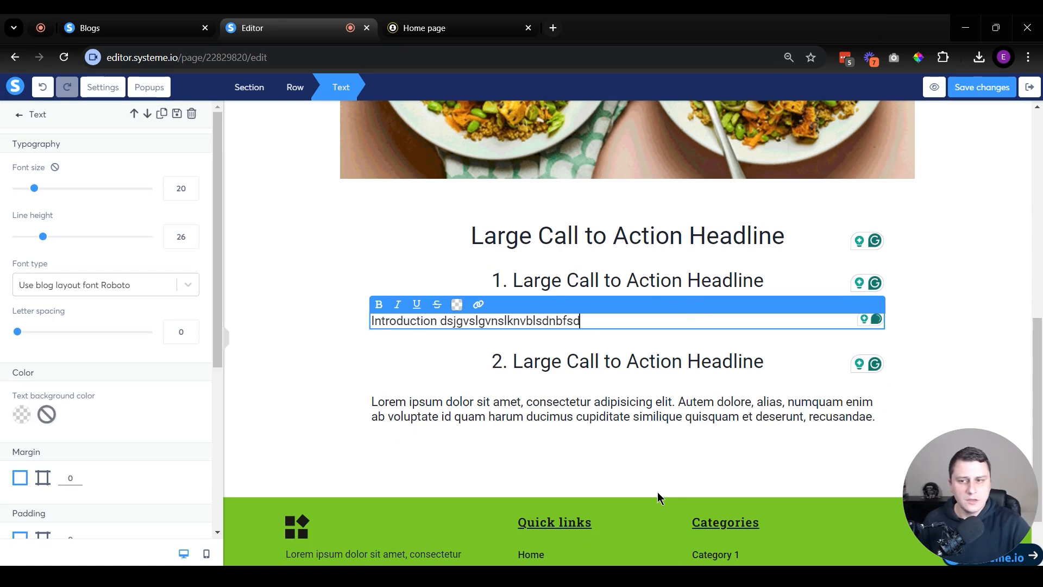
{"action": "left_click", "coordinate": [657, 491]}
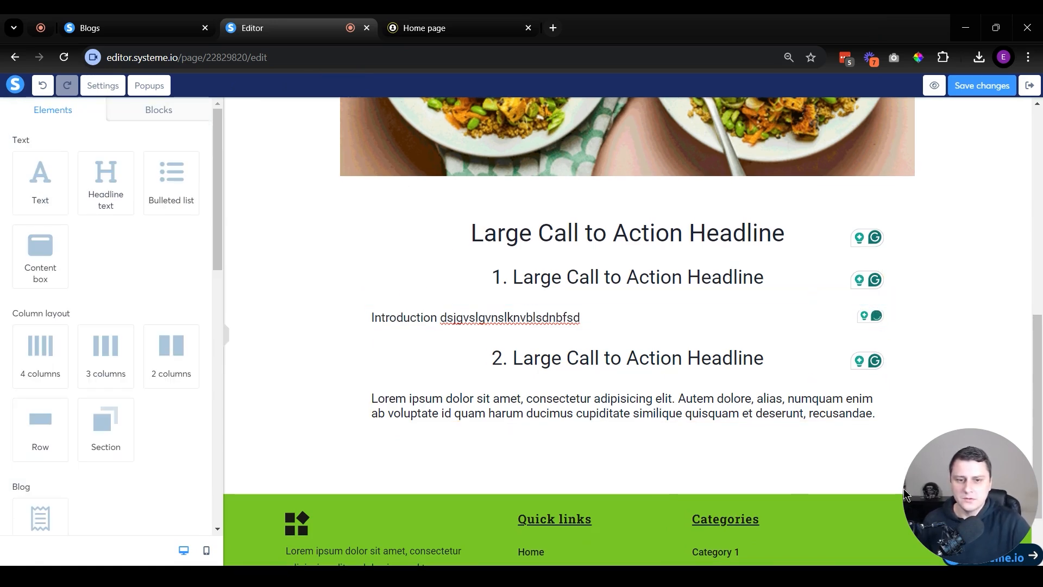
- Add a bulleted list below the paragraph of headline 2
{"action": "left_click_drag", "start_coordinate": [168, 187], "coordinate": [412, 432]}
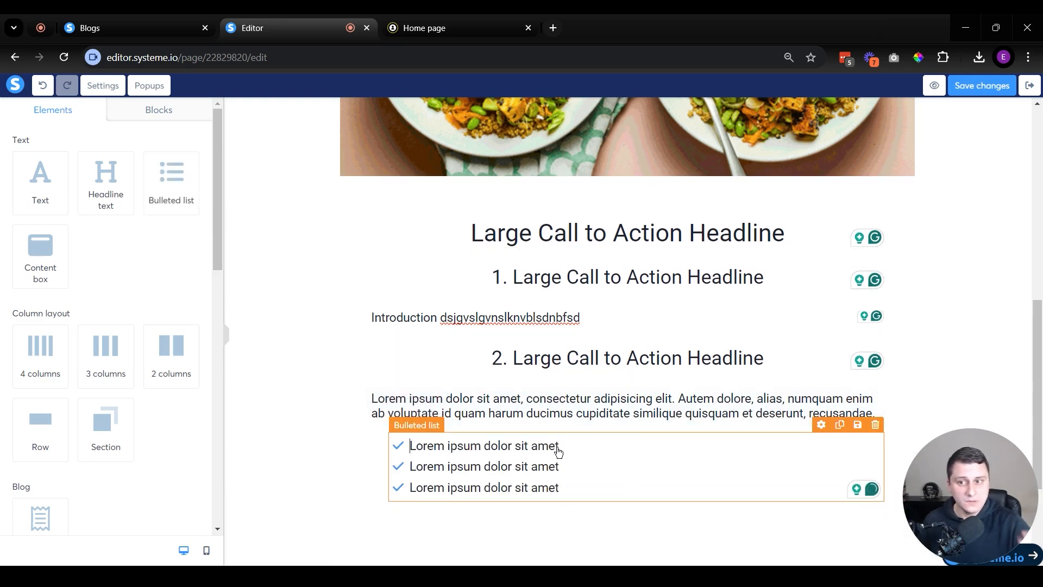
{"action": "scroll", "coordinate": [524, 391], "scroll_direction": "down", "scroll_amount": 3}
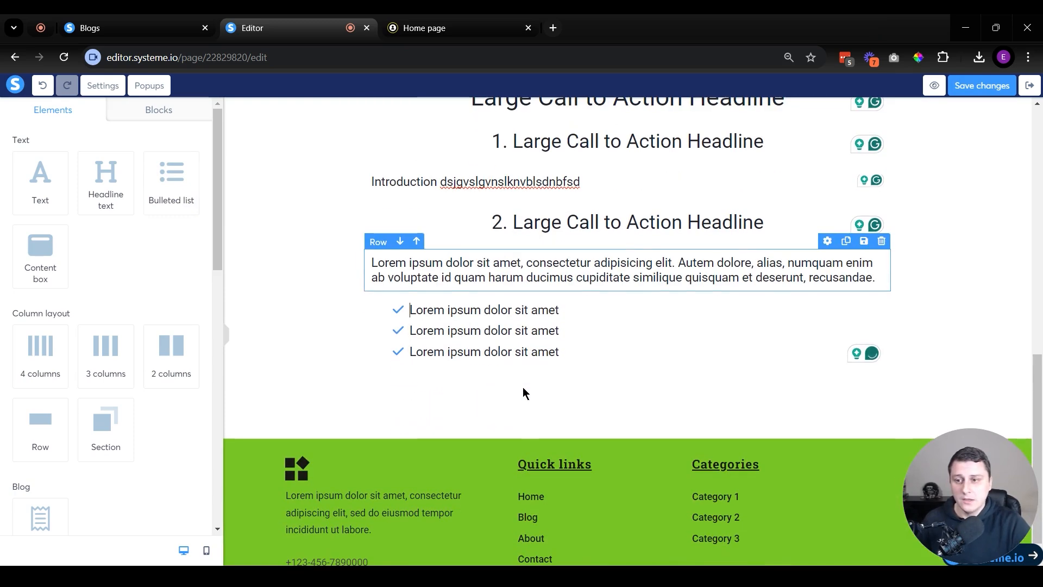
{"action": "scroll", "coordinate": [135, 416], "scroll_direction": "down", "scroll_amount": 1}
{"action": "scroll", "coordinate": [135, 419], "scroll_direction": "down", "scroll_amount": 1}
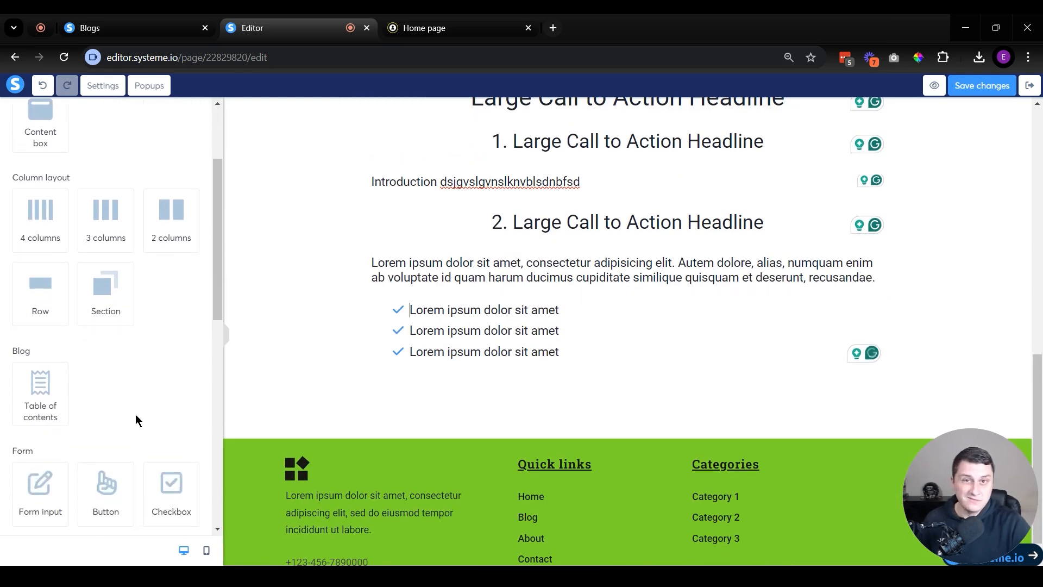
{"action": "scroll", "coordinate": [138, 419], "scroll_direction": "down", "scroll_amount": 2}
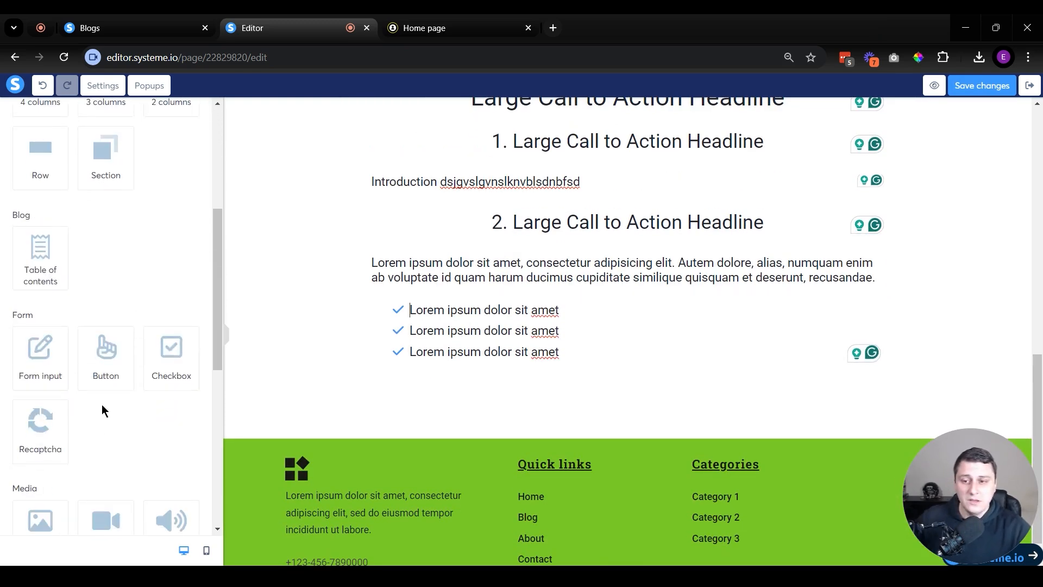
{"action": "scroll", "coordinate": [102, 419], "scroll_direction": "down", "scroll_amount": 2}
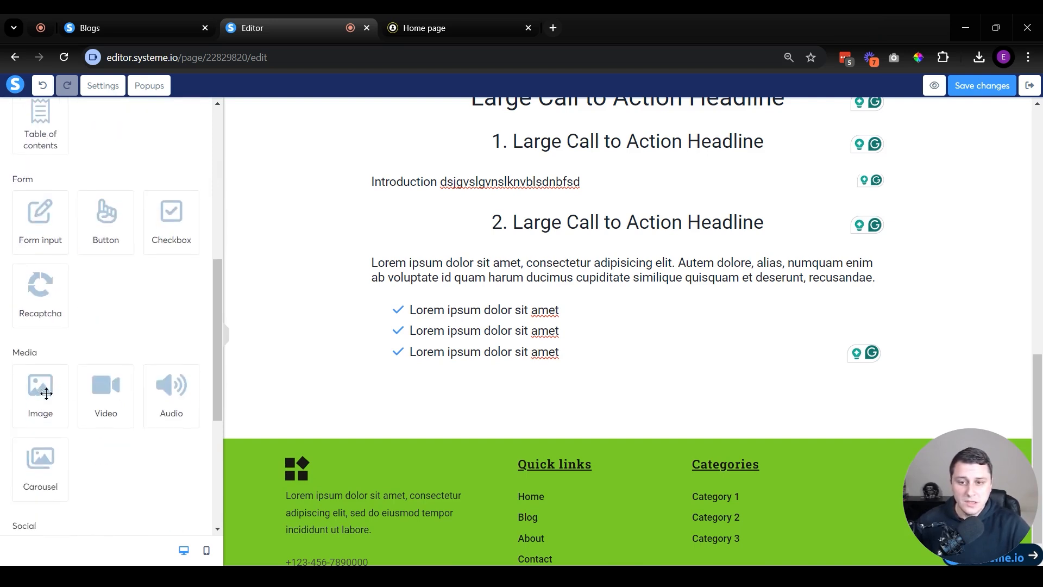
{"action": "left_click_drag", "start_coordinate": [44, 388], "coordinate": [521, 355]}
{"action": "left_click", "coordinate": [156, 481]}
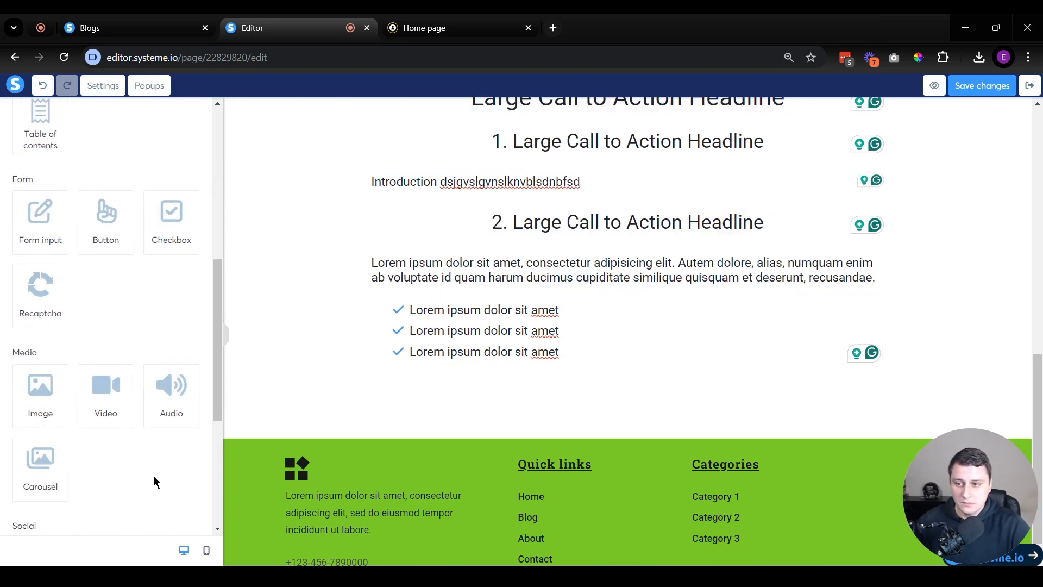
{"action": "left_click", "coordinate": [39, 399]}
{"action": "left_click", "coordinate": [742, 175]}
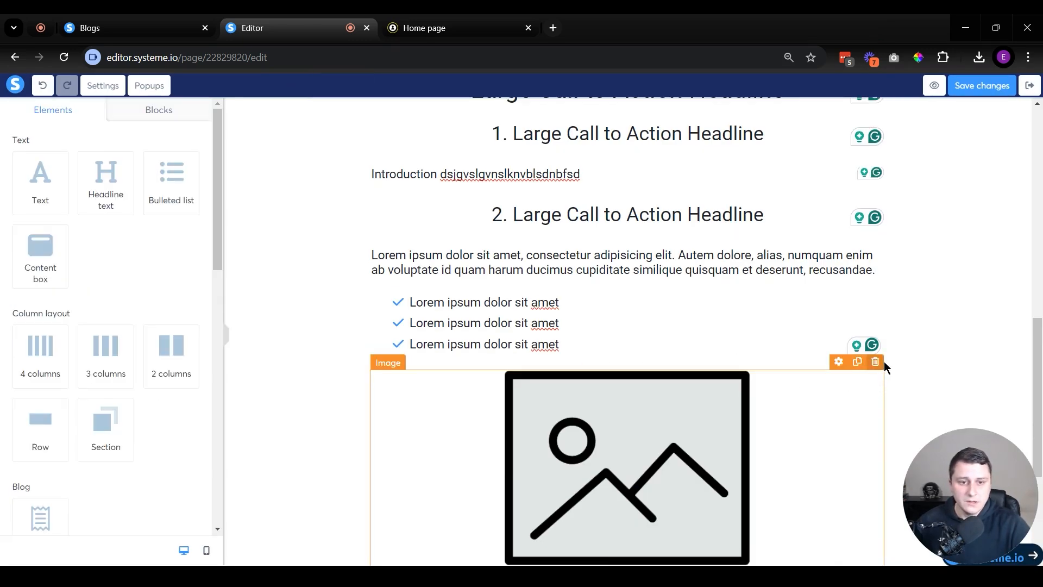
{"action": "left_click", "coordinate": [876, 361]}
{"action": "left_click", "coordinate": [582, 142]}
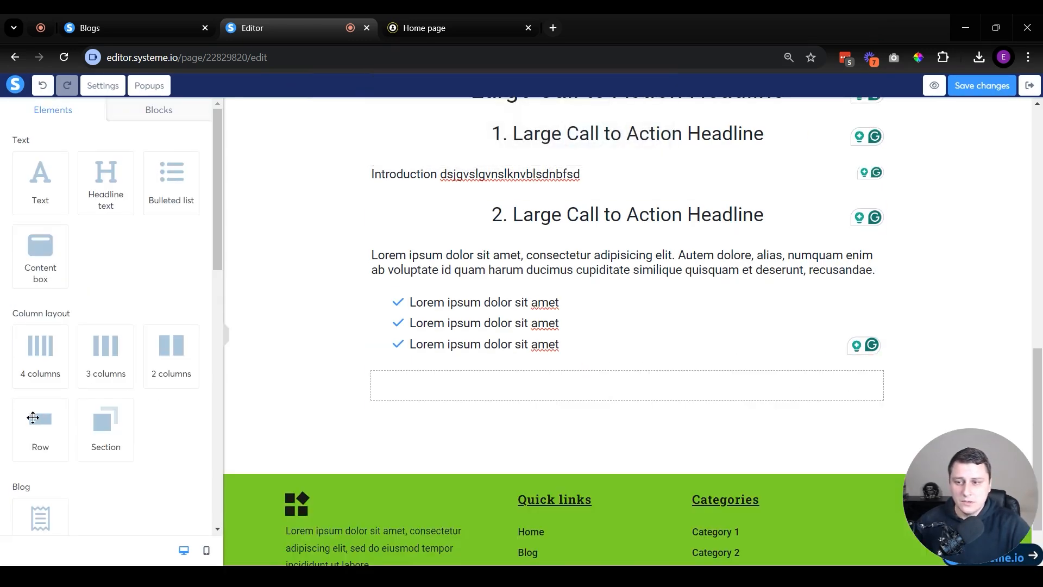
- Add an image element below the bulleted list and delete the empty row beneath it
{"action": "scroll", "coordinate": [128, 389], "scroll_direction": "down", "scroll_amount": 5}
{"action": "scroll", "coordinate": [52, 401], "scroll_direction": "down", "scroll_amount": 1}
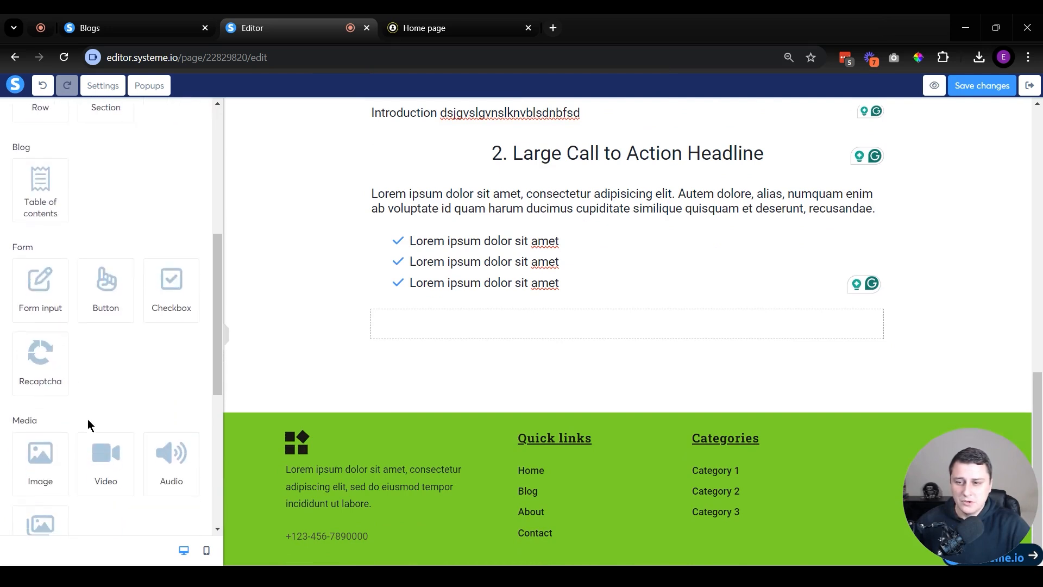
{"action": "left_click_drag", "start_coordinate": [33, 463], "coordinate": [418, 307]}
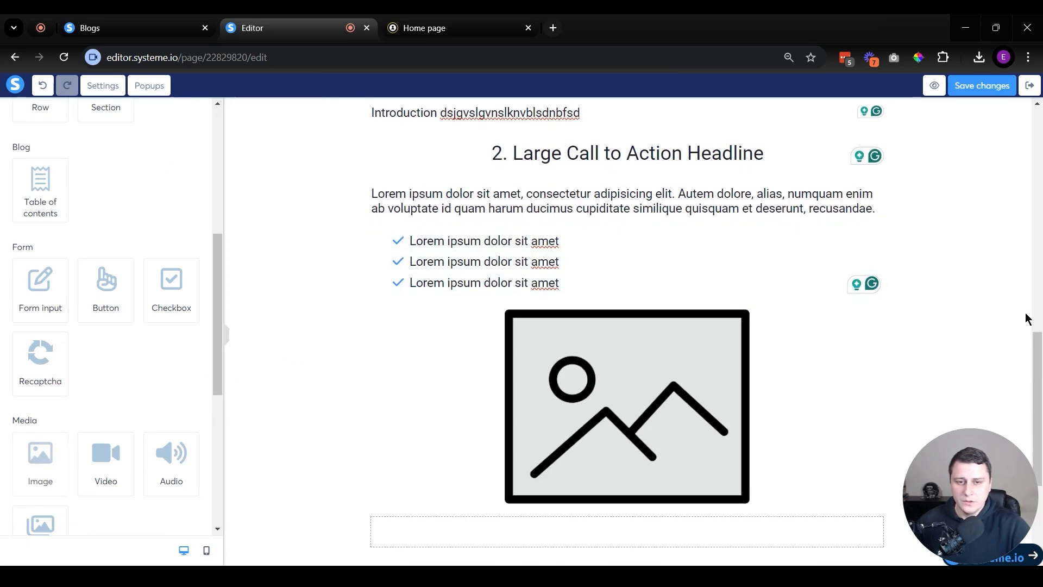
{"action": "scroll", "coordinate": [828, 457], "scroll_direction": "down", "scroll_amount": 2}
{"action": "left_click", "coordinate": [881, 367]}
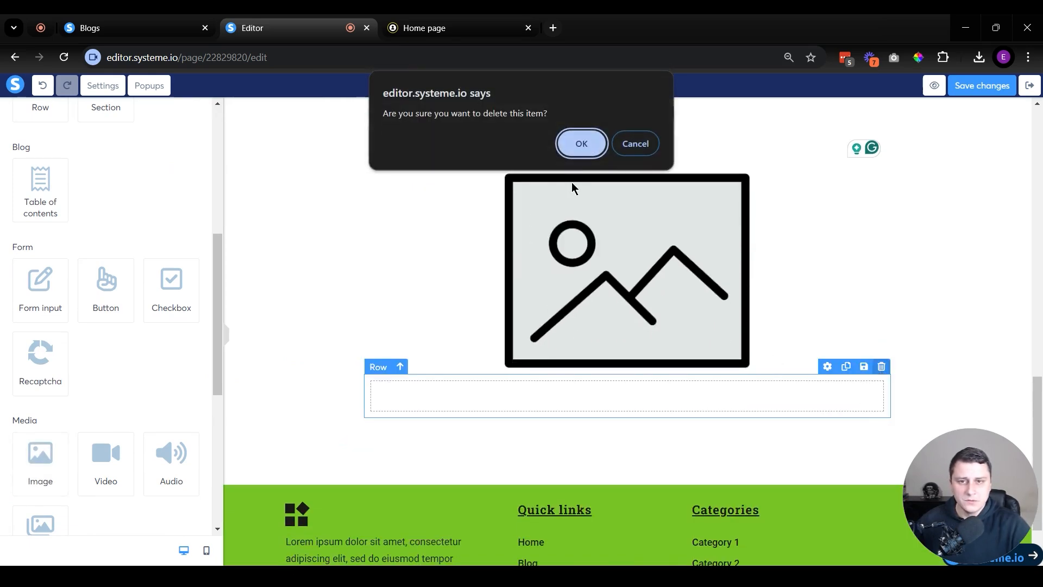
{"action": "left_click", "coordinate": [580, 144]}
- Look through the available page elements and add a button below the image placeholder
{"action": "scroll", "coordinate": [643, 358], "scroll_direction": "down", "scroll_amount": 4}
{"action": "scroll", "coordinate": [130, 397], "scroll_direction": "down", "scroll_amount": 1}
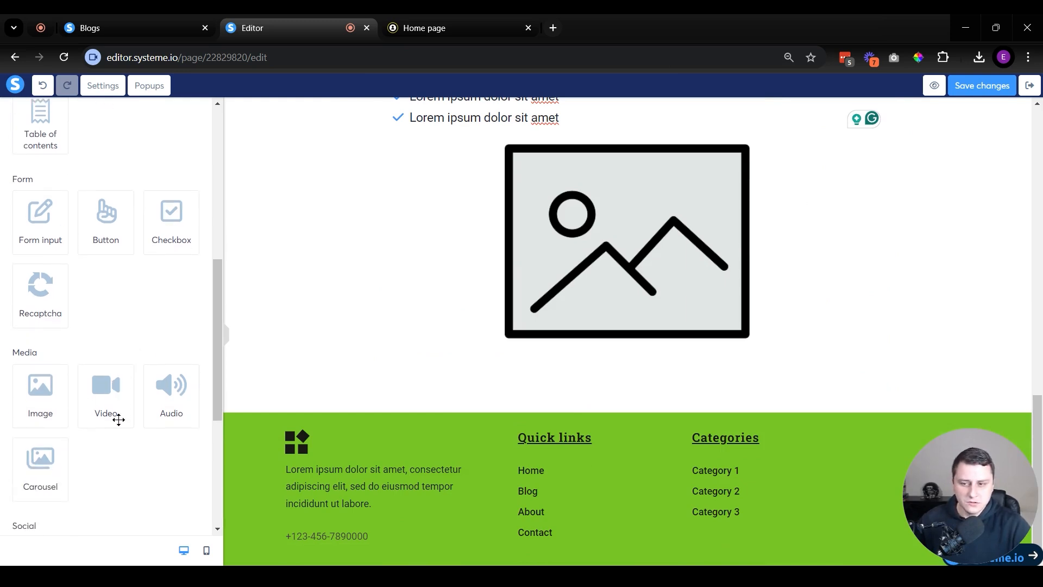
{"action": "scroll", "coordinate": [119, 419], "scroll_direction": "down", "scroll_amount": 1}
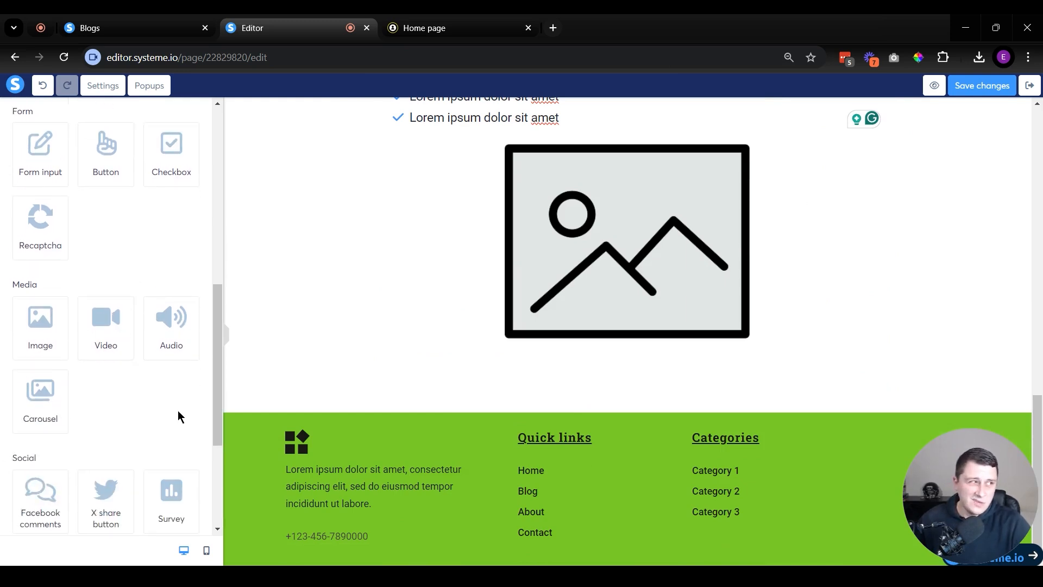
{"action": "left_click_drag", "start_coordinate": [216, 381], "coordinate": [216, 465]}
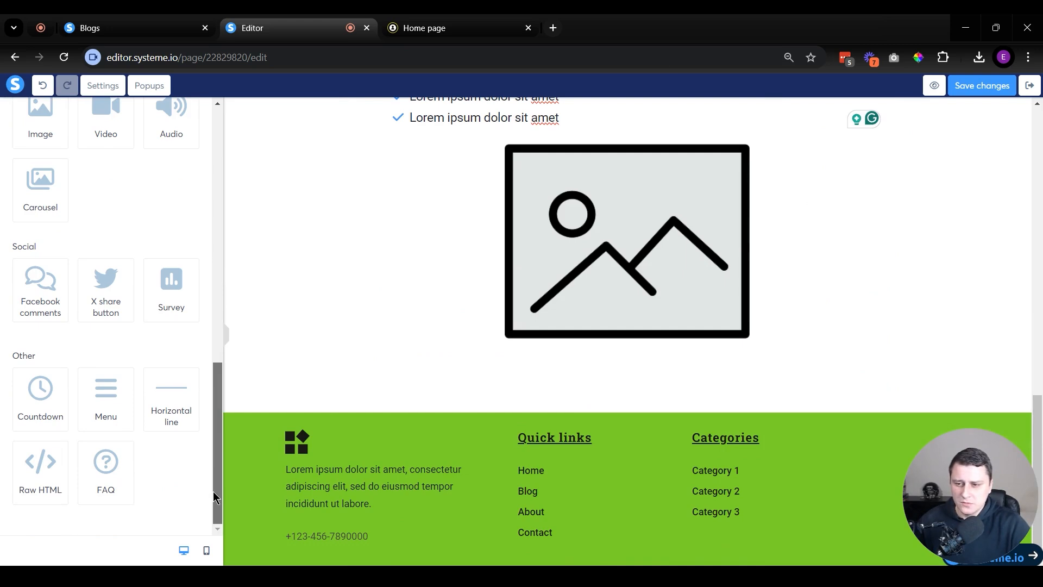
{"action": "scroll", "coordinate": [202, 368], "scroll_direction": "up", "scroll_amount": 7}
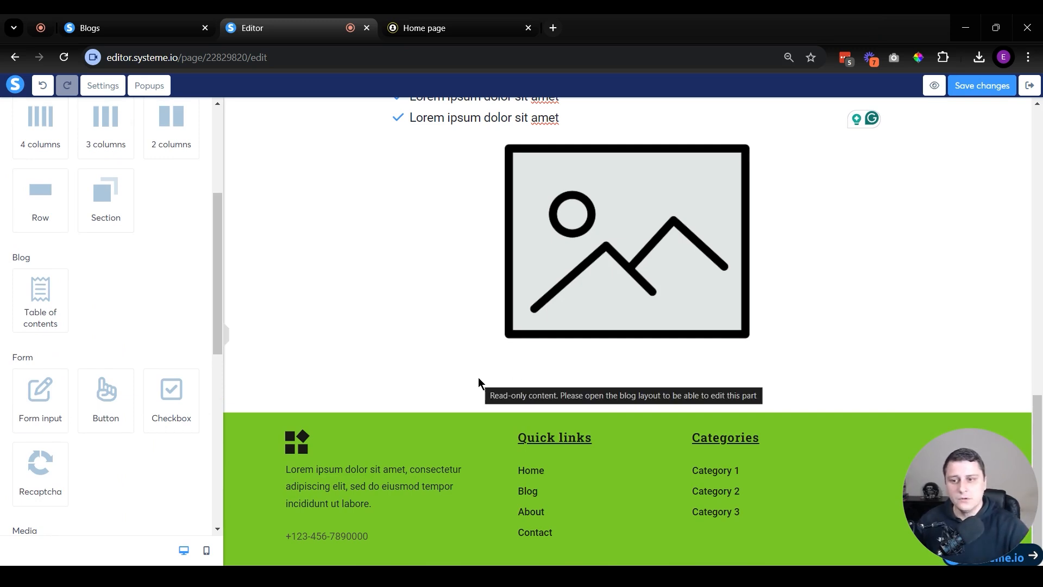
{"action": "left_click_drag", "start_coordinate": [106, 393], "coordinate": [622, 355]}
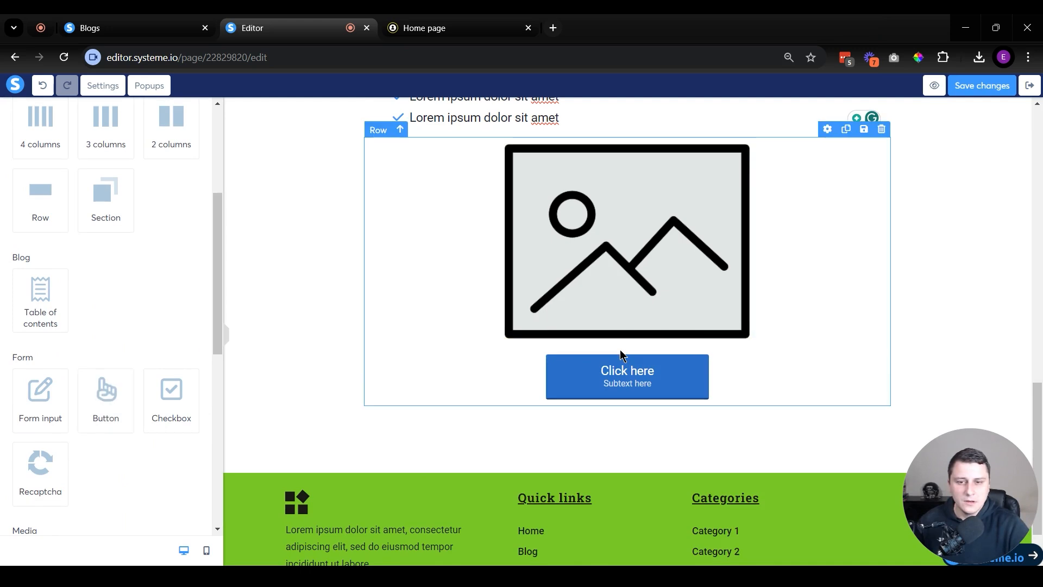
- Add a headline between the image and the button reading "Get access to my cookbook of 58 vegan recipes for", correcting the spelling of "recipes"
{"action": "scroll", "coordinate": [321, 424], "scroll_direction": "up", "scroll_amount": 3}
{"action": "scroll", "coordinate": [116, 284], "scroll_direction": "up", "scroll_amount": 5}
{"action": "left_click_drag", "start_coordinate": [100, 188], "coordinate": [596, 498]}
{"action": "triple_click", "coordinate": [588, 500]}
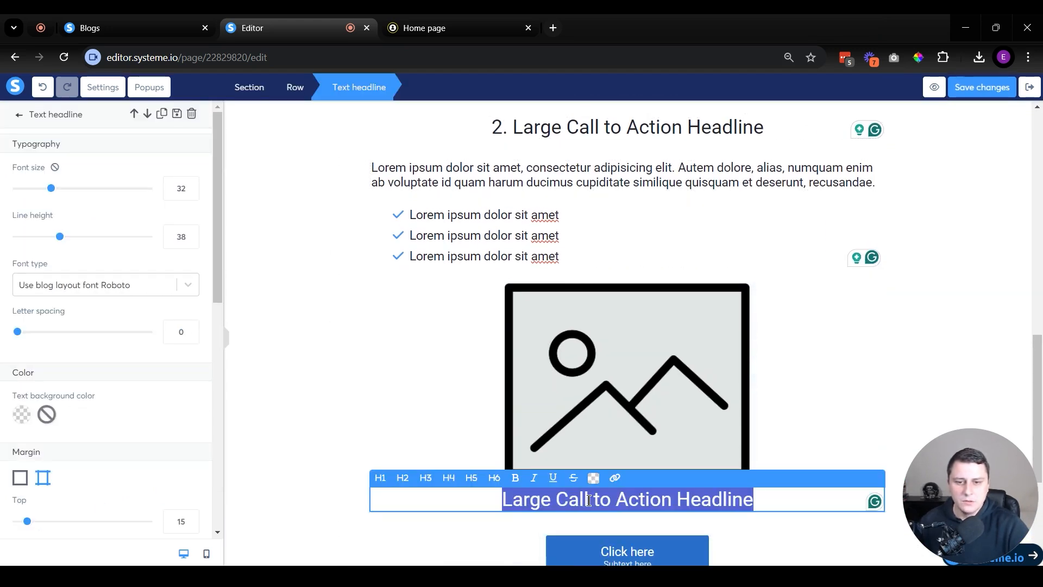
{"action": "type", "text": "Get acces"}
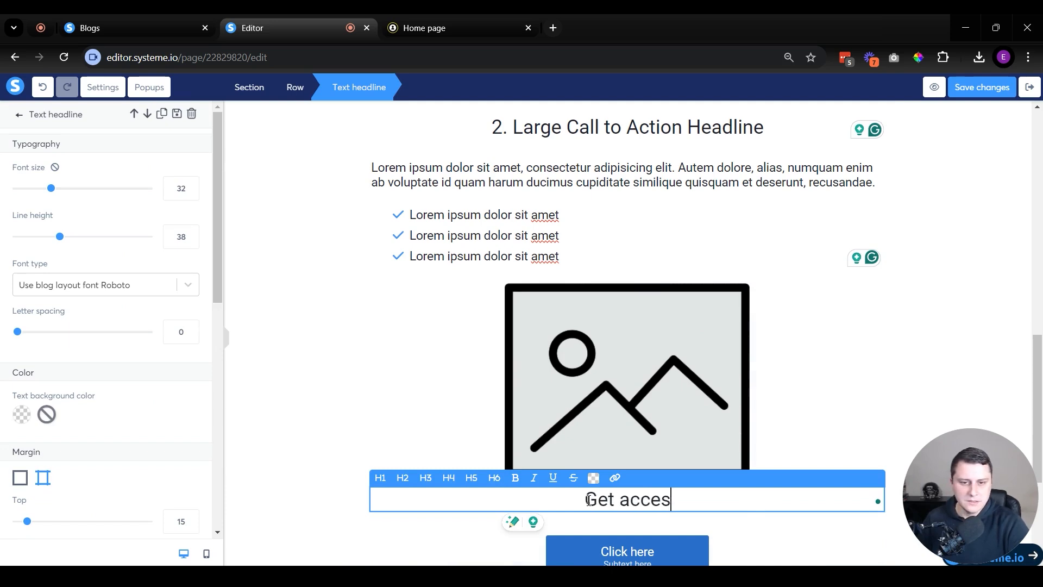
{"action": "type", "text": "s to my cook"}
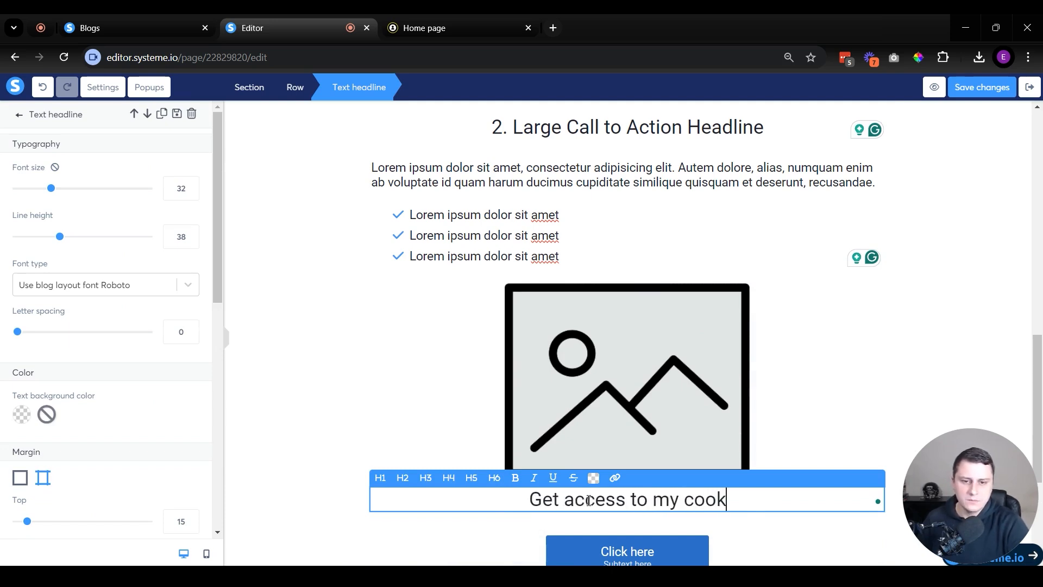
{"action": "type", "text": "book of 58"}
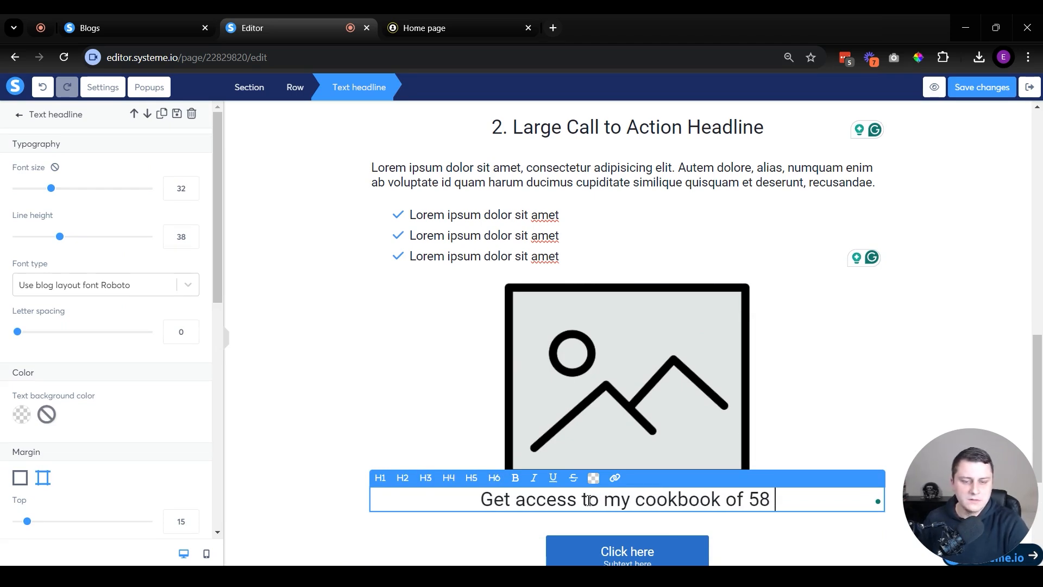
{"action": "type", "text": " vegan reci"}
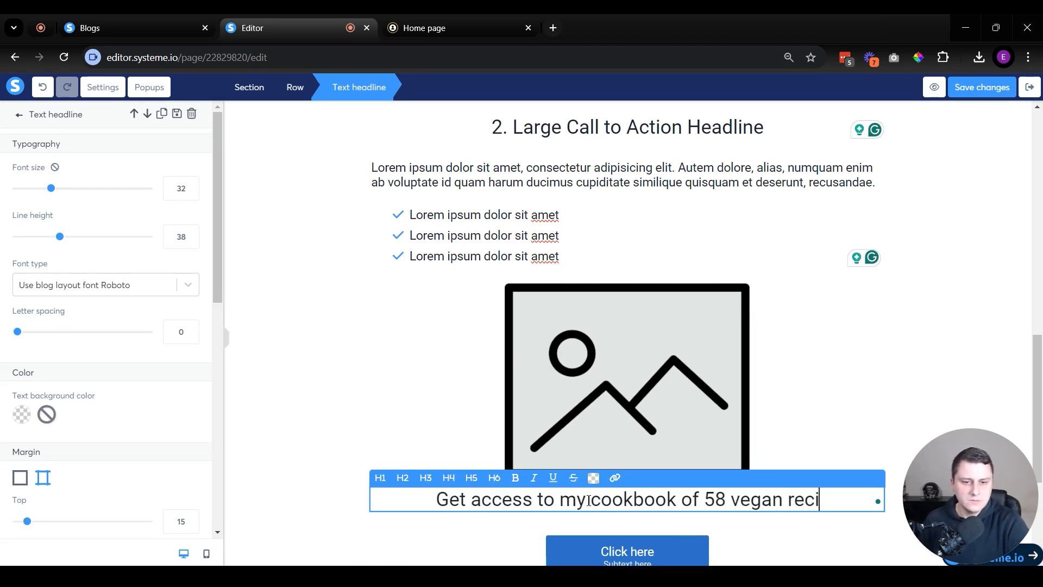
{"action": "type", "text": "pies for"}
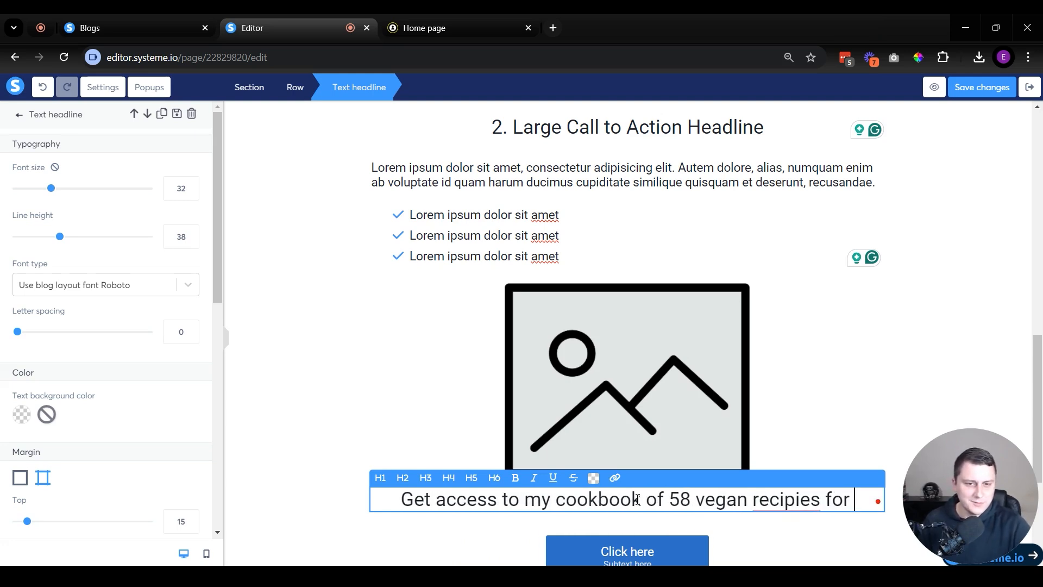
{"action": "right_click", "coordinate": [807, 502]}
{"action": "left_click", "coordinate": [806, 414]}
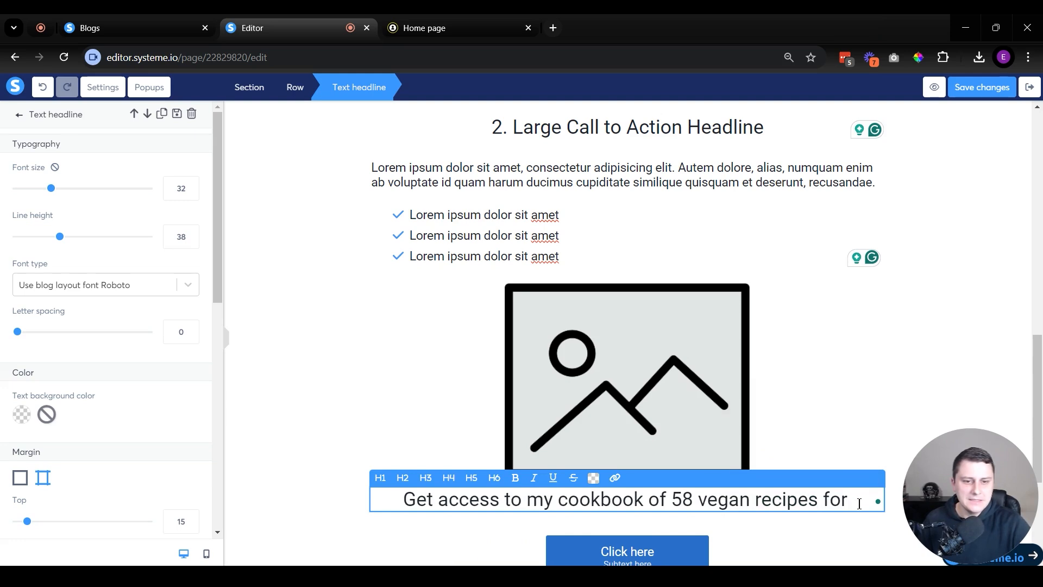
- Complete the cookbook headline with "80% OFF TODAY:"
{"action": "type", "text": "80% "}
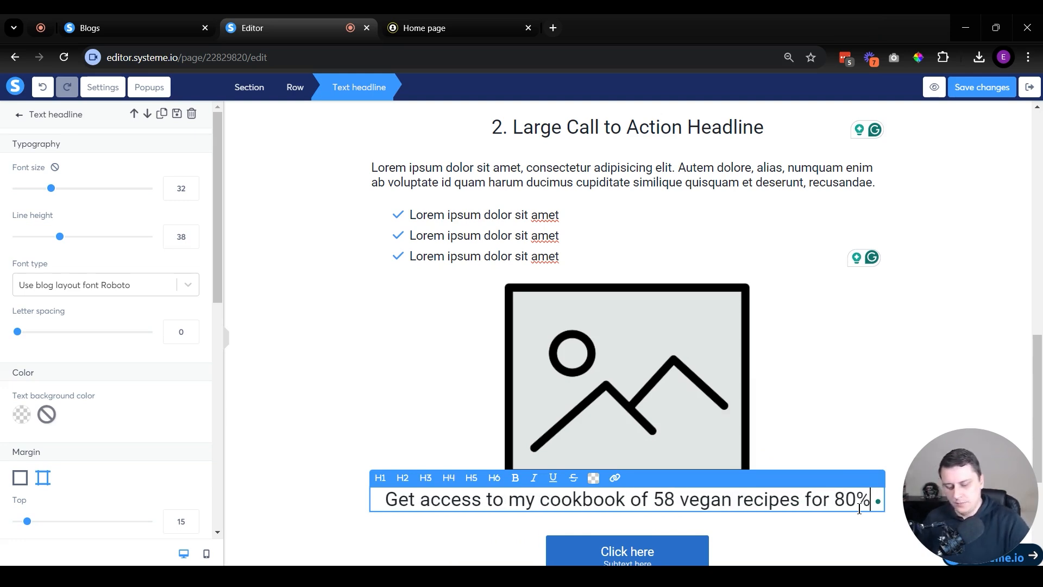
{"action": "type", "text": "IFF TI"}
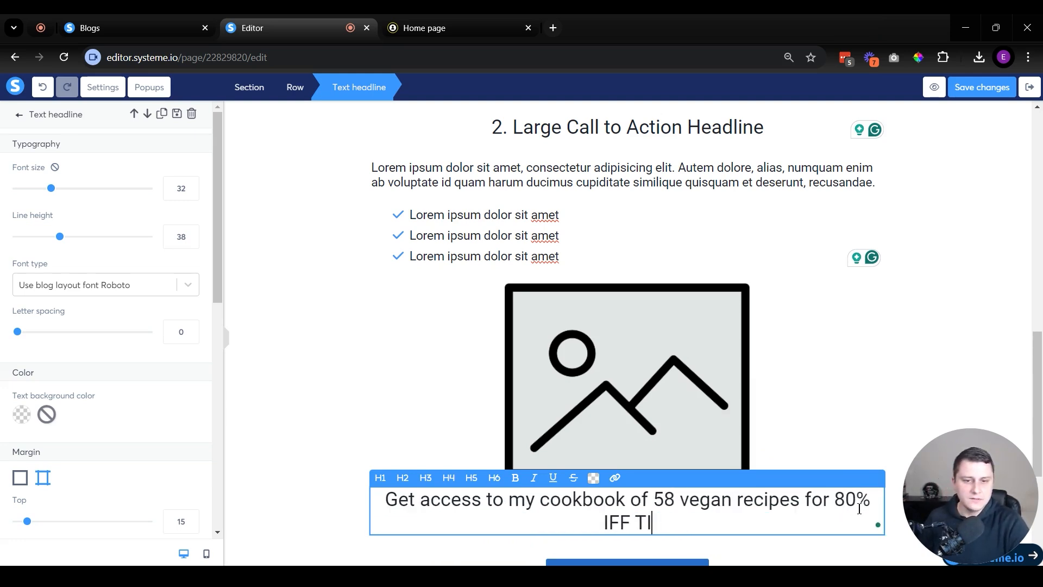
{"action": "key", "text": "BackSpace"}
{"action": "key", "text": "BackSpace"}
{"action": "key", "text": "BackSpace"}
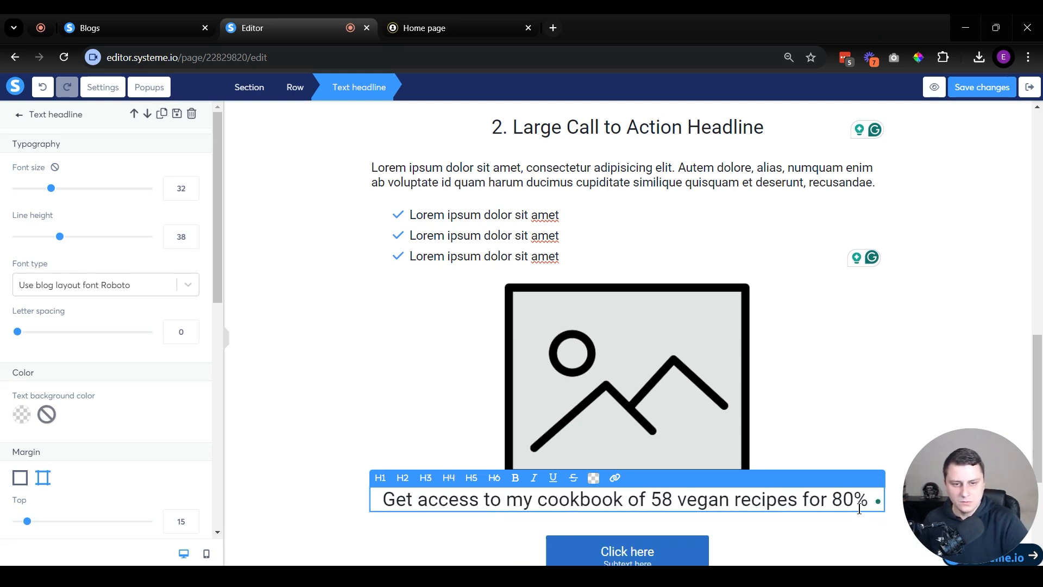
{"action": "type", "text": "OFF TODAY:"}
{"action": "left_click", "coordinate": [478, 447]}
- Remove the subtext from the "Click here" button below the cookbook headline
{"action": "scroll", "coordinate": [417, 438], "scroll_direction": "down", "scroll_amount": 3}
{"action": "left_click", "coordinate": [637, 432]}
{"action": "scroll", "coordinate": [102, 334], "scroll_direction": "down", "scroll_amount": 8}
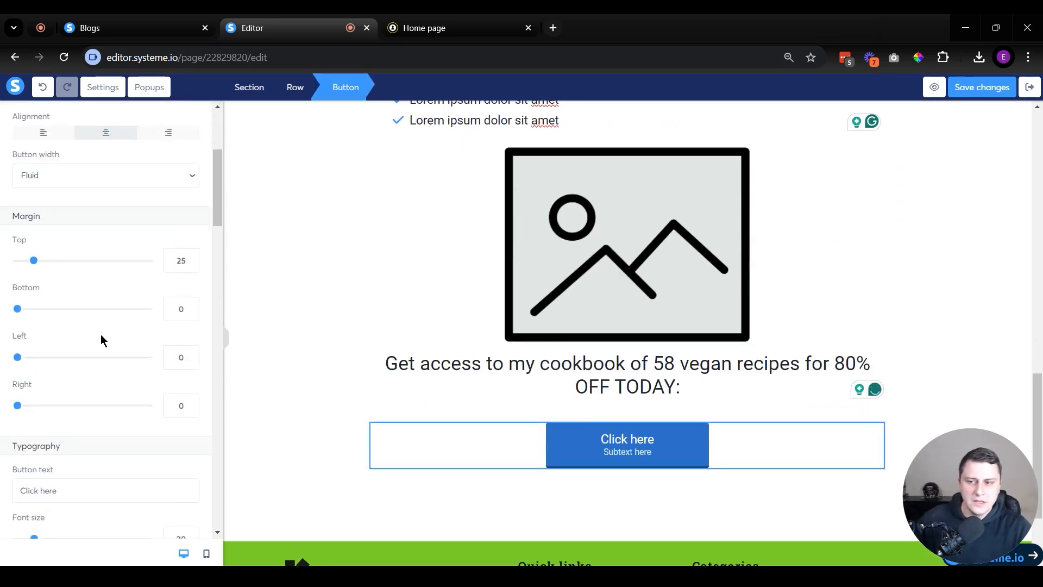
{"action": "left_click_drag", "start_coordinate": [76, 296], "coordinate": [2, 309]}
{"action": "scroll", "coordinate": [86, 367], "scroll_direction": "down", "scroll_amount": 2}
{"action": "scroll", "coordinate": [85, 365], "scroll_direction": "down", "scroll_amount": 1}
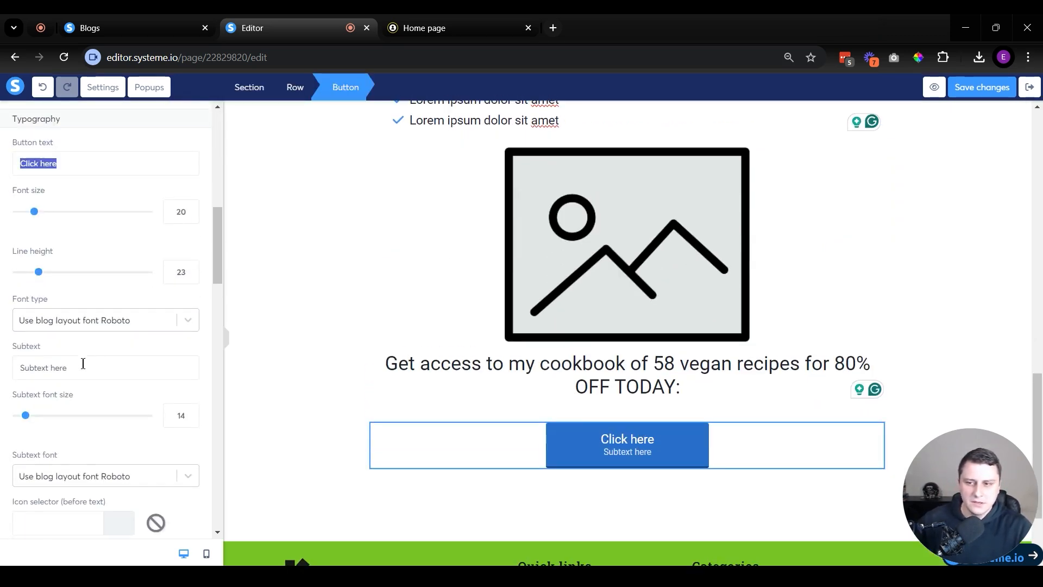
{"action": "key", "text": "BackSpace"}
- Set the "Click here" button's action to Open URL
{"action": "scroll", "coordinate": [142, 381], "scroll_direction": "up", "scroll_amount": 10}
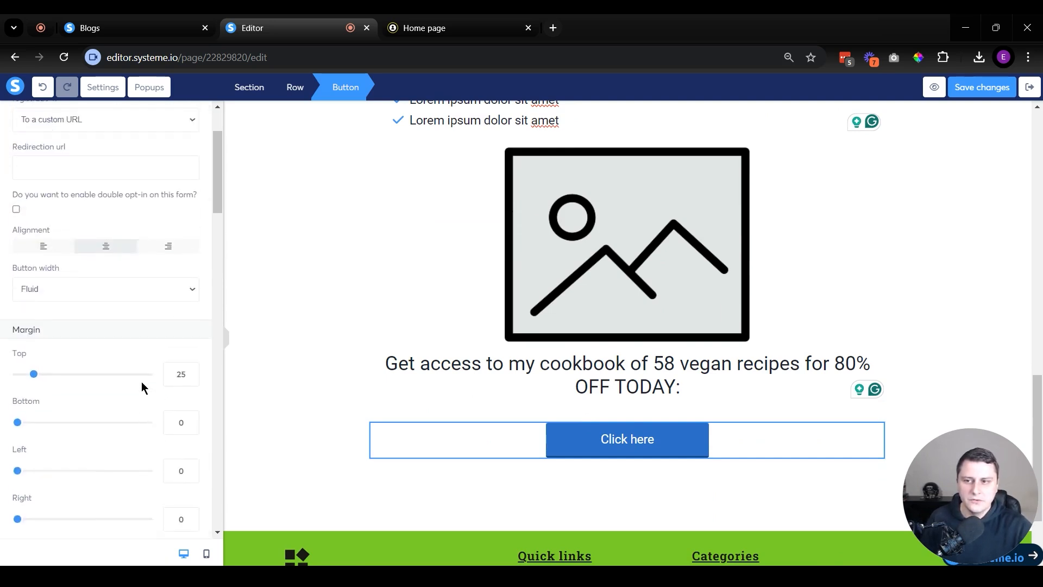
{"action": "left_click", "coordinate": [77, 165]}
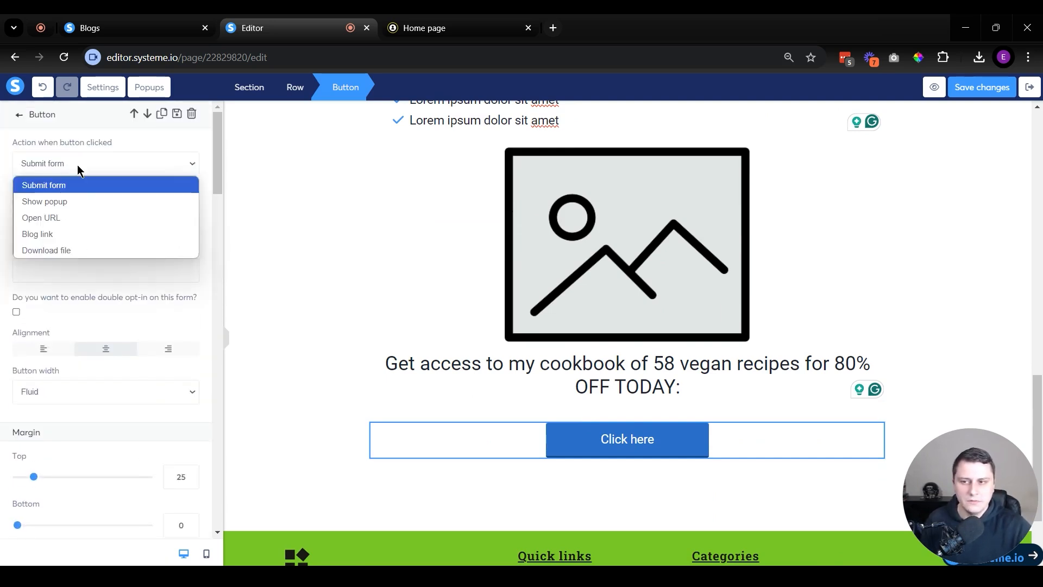
{"action": "left_click", "coordinate": [78, 218]}
{"action": "left_click", "coordinate": [85, 211]}
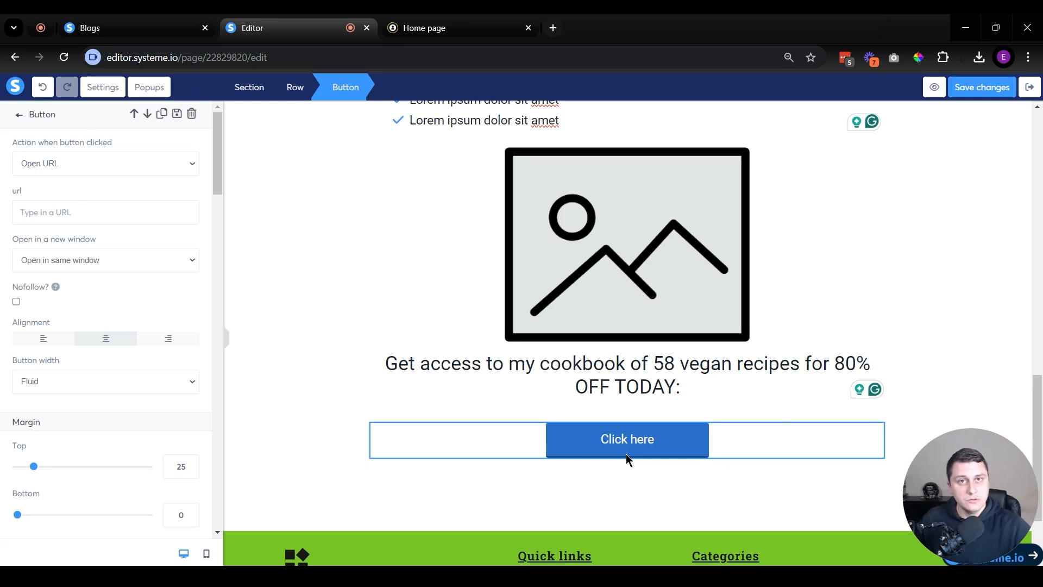
{"action": "left_click", "coordinate": [689, 519]}
- Insert a two-column row below the introduction paragraph and move the image placeholder into its left column
{"action": "scroll", "coordinate": [671, 417], "scroll_direction": "up", "scroll_amount": 9}
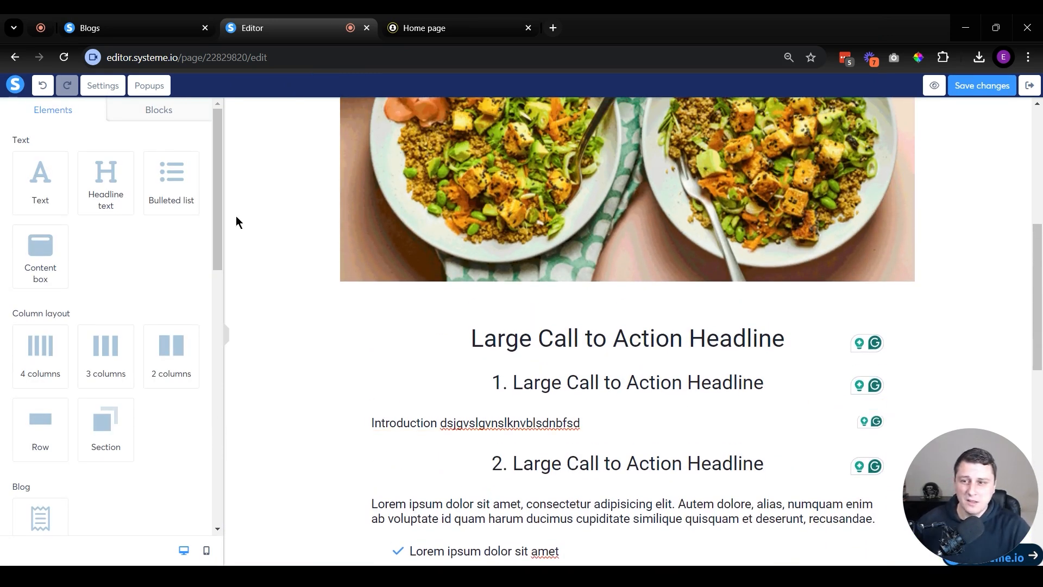
{"action": "left_click_drag", "start_coordinate": [217, 236], "coordinate": [207, 279]}
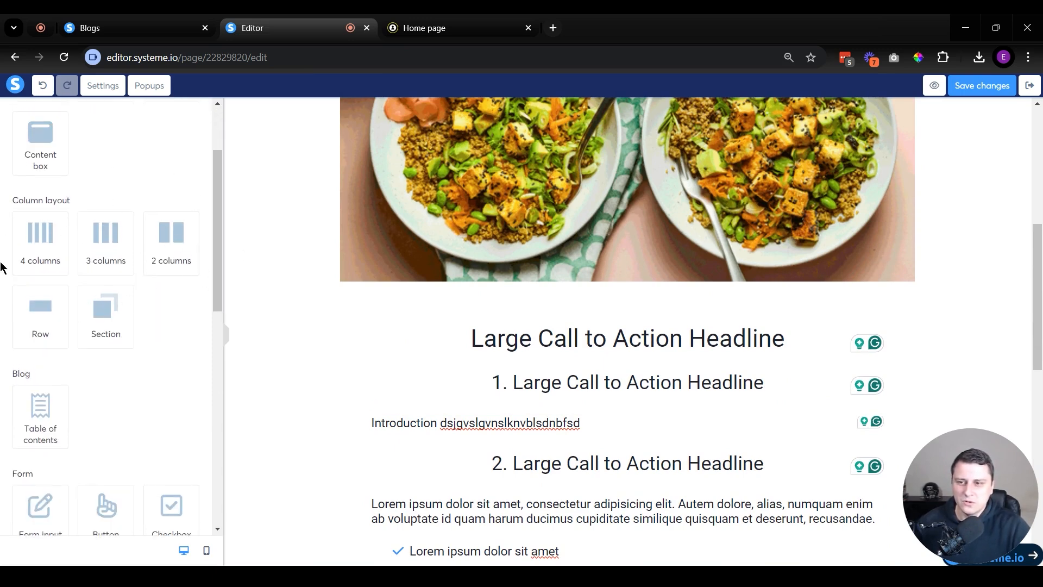
{"action": "scroll", "coordinate": [179, 239], "scroll_direction": "down", "scroll_amount": 2}
{"action": "left_click_drag", "start_coordinate": [163, 170], "coordinate": [519, 434]}
{"action": "scroll", "coordinate": [665, 372], "scroll_direction": "down", "scroll_amount": 2}
{"action": "scroll", "coordinate": [741, 377], "scroll_direction": "down", "scroll_amount": 2}
{"action": "left_click_drag", "start_coordinate": [646, 407], "coordinate": [540, 214]}
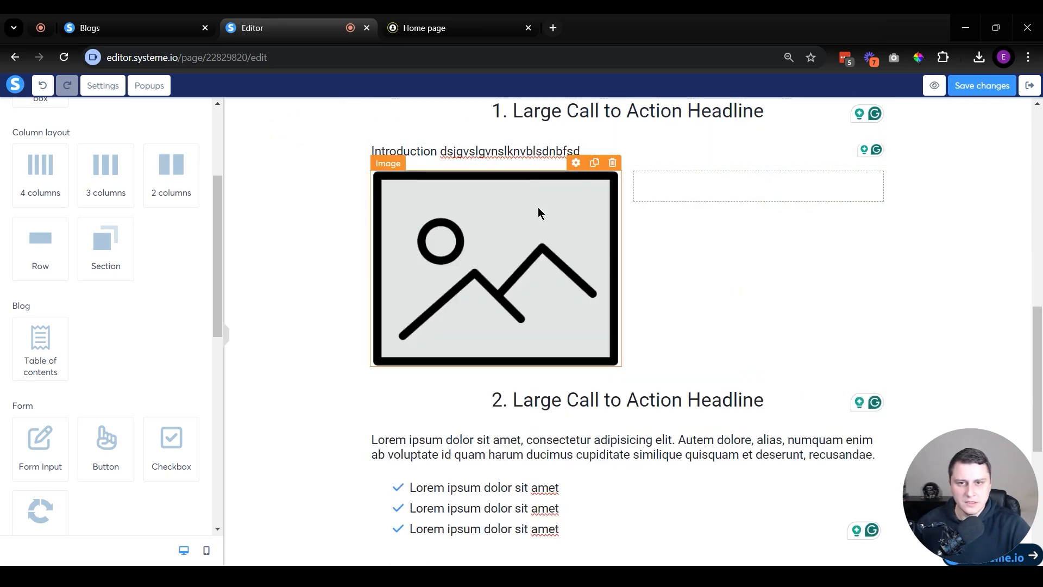
- Move the button and the cookbook headline into the right column beside the image, with the headline above the button
{"action": "scroll", "coordinate": [633, 285], "scroll_direction": "down", "scroll_amount": 3}
{"action": "left_click_drag", "start_coordinate": [641, 321], "coordinate": [782, 176]}
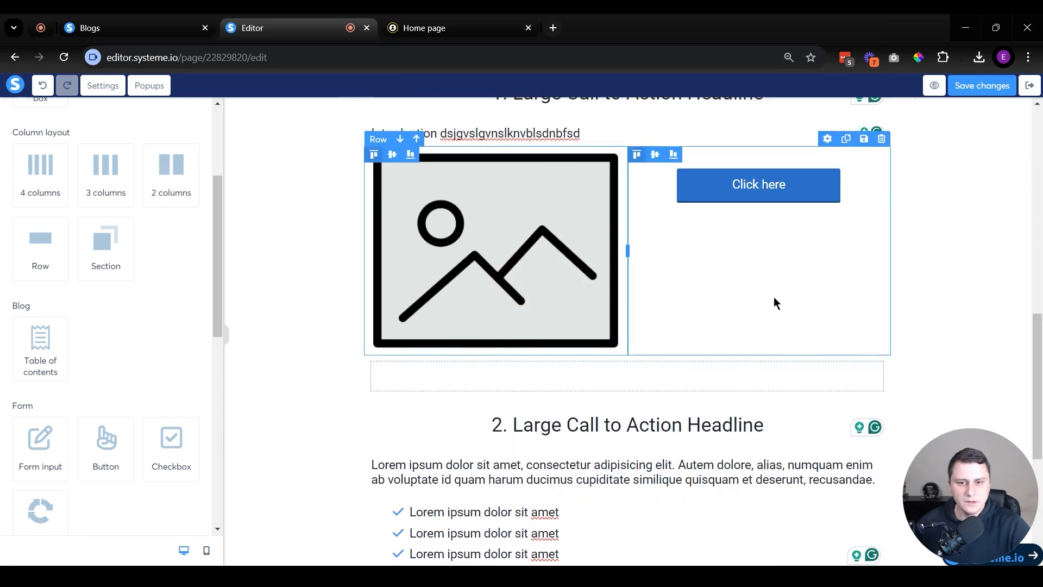
{"action": "scroll", "coordinate": [627, 387], "scroll_direction": "down", "scroll_amount": 4}
{"action": "left_click_drag", "start_coordinate": [628, 387], "coordinate": [724, 304]}
{"action": "scroll", "coordinate": [780, 456], "scroll_direction": "down", "scroll_amount": 2}
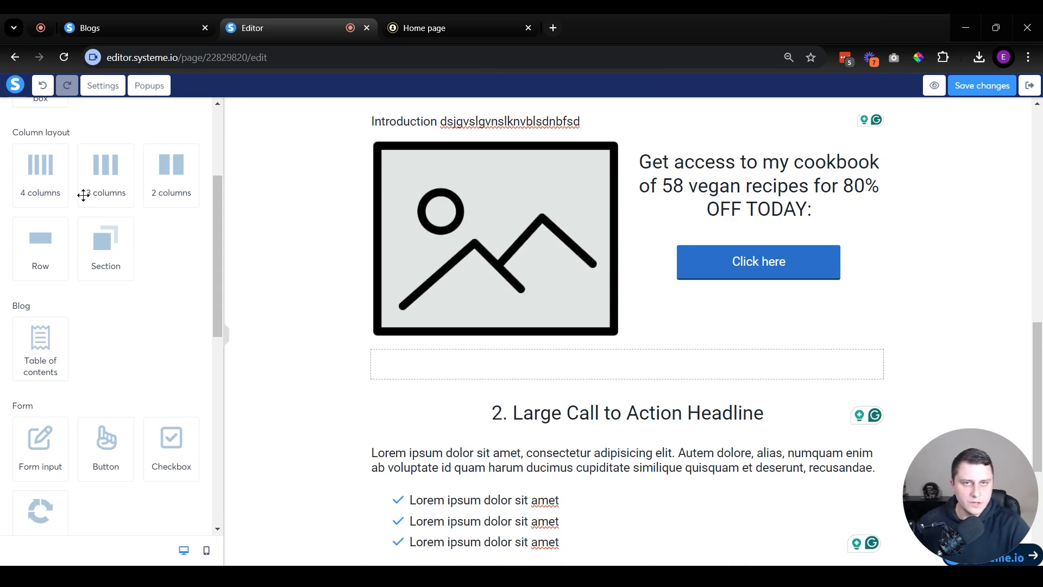
- Examine the text settings of the paragraph below headline 2, from typography to margin, padding and visibility
{"action": "scroll", "coordinate": [459, 307], "scroll_direction": "down", "scroll_amount": 4}
{"action": "scroll", "coordinate": [561, 328], "scroll_direction": "up", "scroll_amount": 4}
{"action": "left_click", "coordinate": [634, 465]}
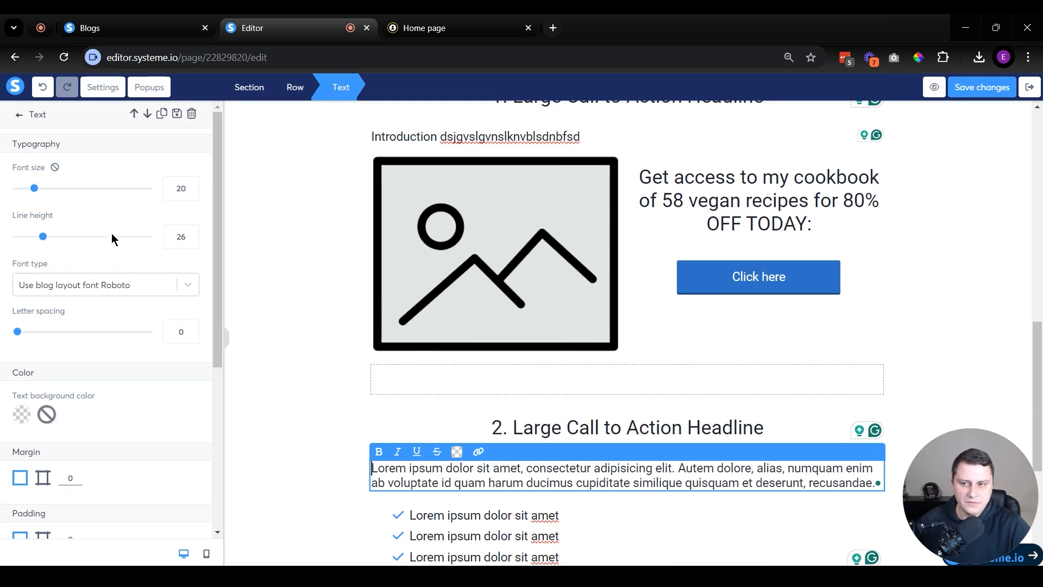
{"action": "scroll", "coordinate": [122, 246], "scroll_direction": "down", "scroll_amount": 5}
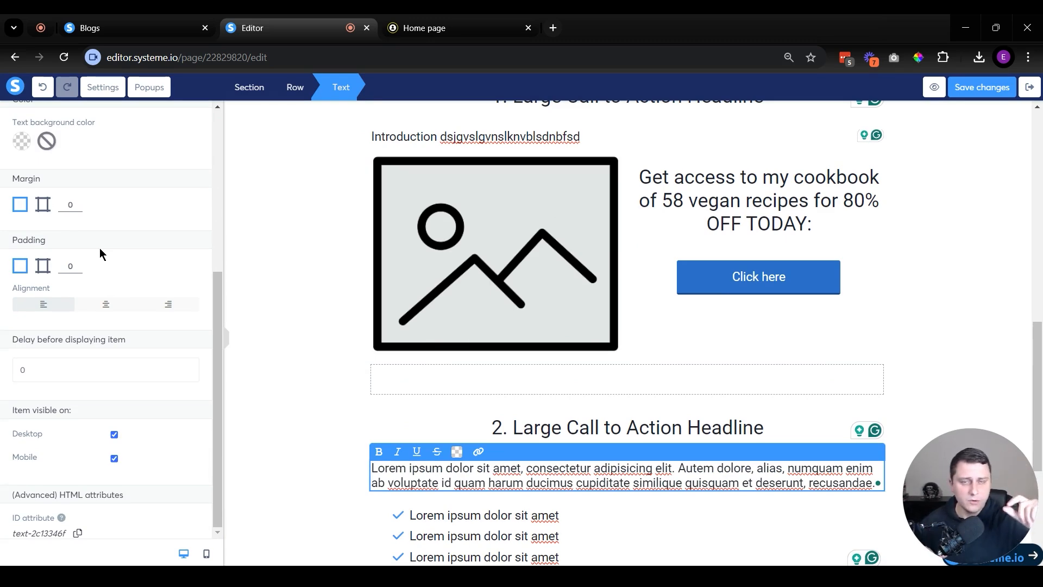
{"action": "scroll", "coordinate": [596, 494], "scroll_direction": "down", "scroll_amount": 5}
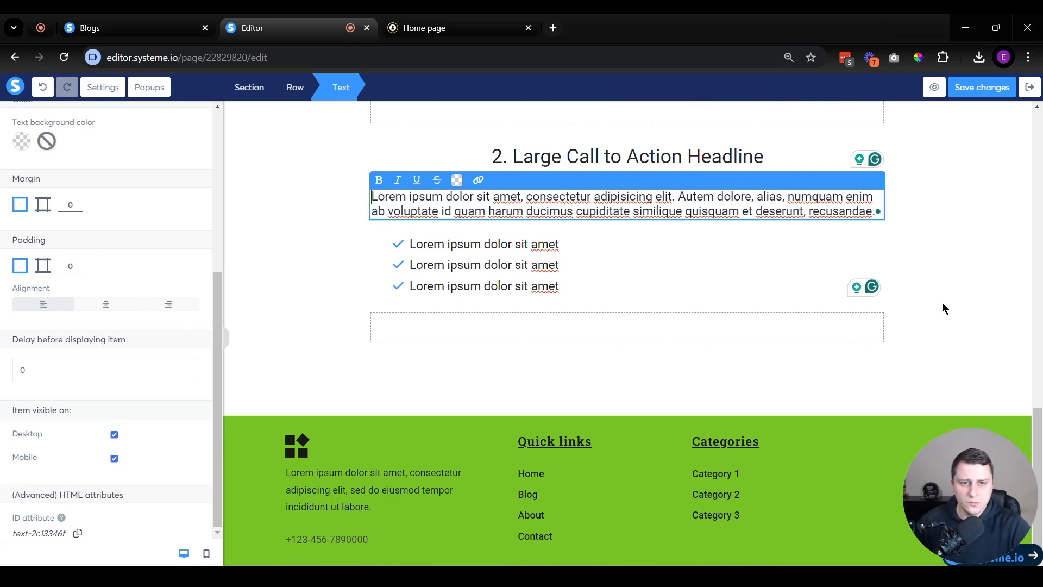
- Check the whole post, save its changes and exit the editor to the blog's post list
{"action": "left_click", "coordinate": [929, 326]}
{"action": "scroll", "coordinate": [886, 337], "scroll_direction": "up", "scroll_amount": 15}
{"action": "scroll", "coordinate": [912, 325], "scroll_direction": "down", "scroll_amount": 12}
{"action": "scroll", "coordinate": [934, 301], "scroll_direction": "up", "scroll_amount": 12}
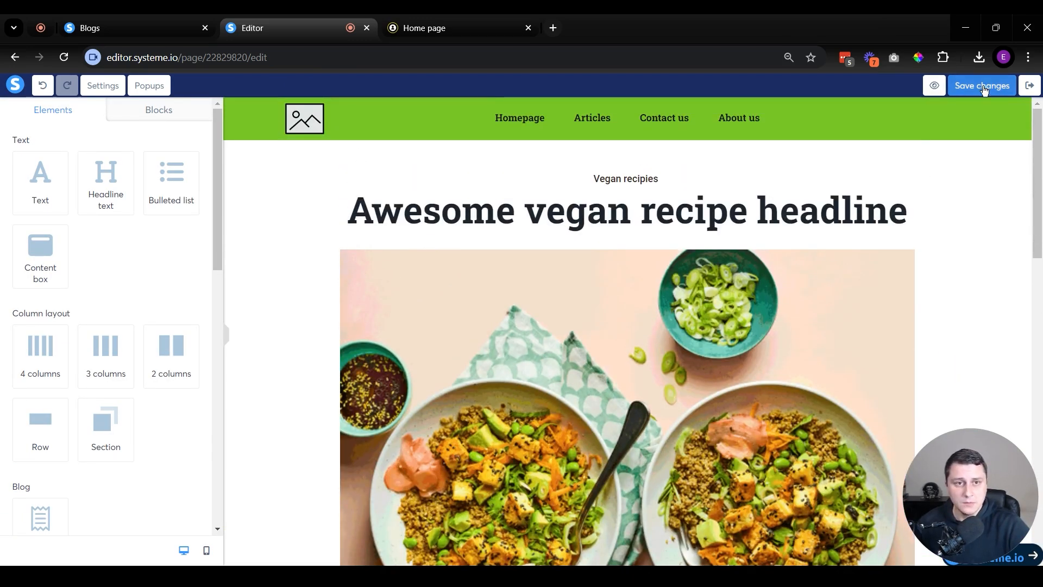
{"action": "left_click", "coordinate": [983, 87]}
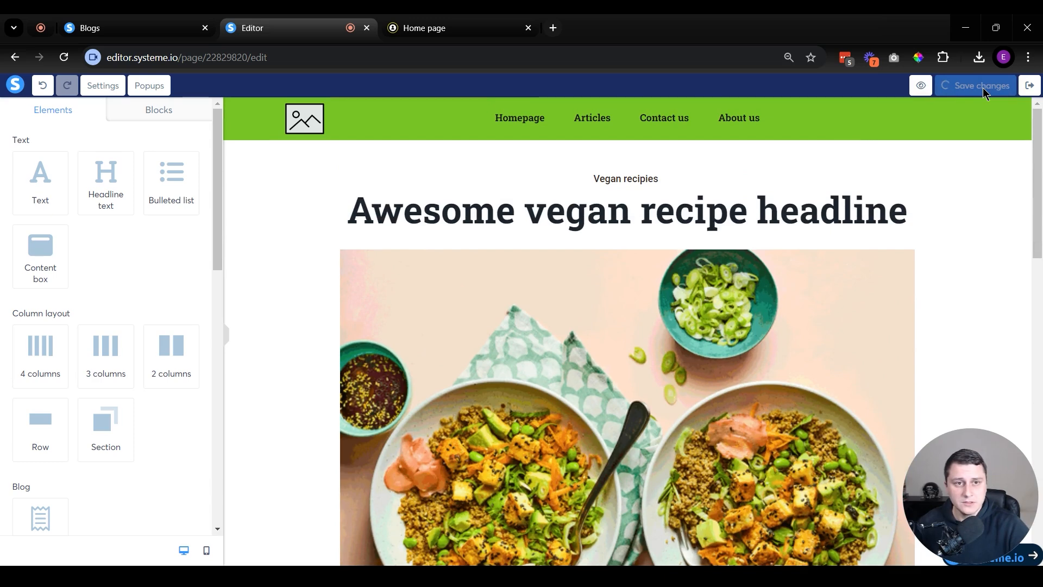
{"action": "left_click", "coordinate": [1030, 87]}
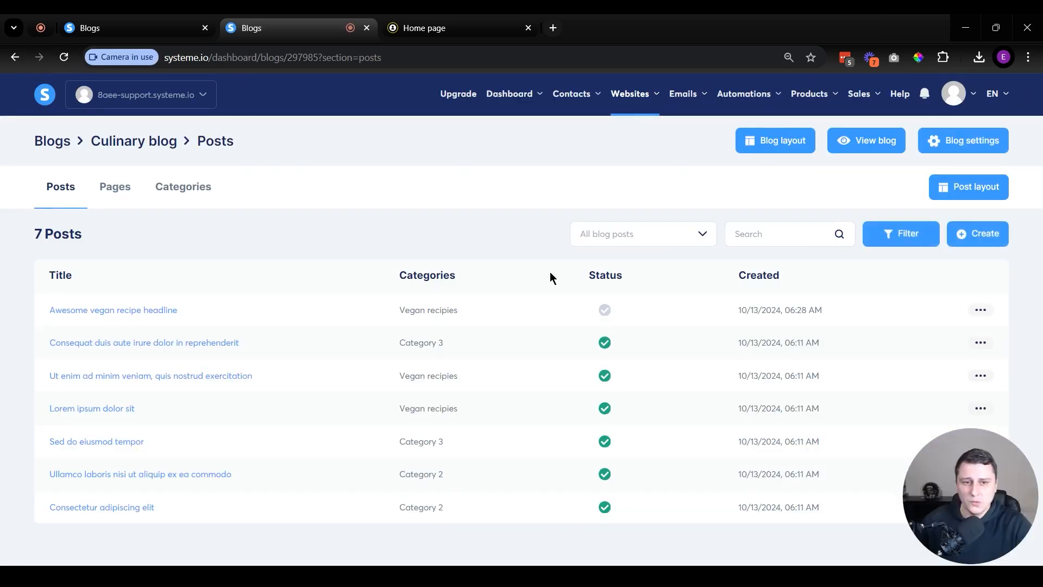
- Reopen the "Awesome vegan recipe headline" post, preview it to check its content, and close the preview and the old home page
{"action": "left_click", "coordinate": [128, 317]}
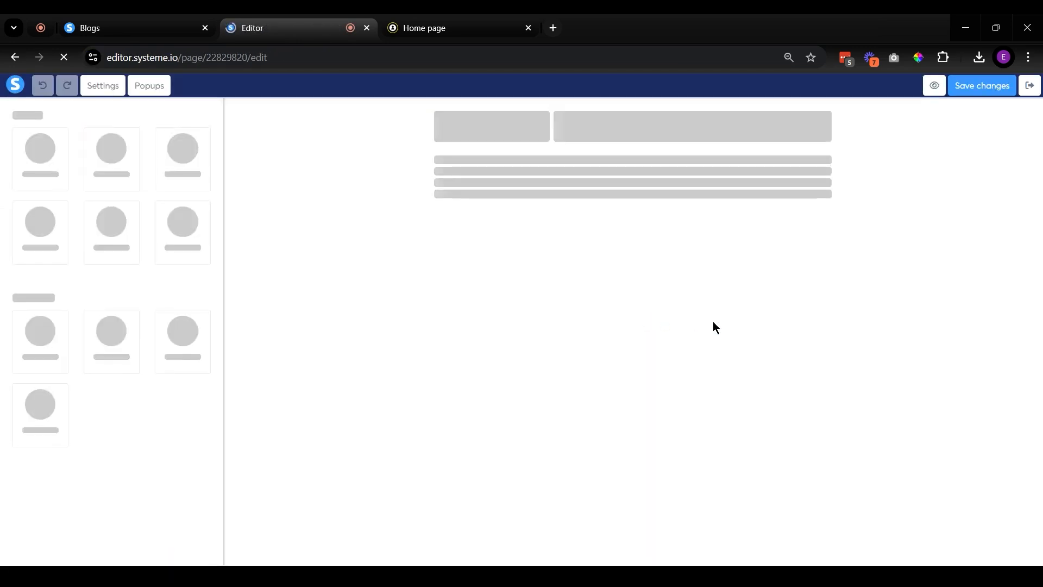
{"action": "left_click", "coordinate": [933, 86]}
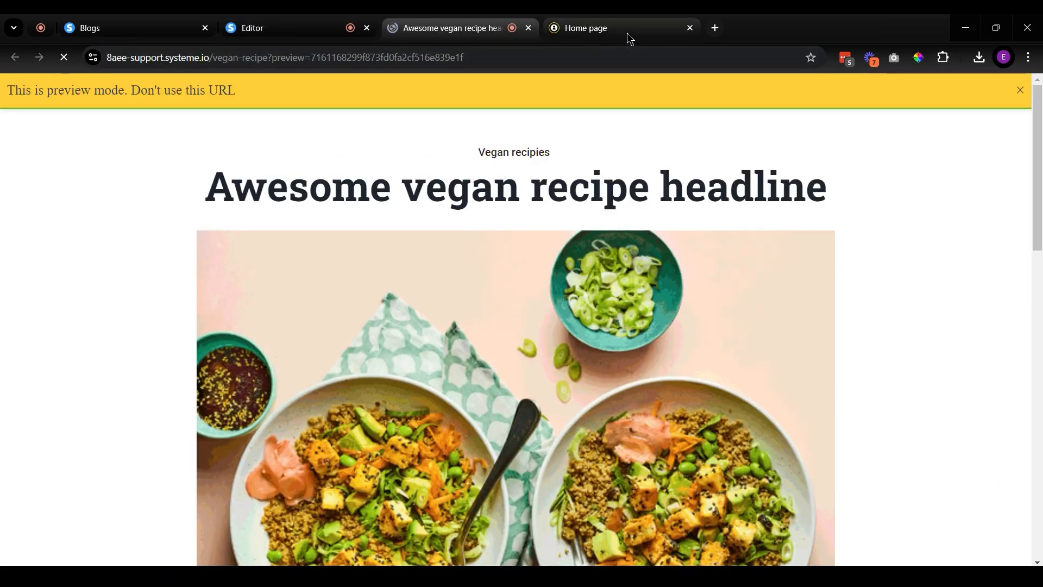
{"action": "middle_click", "coordinate": [629, 35]}
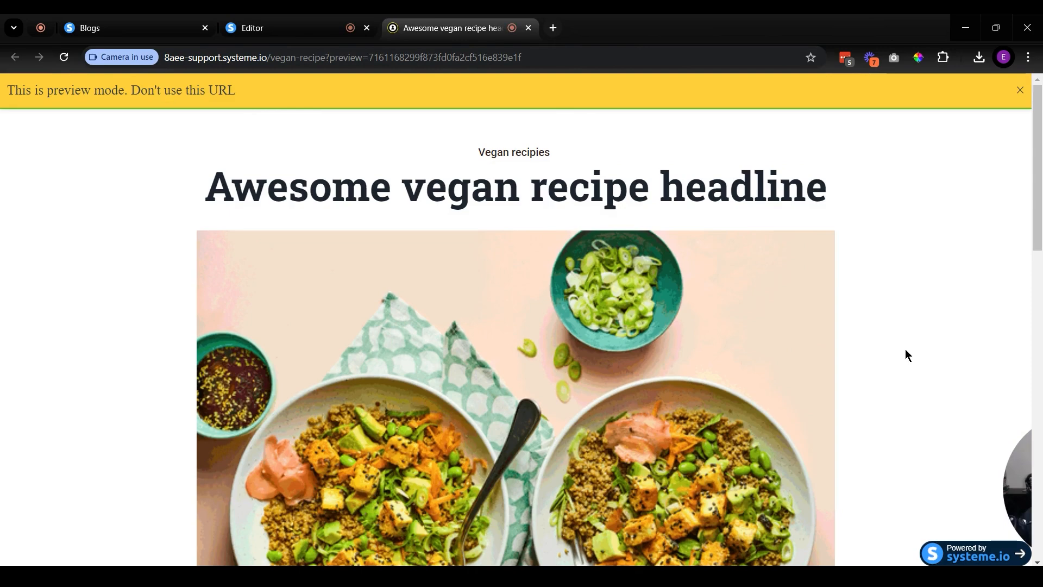
{"action": "scroll", "coordinate": [511, 307], "scroll_direction": "down", "scroll_amount": 15}
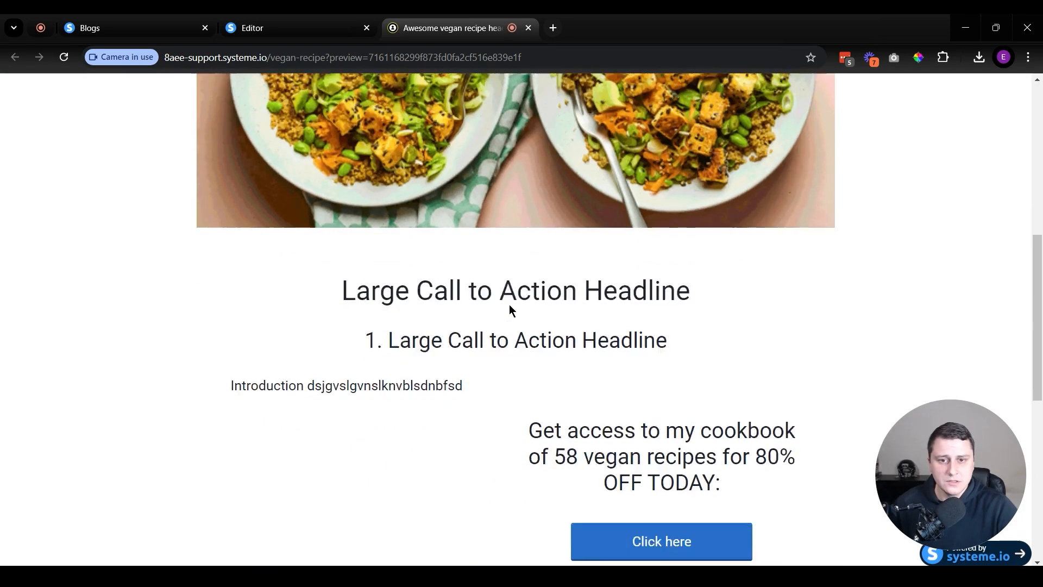
{"action": "scroll", "coordinate": [513, 310], "scroll_direction": "down", "scroll_amount": 2}
{"action": "scroll", "coordinate": [513, 310], "scroll_direction": "up", "scroll_amount": 15}
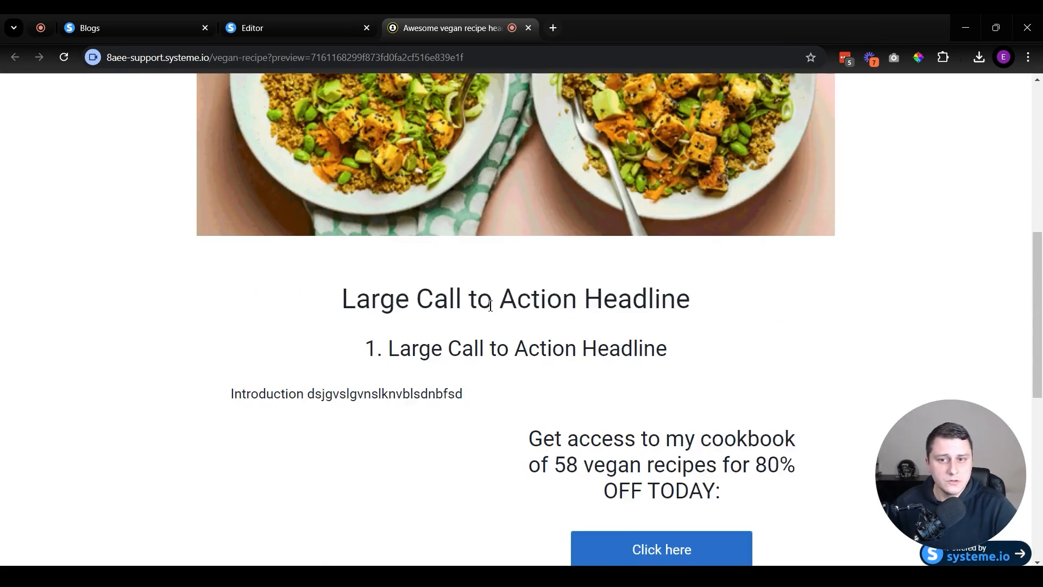
{"action": "middle_click", "coordinate": [494, 21]}
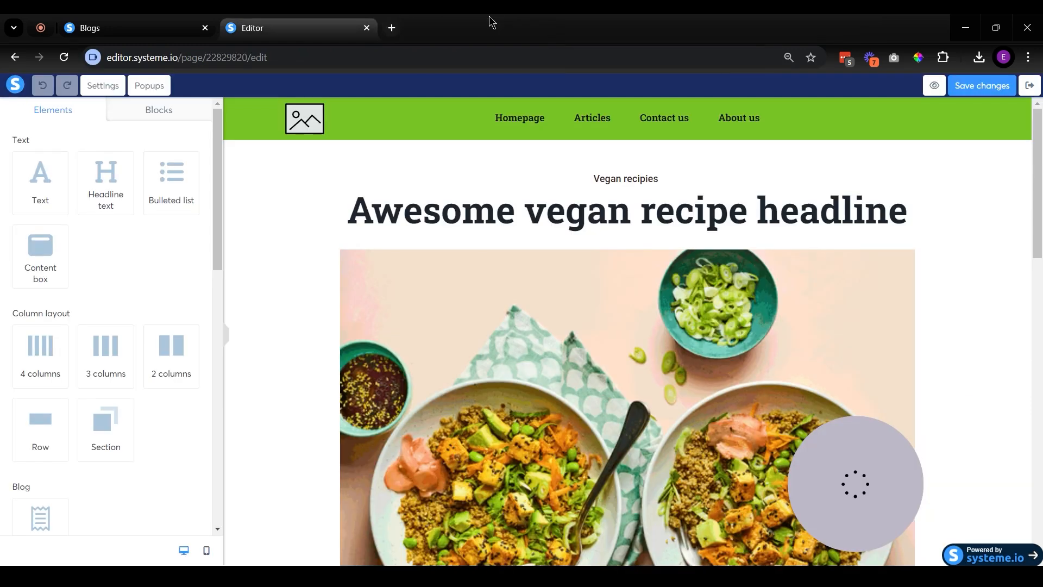
- Exit the editor to the post list and review the settings of the "Awesome vegan recipe headline" post without changing them
{"action": "left_click_drag", "start_coordinate": [882, 516], "coordinate": [290, 524]}
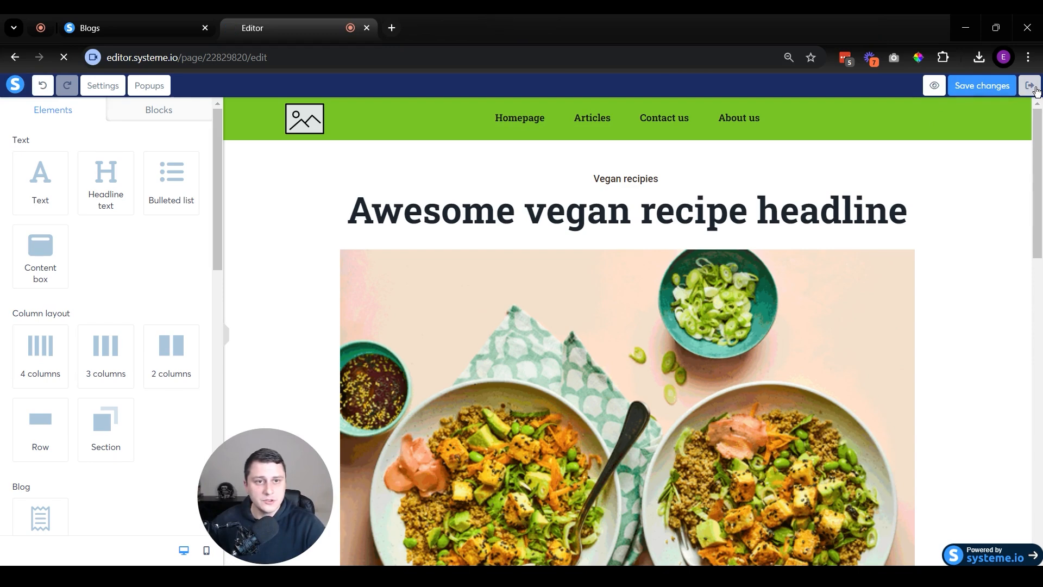
{"action": "left_click", "coordinate": [1029, 85]}
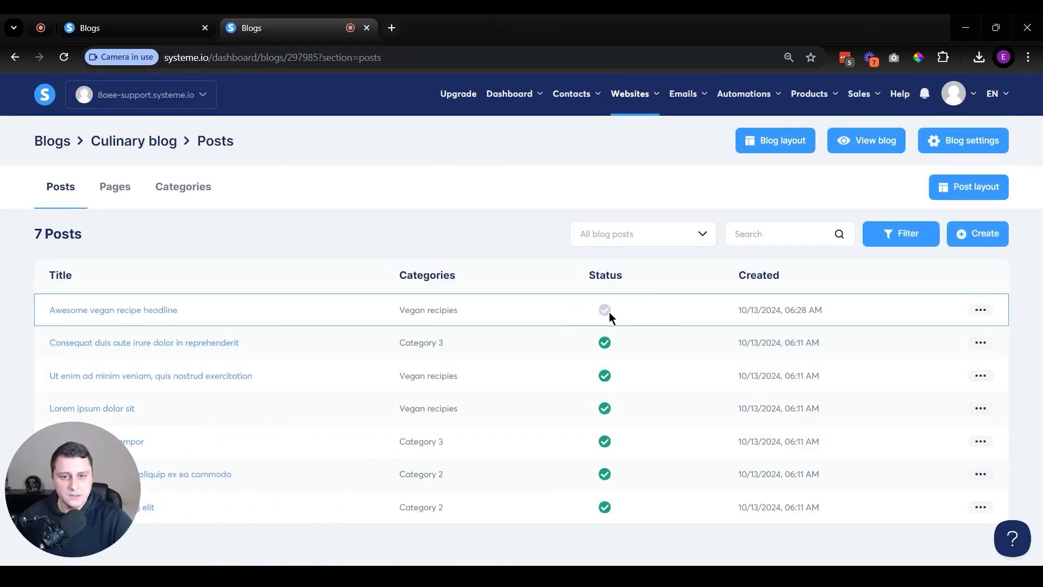
{"action": "left_click", "coordinate": [981, 310]}
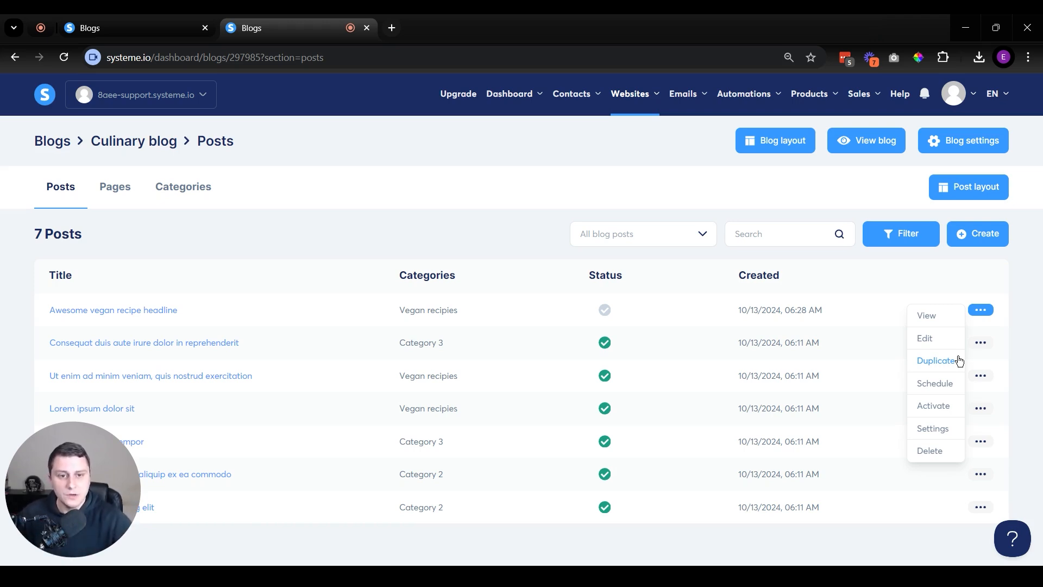
{"action": "left_click", "coordinate": [941, 428]}
{"action": "scroll", "coordinate": [517, 351], "scroll_direction": "down", "scroll_amount": 3}
{"action": "scroll", "coordinate": [516, 351], "scroll_direction": "up", "scroll_amount": 3}
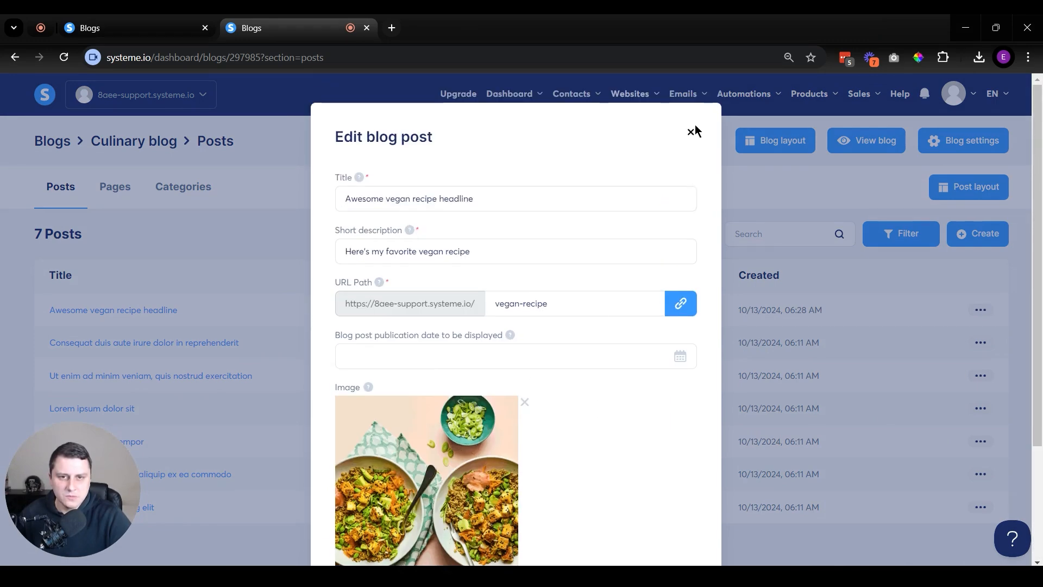
{"action": "left_click", "coordinate": [694, 133]}
- Schedule the "Awesome vegan recipe headline" post for October 13, 2024 at 08:00 and check its status in the post list
{"action": "left_click", "coordinate": [980, 310]}
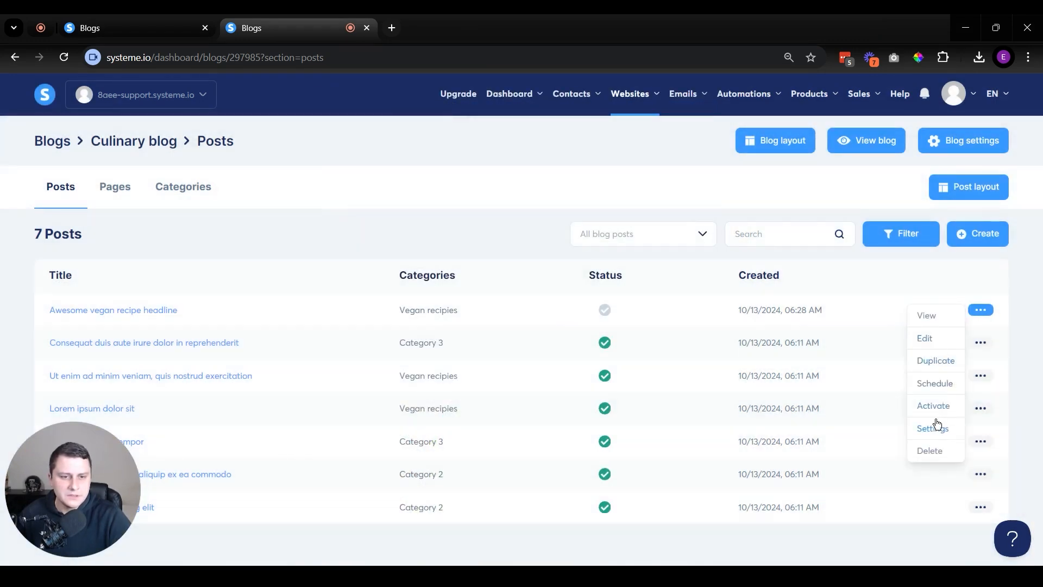
{"action": "left_click", "coordinate": [935, 385]}
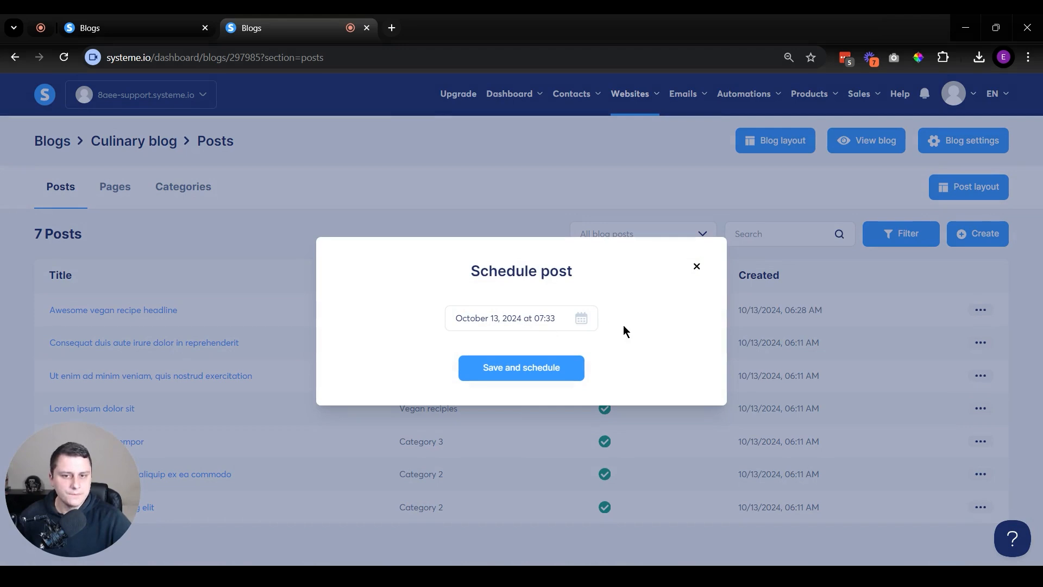
{"action": "left_click", "coordinate": [492, 322]}
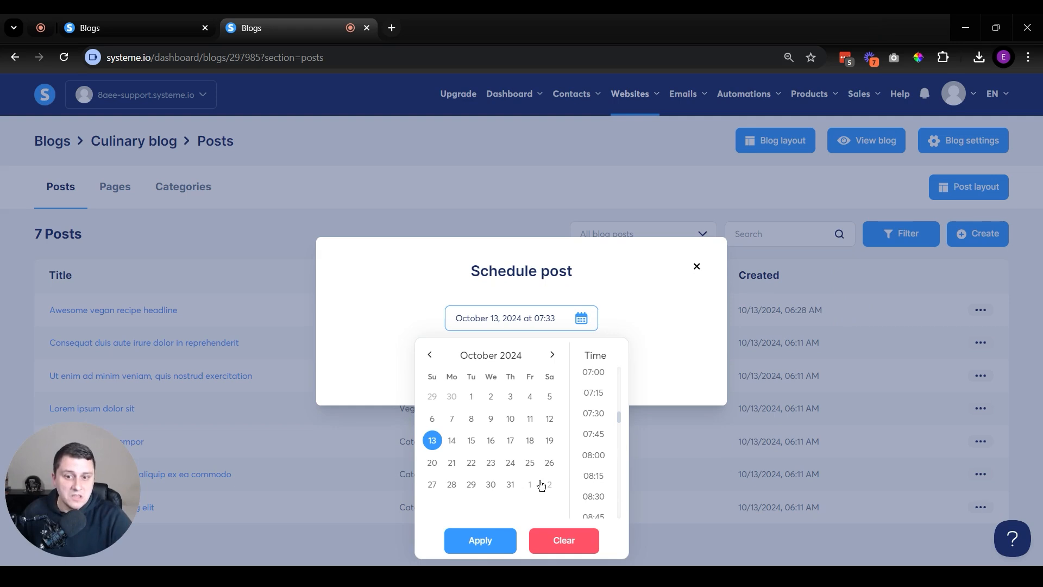
{"action": "left_click", "coordinate": [594, 371]}
{"action": "left_click", "coordinate": [593, 454]}
{"action": "left_click", "coordinate": [481, 540]}
{"action": "left_click", "coordinate": [543, 369]}
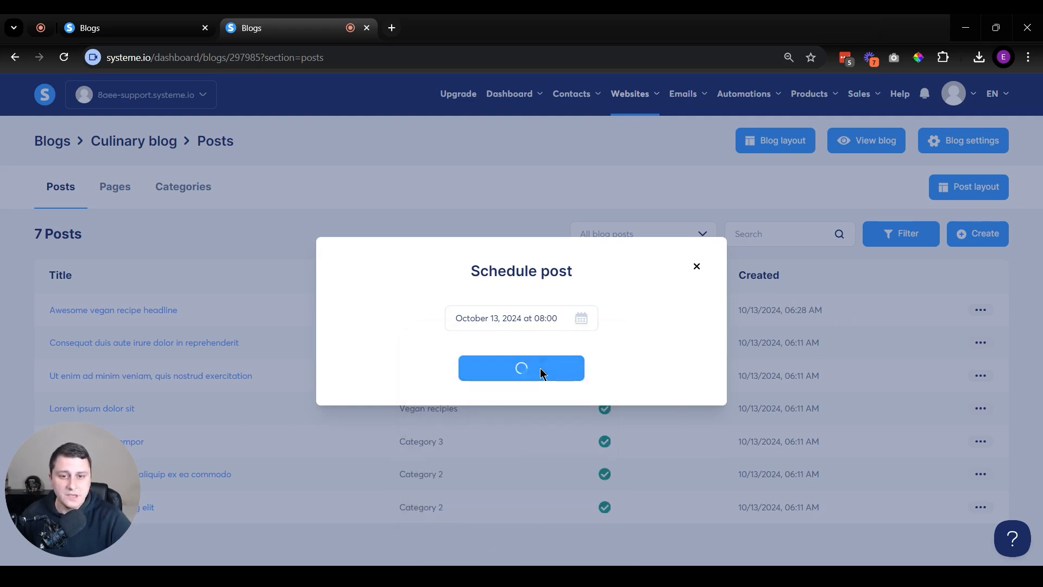
{"action": "mouse_move", "coordinate": [607, 314]}
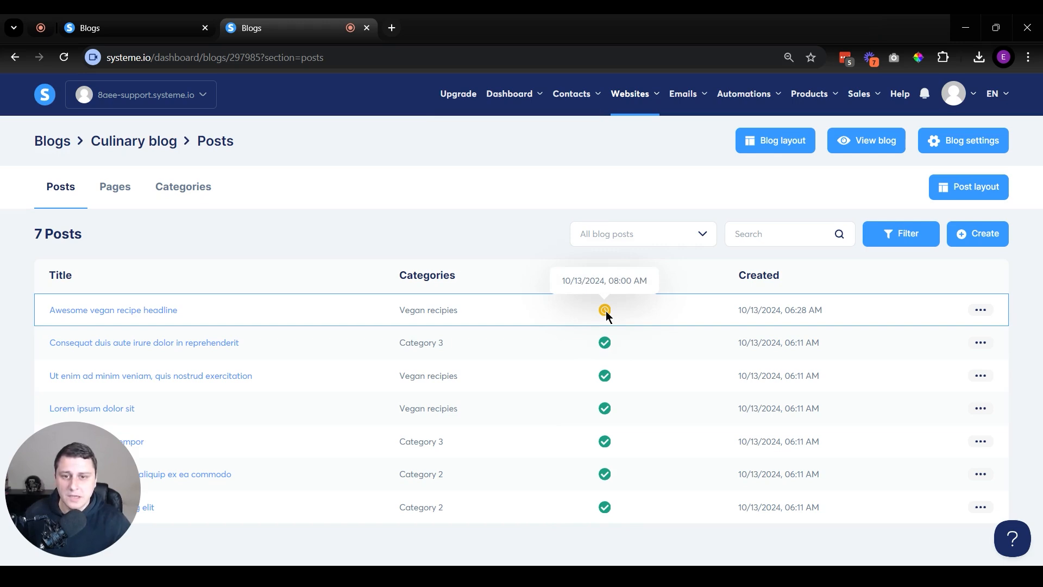
{"action": "left_click", "coordinate": [179, 188]}
{"action": "left_click", "coordinate": [111, 187]}
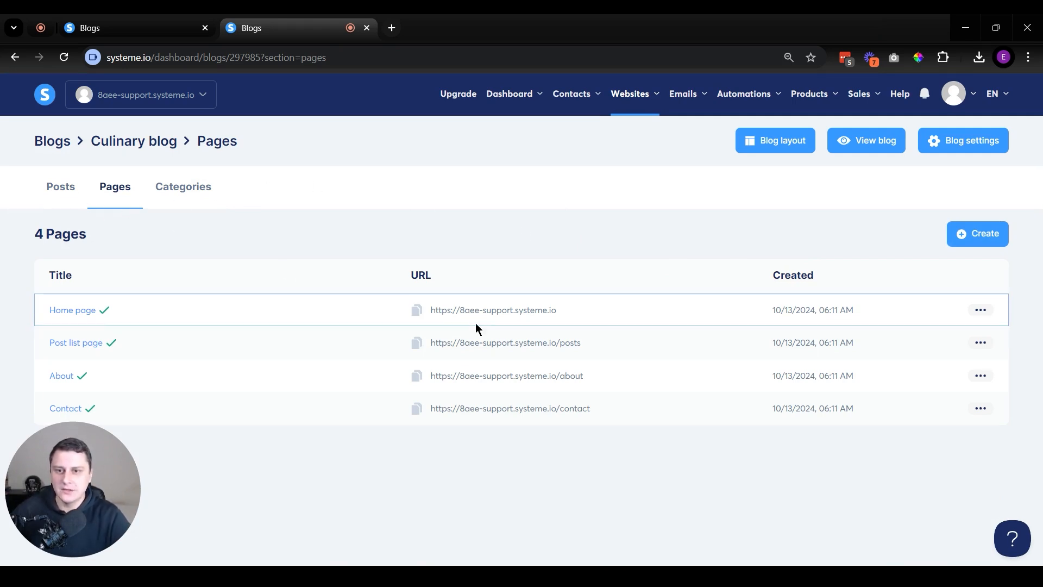
{"action": "left_click", "coordinate": [417, 310]}
{"action": "key", "text": "ctrl+t"}
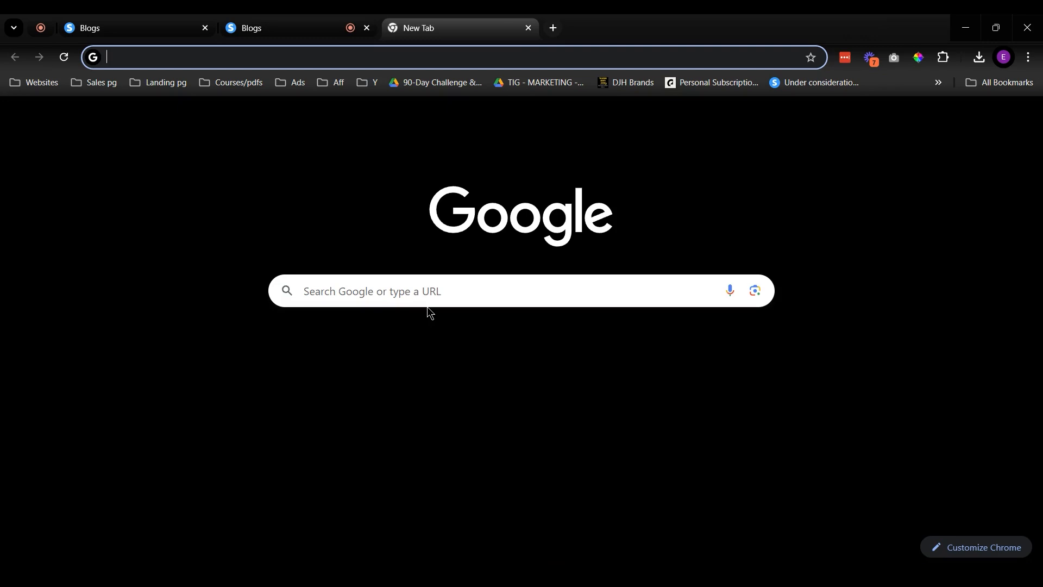
{"action": "key", "text": "ctrl+w"}
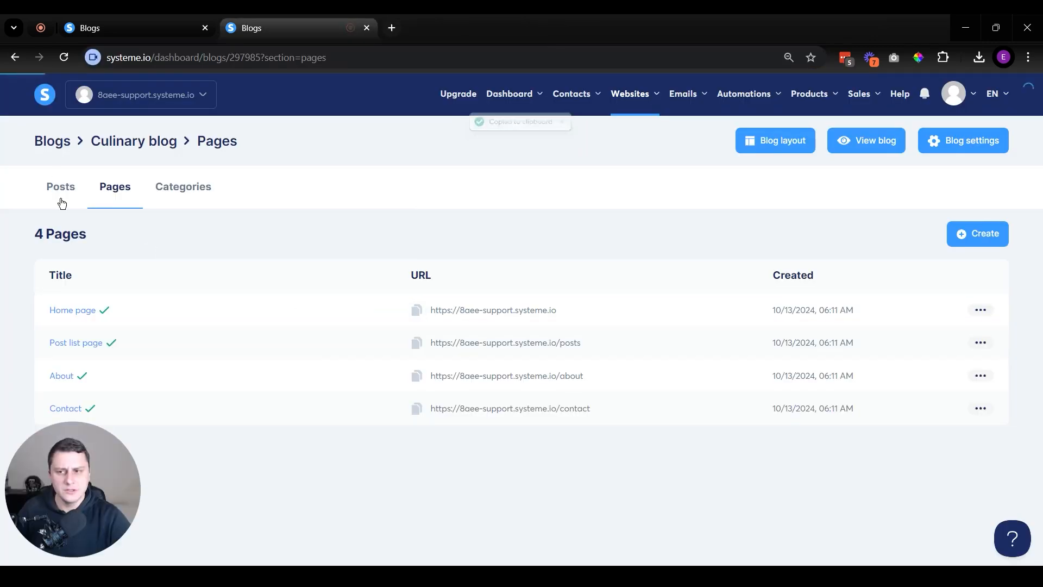
- Activate the "Awesome vegan recipe headline" post immediately from the blog's post list
{"action": "left_click", "coordinate": [60, 200]}
{"action": "left_click", "coordinate": [981, 310]}
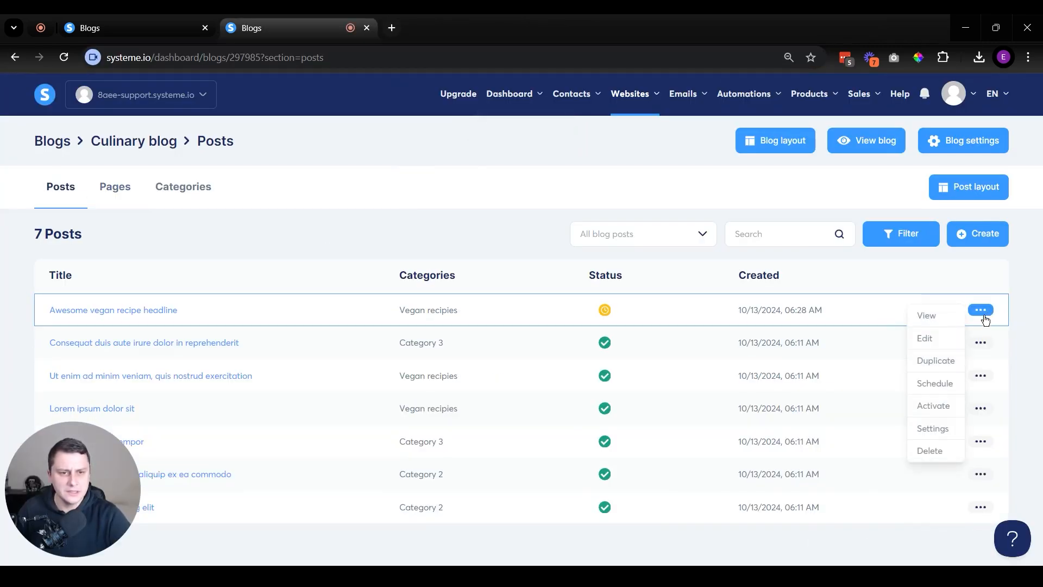
{"action": "left_click", "coordinate": [938, 407]}
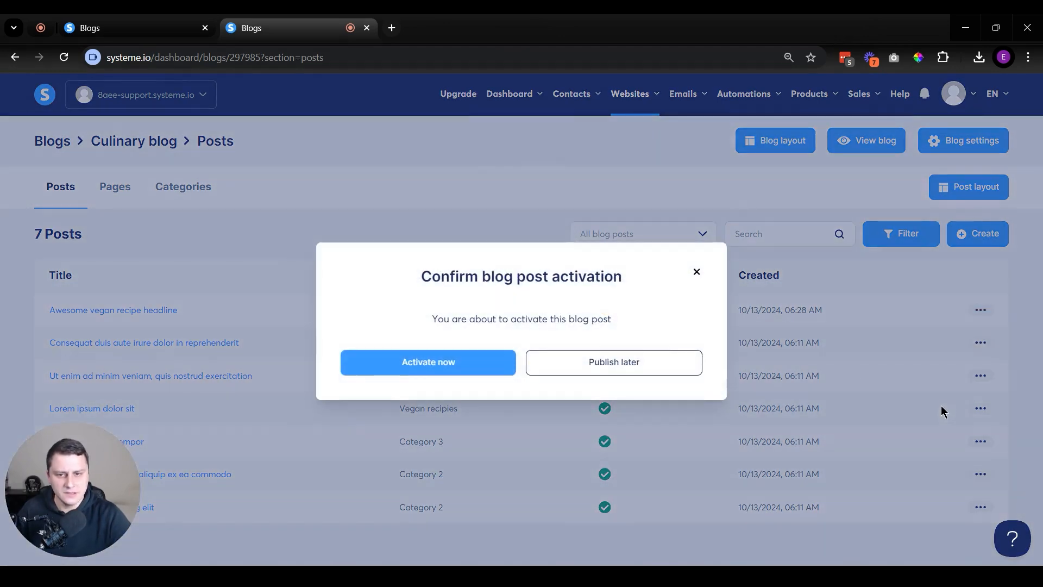
{"action": "left_click", "coordinate": [443, 360]}
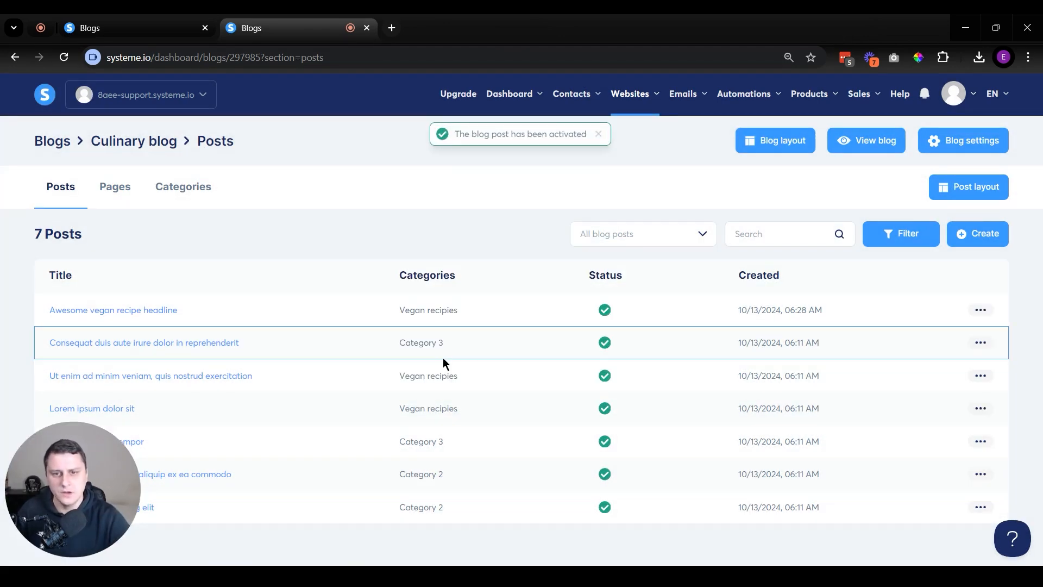
- Copy the blog's home page URL, open it in a new browser tab and check how the vegan recipe post is listed
{"action": "left_click", "coordinate": [106, 200]}
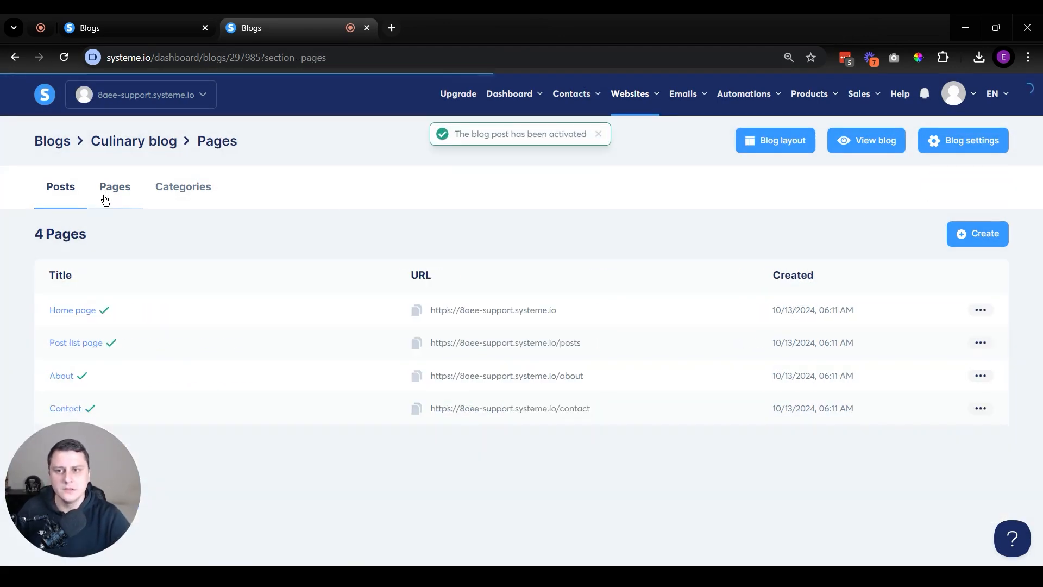
{"action": "left_click", "coordinate": [420, 312]}
{"action": "key", "text": "ctrl+t"}
{"action": "key", "text": "ctrl+v"}
{"action": "key", "text": "Return"}
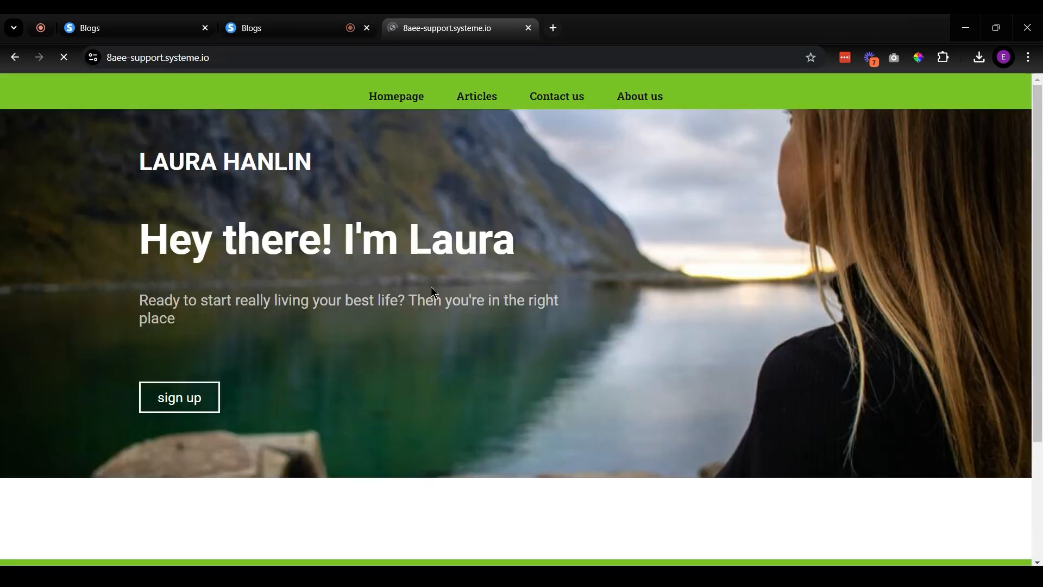
{"action": "scroll", "coordinate": [525, 239], "scroll_direction": "down", "scroll_amount": 3}
{"action": "scroll", "coordinate": [526, 239], "scroll_direction": "down", "scroll_amount": 5}
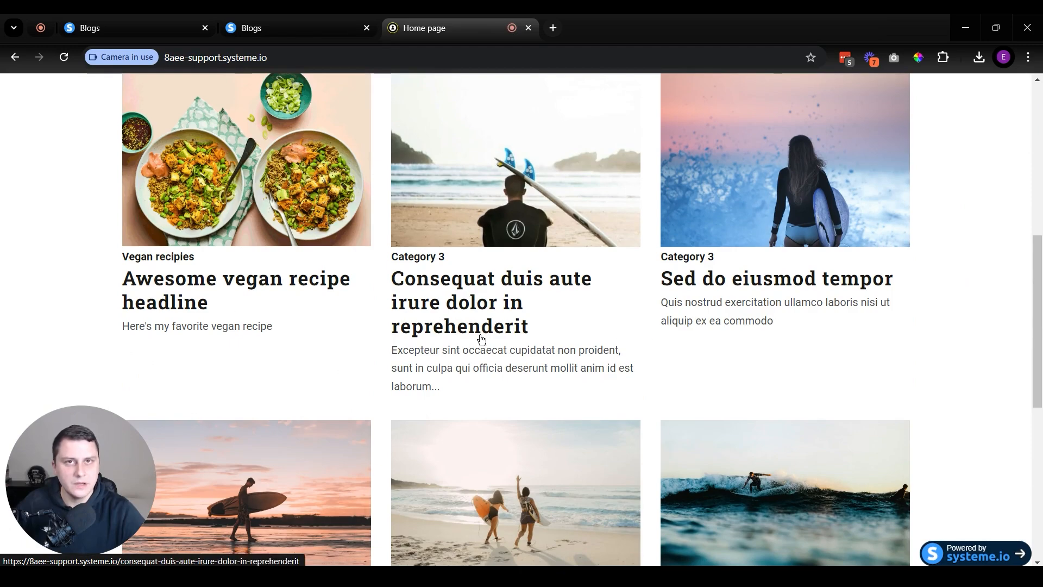
{"action": "scroll", "coordinate": [559, 324], "scroll_direction": "down", "scroll_amount": 8}
{"action": "scroll", "coordinate": [572, 341], "scroll_direction": "up", "scroll_amount": 9}
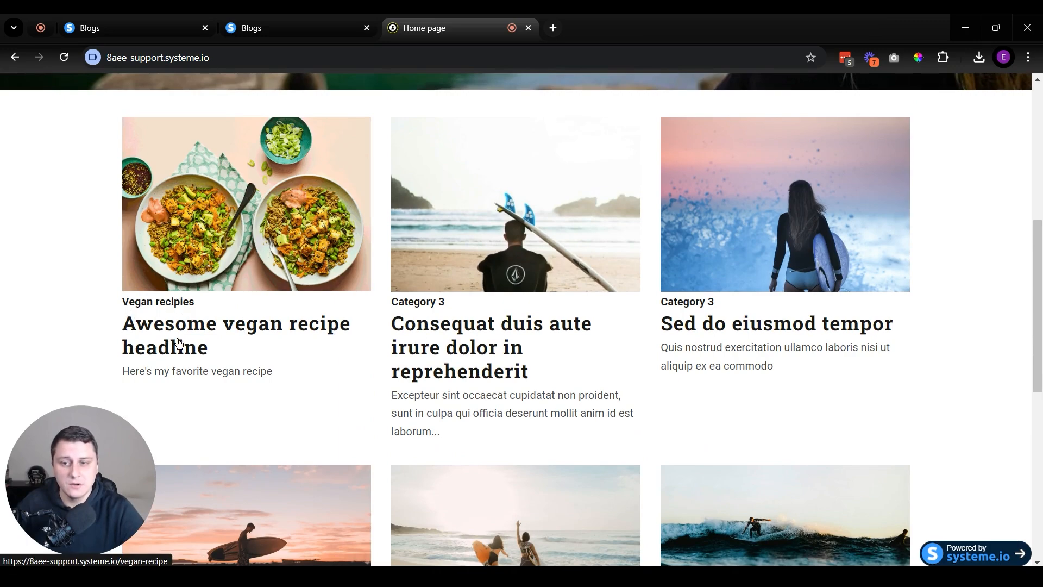
{"action": "left_click_drag", "start_coordinate": [288, 377], "coordinate": [39, 375]}
- Open the published vegan recipe post from the home page and check its content down to the bulleted list
{"action": "left_click", "coordinate": [328, 311]}
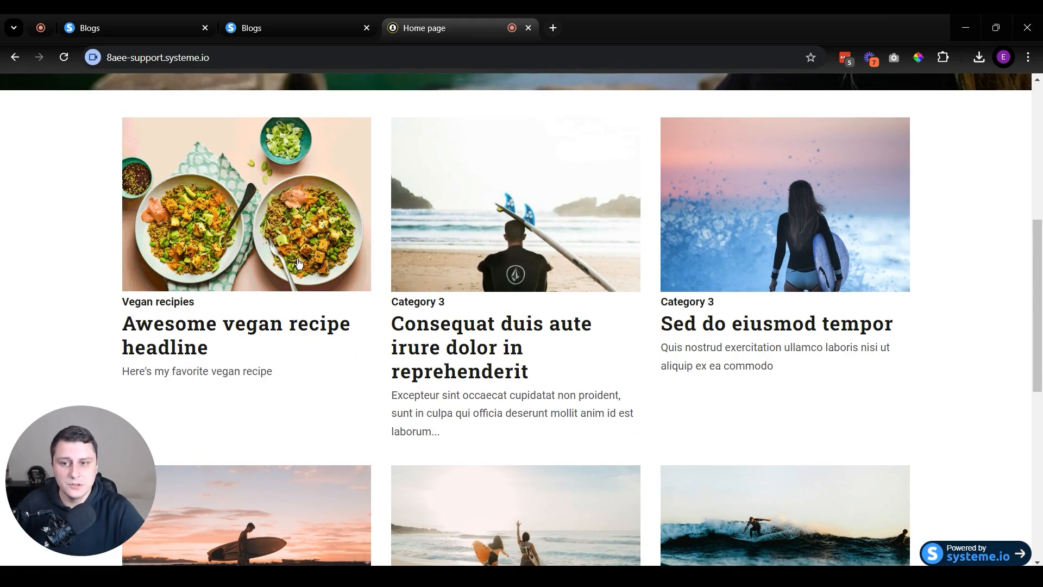
{"action": "scroll", "coordinate": [664, 297], "scroll_direction": "down", "scroll_amount": 15}
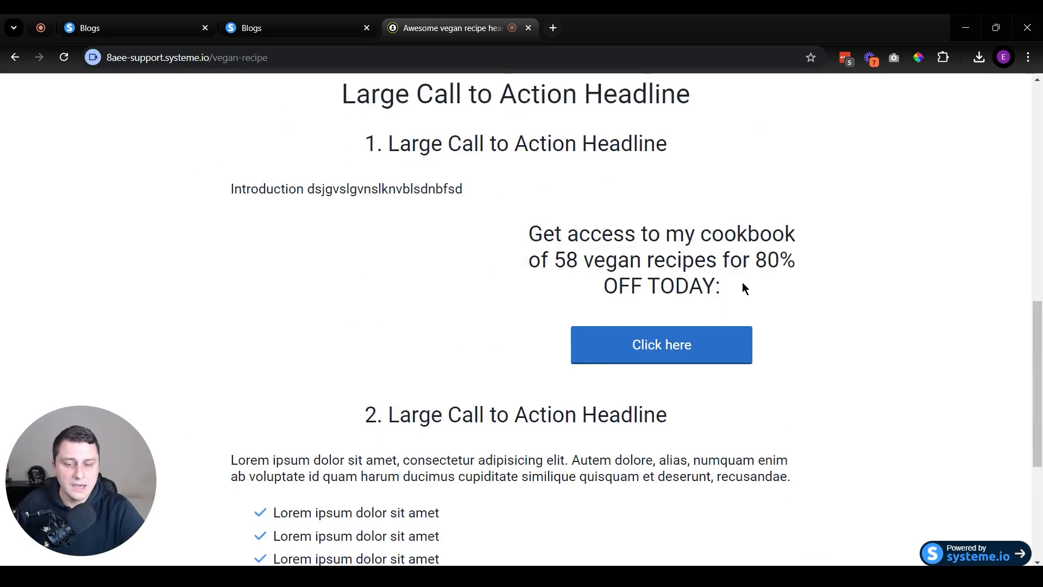
{"action": "scroll", "coordinate": [785, 283], "scroll_direction": "up", "scroll_amount": 3}
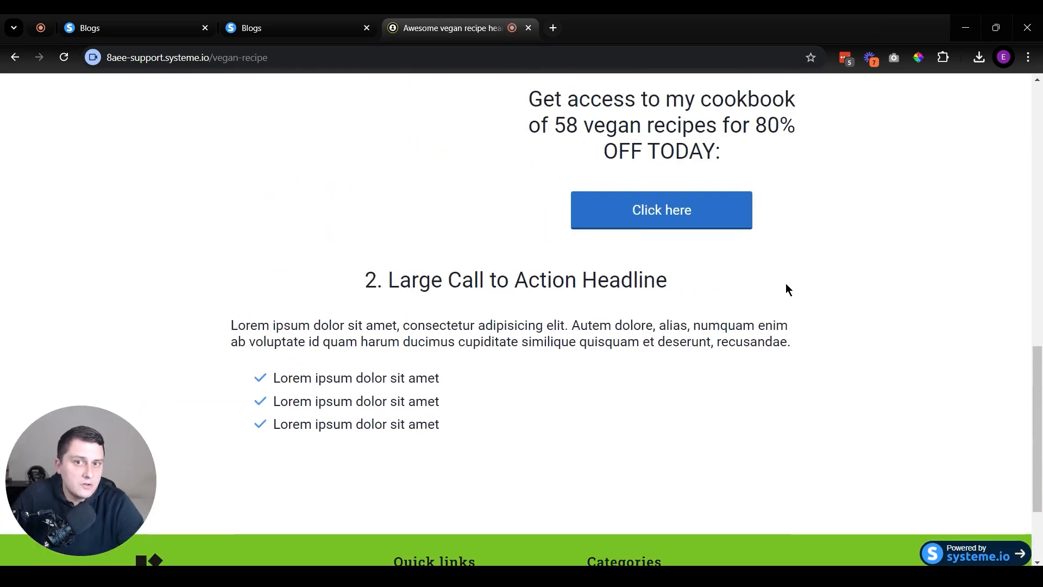
{"action": "scroll", "coordinate": [785, 284], "scroll_direction": "up", "scroll_amount": 1}
{"action": "scroll", "coordinate": [786, 289], "scroll_direction": "up", "scroll_amount": 12}
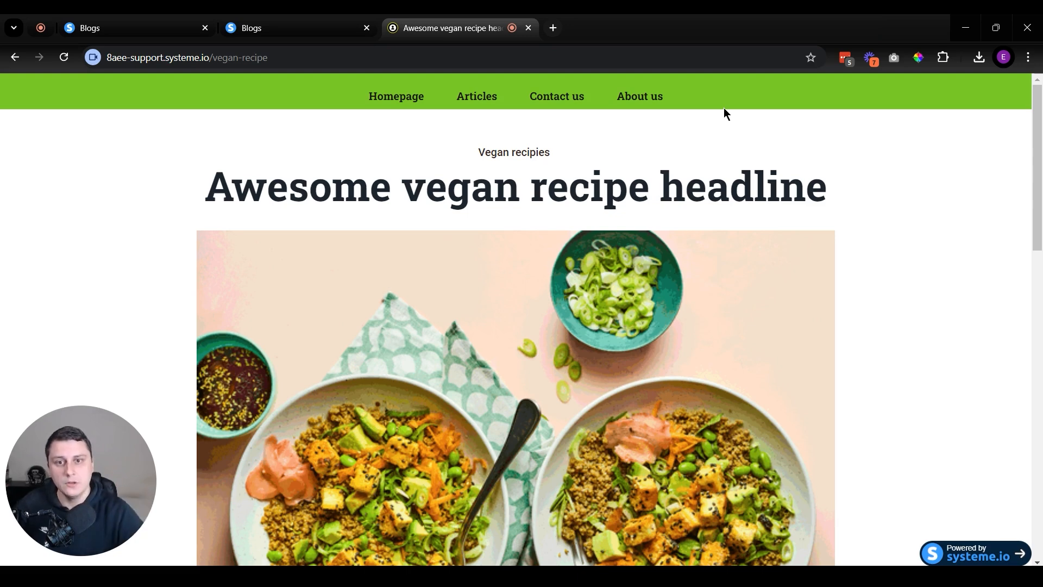
- Return to the blog dashboard, open the vegan-recipies category page and look through its posts
{"action": "left_click", "coordinate": [332, 16]}
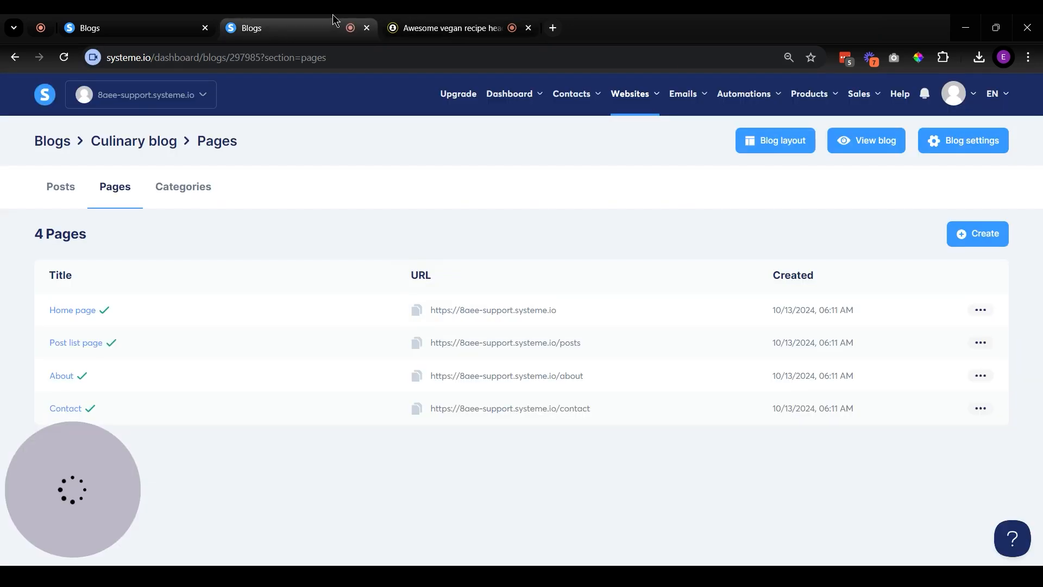
{"action": "left_click", "coordinate": [188, 186]}
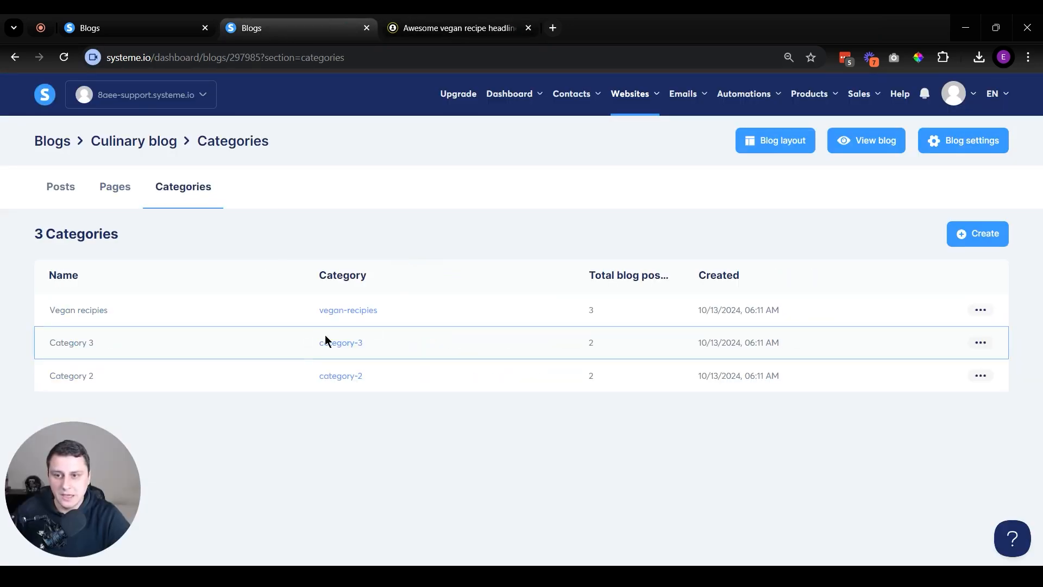
{"action": "left_click", "coordinate": [371, 313]}
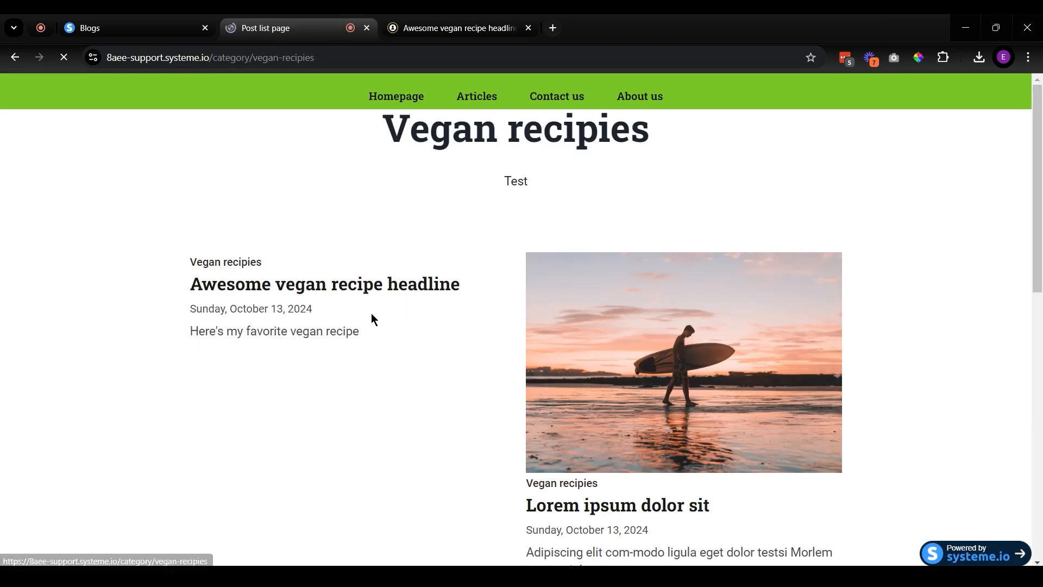
{"action": "scroll", "coordinate": [694, 305], "scroll_direction": "down", "scroll_amount": 11}
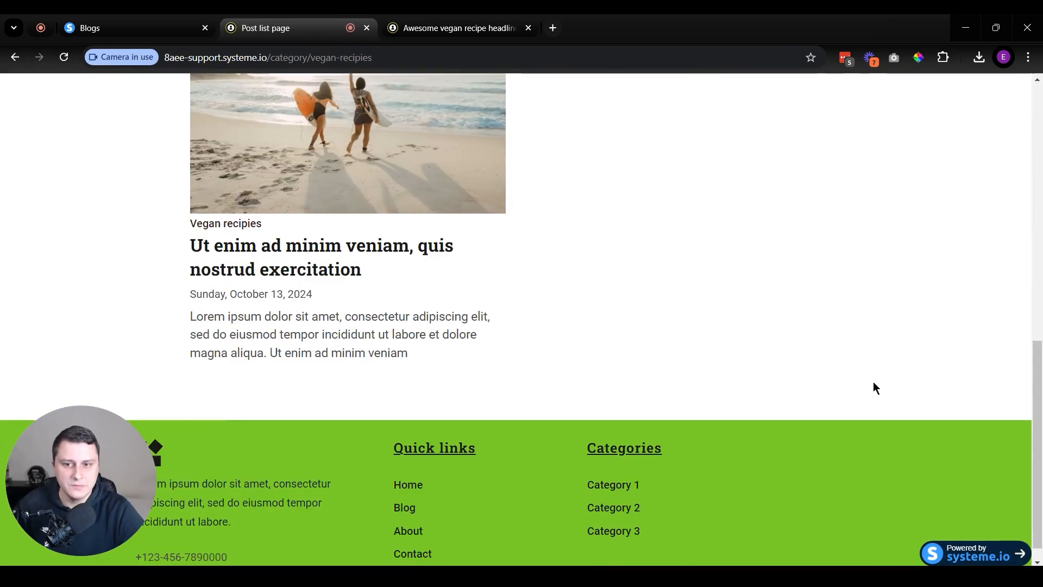
{"action": "scroll", "coordinate": [871, 344], "scroll_direction": "up", "scroll_amount": 10}
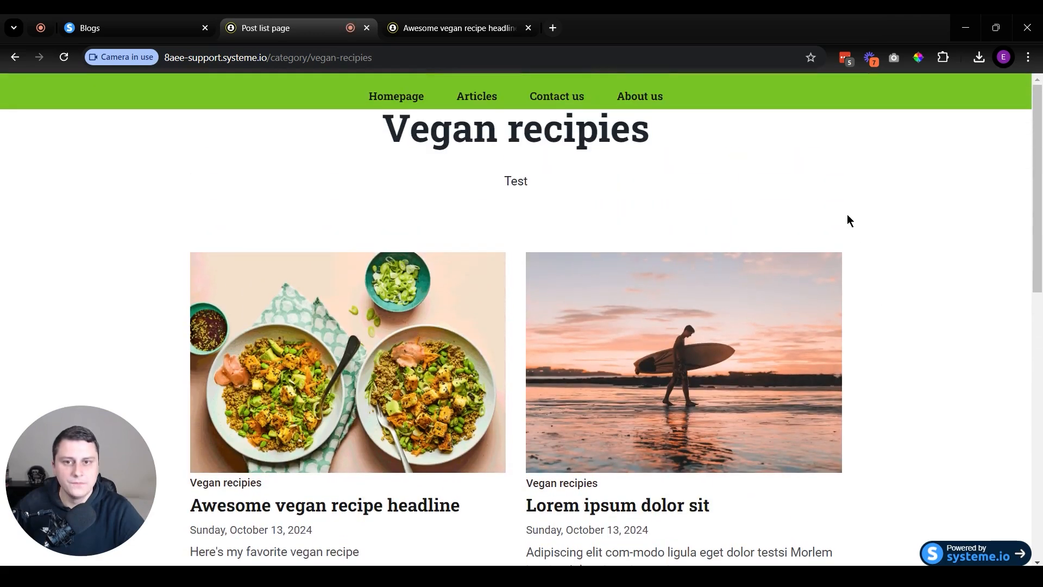
{"action": "scroll", "coordinate": [850, 220], "scroll_direction": "down", "scroll_amount": 3}
- Open the vegan-recipies category page from the other dashboard tab, review its post list and go back to the dashboard
{"action": "left_click", "coordinate": [121, 17]}
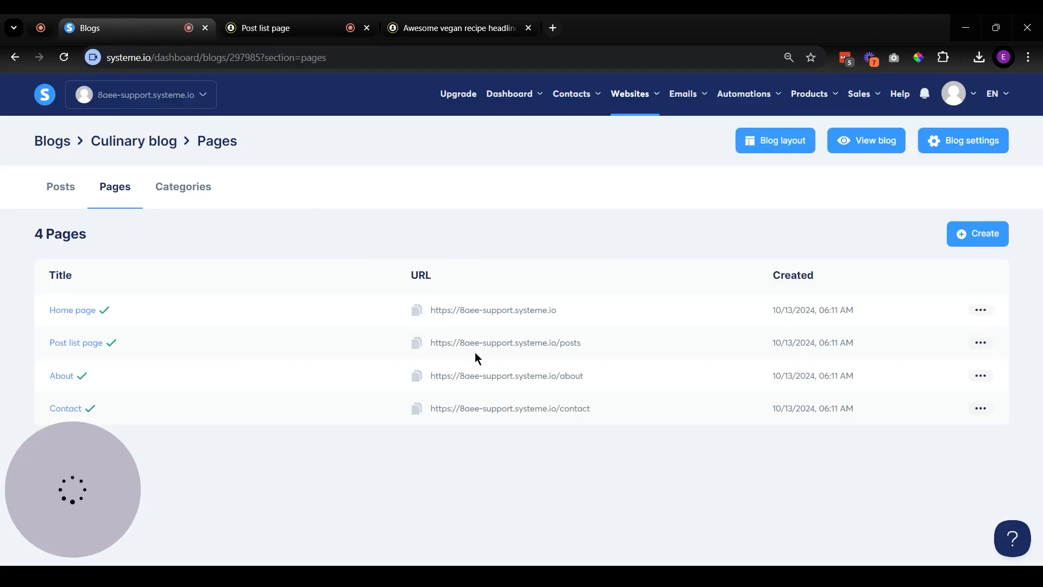
{"action": "left_click", "coordinate": [199, 205]}
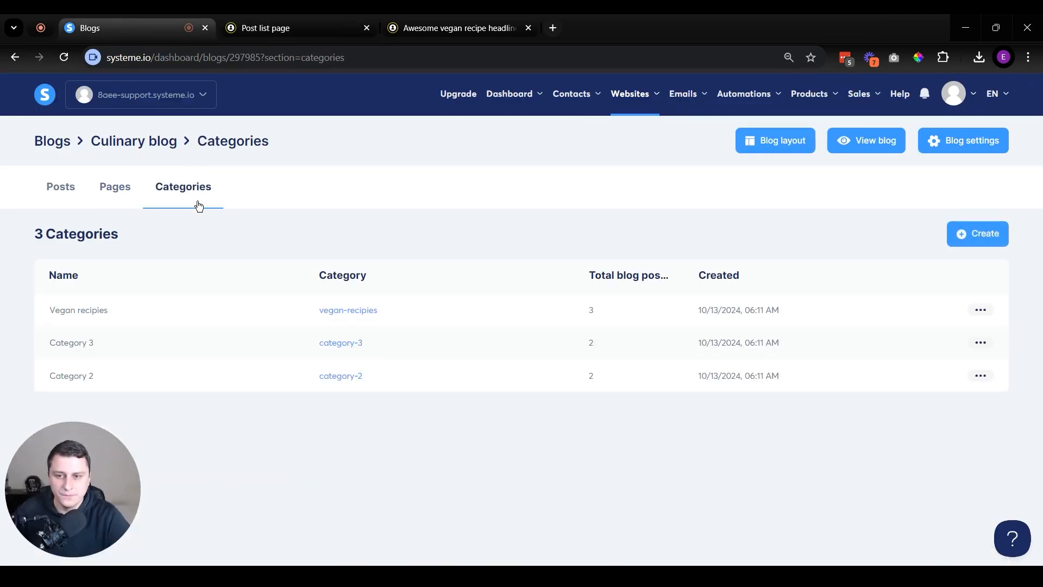
{"action": "left_click", "coordinate": [351, 313]}
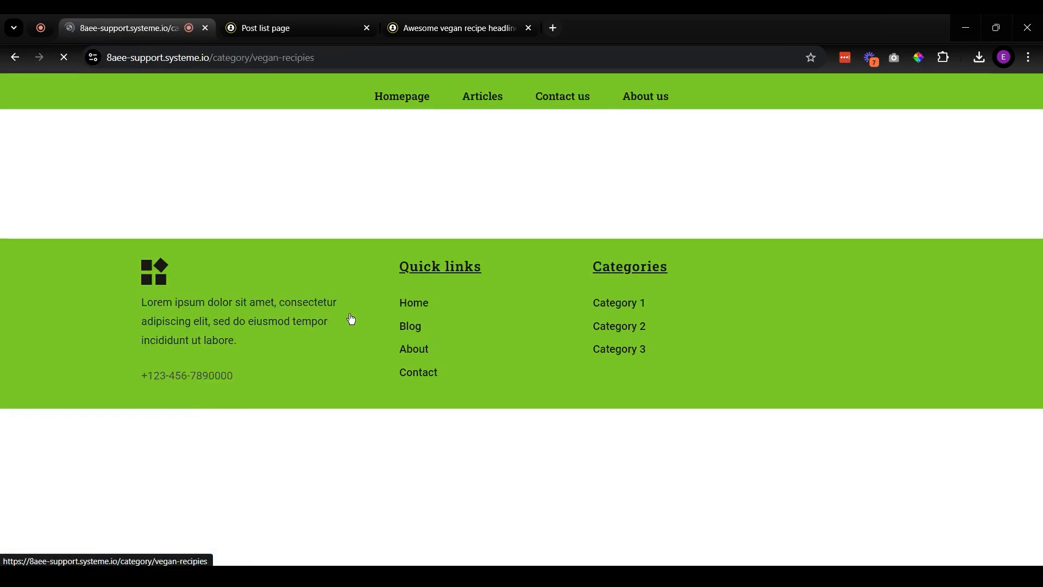
{"action": "scroll", "coordinate": [597, 223], "scroll_direction": "down", "scroll_amount": 9}
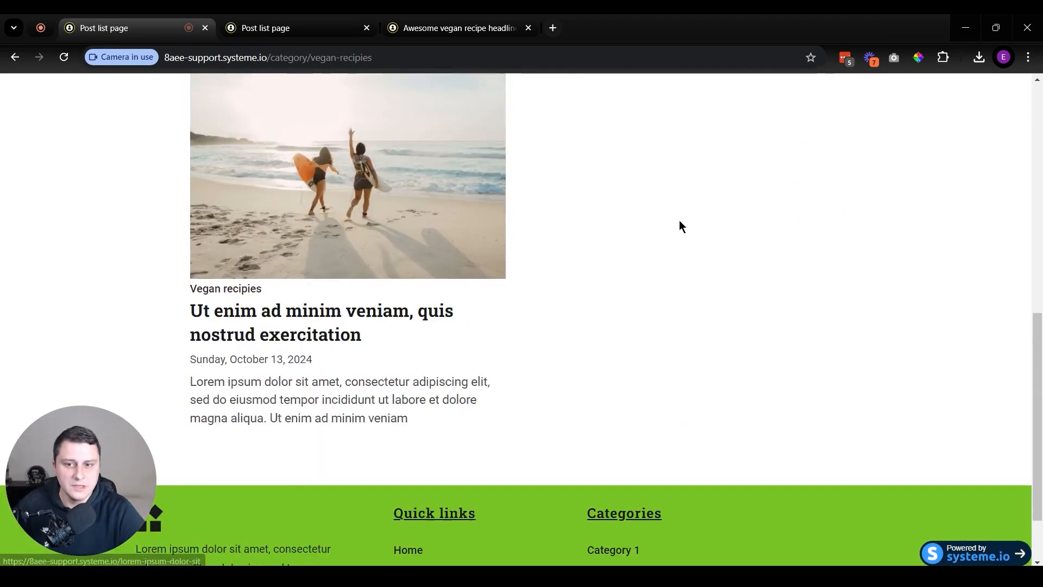
{"action": "scroll", "coordinate": [679, 221], "scroll_direction": "up", "scroll_amount": 10}
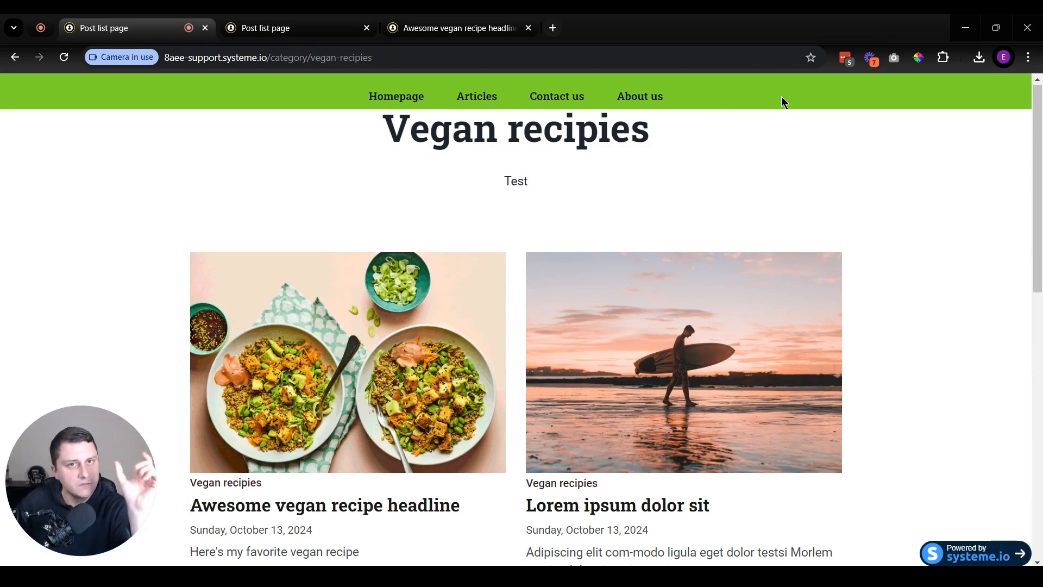
{"action": "scroll", "coordinate": [566, 253], "scroll_direction": "down", "scroll_amount": 1}
{"action": "scroll", "coordinate": [566, 252], "scroll_direction": "down", "scroll_amount": 9}
{"action": "scroll", "coordinate": [543, 484], "scroll_direction": "up", "scroll_amount": 10}
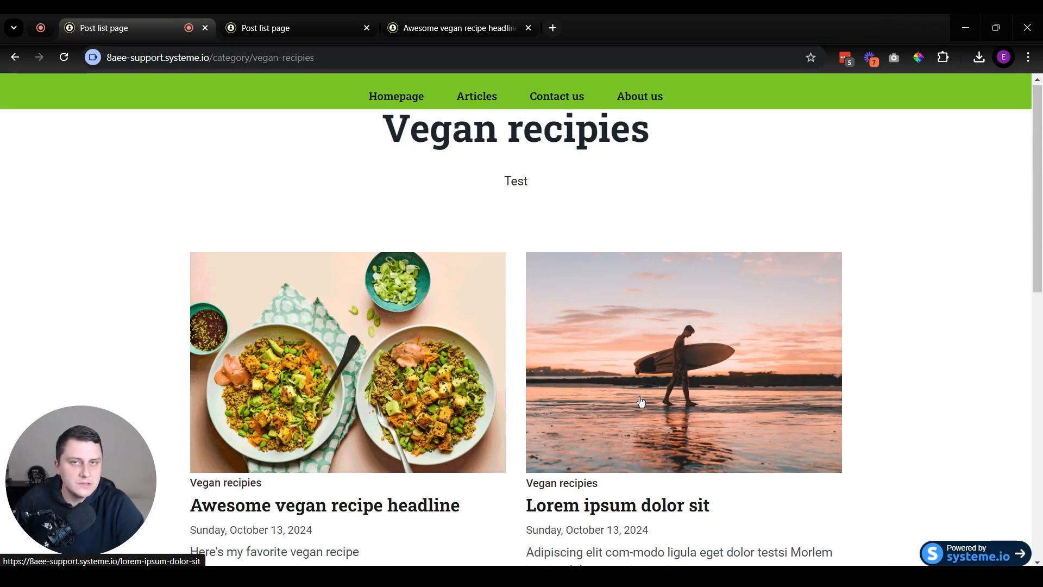
{"action": "left_click", "coordinate": [15, 57]}
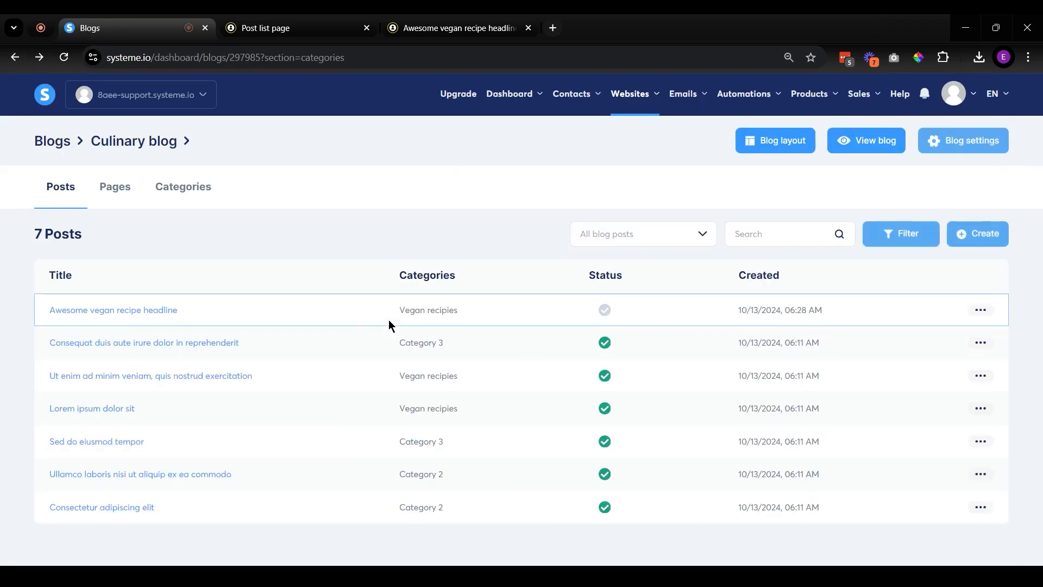